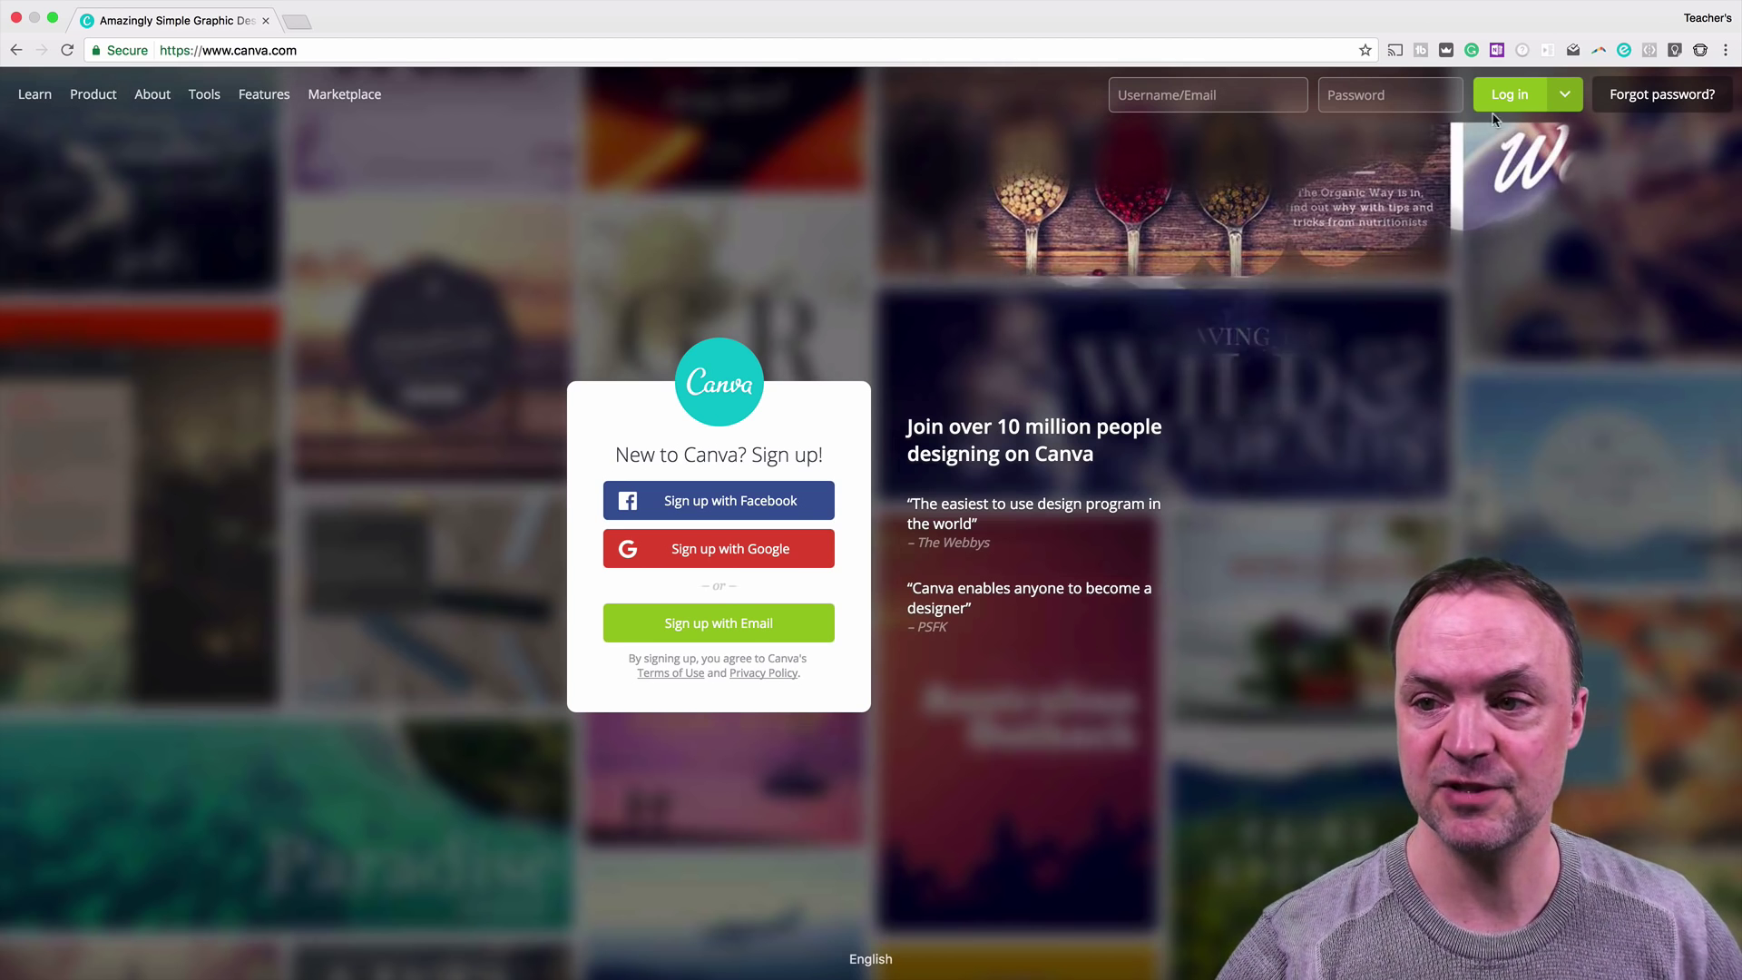
Log in to Canva with the Google account
left_click(1525, 97)
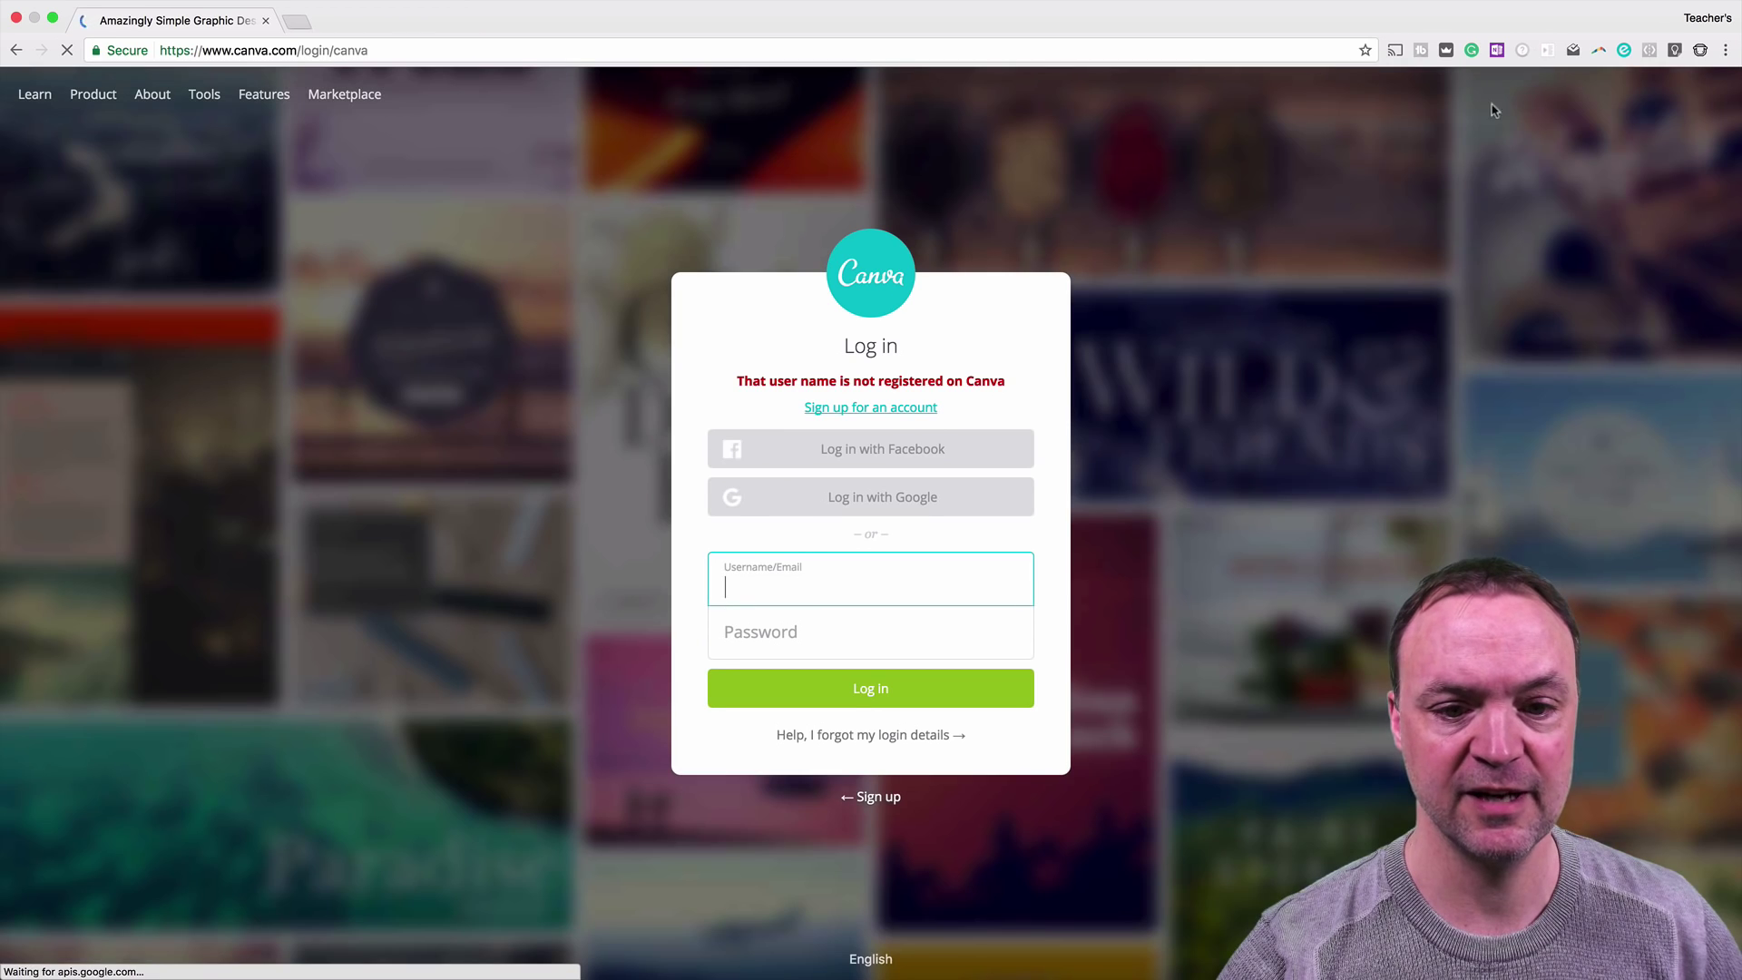
left_click(901, 508)
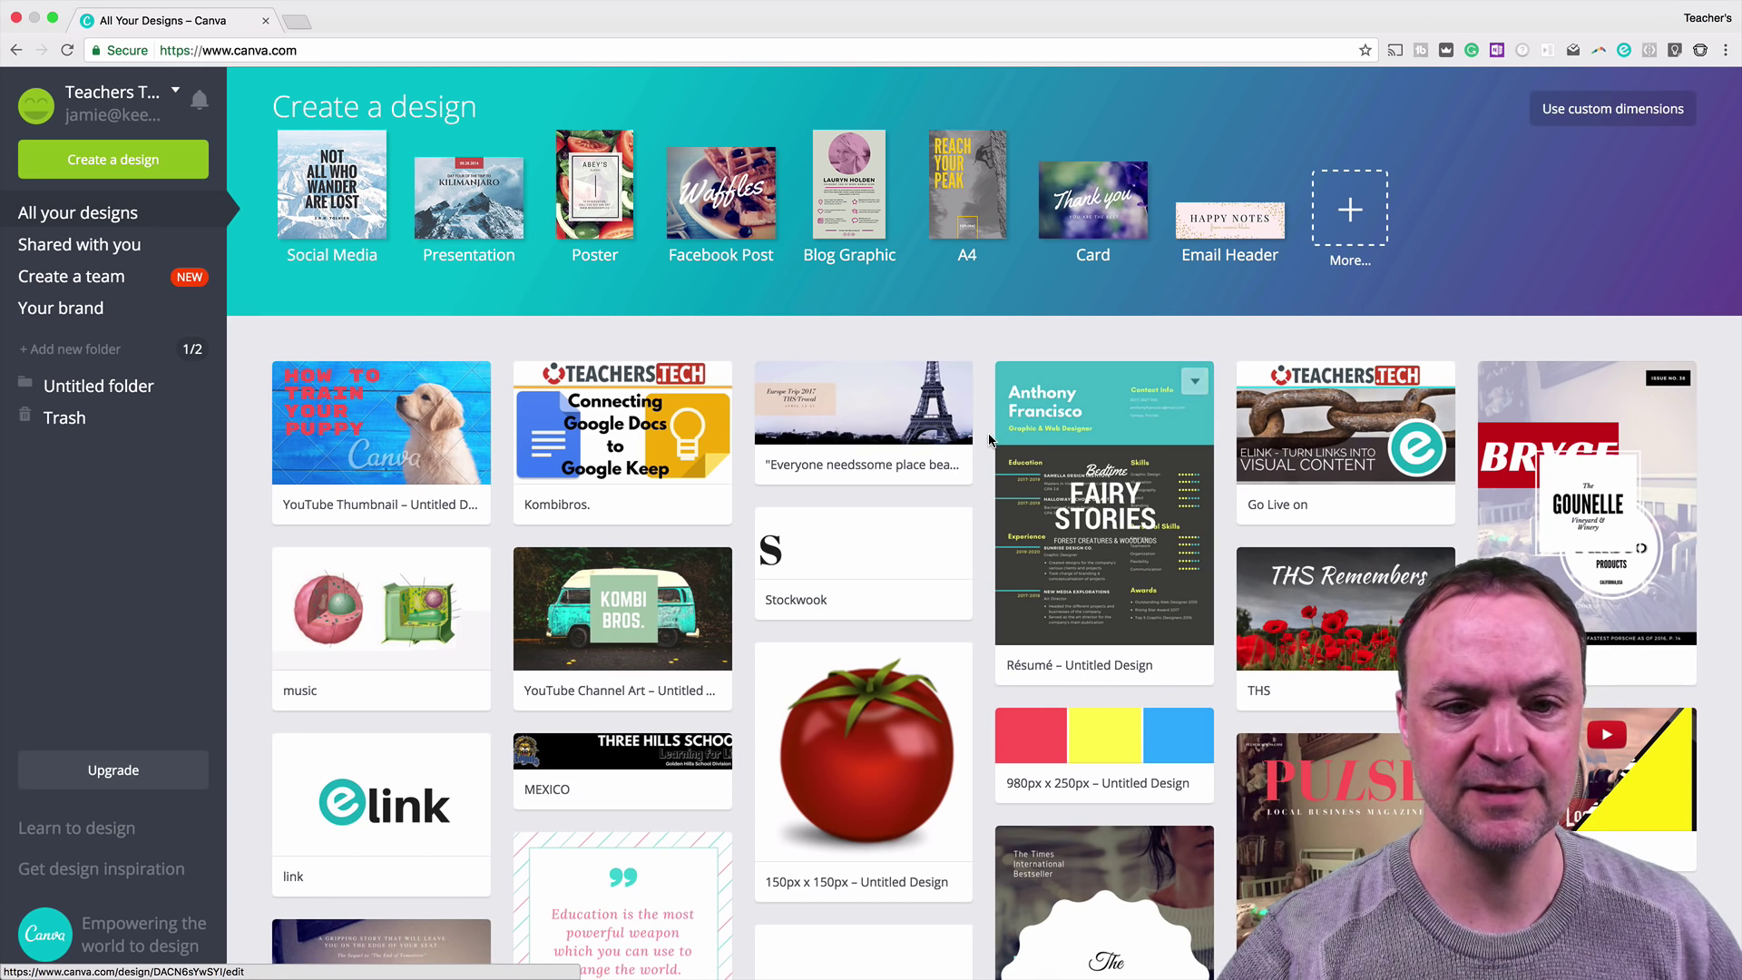
Look over the existing designs and the complete range of available design types, from social media posts to event materials
scroll(1298, 345, "down", 1)
scroll(1298, 345, "down", 2)
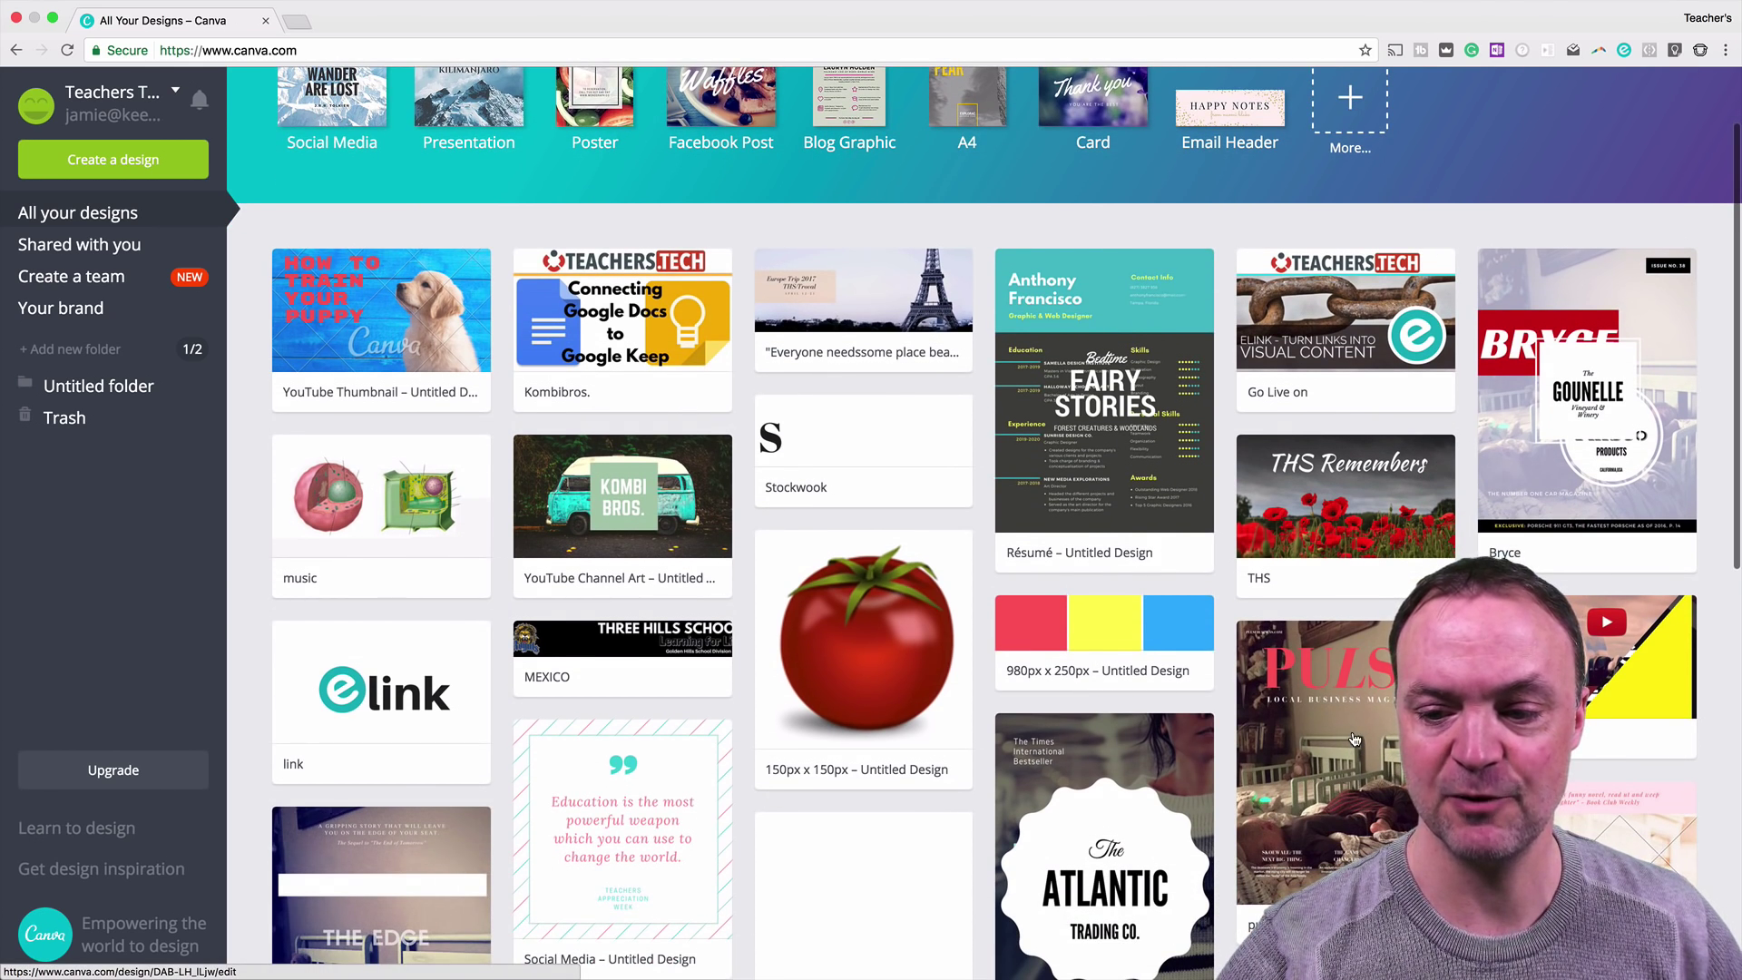
scroll(1452, 272, "up", 2)
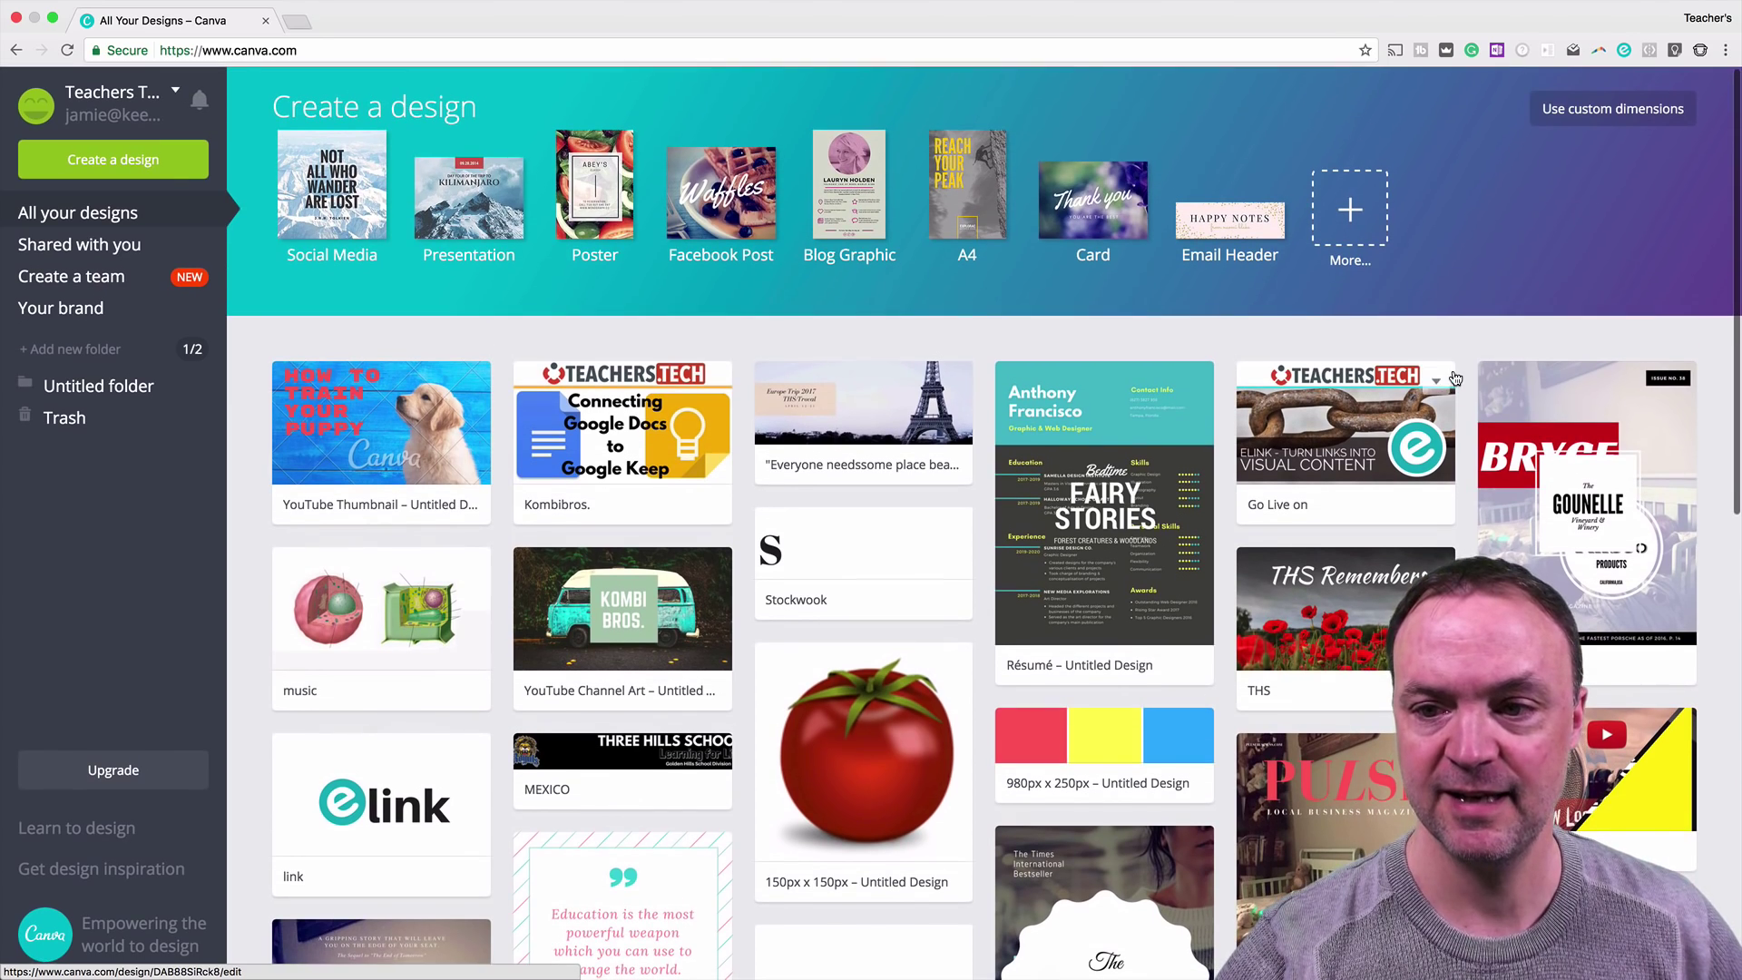
left_click(1349, 213)
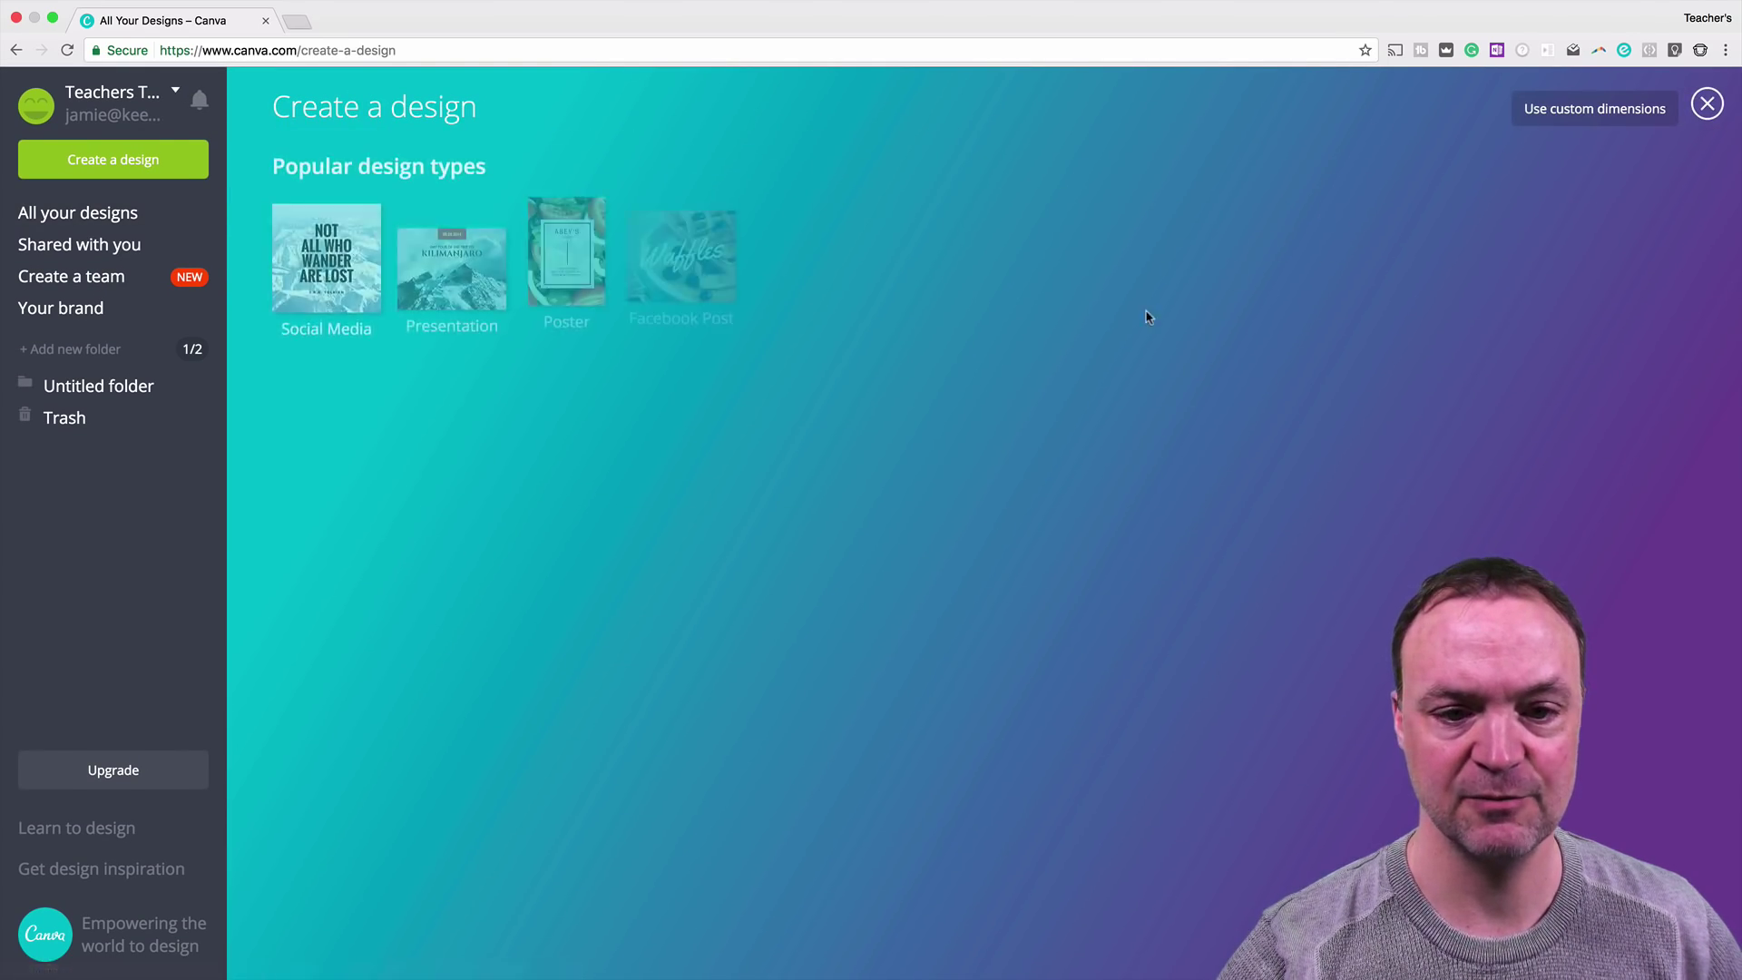
scroll(1147, 410, "down", 3)
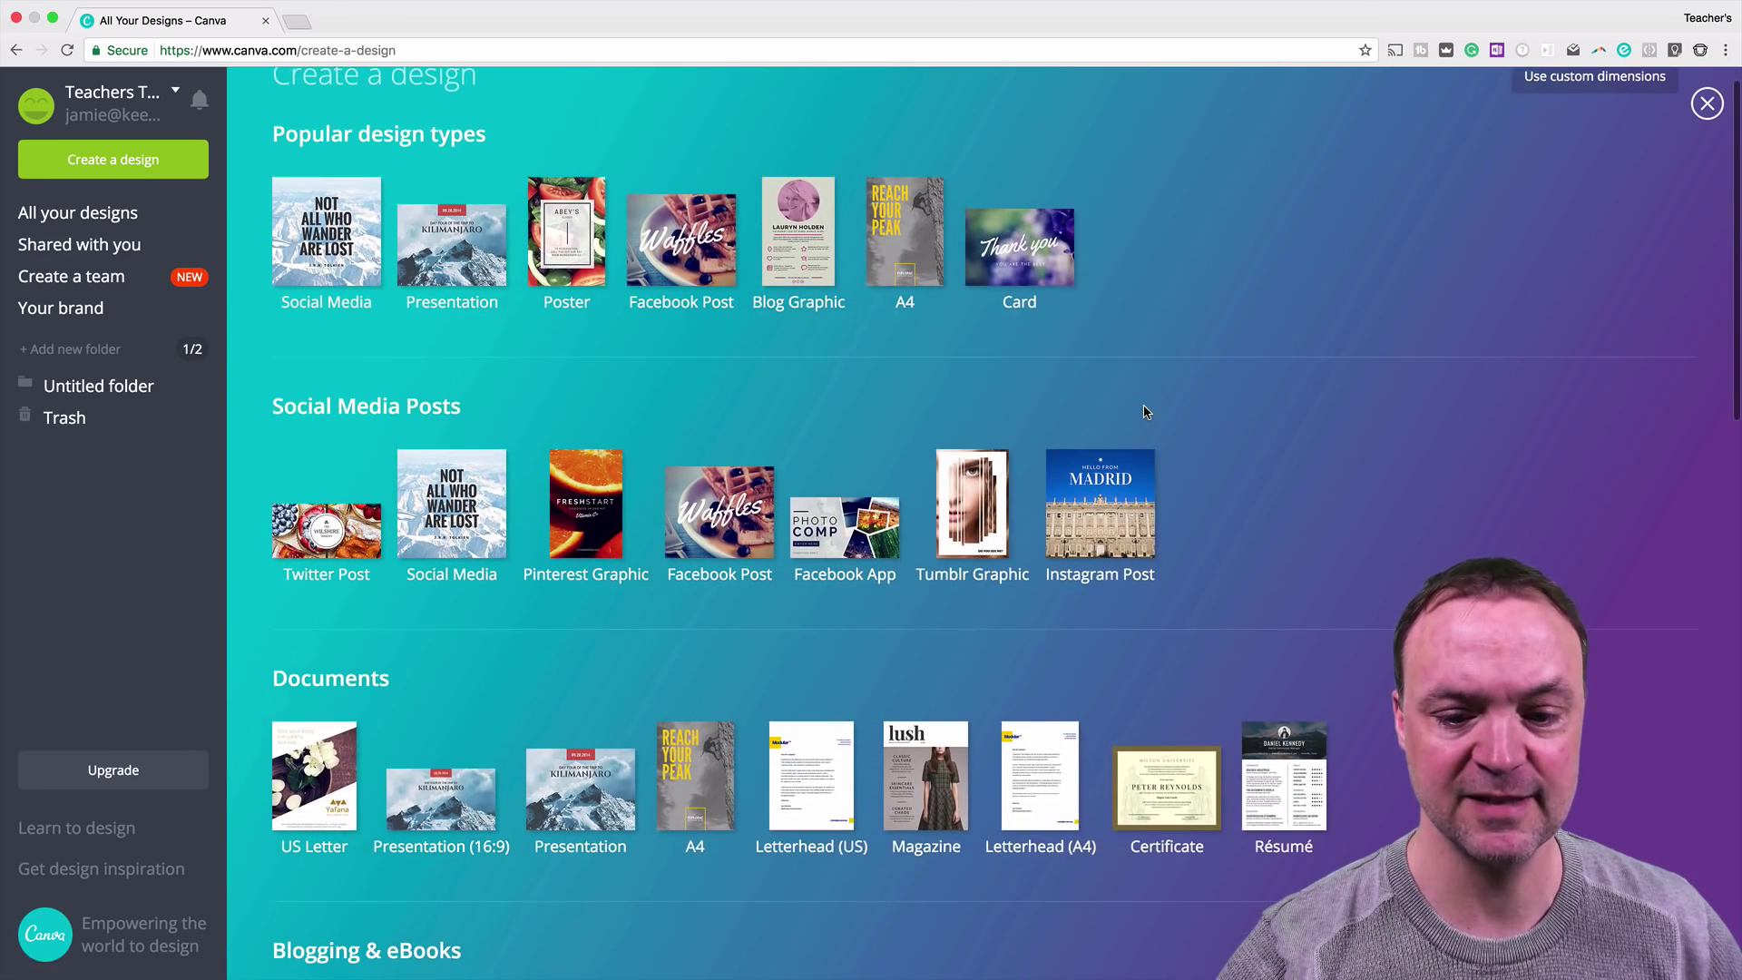
scroll(1147, 413, "down", 5)
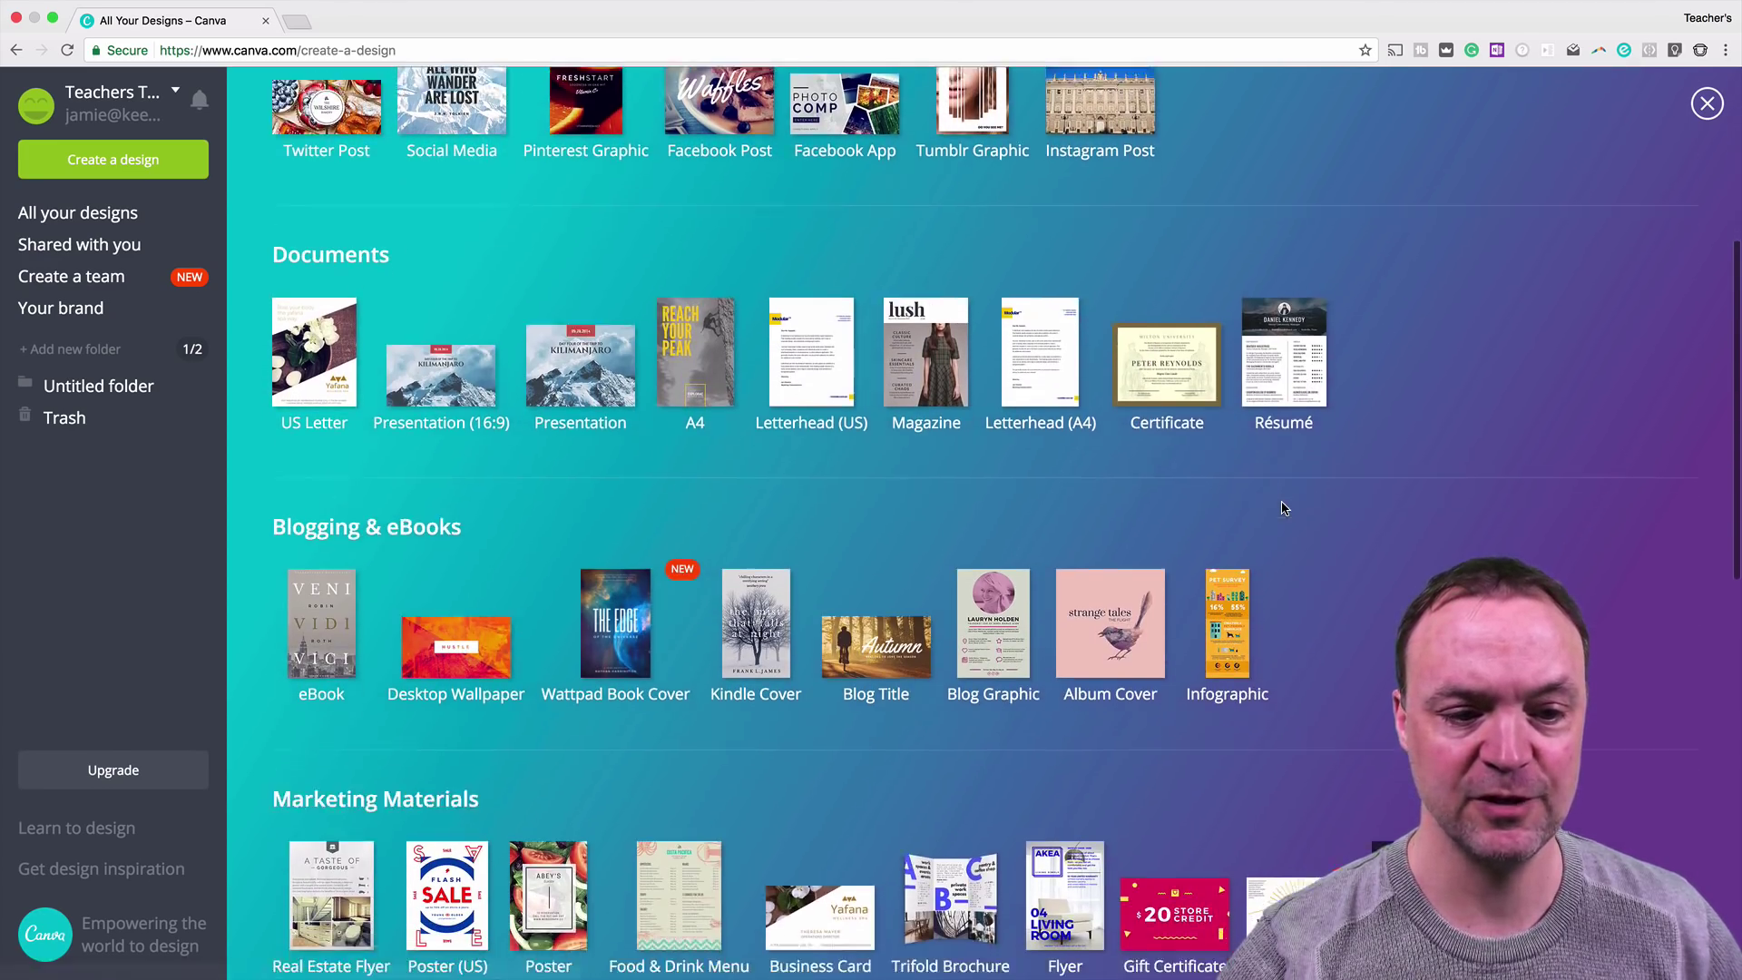
scroll(776, 620, "down", 8)
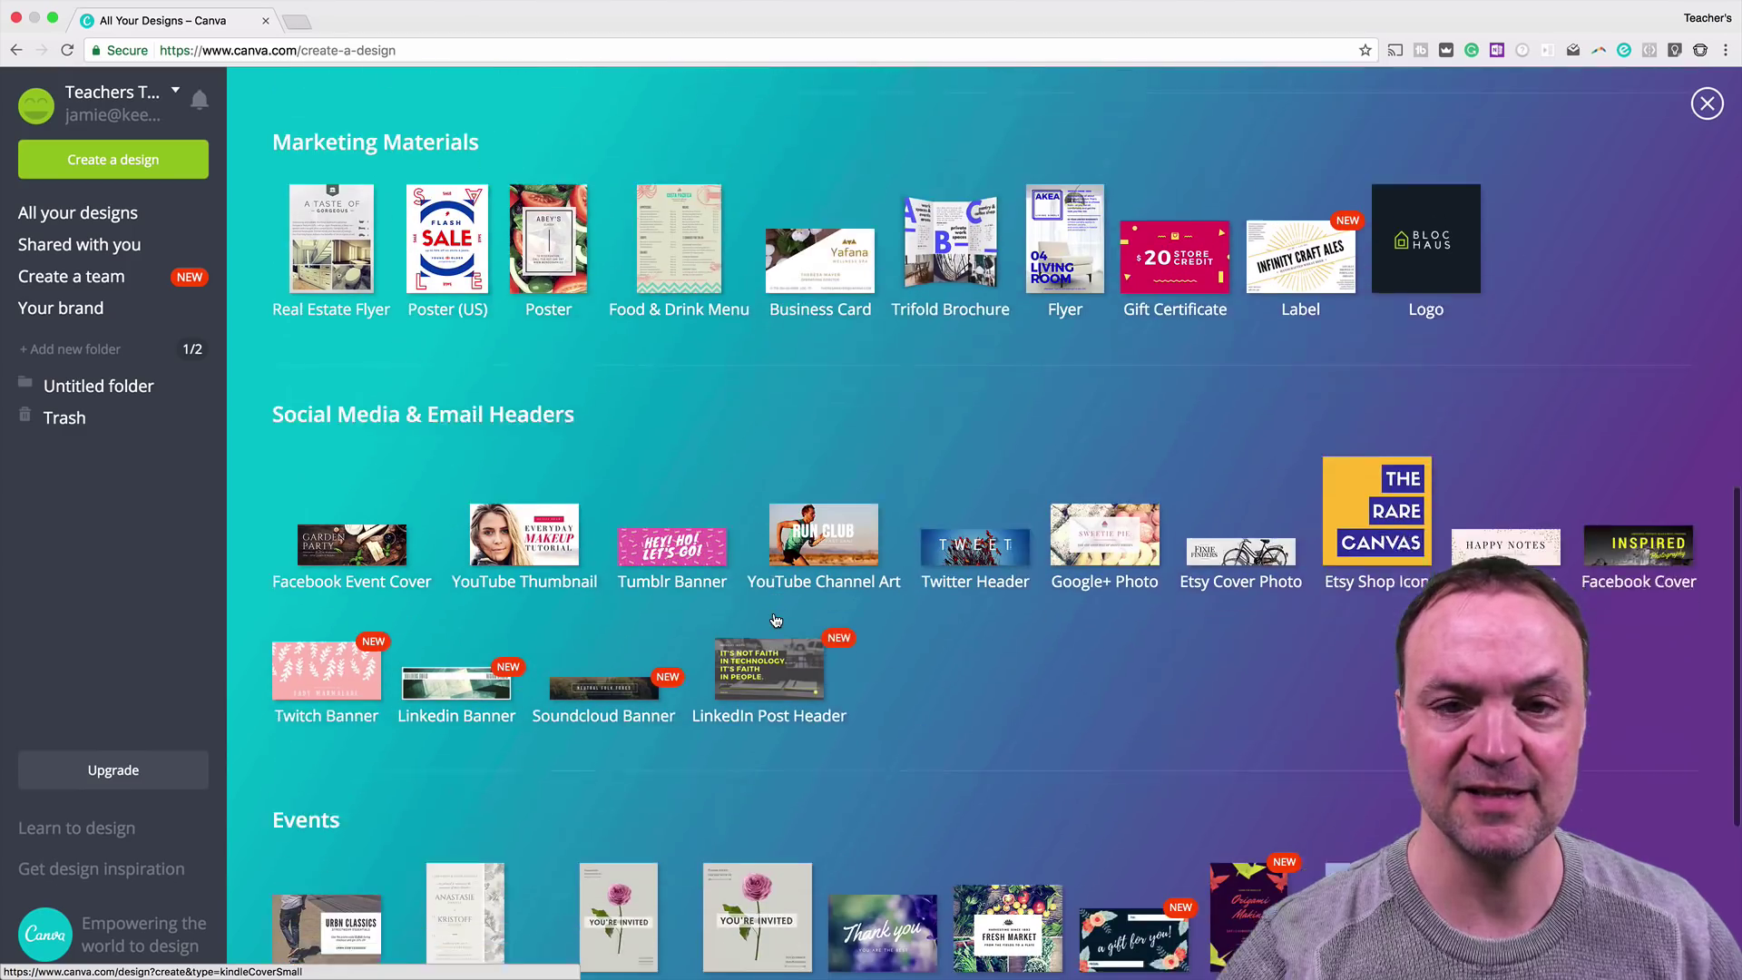
scroll(1058, 591, "up", 15)
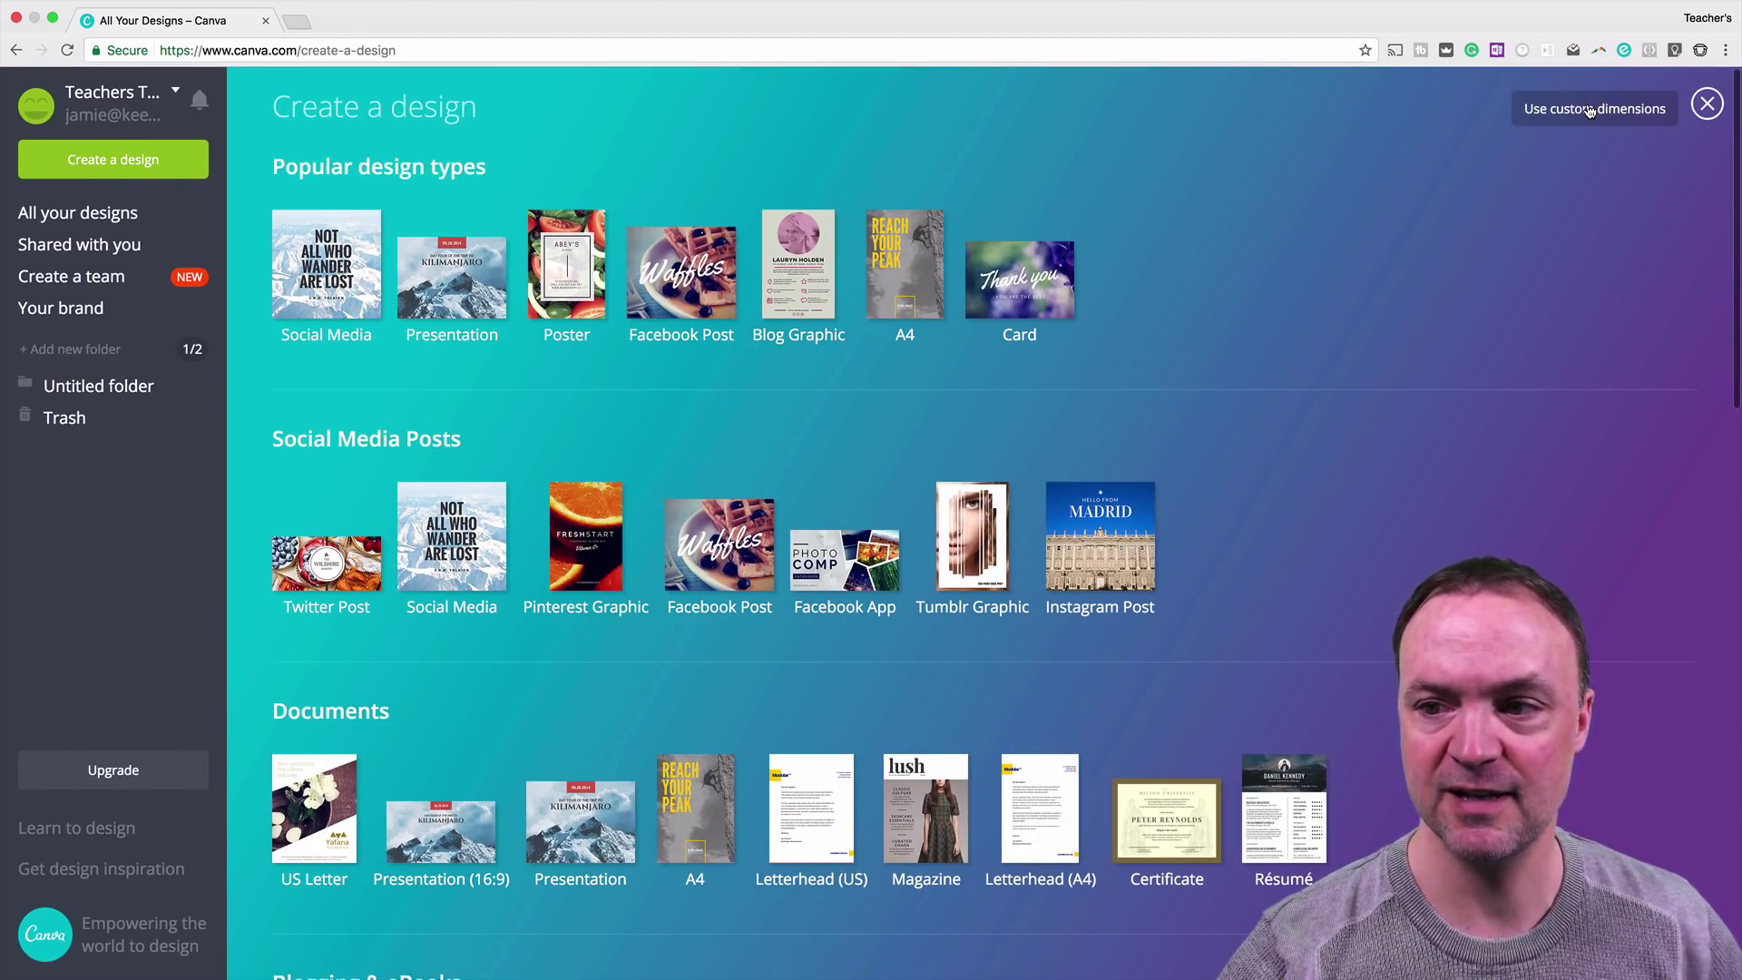
Check the custom dimensions option and its measurement units, and return to the design types
left_click(1583, 110)
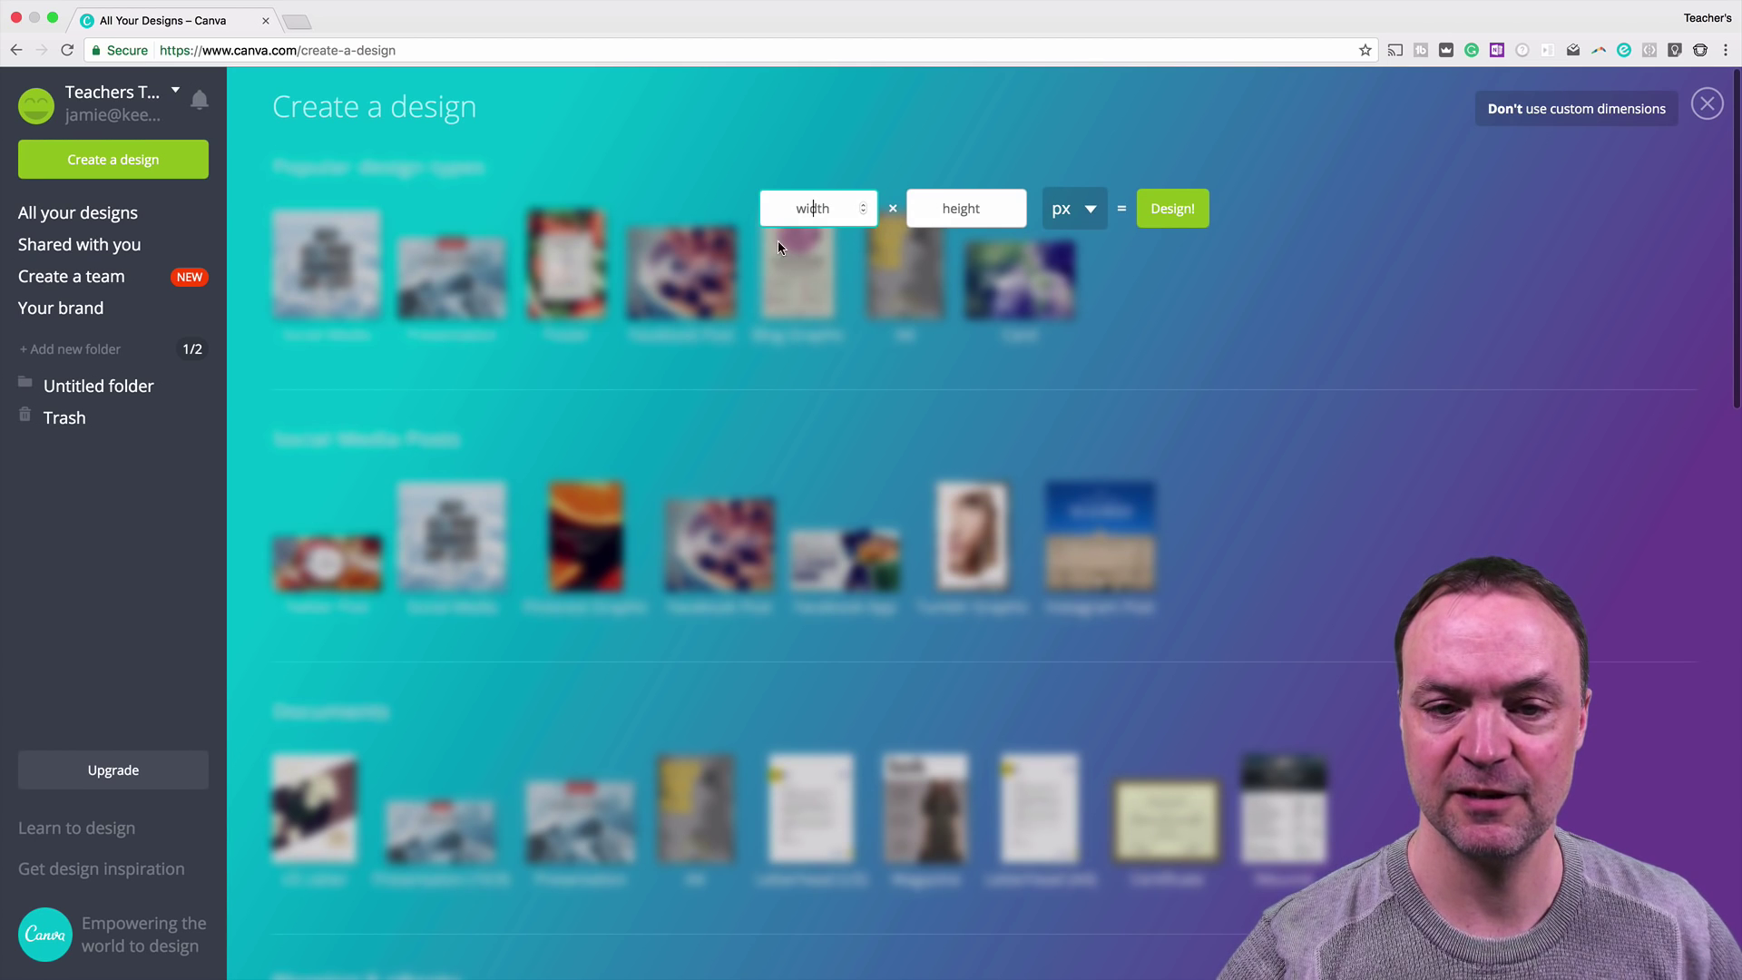
left_click(1095, 218)
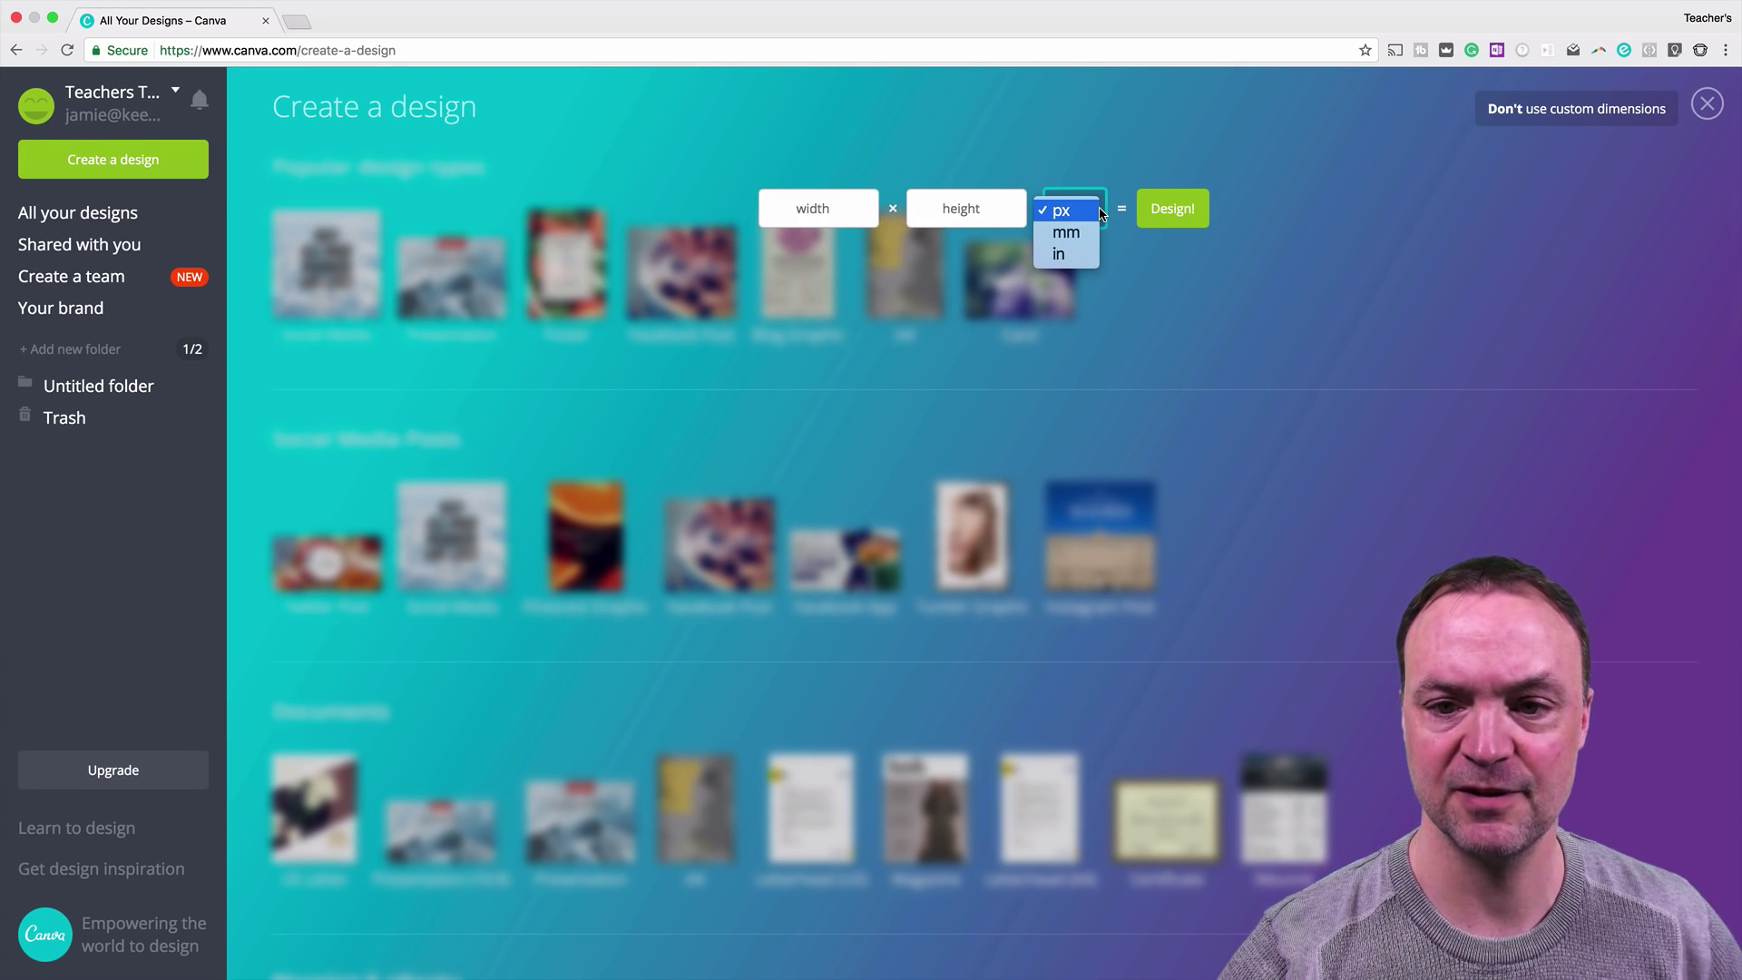
left_click(1184, 296)
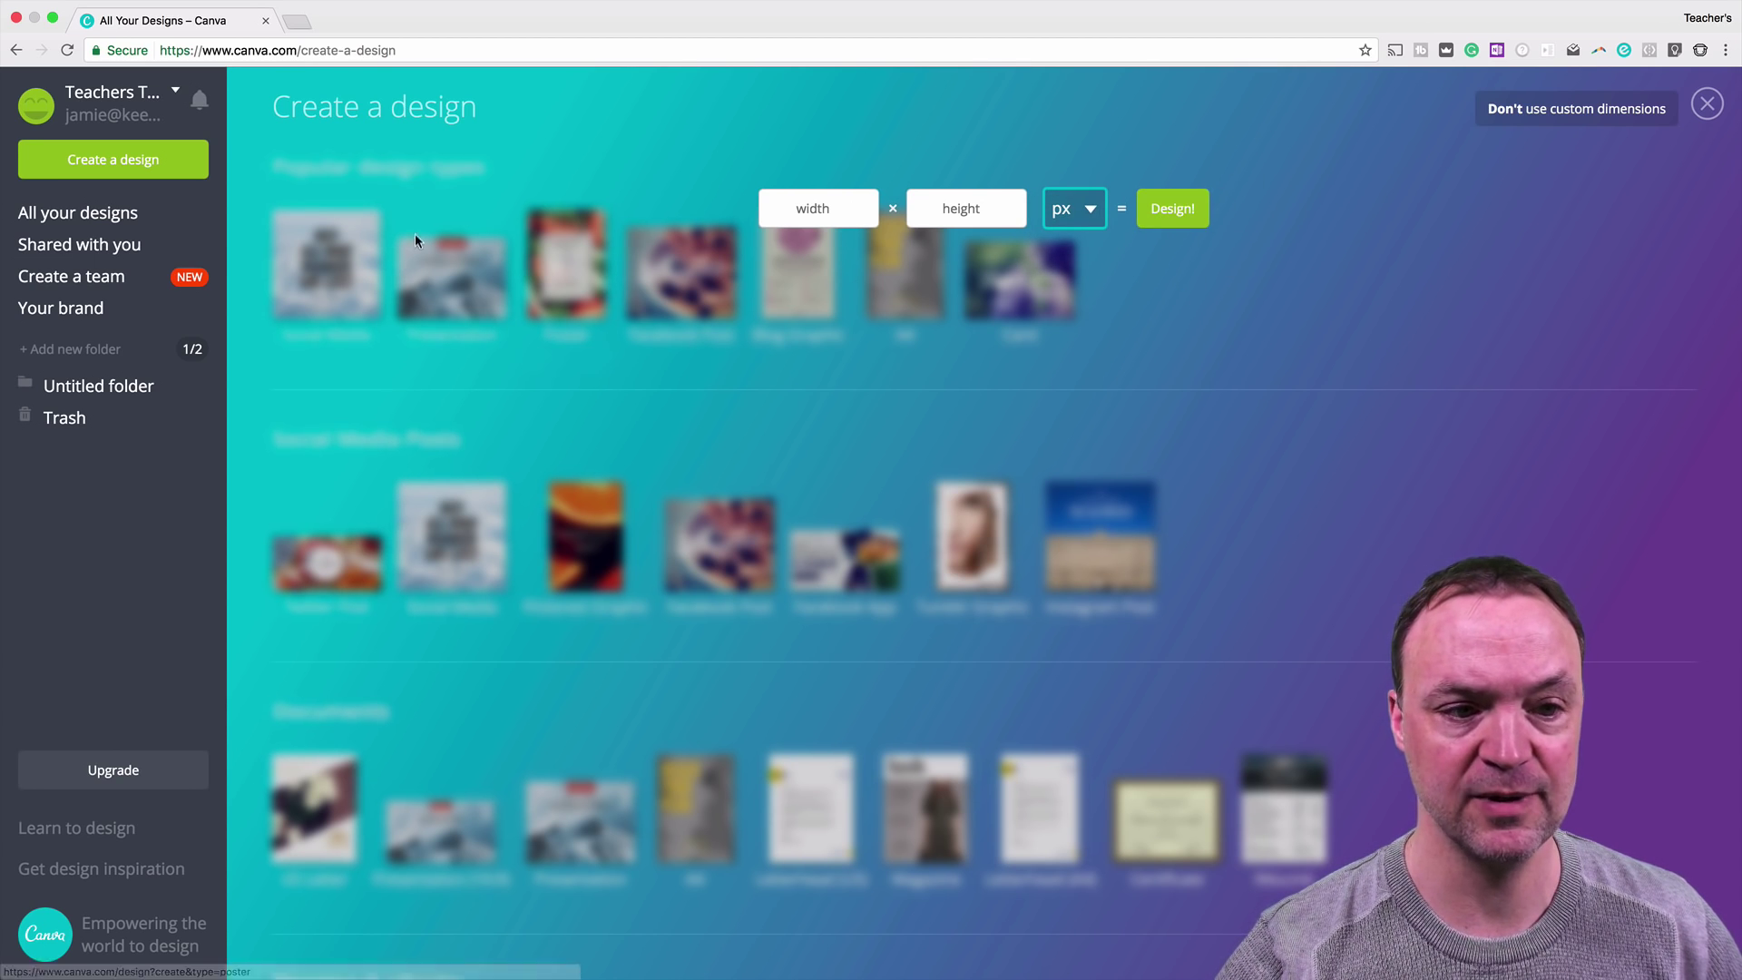
left_click(1116, 164)
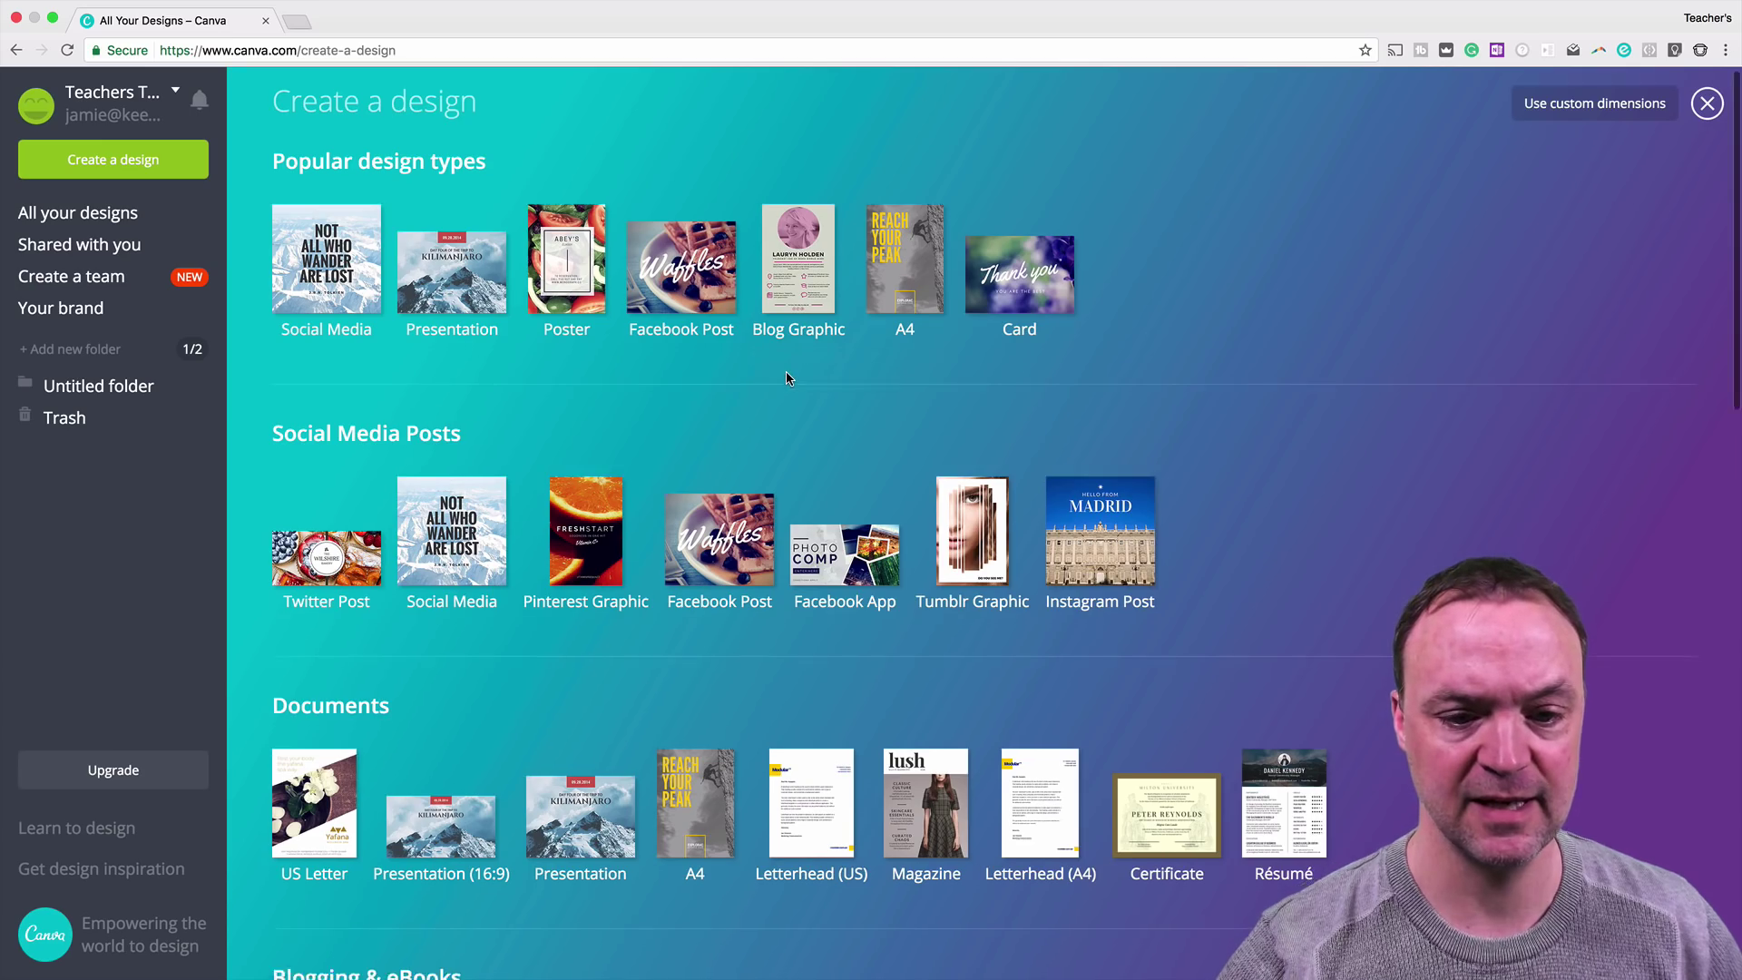
Create a new YouTube Thumbnail design and apply the "The Top Ten Music Videos" layout to it
scroll(786, 372, "down", 3)
scroll(786, 374, "down", 10)
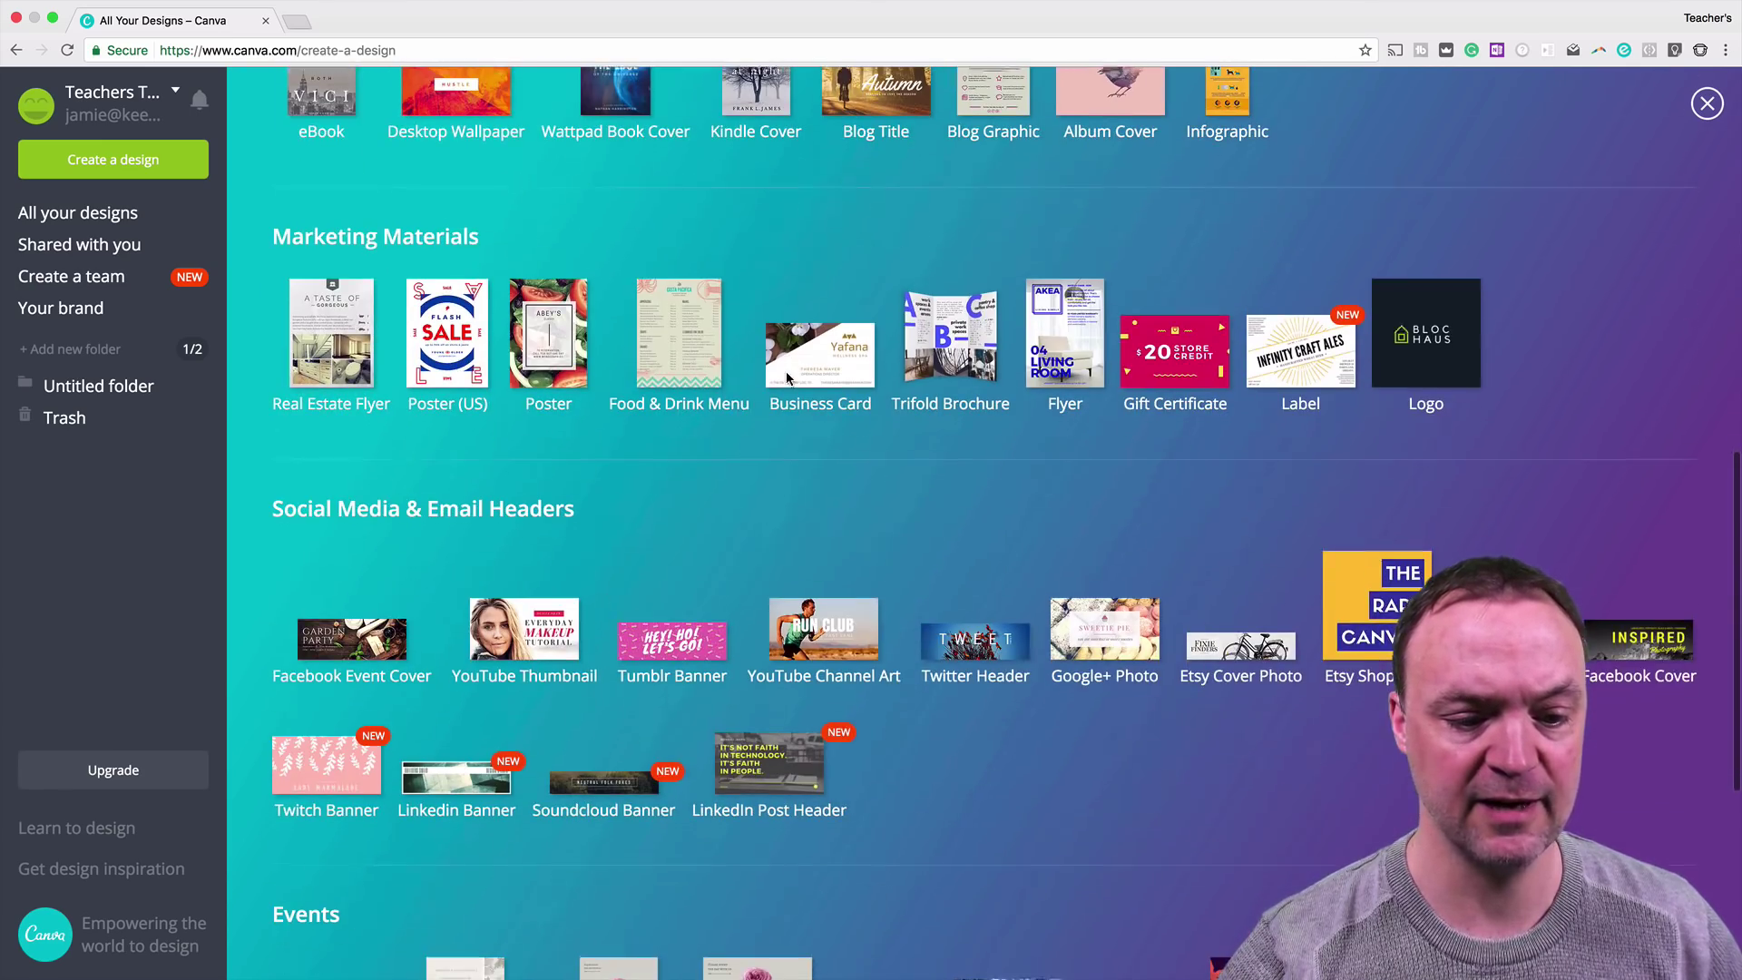
left_click(535, 629)
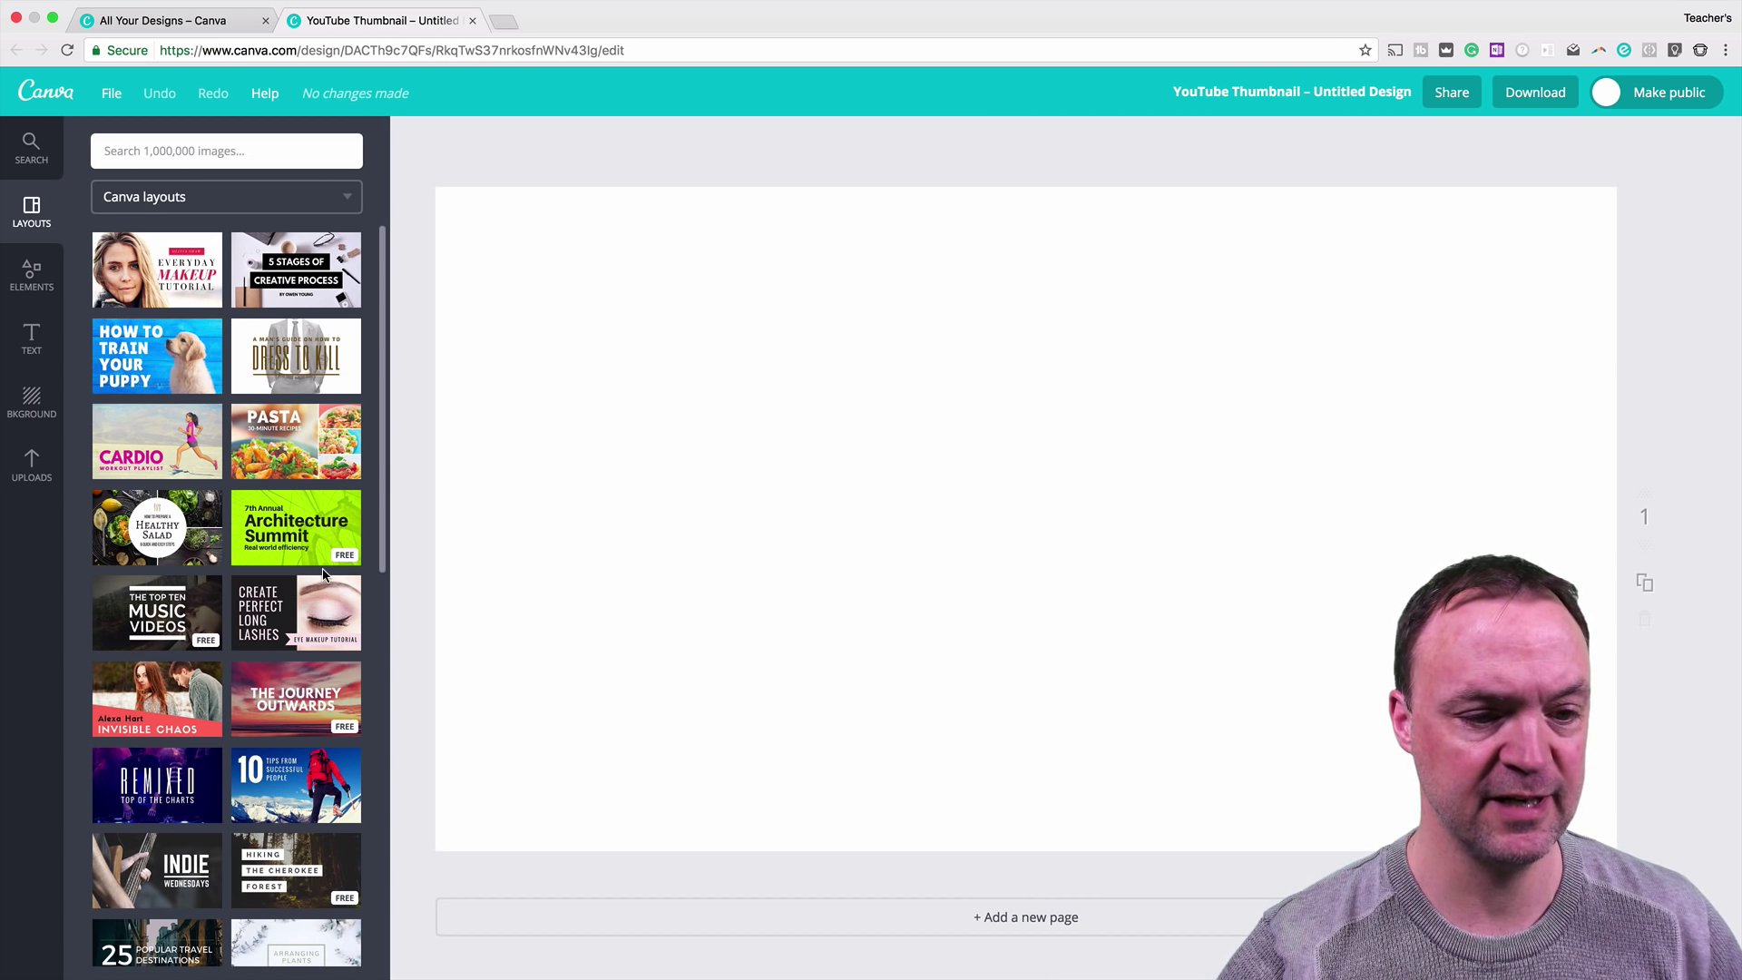
left_click(172, 617)
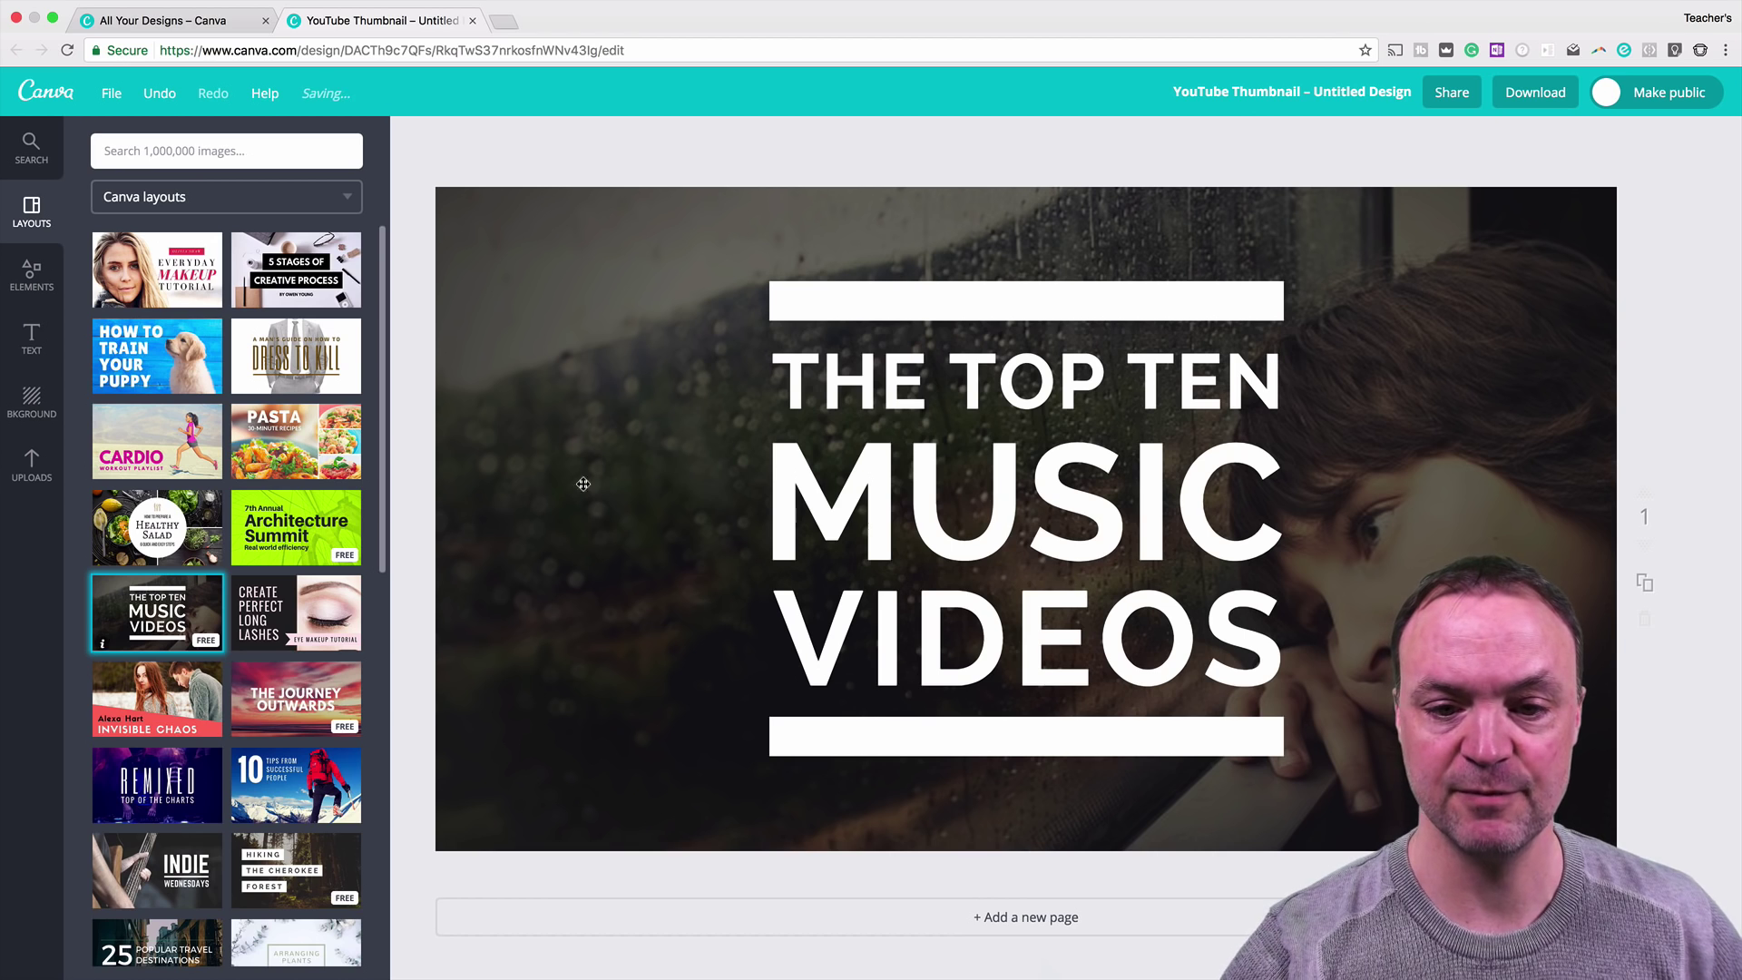
Examine the formatting options of the "MUSIC" heading and the available element categories, including Free Photos and Grids
left_click(837, 498)
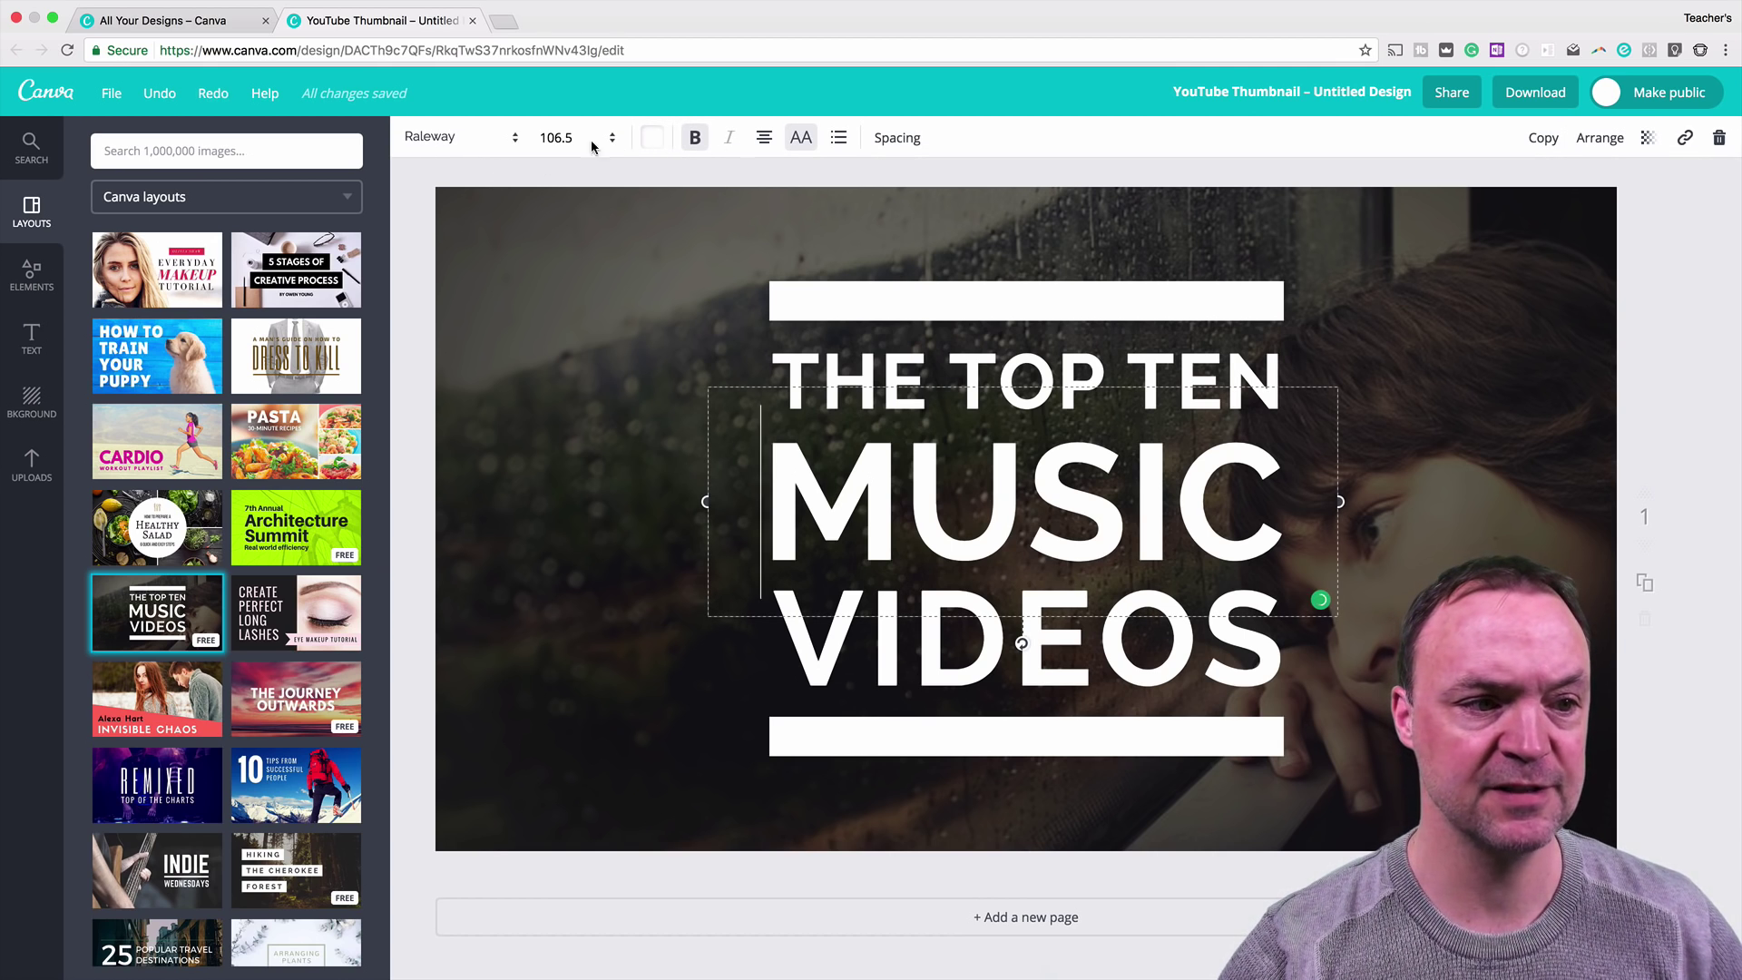
left_click(32, 275)
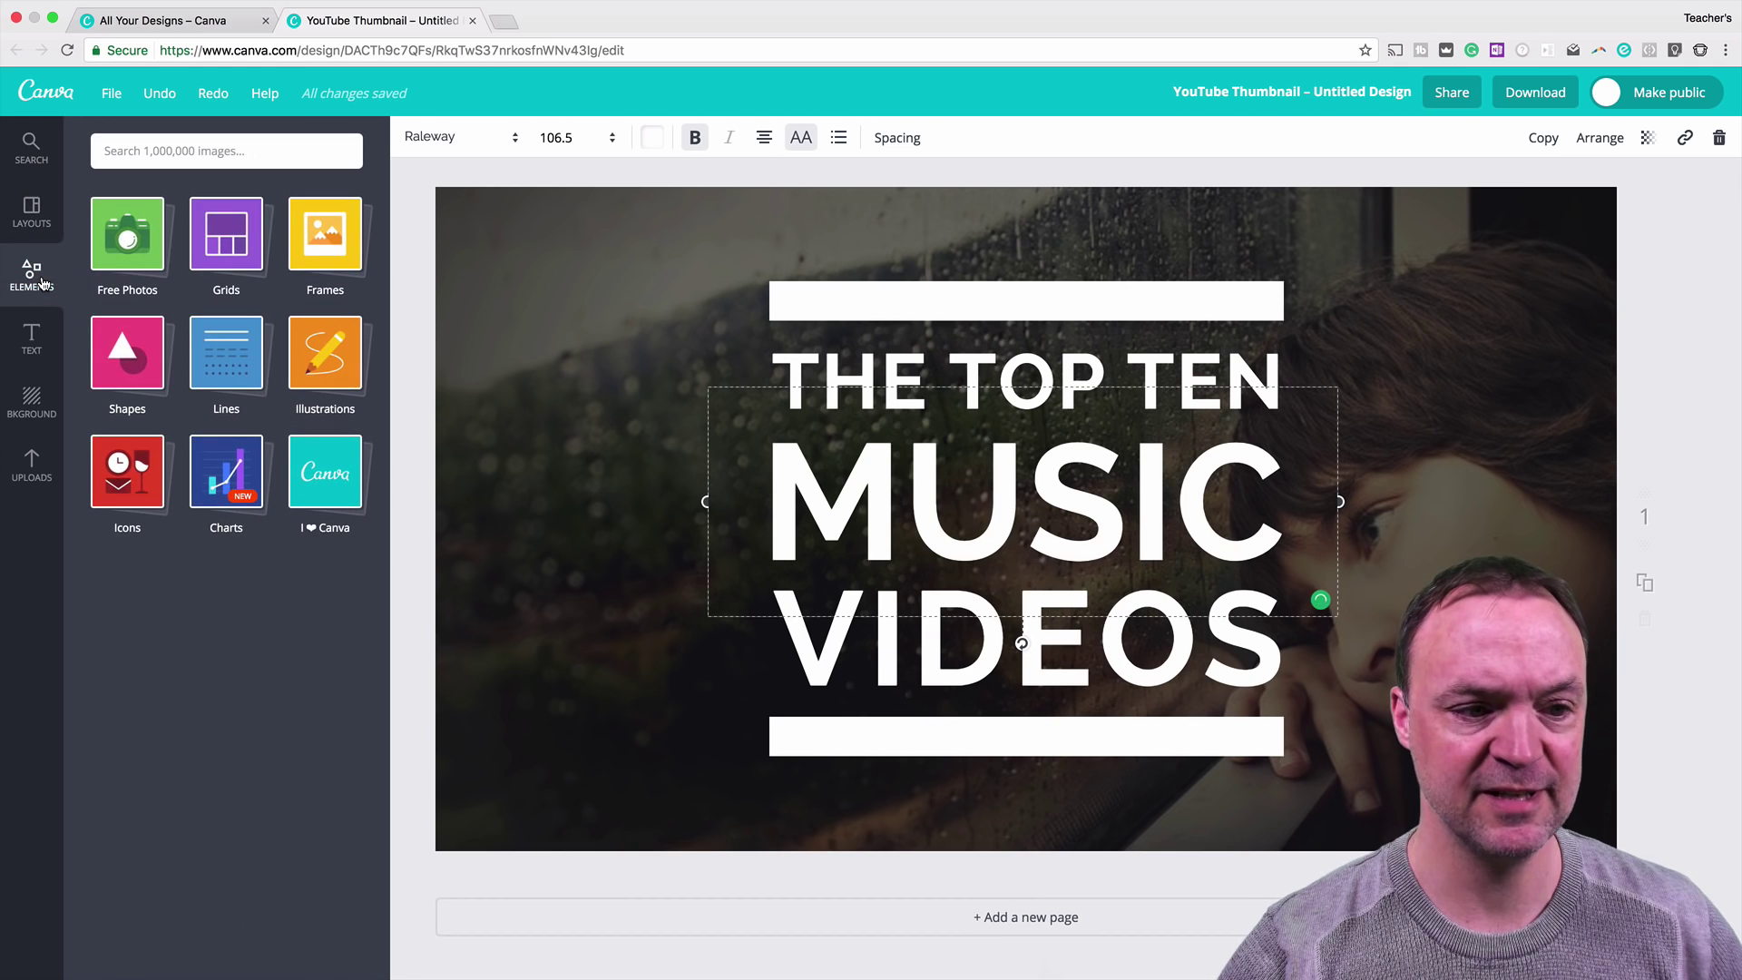
left_click(136, 243)
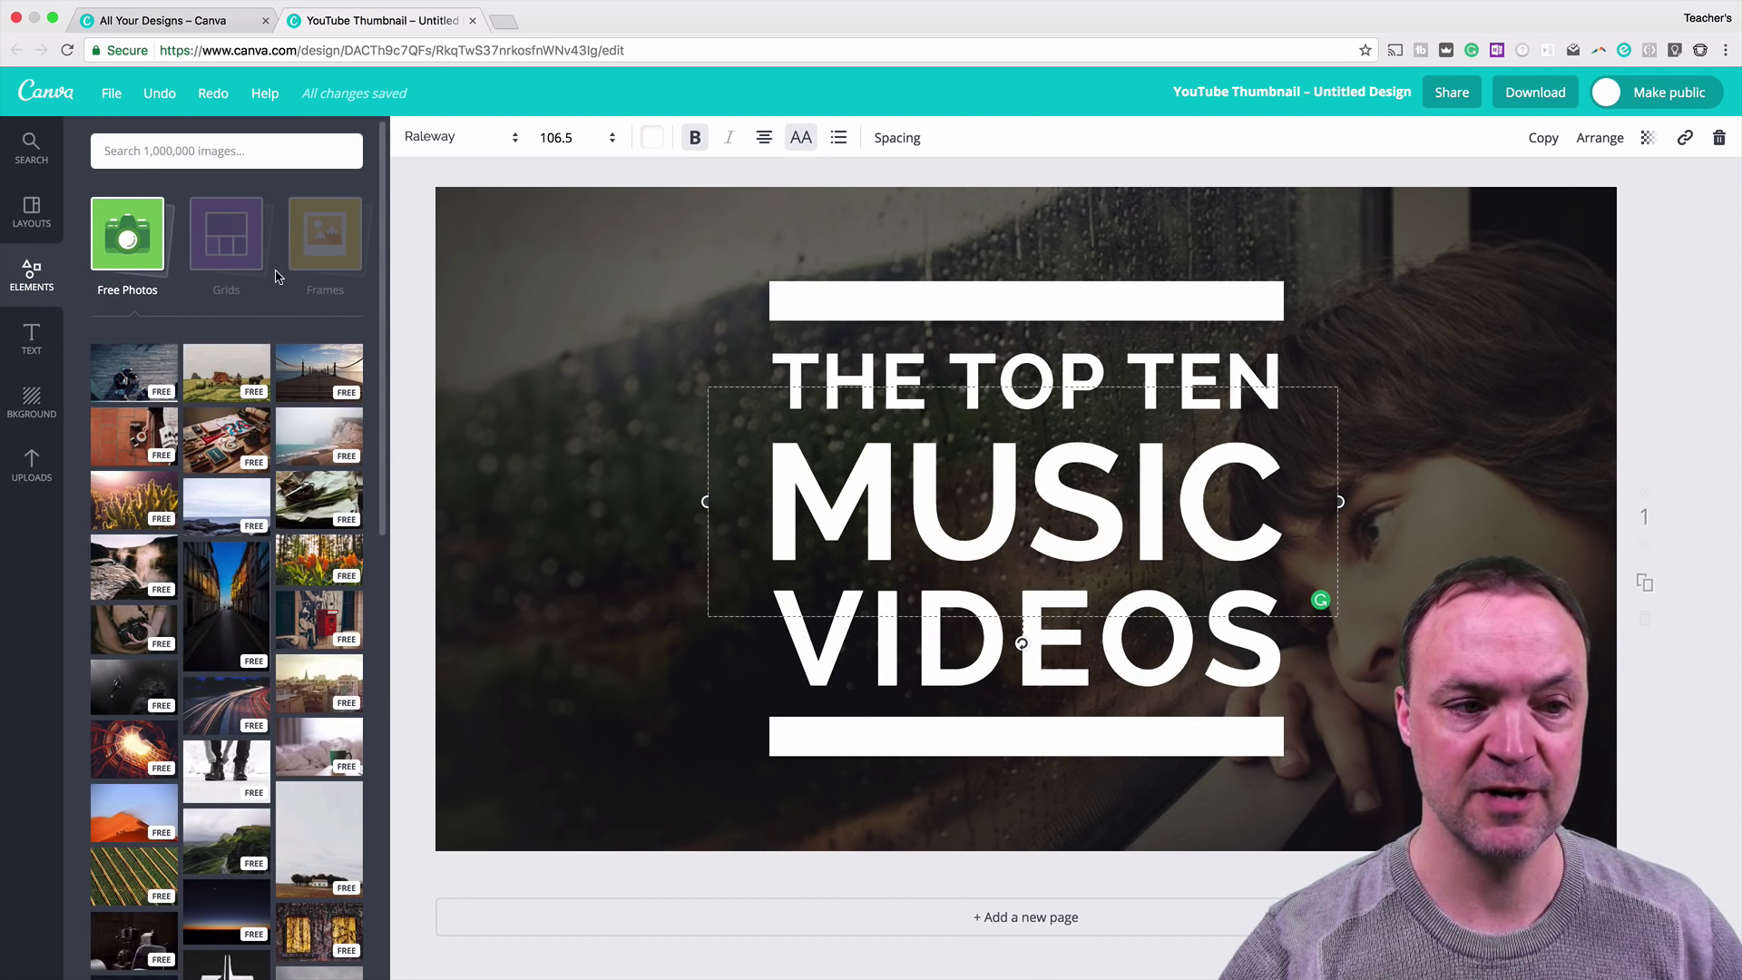
left_click(237, 247)
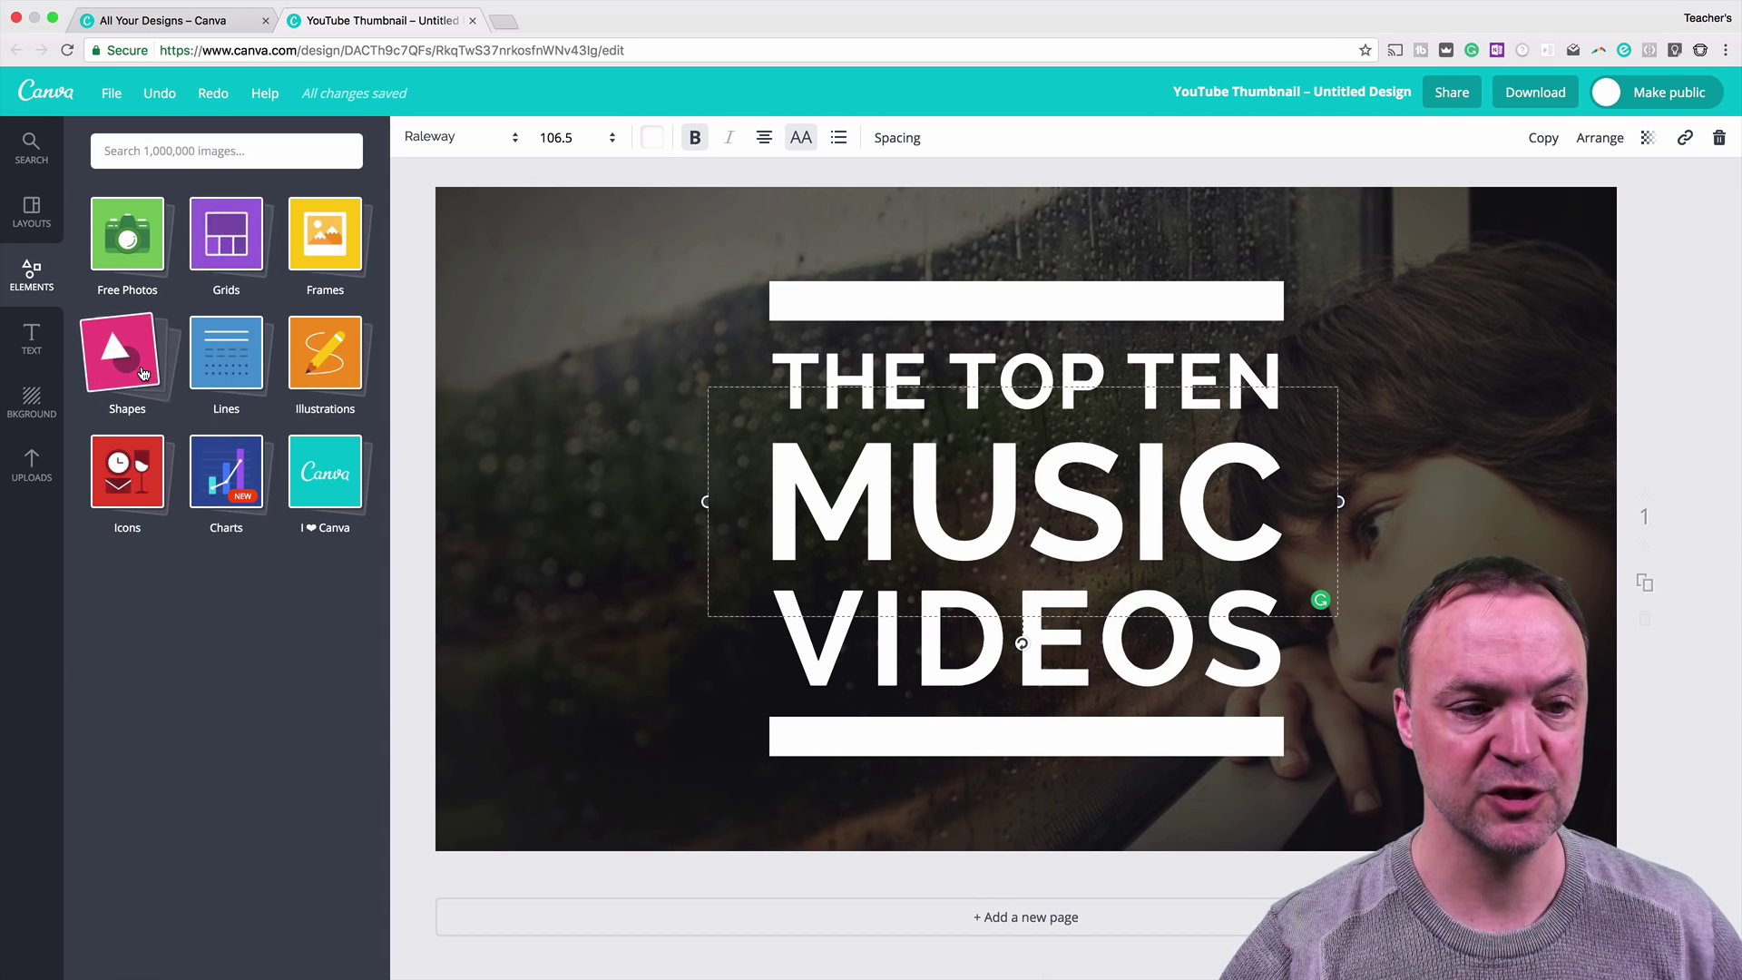
Place a white rounded square shape over the lower part of the title text and delete it again
left_click(143, 367)
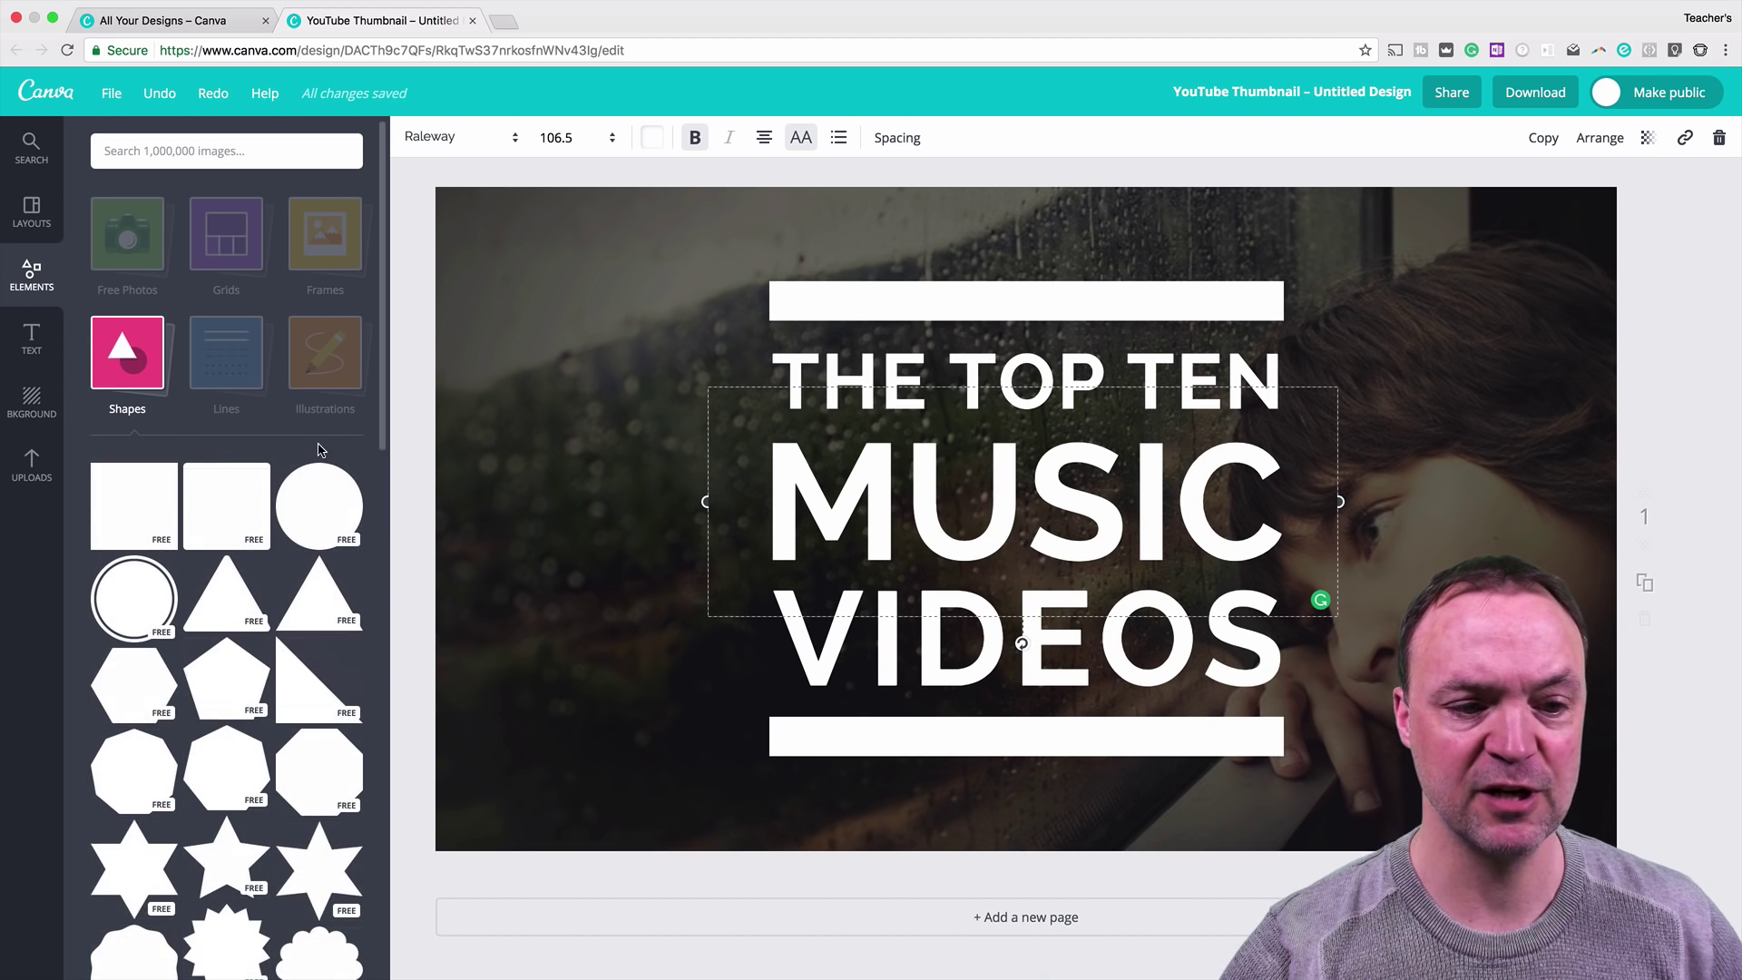
scroll(259, 404, "down", 2)
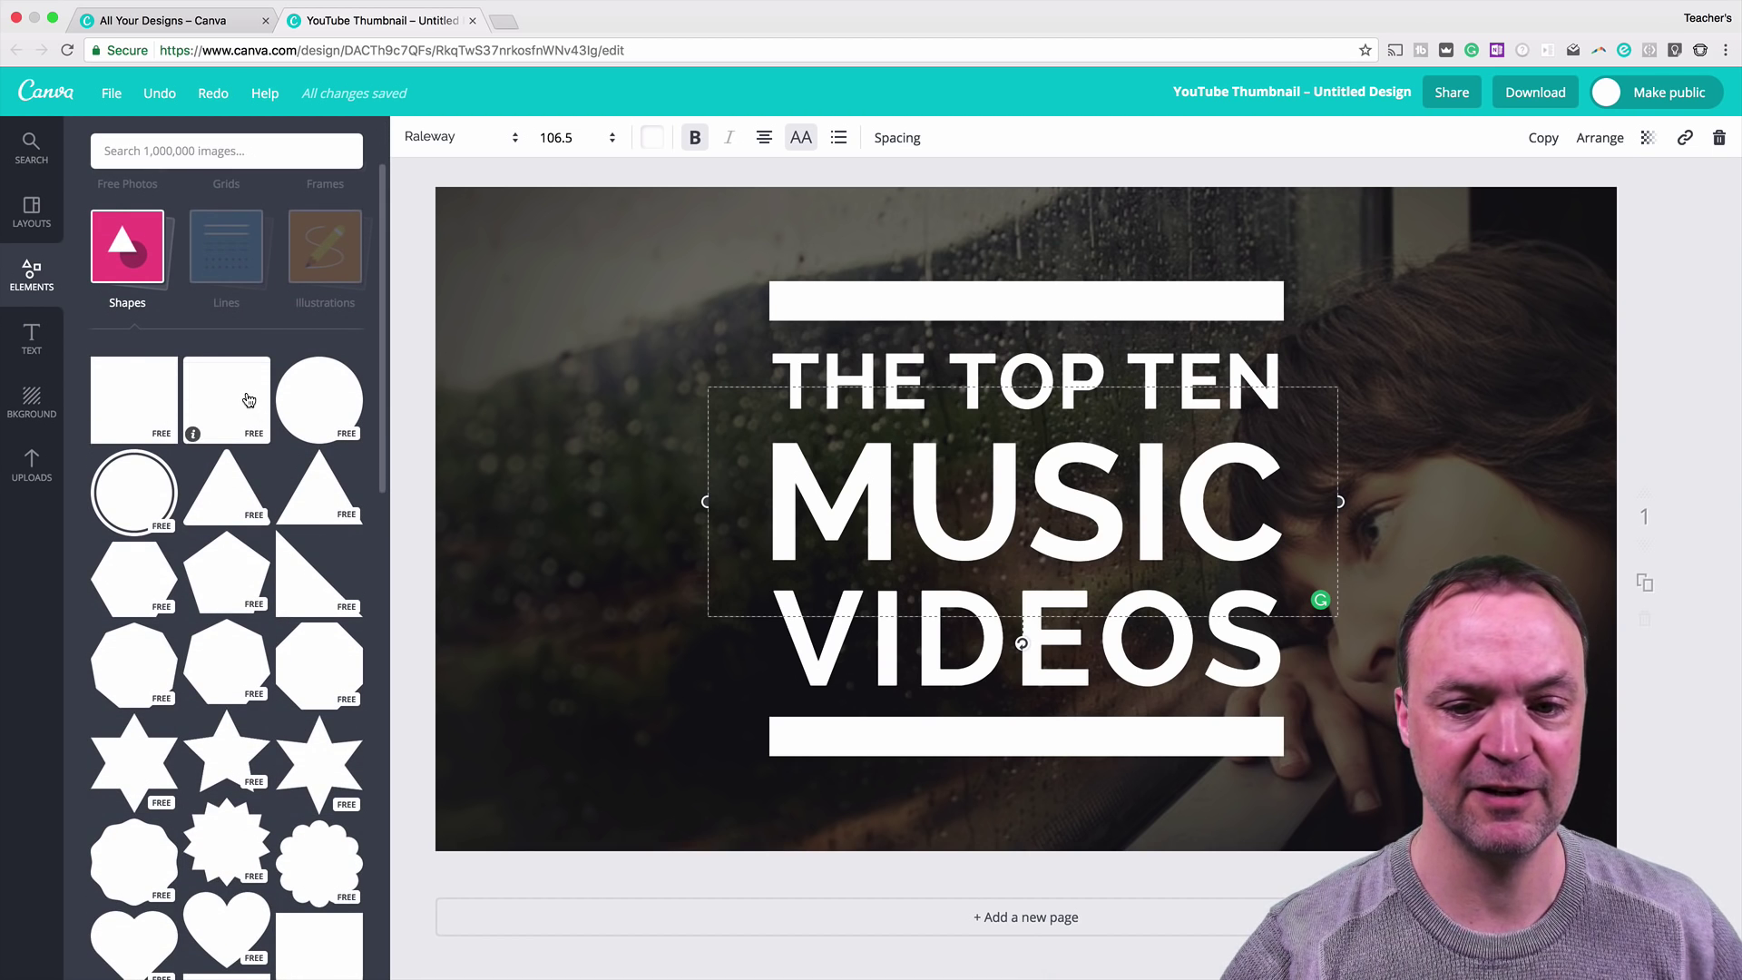
left_click(258, 404)
left_click_drag(710, 203, 1028, 521)
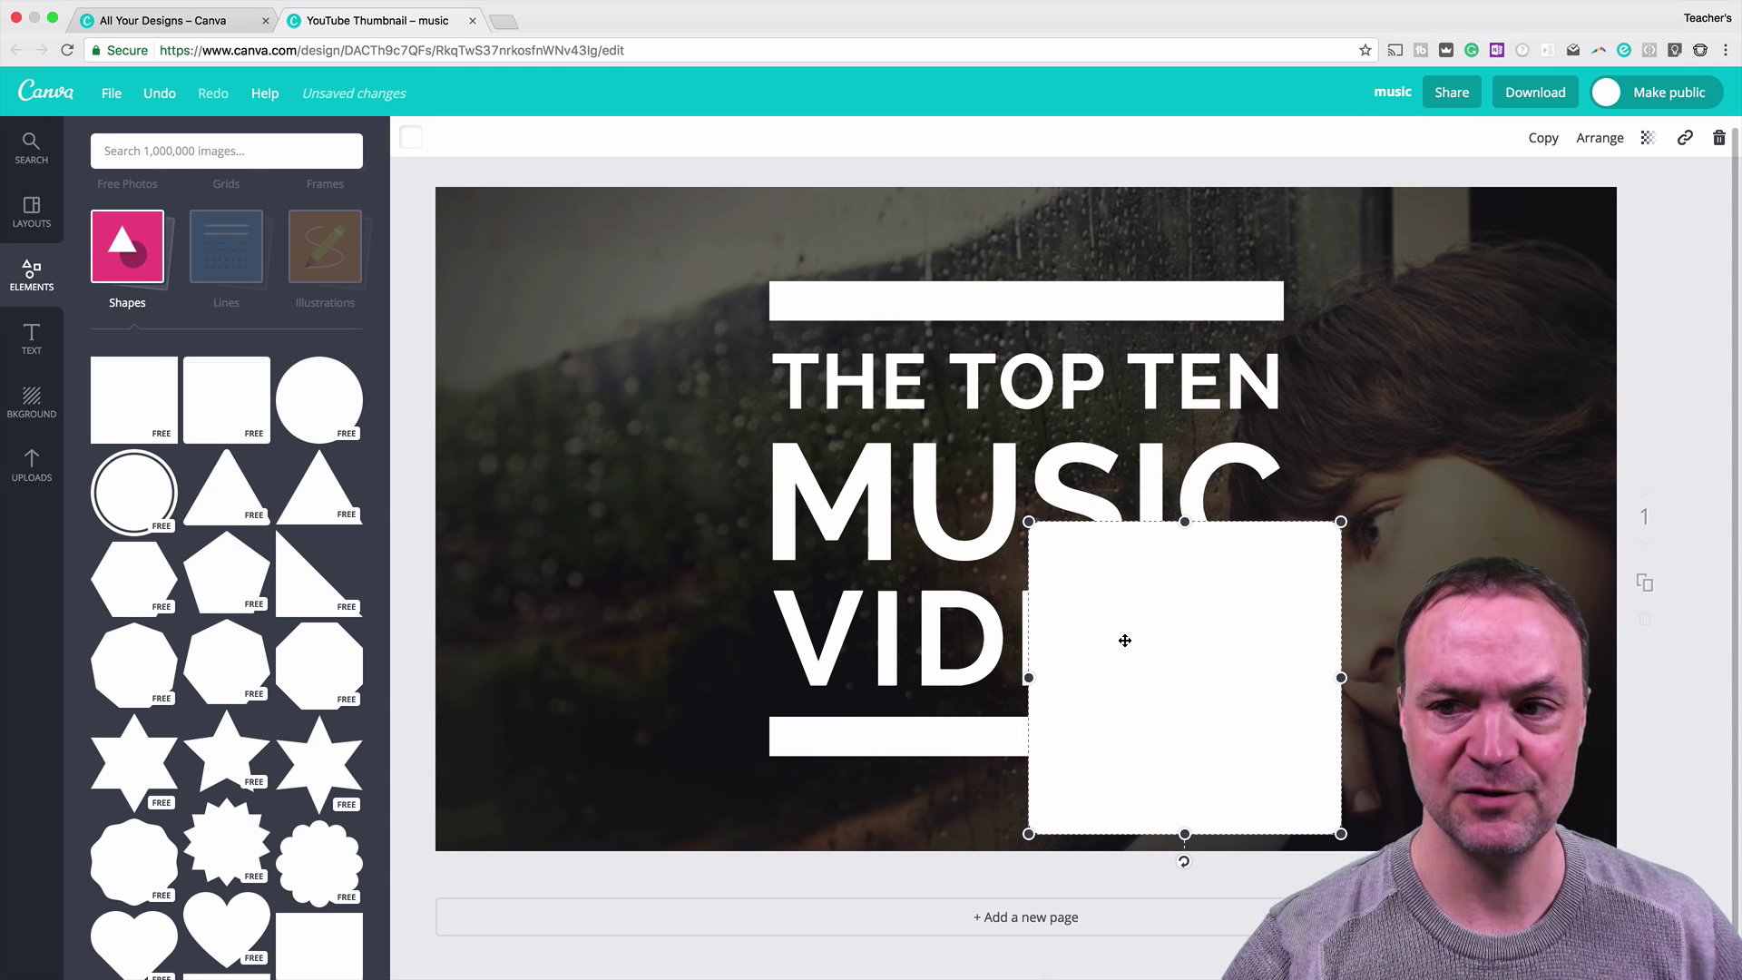
left_click(1719, 138)
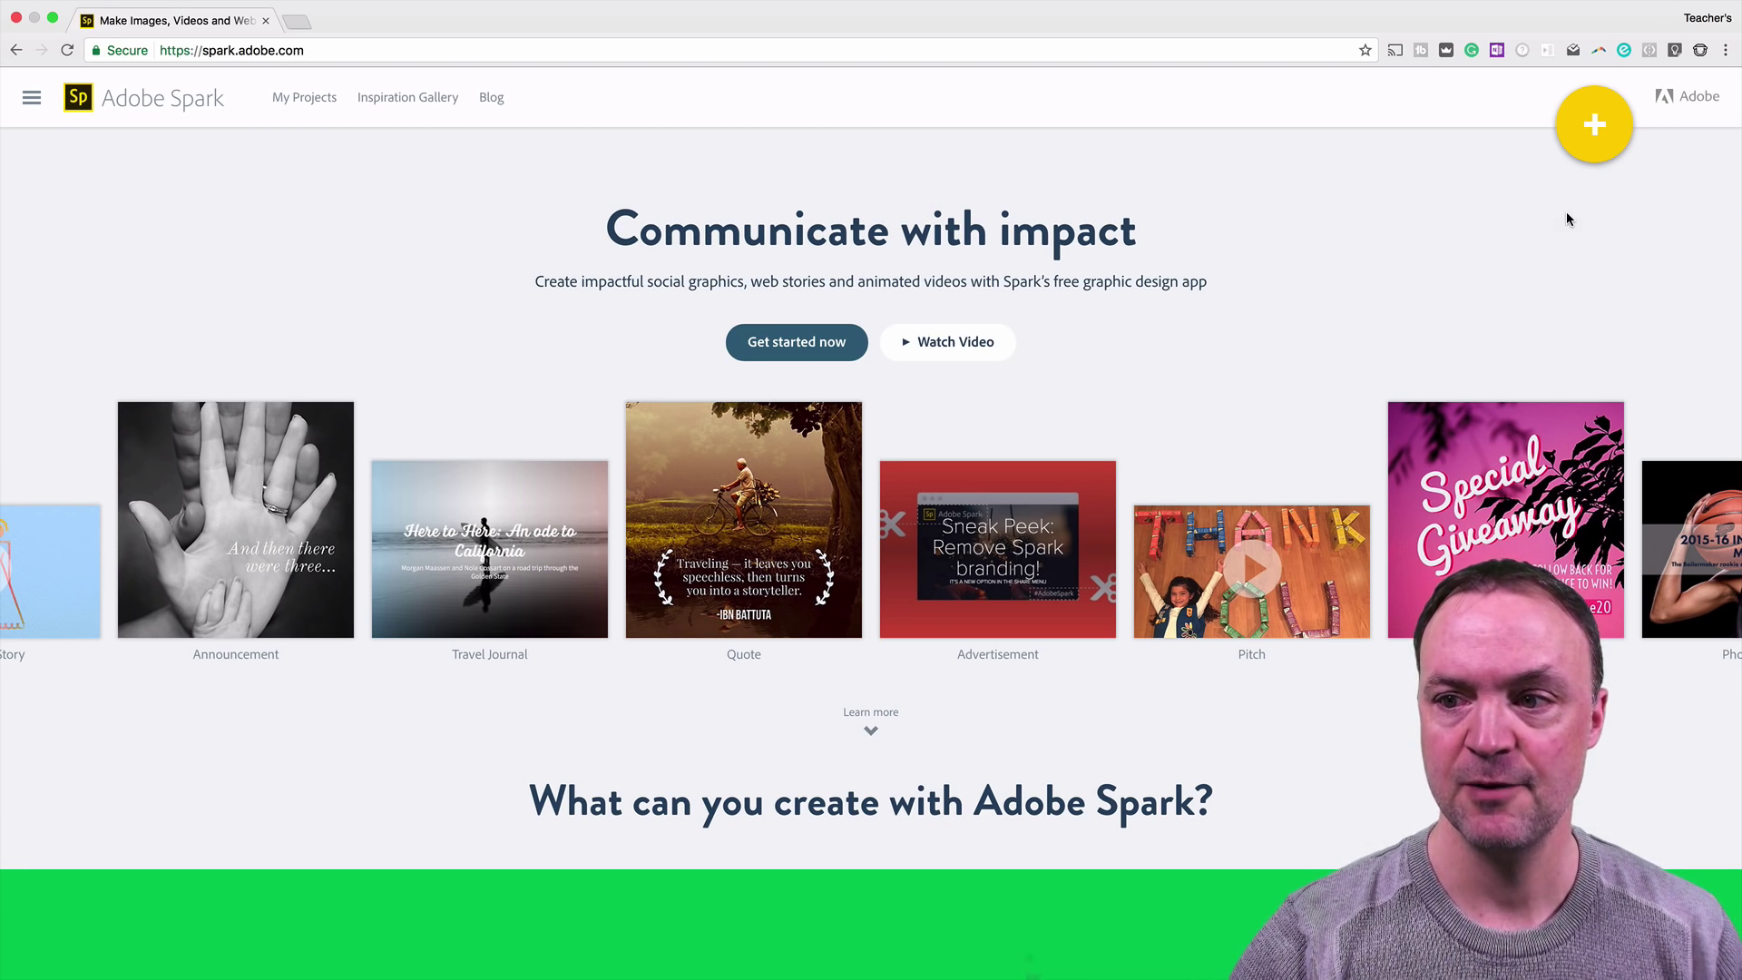
Switch to Adobe Spark and create a new Post with the text "Example", looking through the available format sizes
left_click(1590, 121)
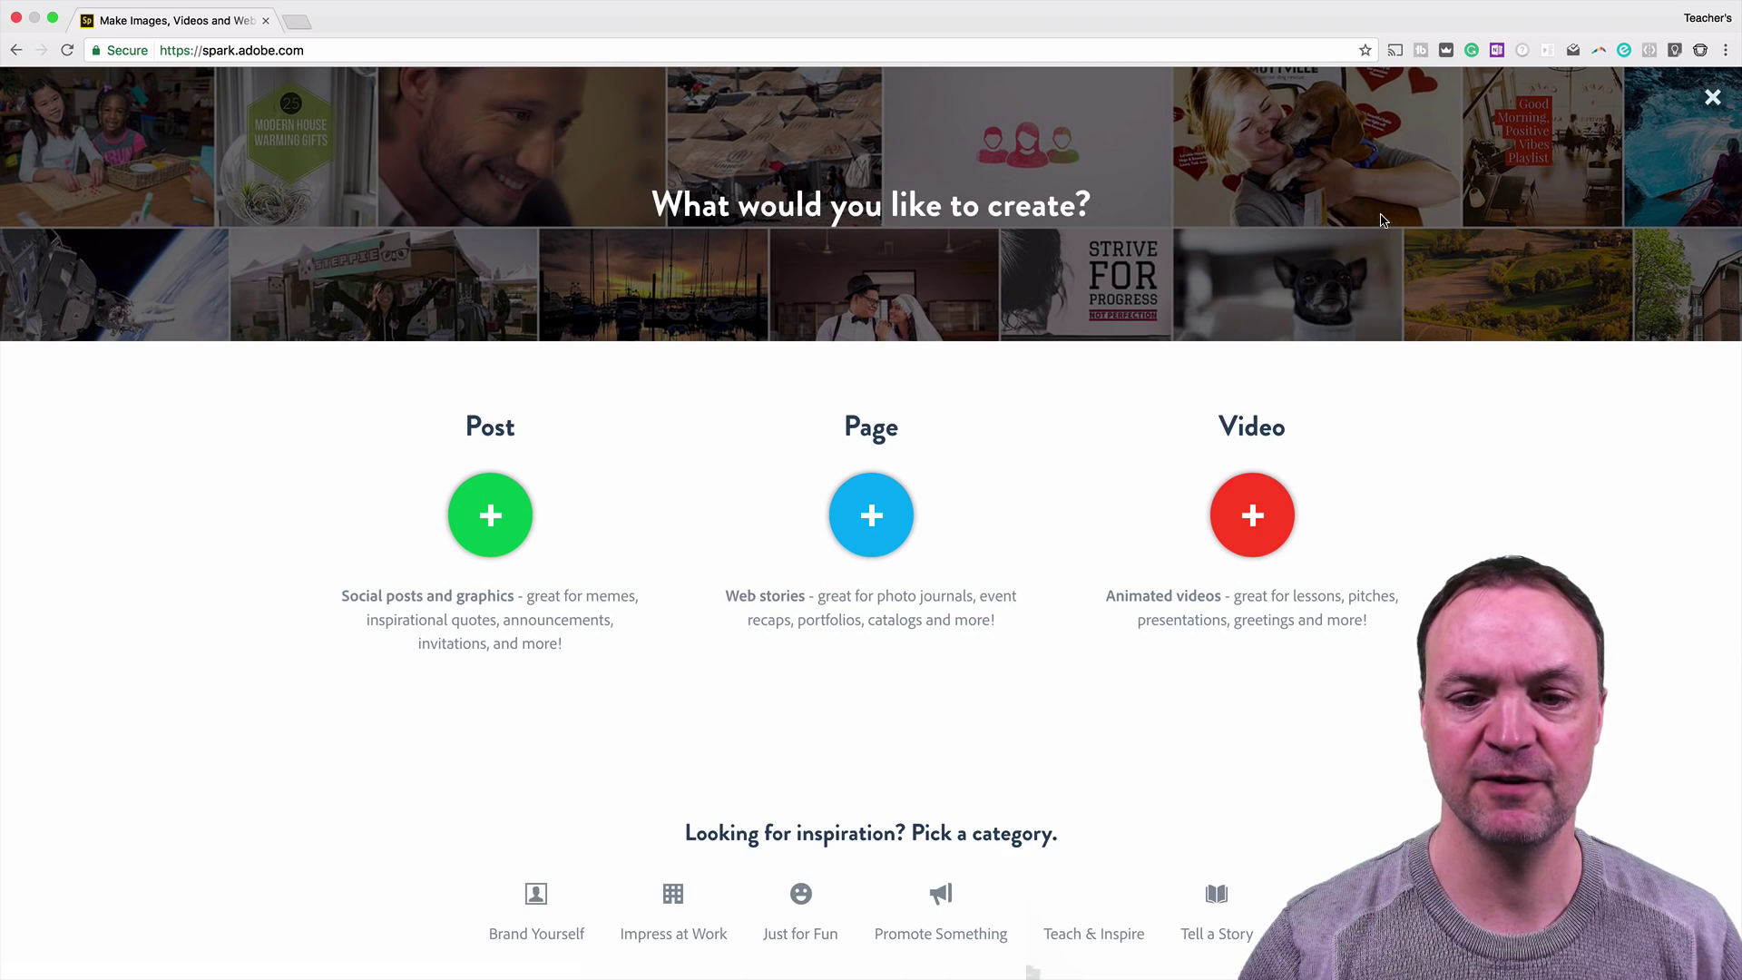
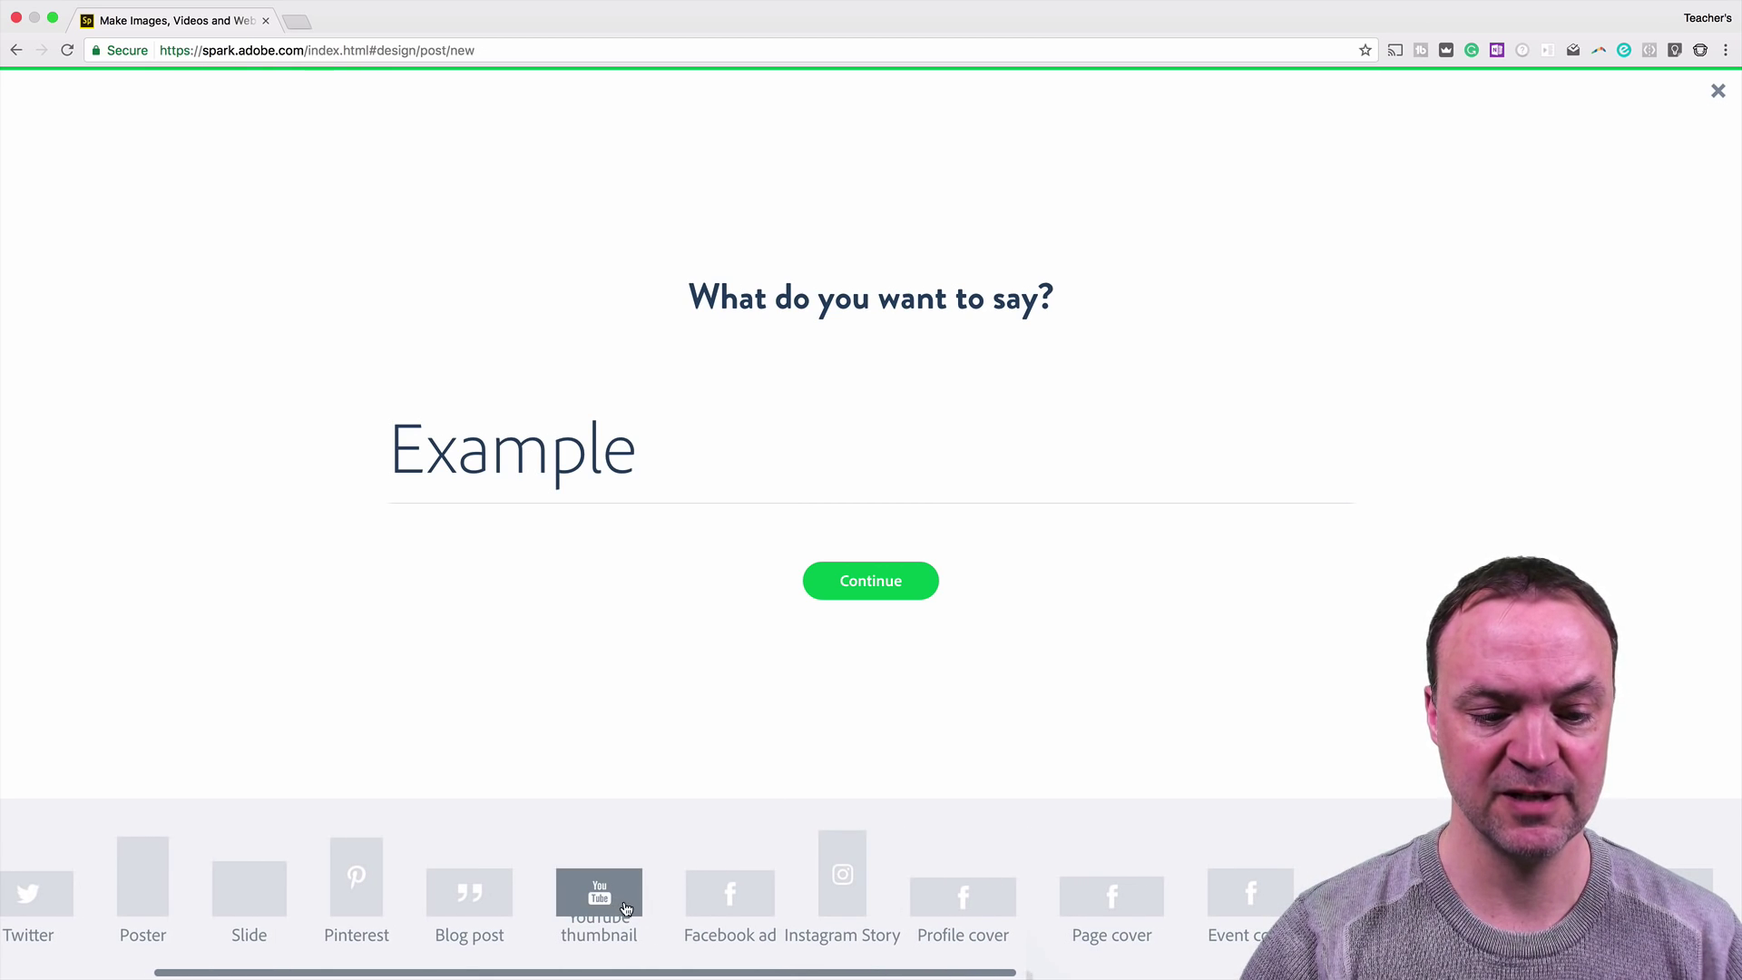
scroll(628, 905, "right", 10)
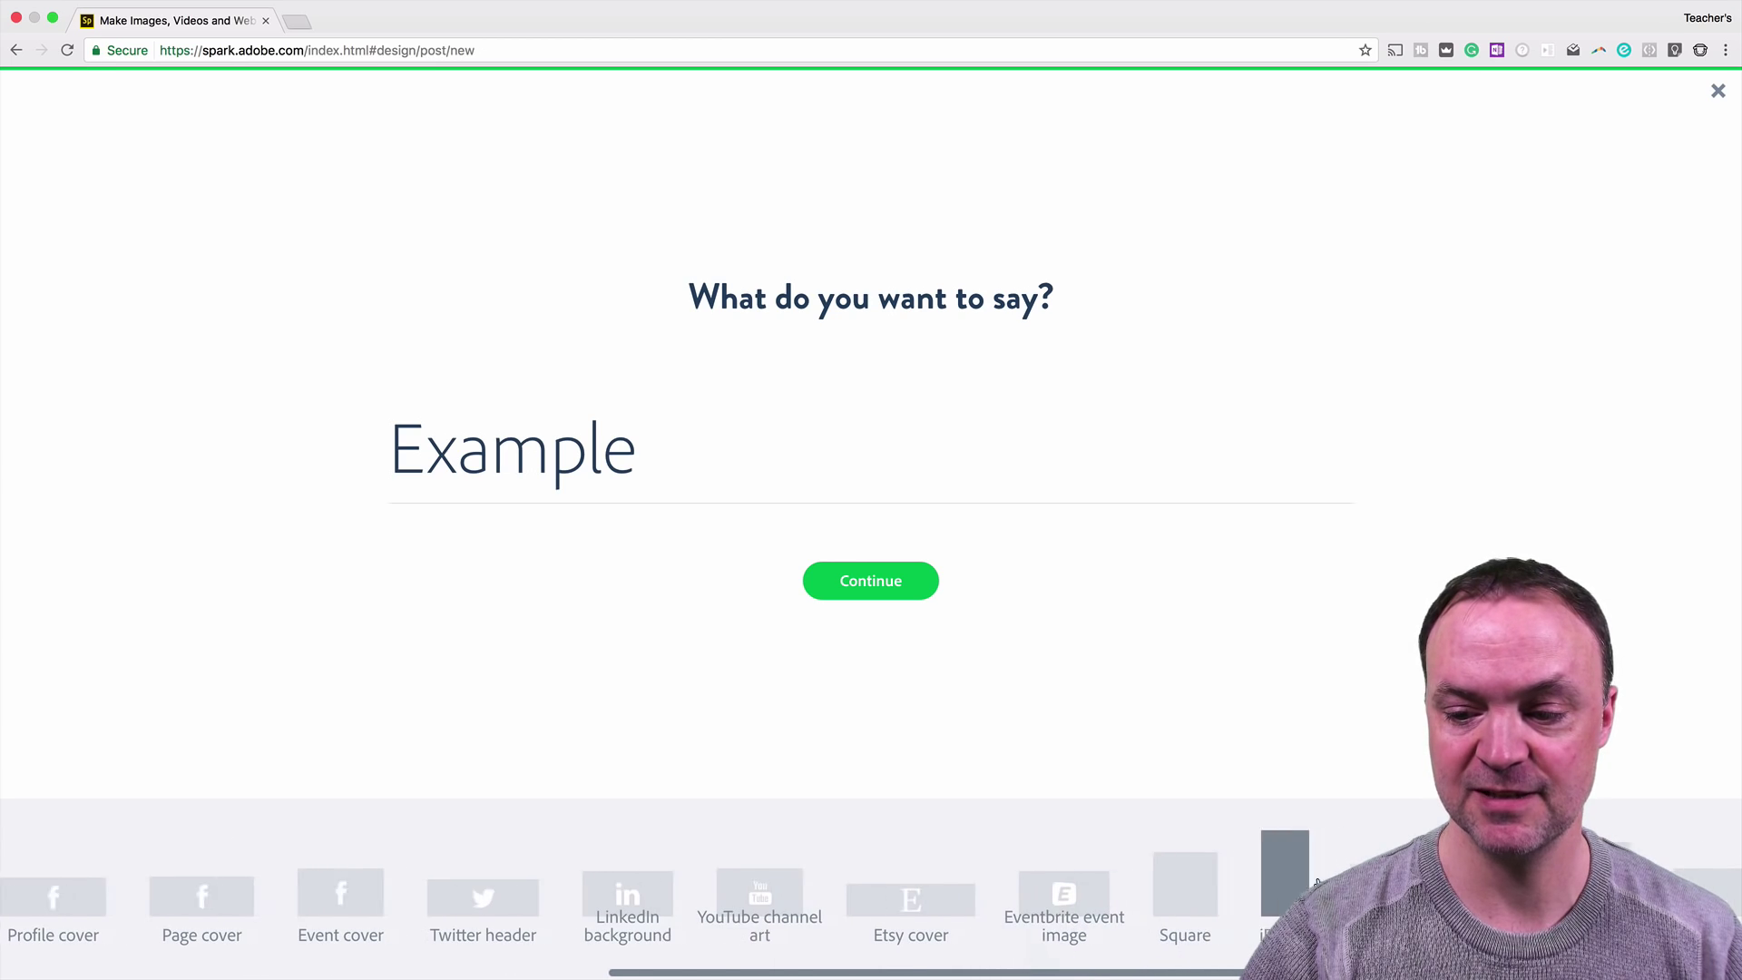
scroll(1070, 912, "right", 6)
scroll(1316, 884, "left", 10)
scroll(1317, 882, "left", 3)
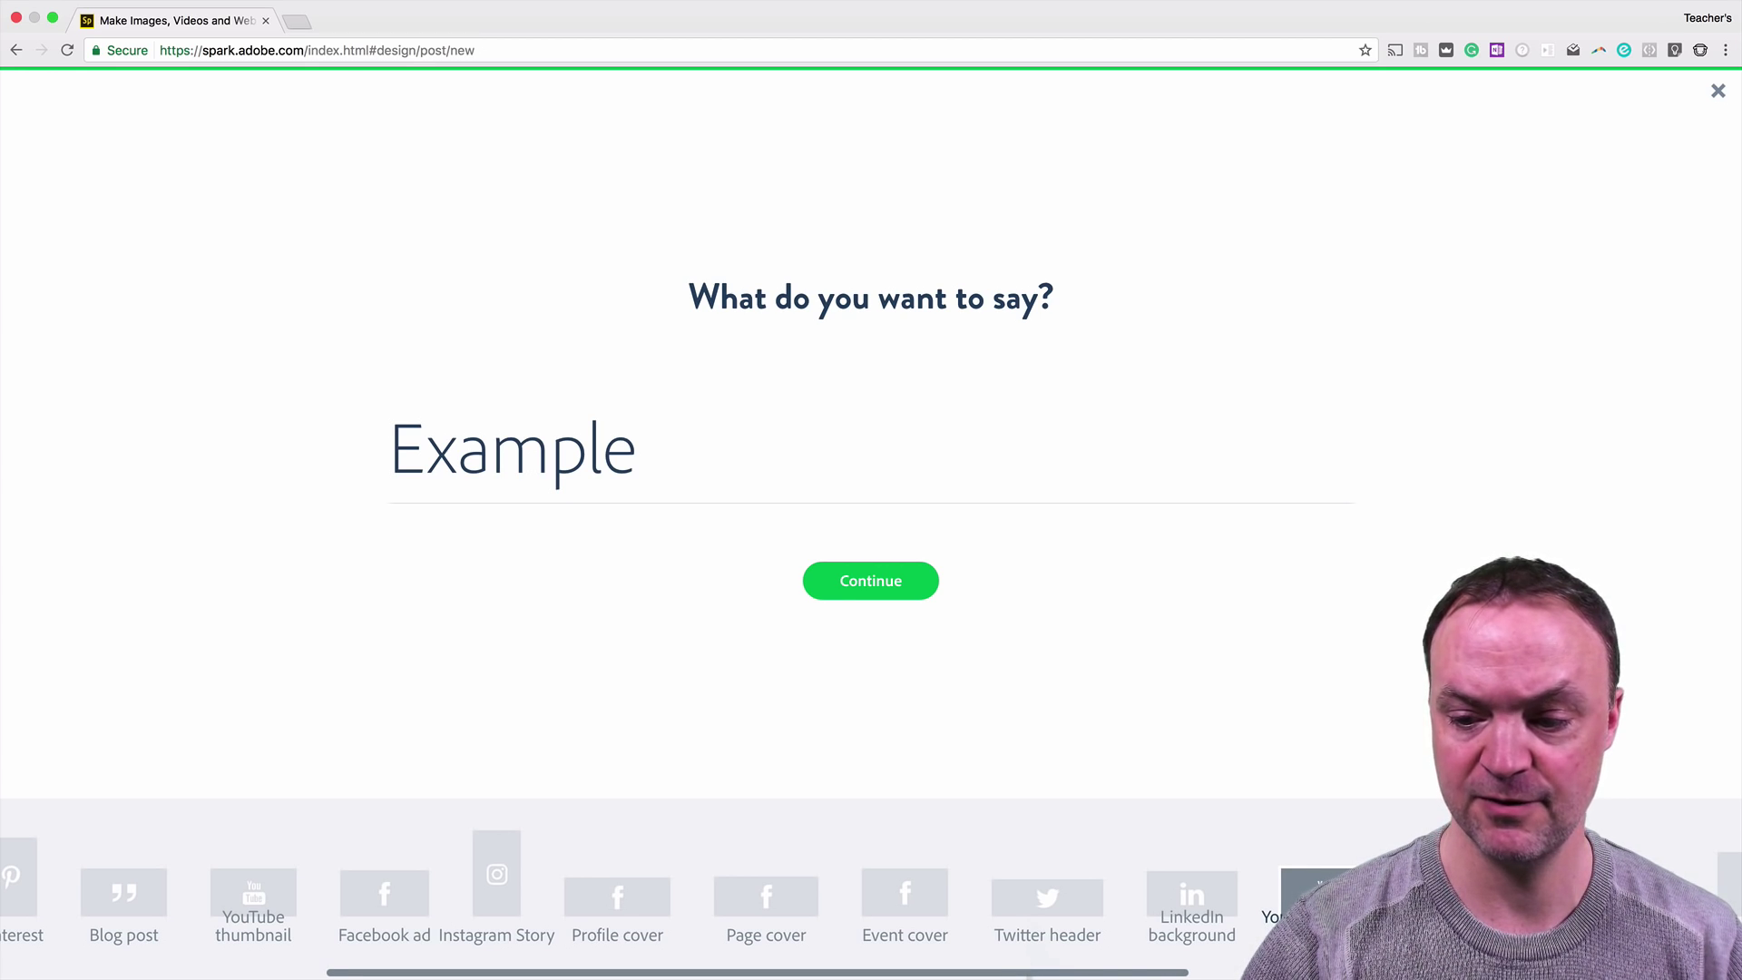
left_click(850, 586)
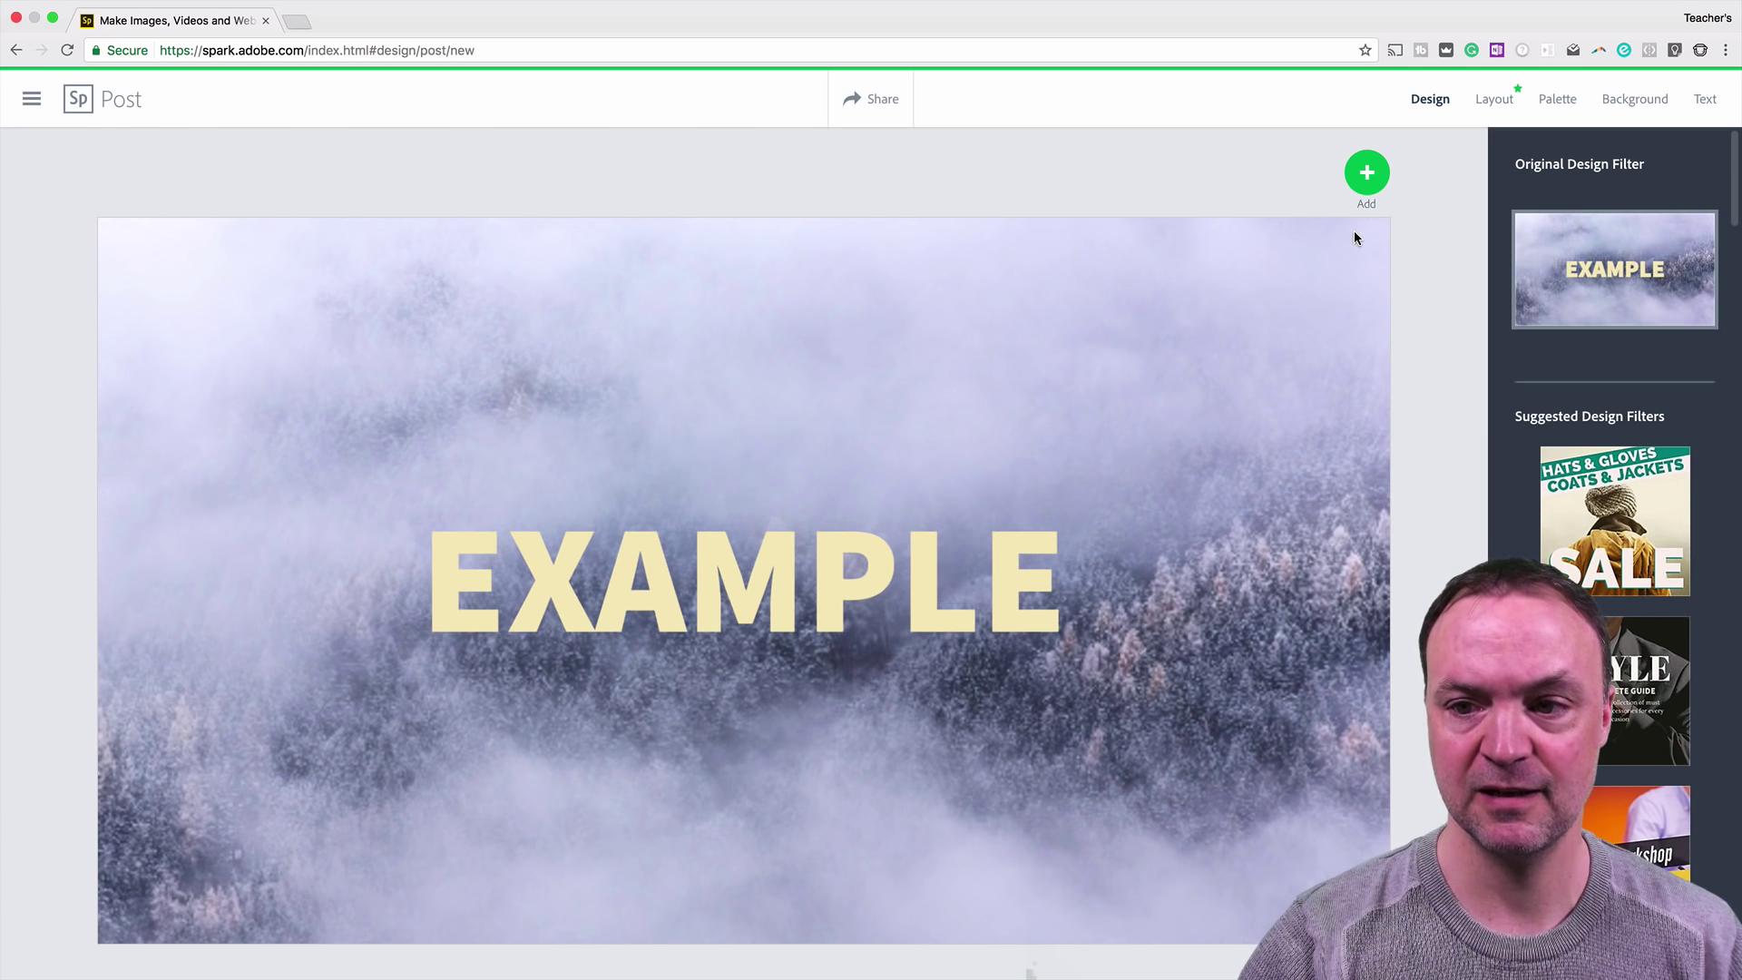
Check which kinds of content can be added to the post, and close the options
left_click(1368, 174)
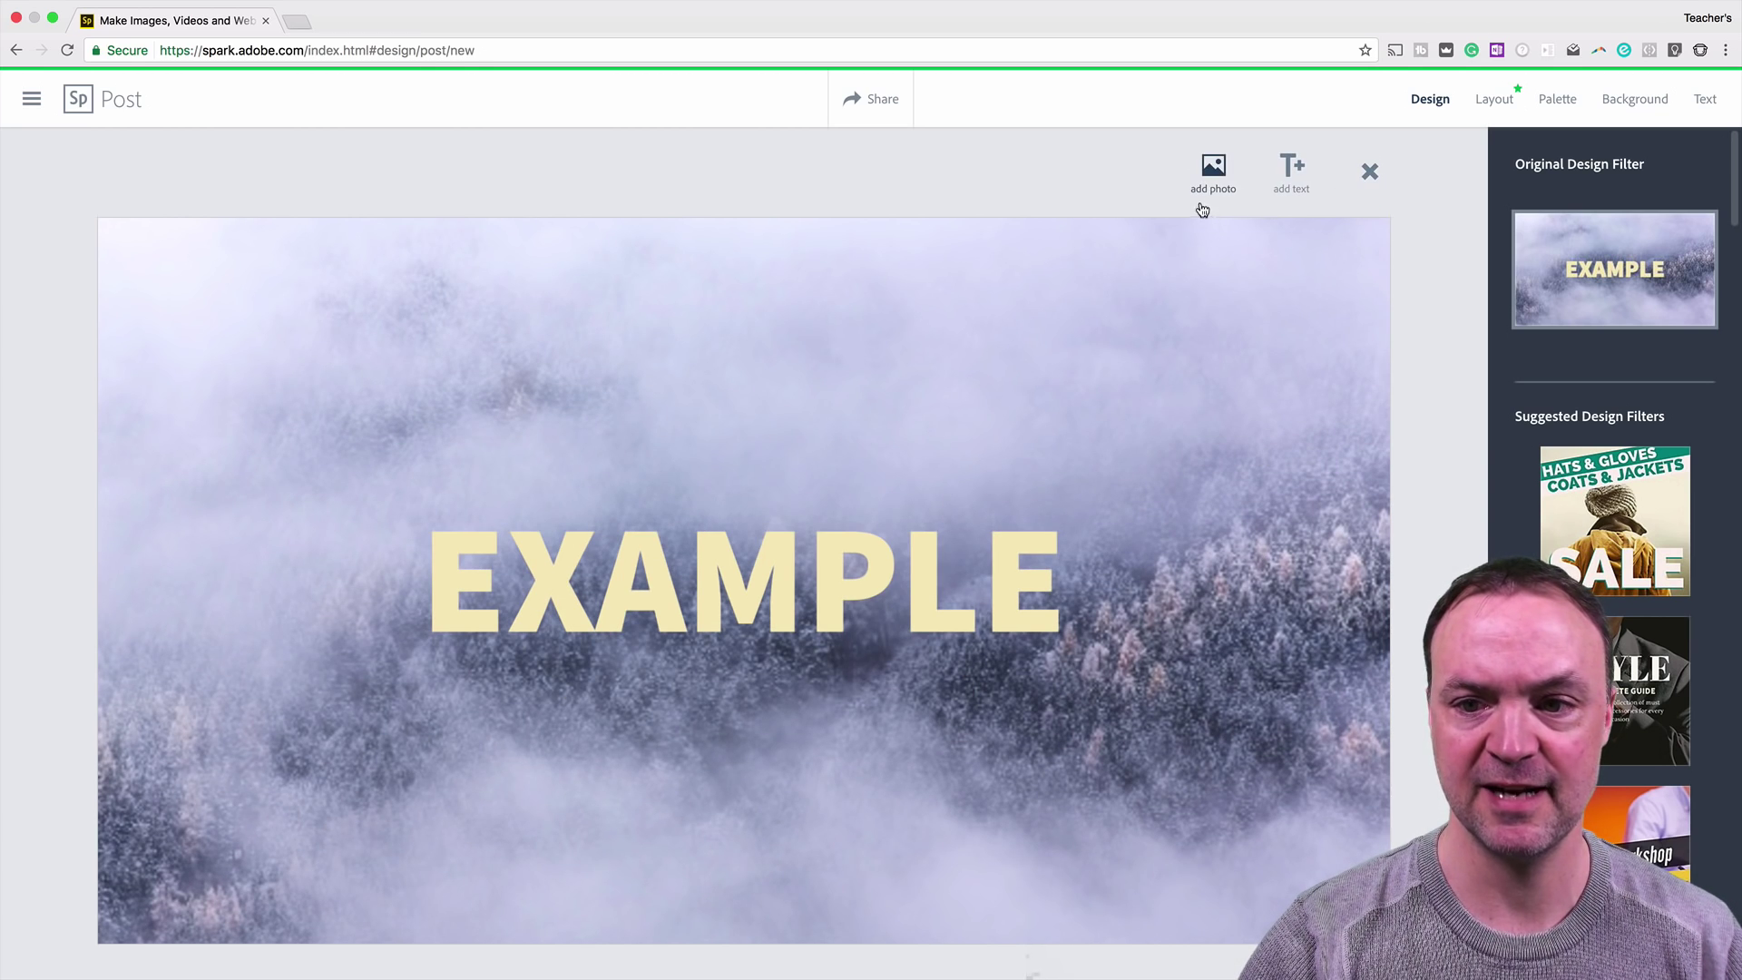
left_click(1423, 188)
Try out several suggested design filters on the "Example" post, finishing with the pink "Special Giveaway" filter
left_click(1615, 517)
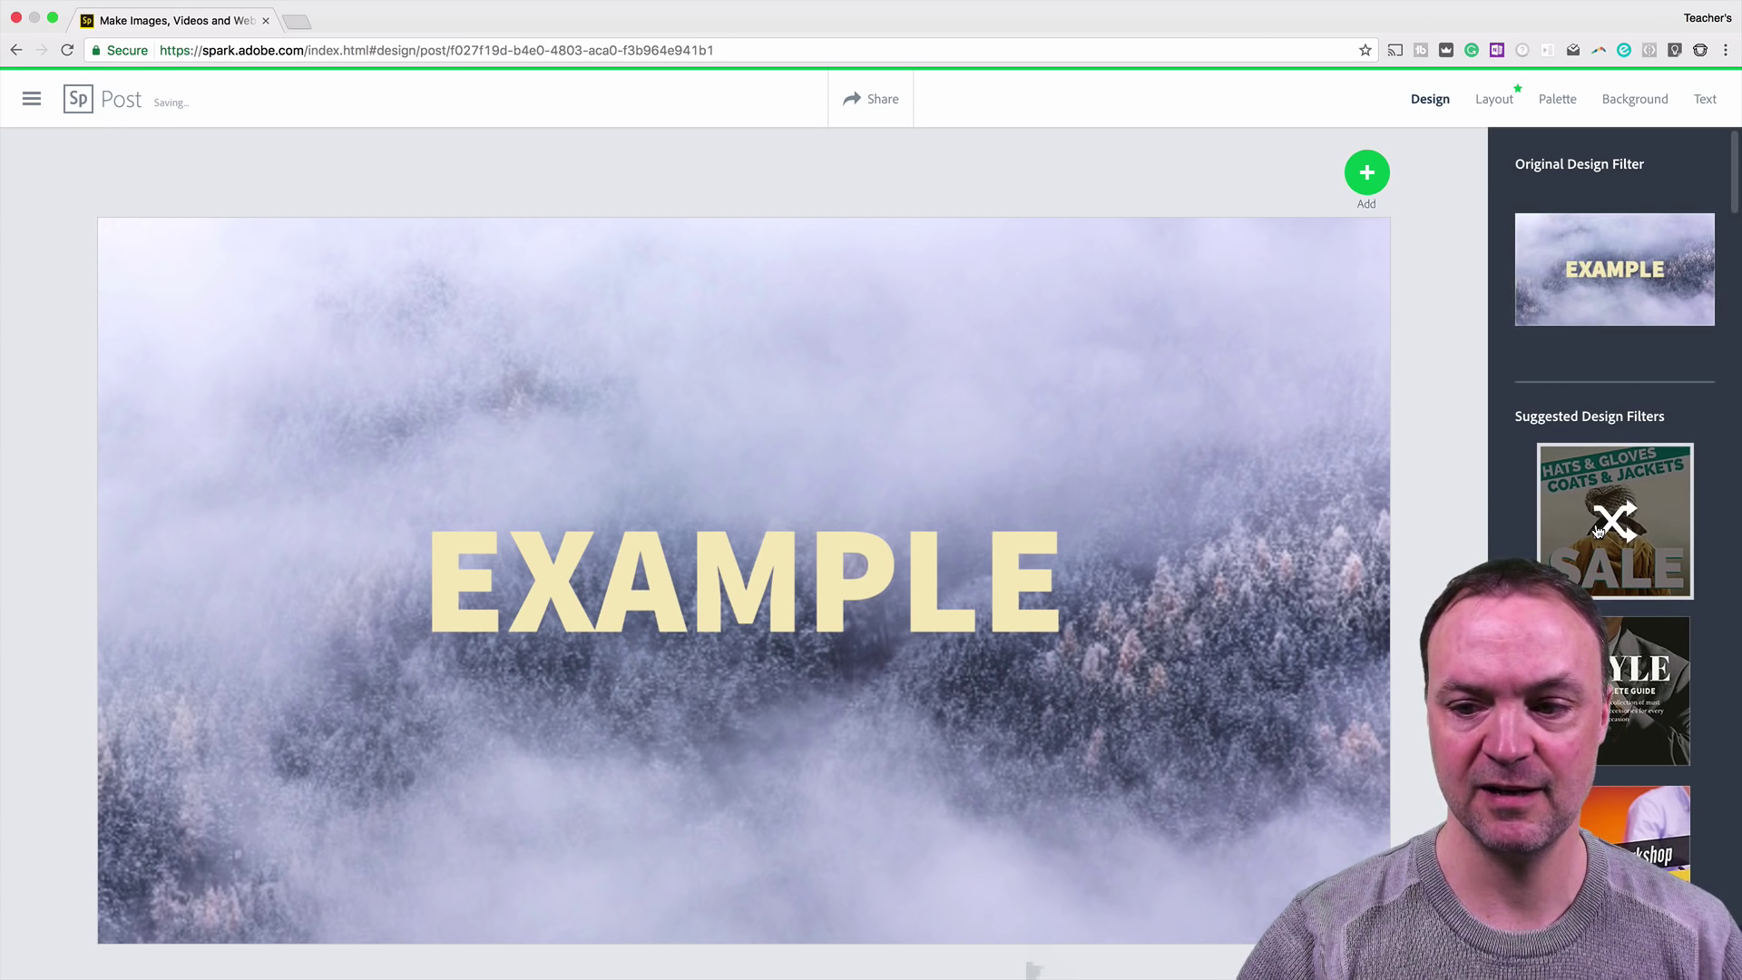
scroll(1615, 431, "down", 2)
left_click(1614, 586)
scroll(1611, 544, "down", 2)
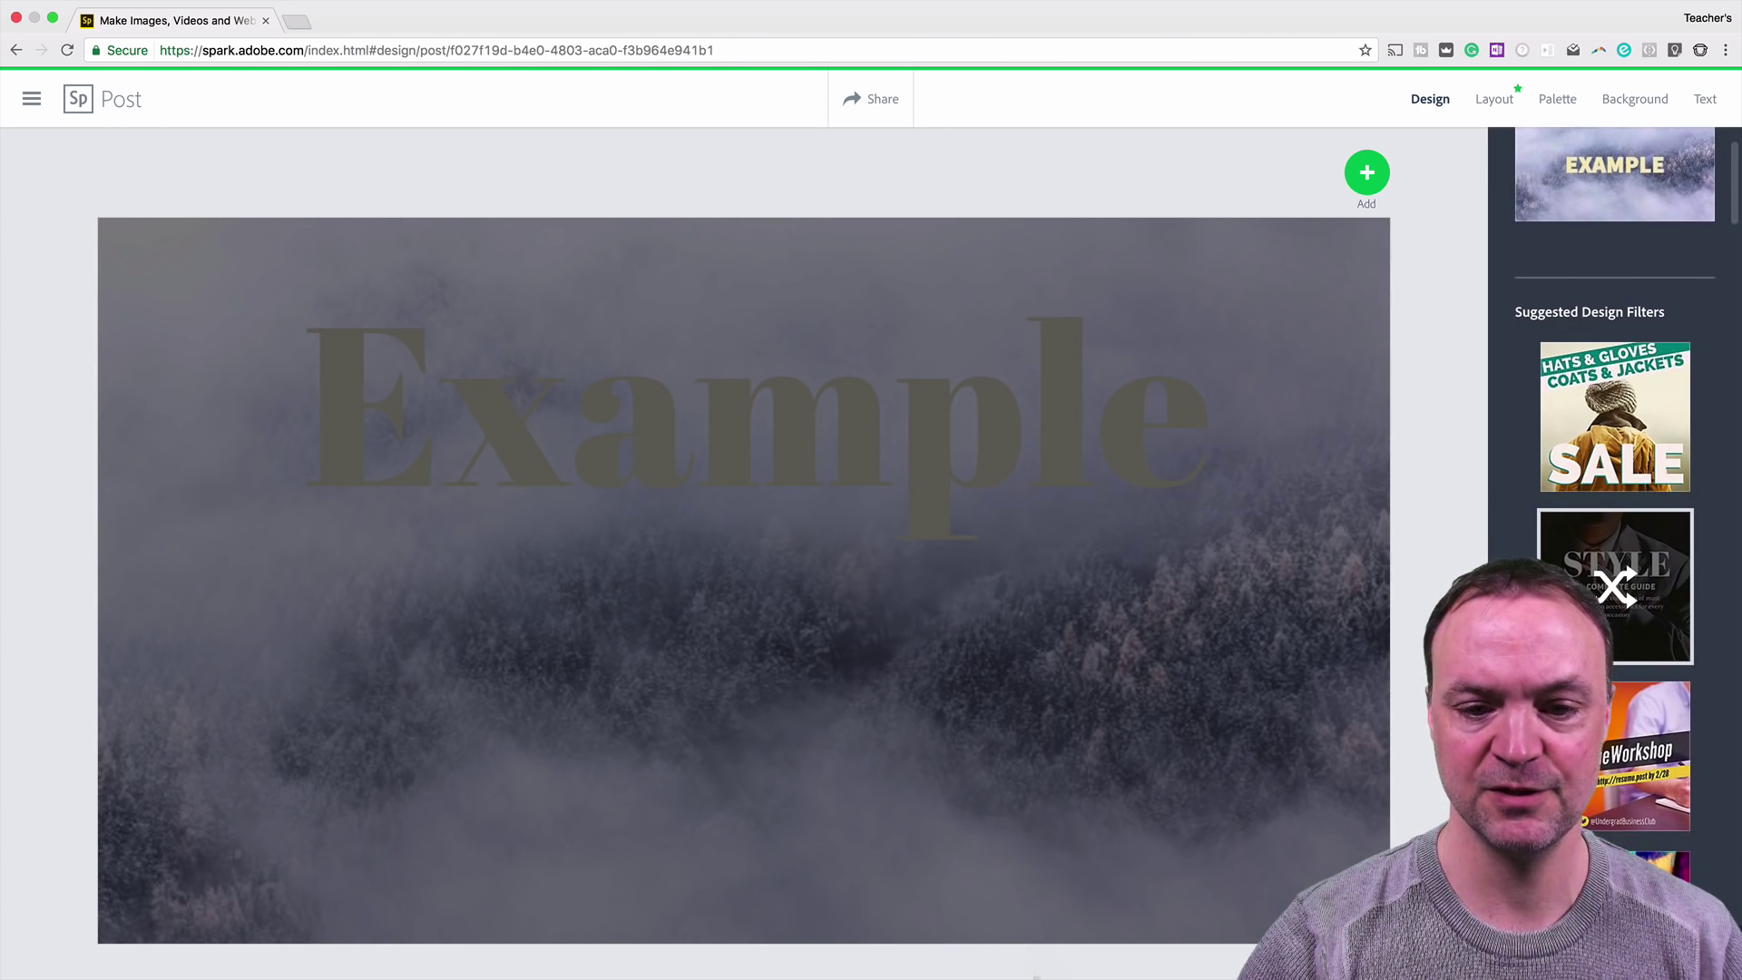
left_click(1624, 690)
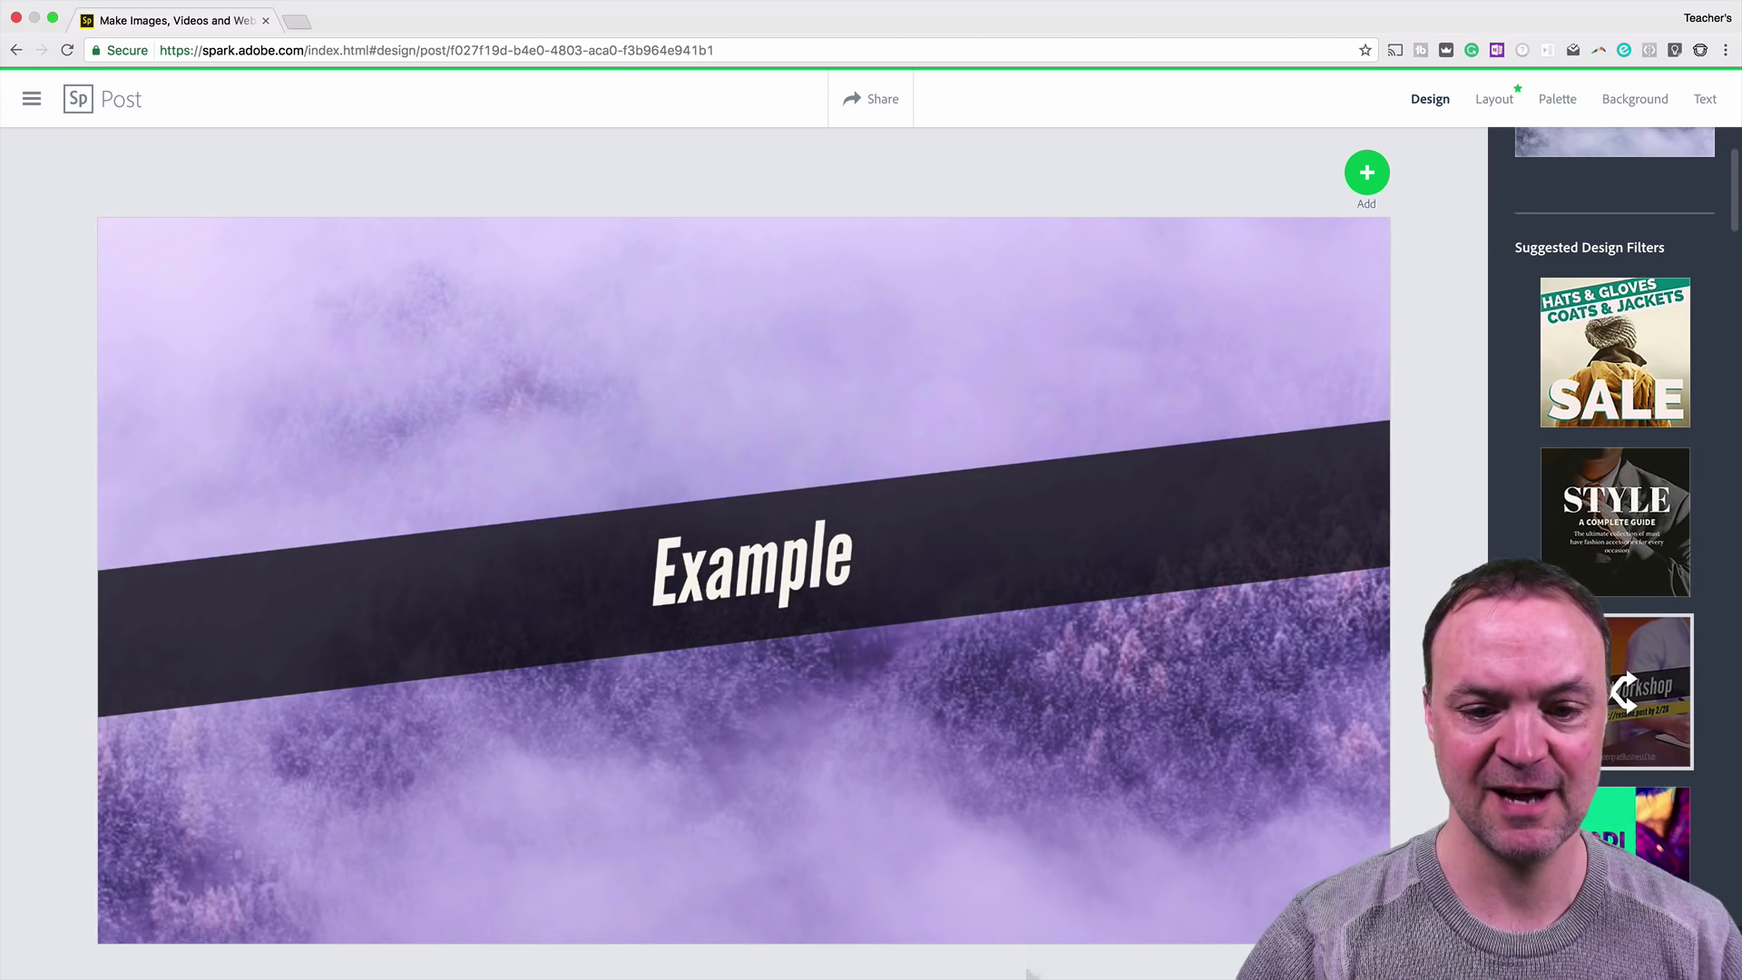
scroll(1615, 636, "down", 2)
left_click(1624, 726)
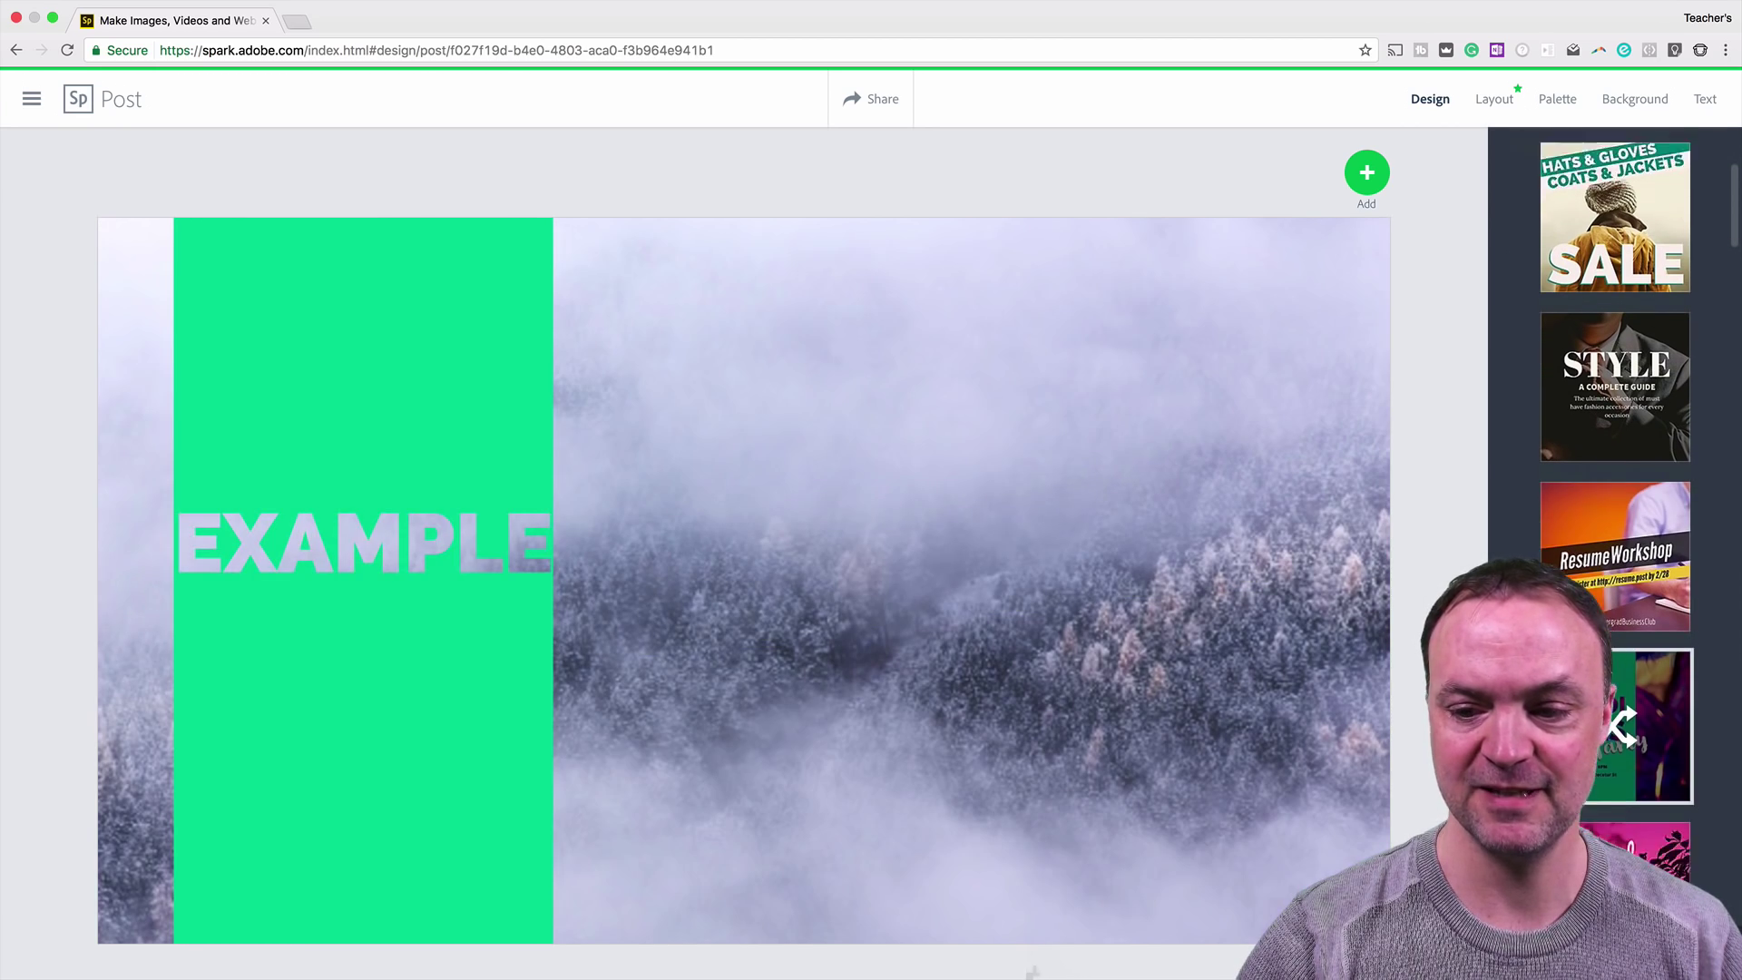
scroll(1624, 726, "down", 2)
left_click(1615, 790)
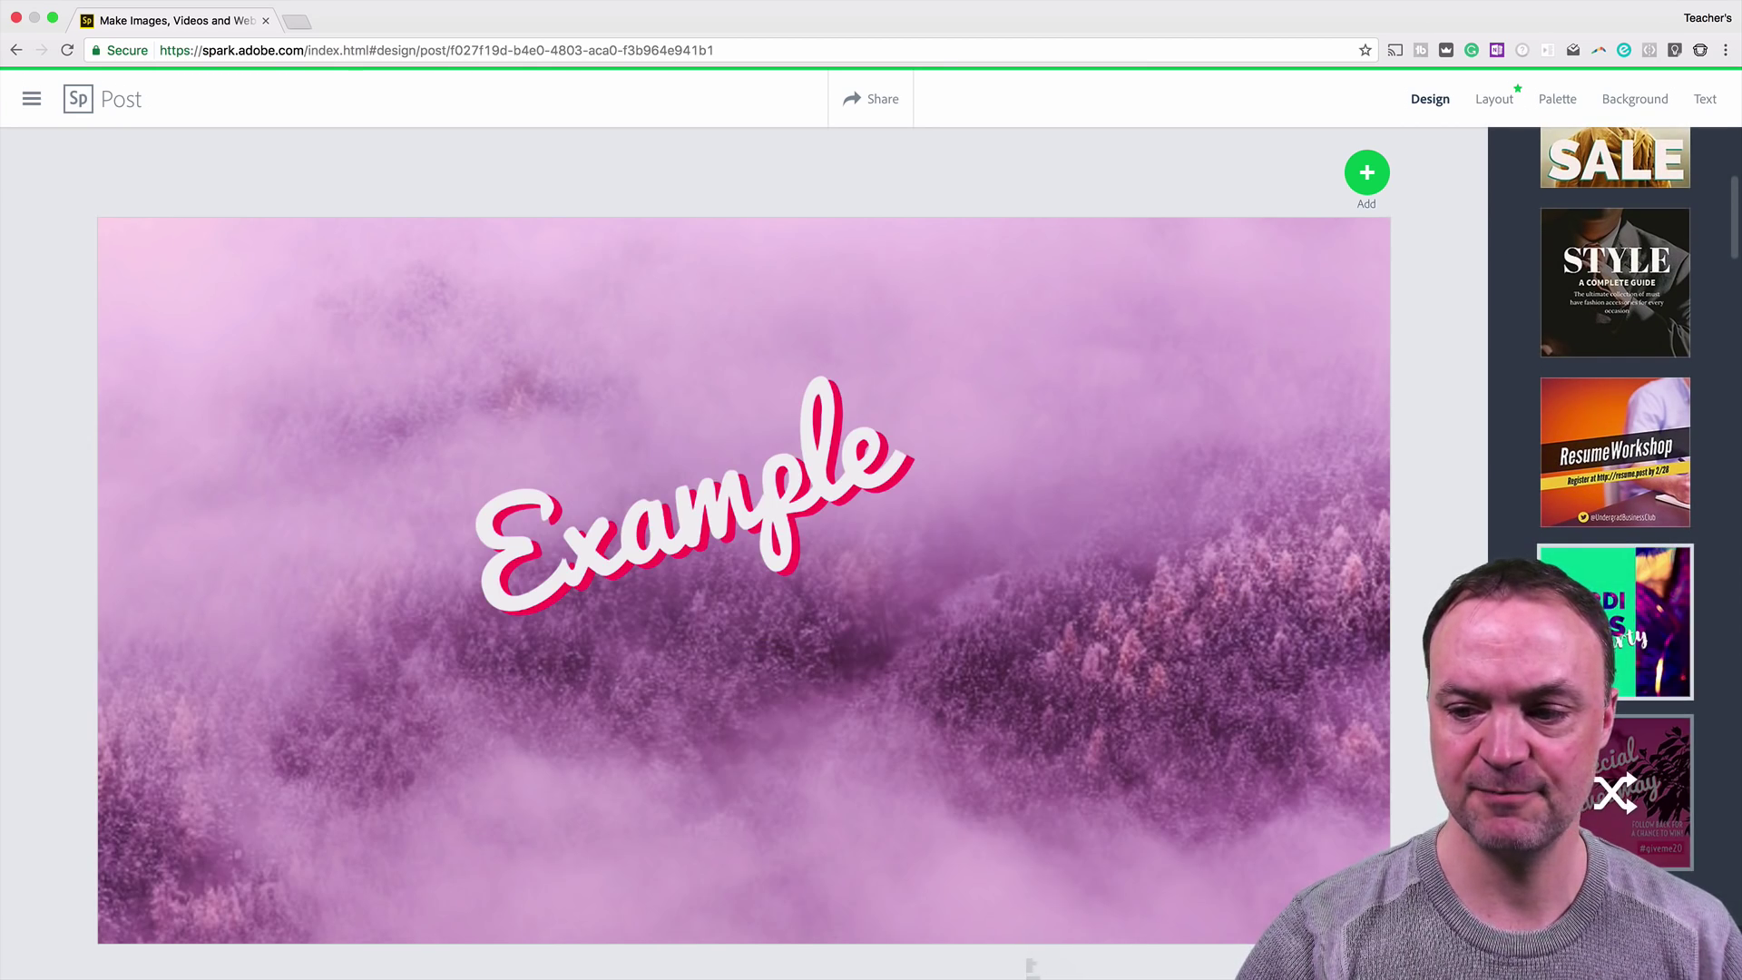
Apply the green party design filter to the post and shuffle its variations until the text sits on a green vertical band
left_click(1621, 621)
left_click(1624, 624)
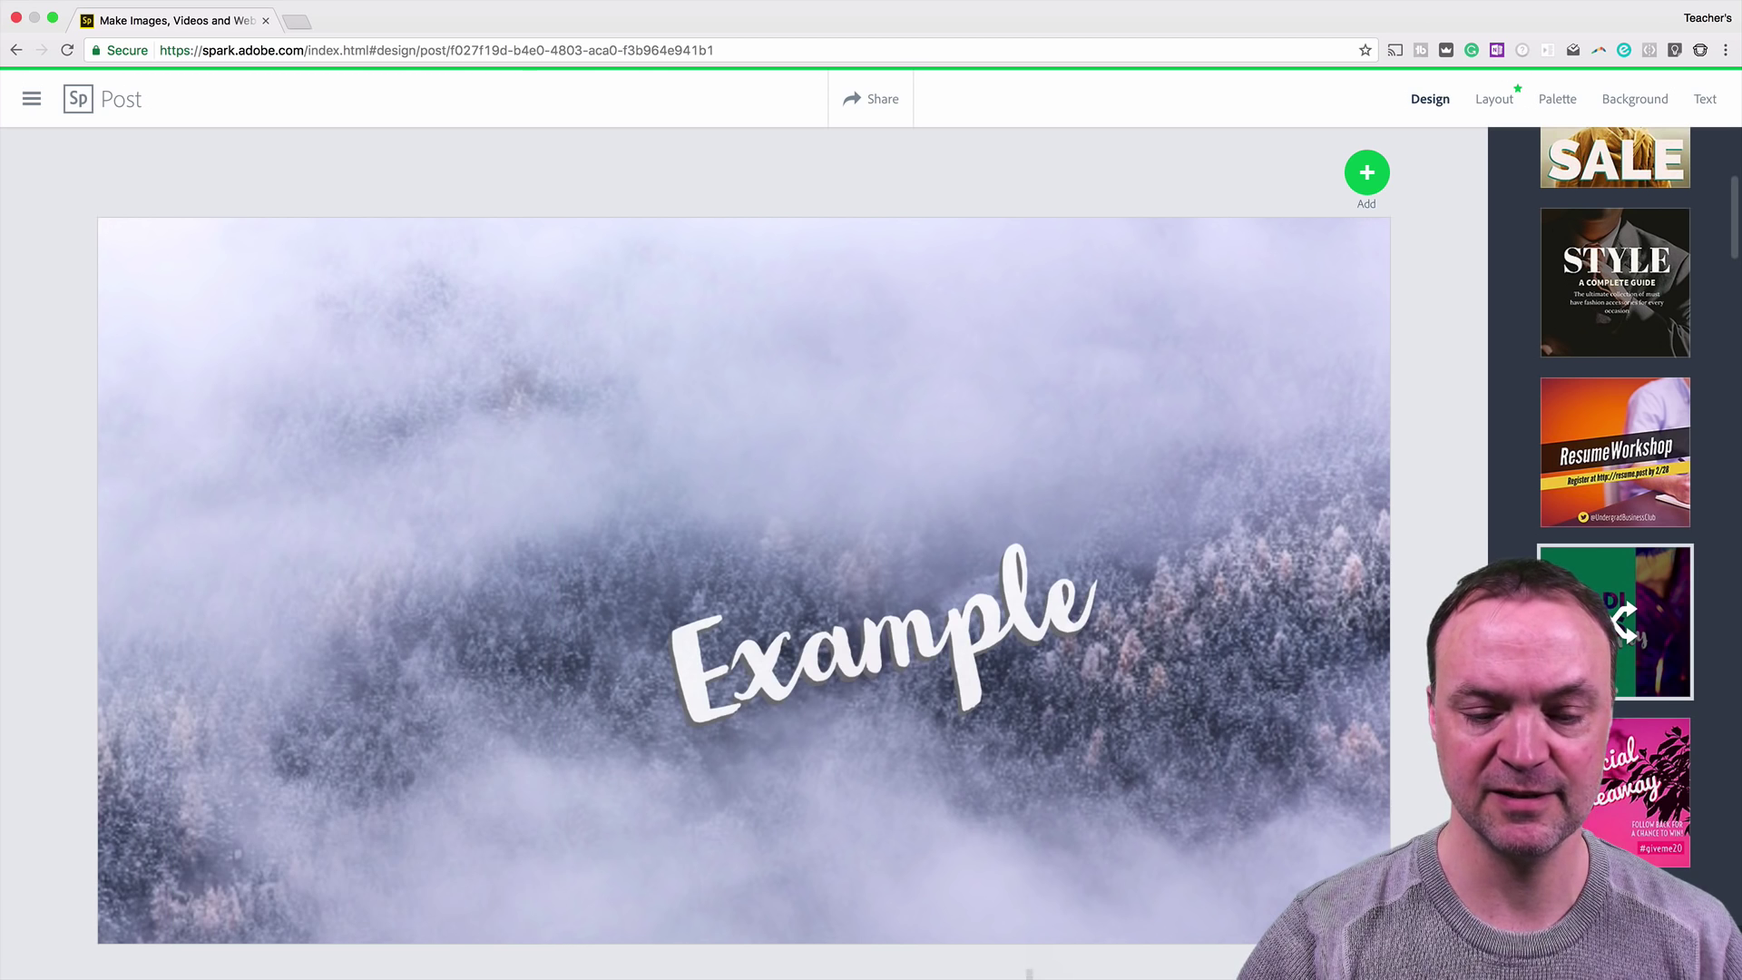
left_click(1625, 625)
left_click(1624, 624)
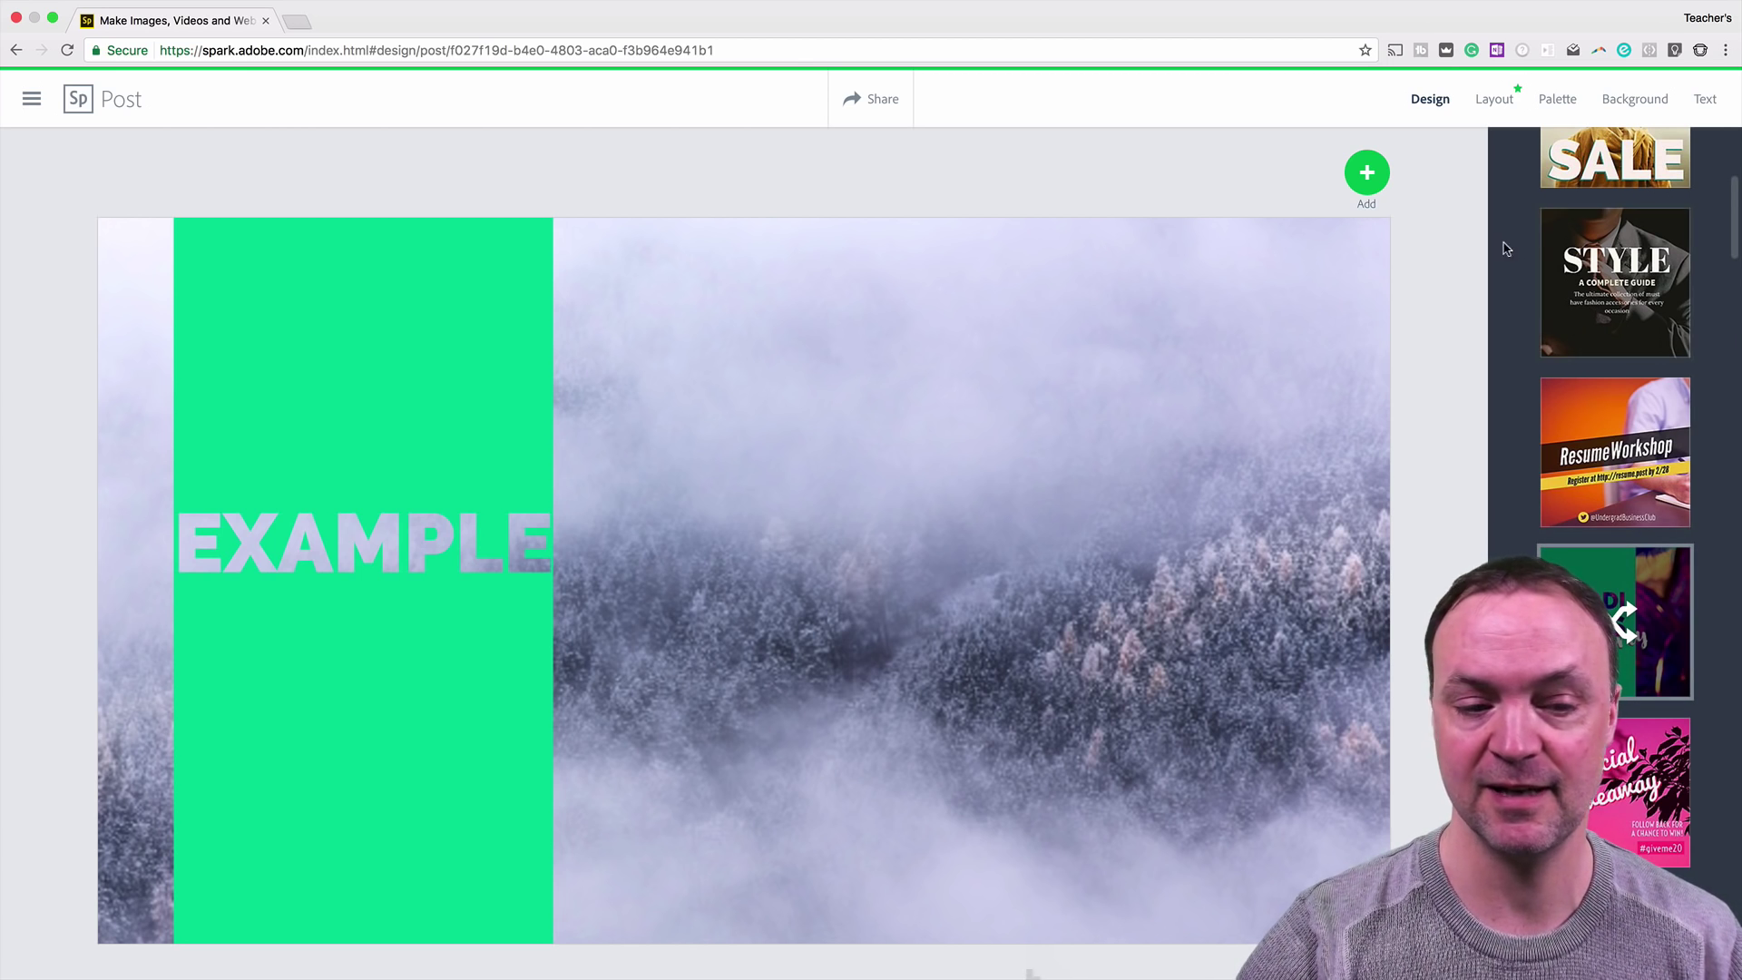
Recolor the post with the first Decorative palette and apply the Shiro photo filter to the background
left_click(1547, 110)
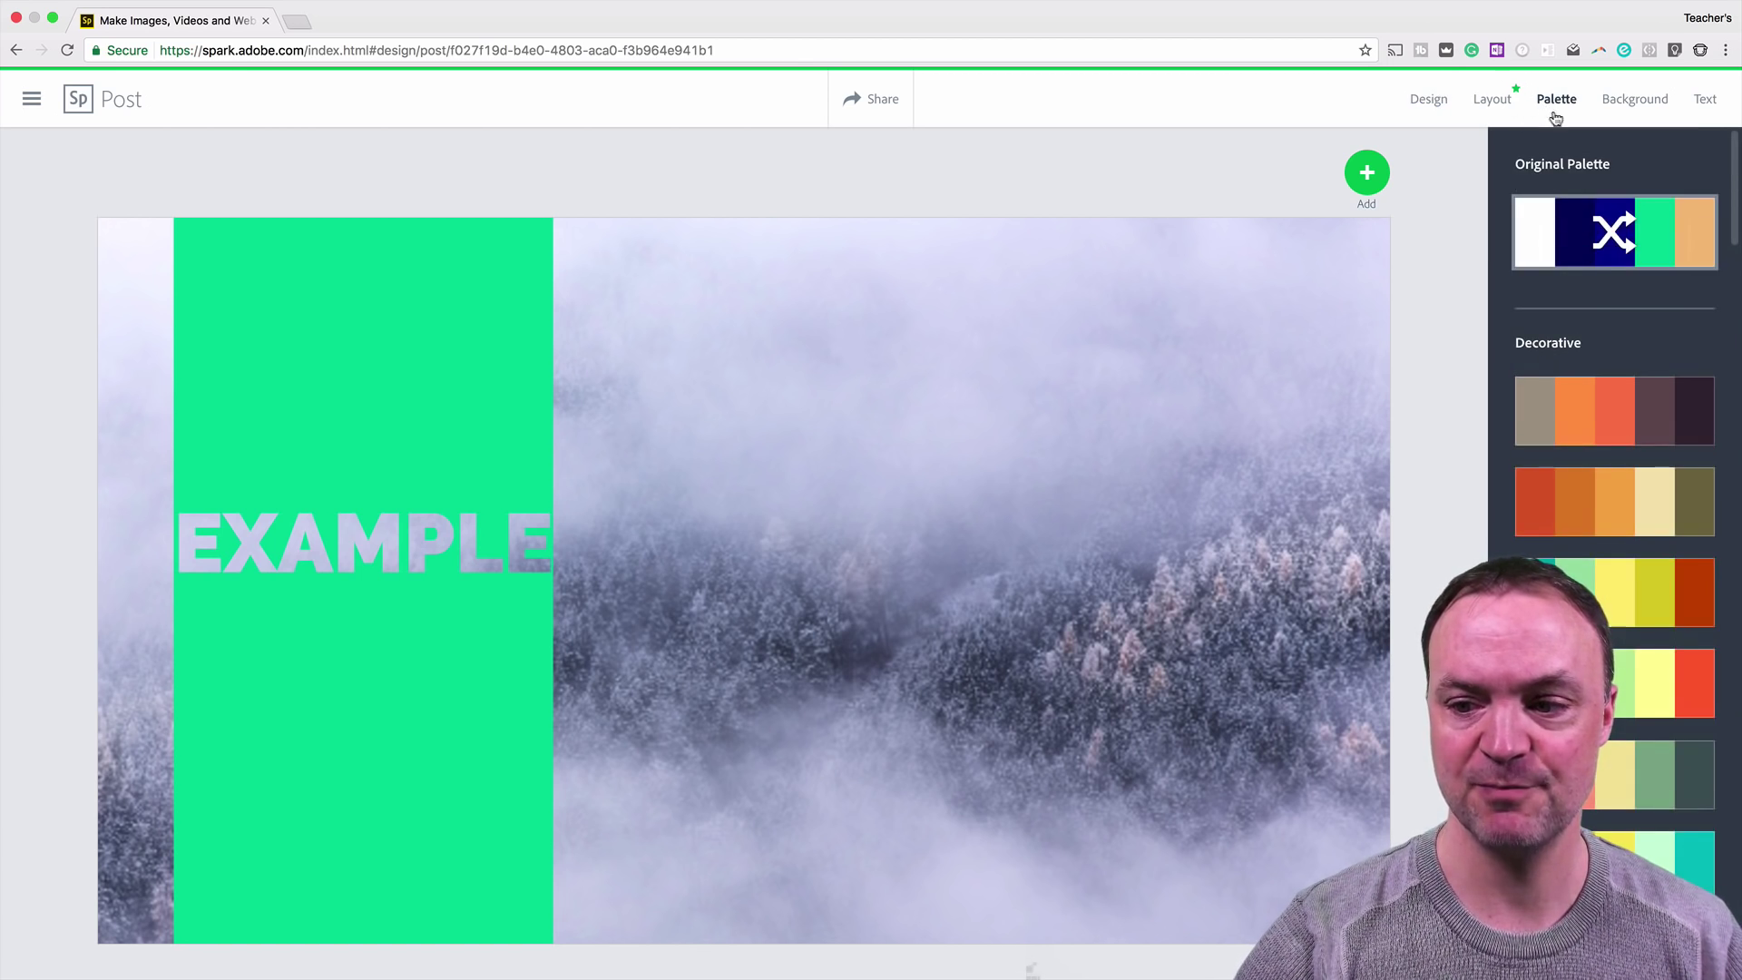
left_click(1595, 429)
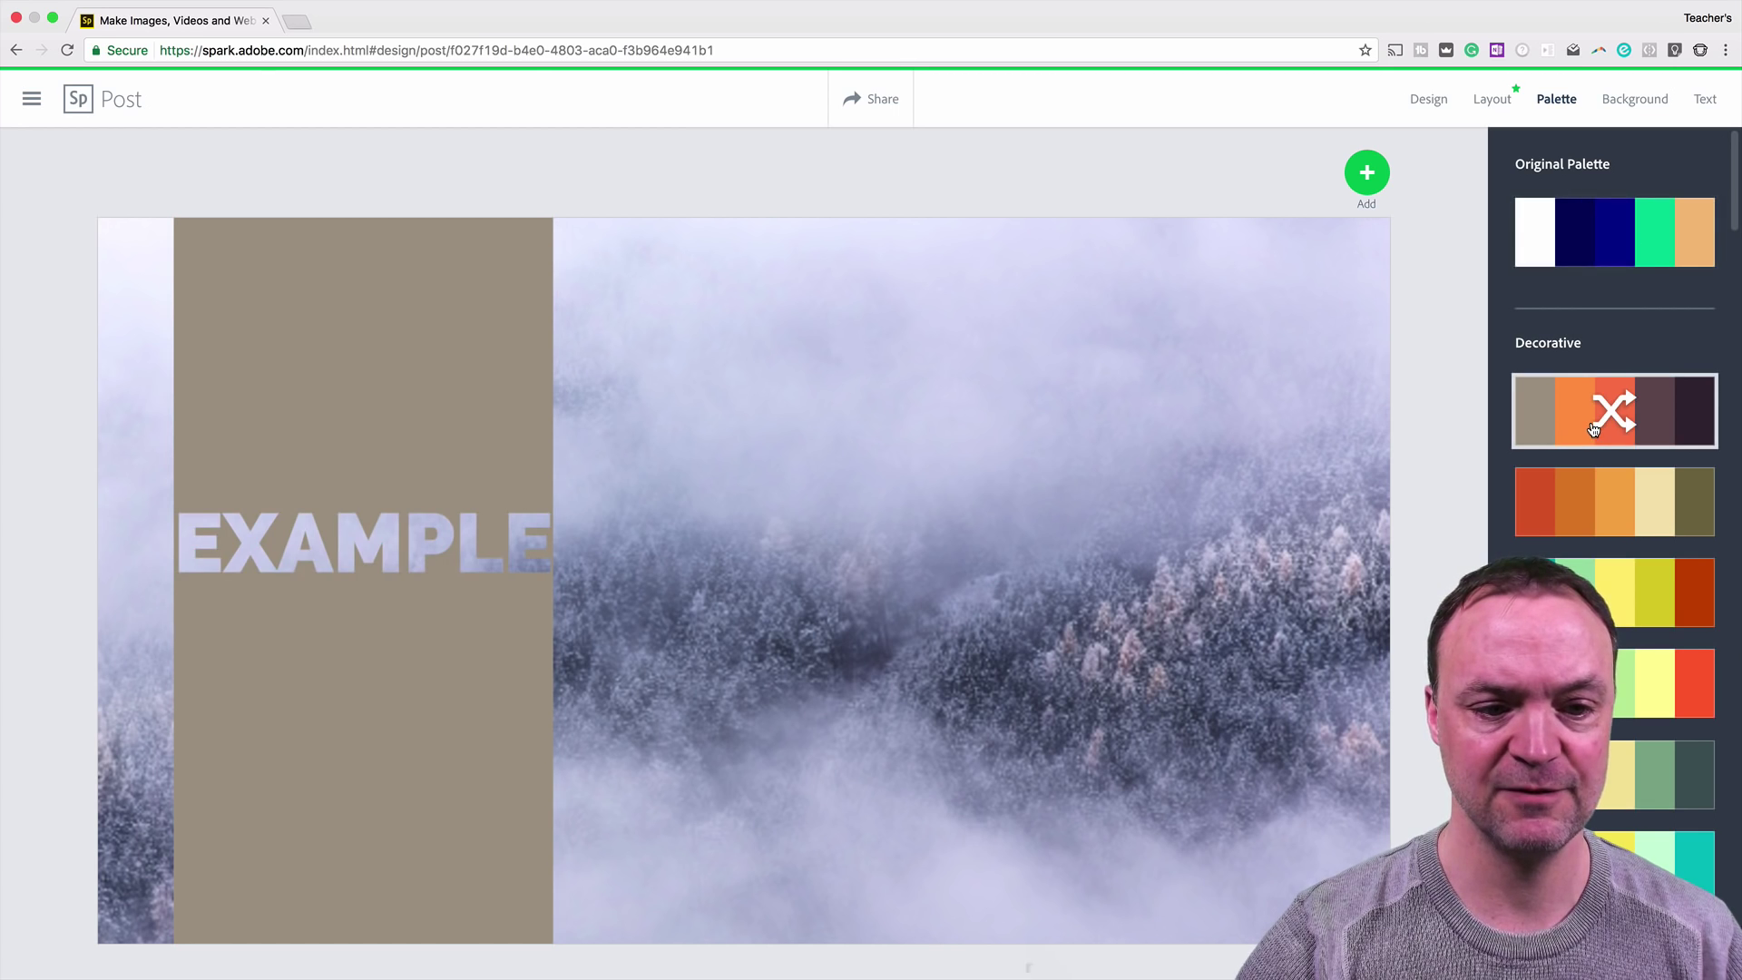
left_click(1634, 102)
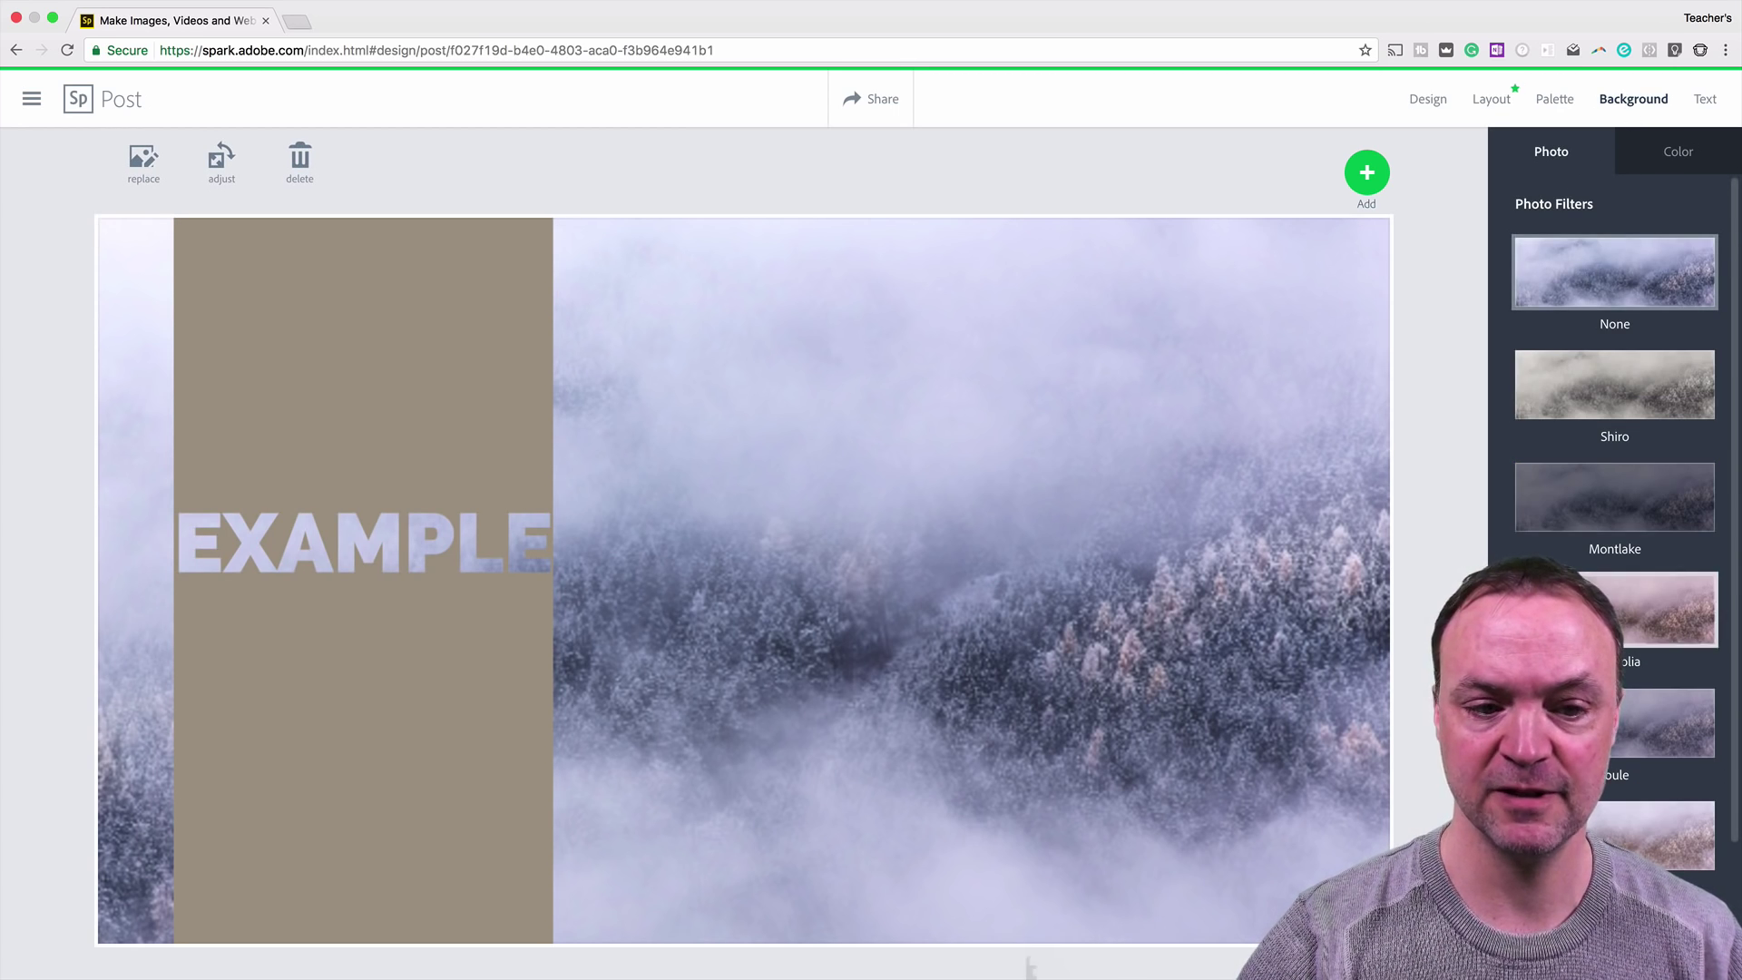
left_click(1595, 392)
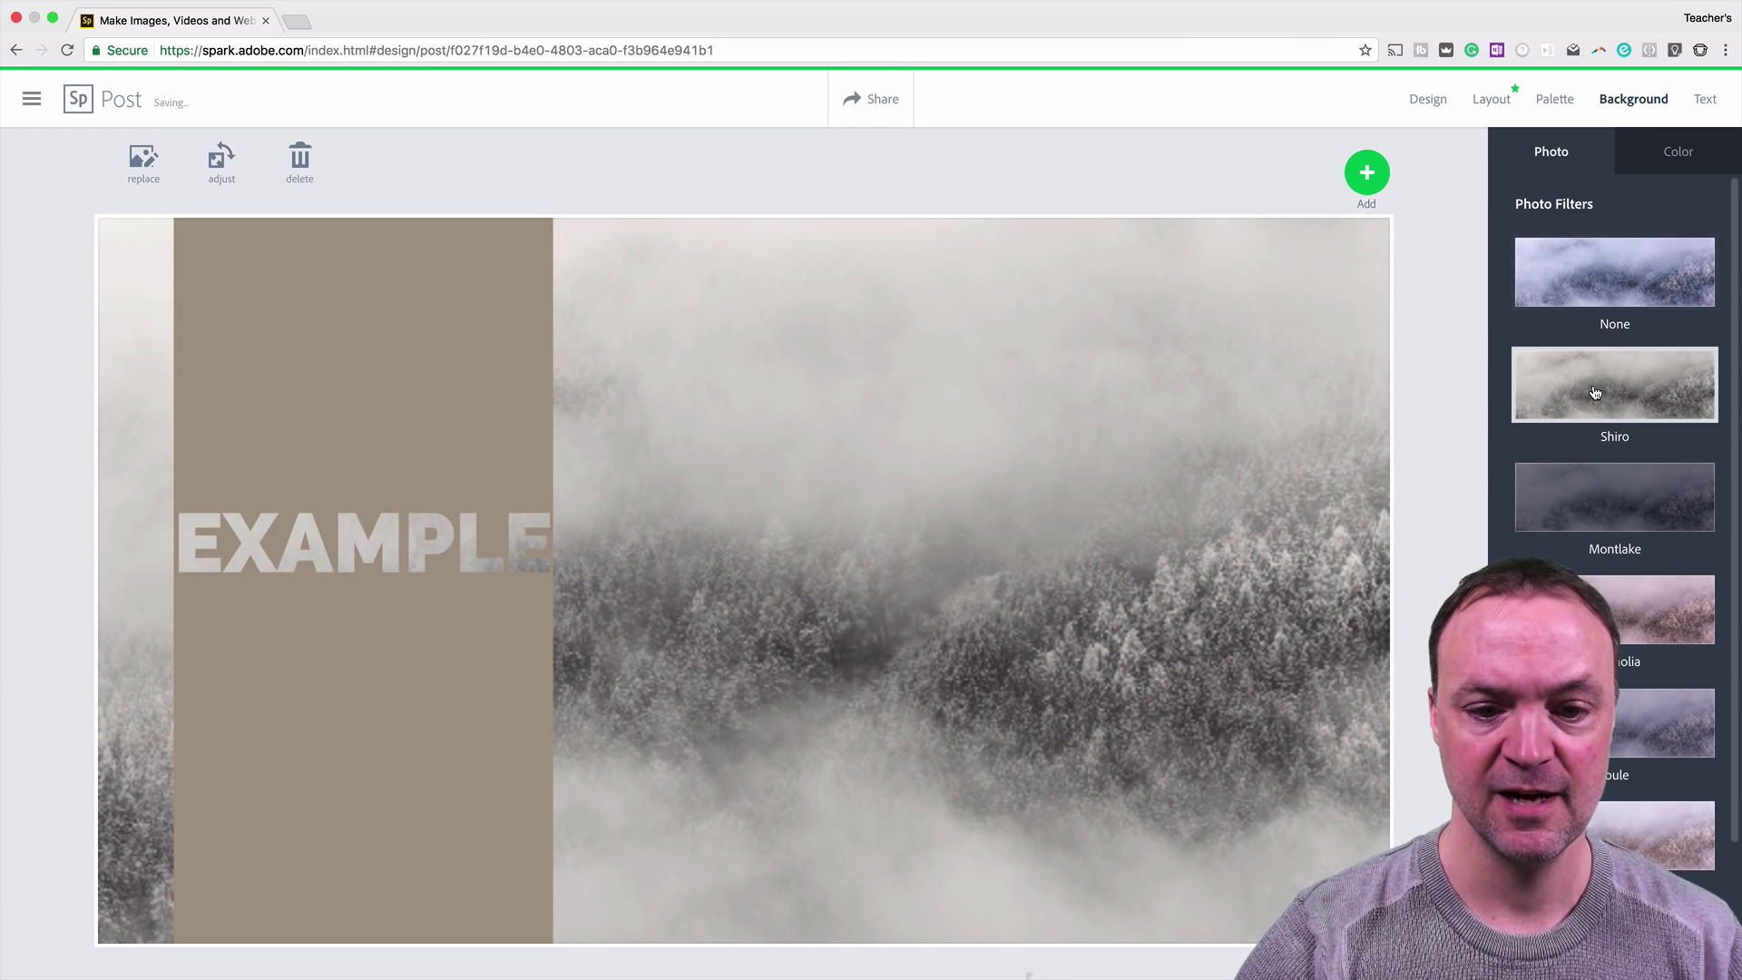
Try to apply a solid color background, cancel removing the photo, and return to the photo filters
left_click(1679, 161)
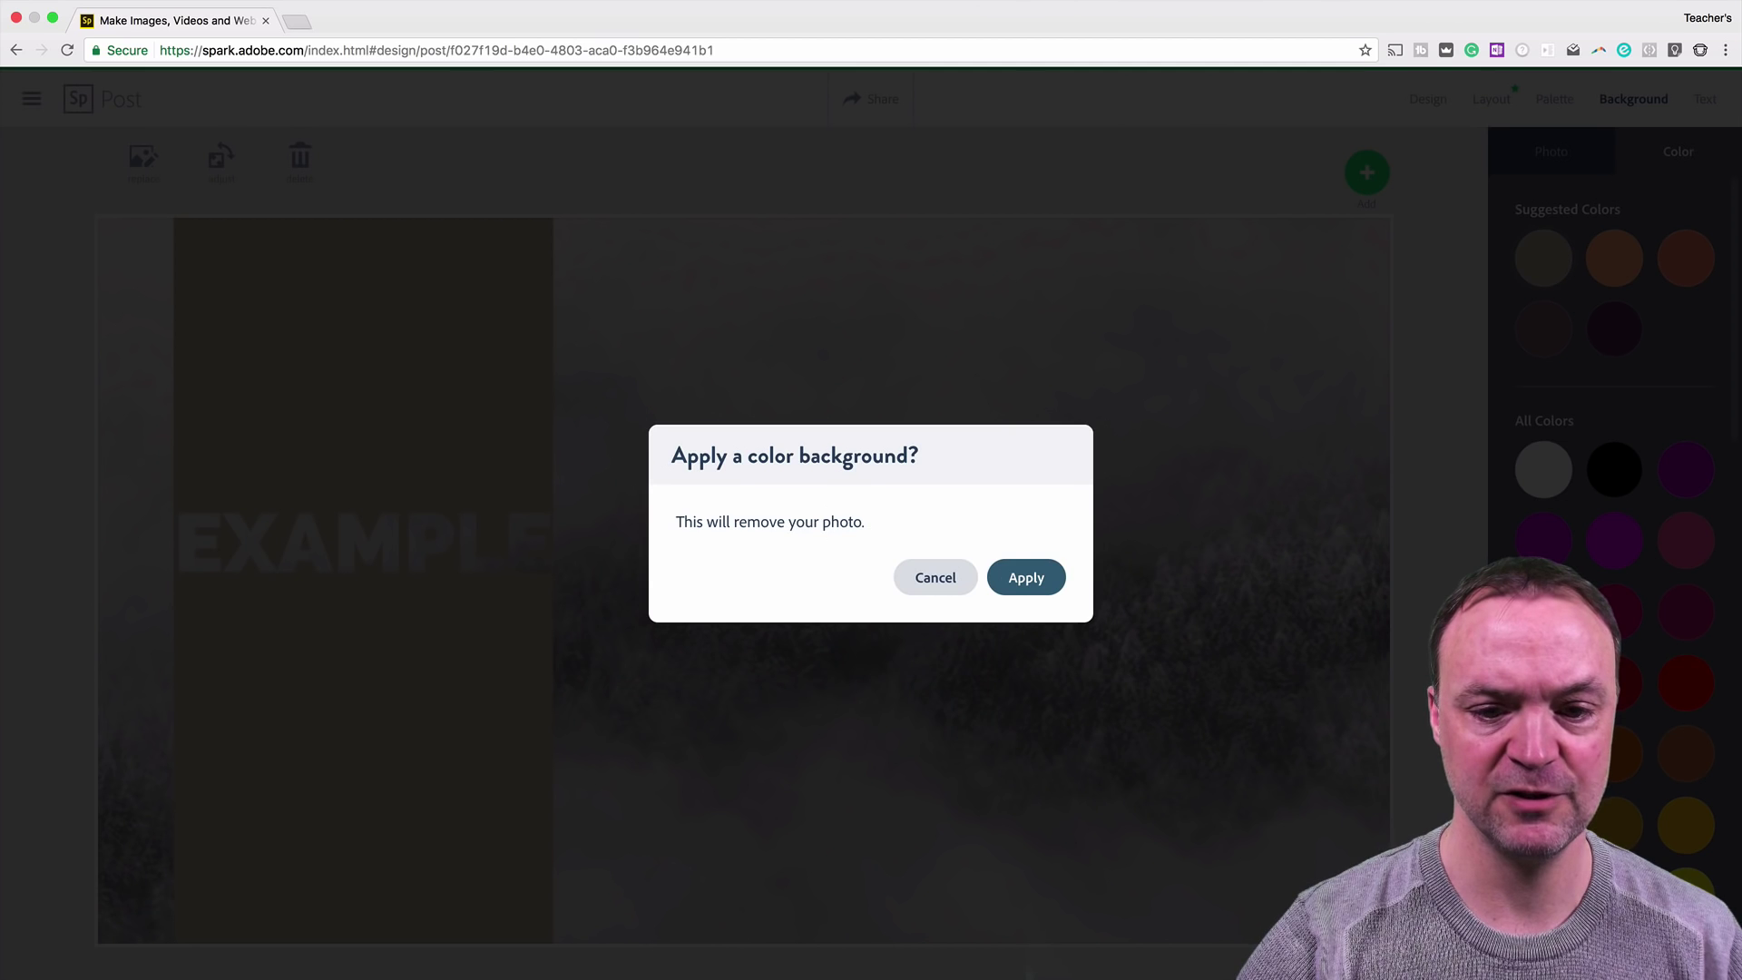
left_click(936, 578)
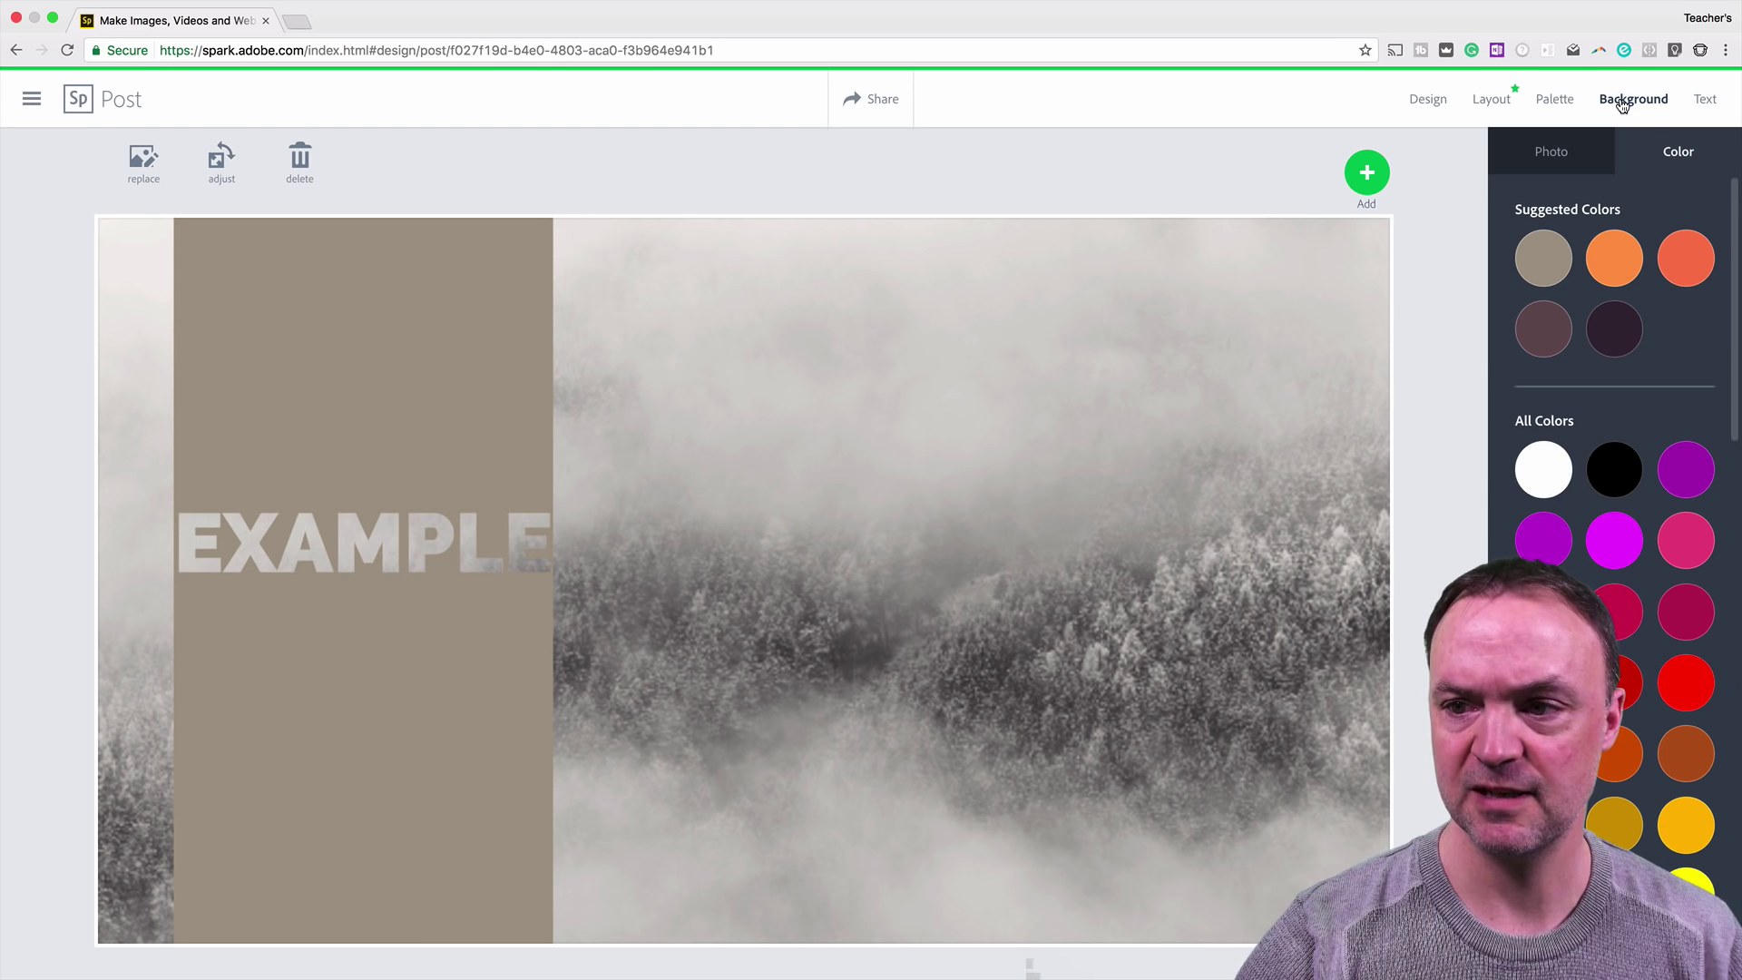
left_click(1554, 158)
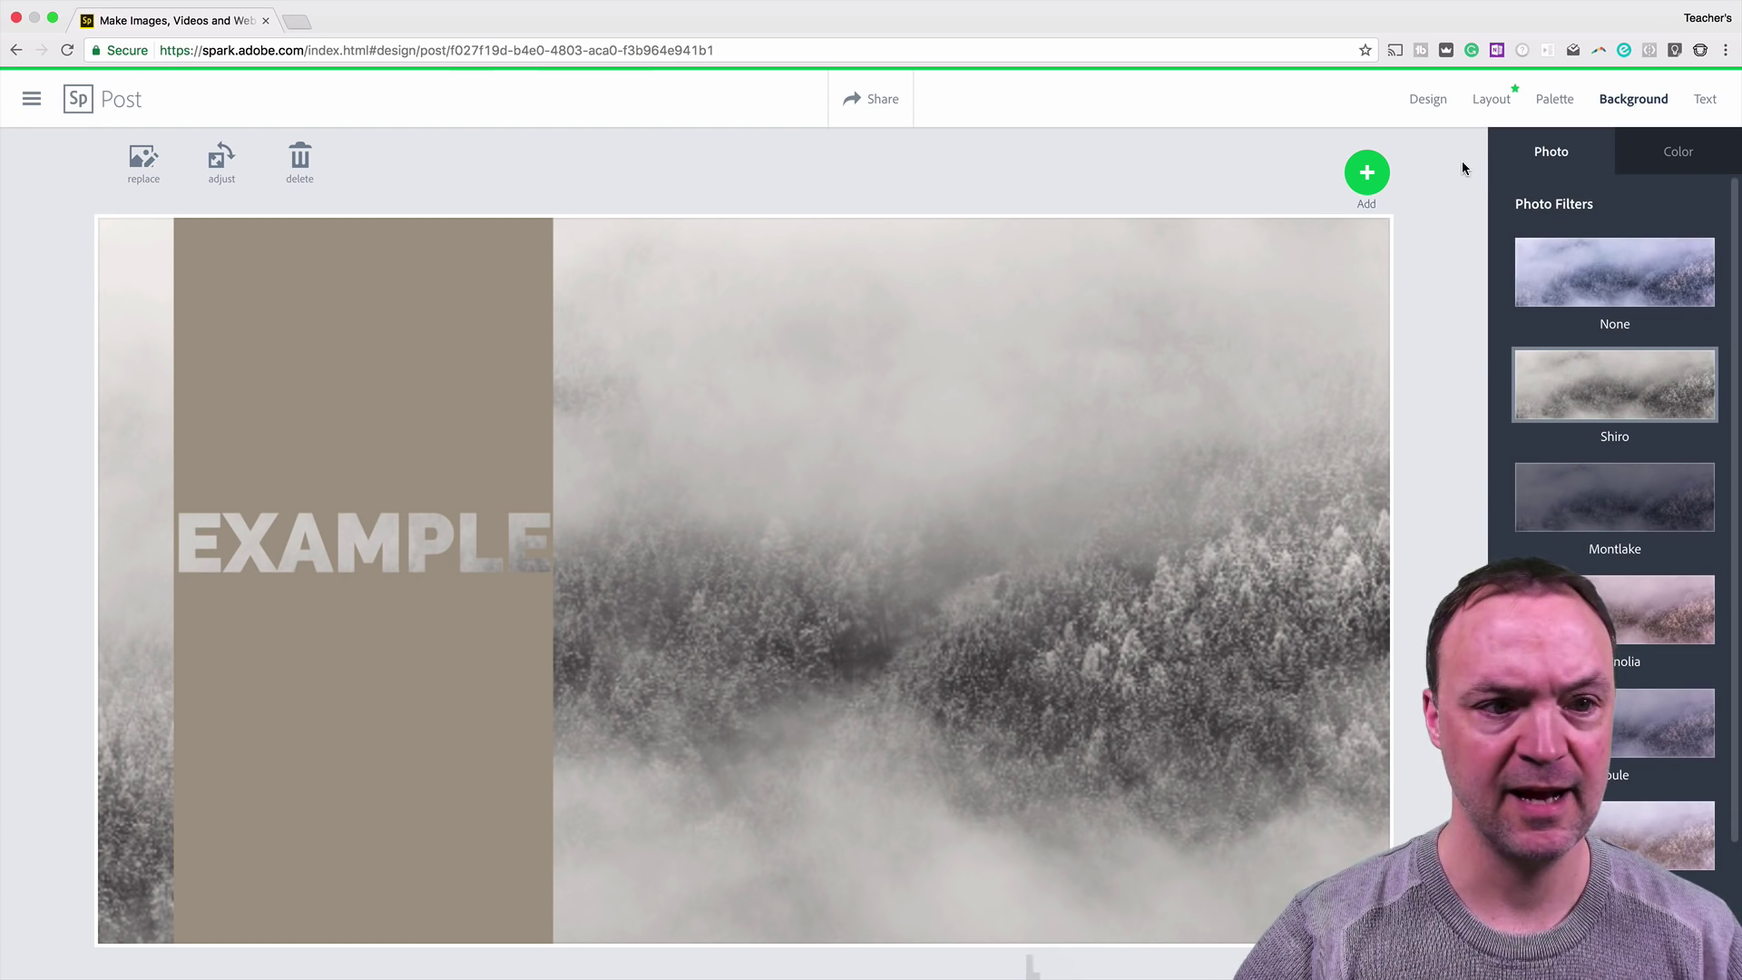
Replace the background with a laptop-on-white photo found by searching for "computer", and open the sharing options
left_click(136, 172)
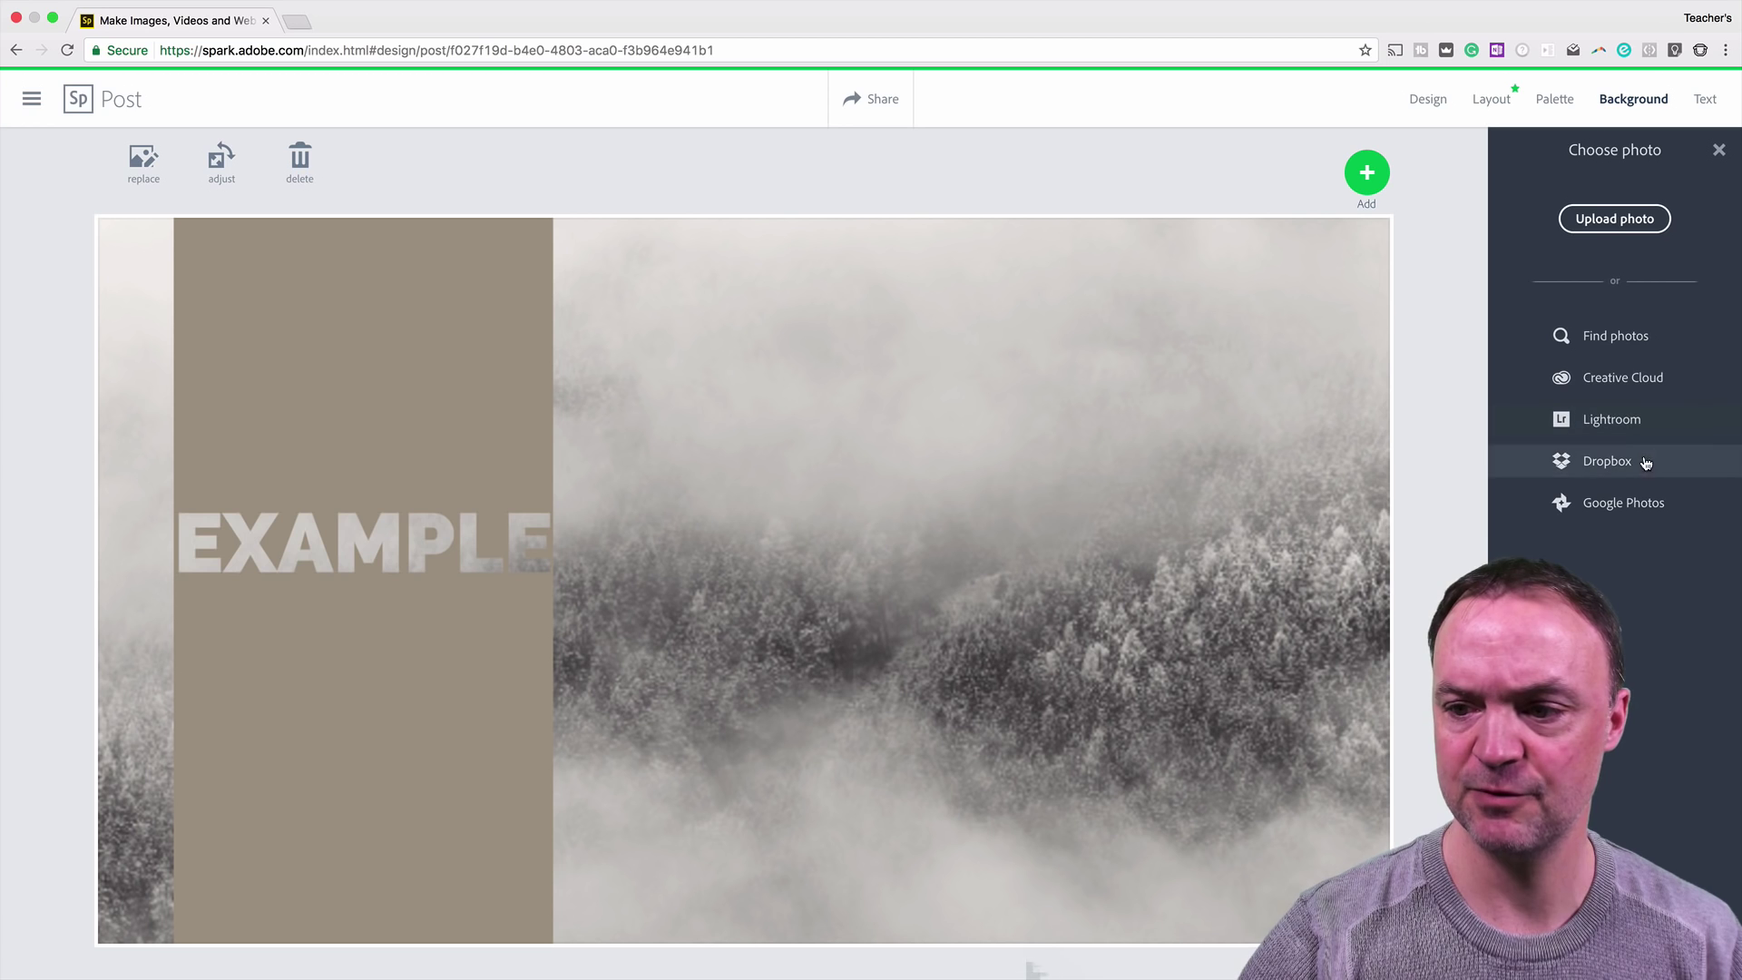
left_click(1616, 344)
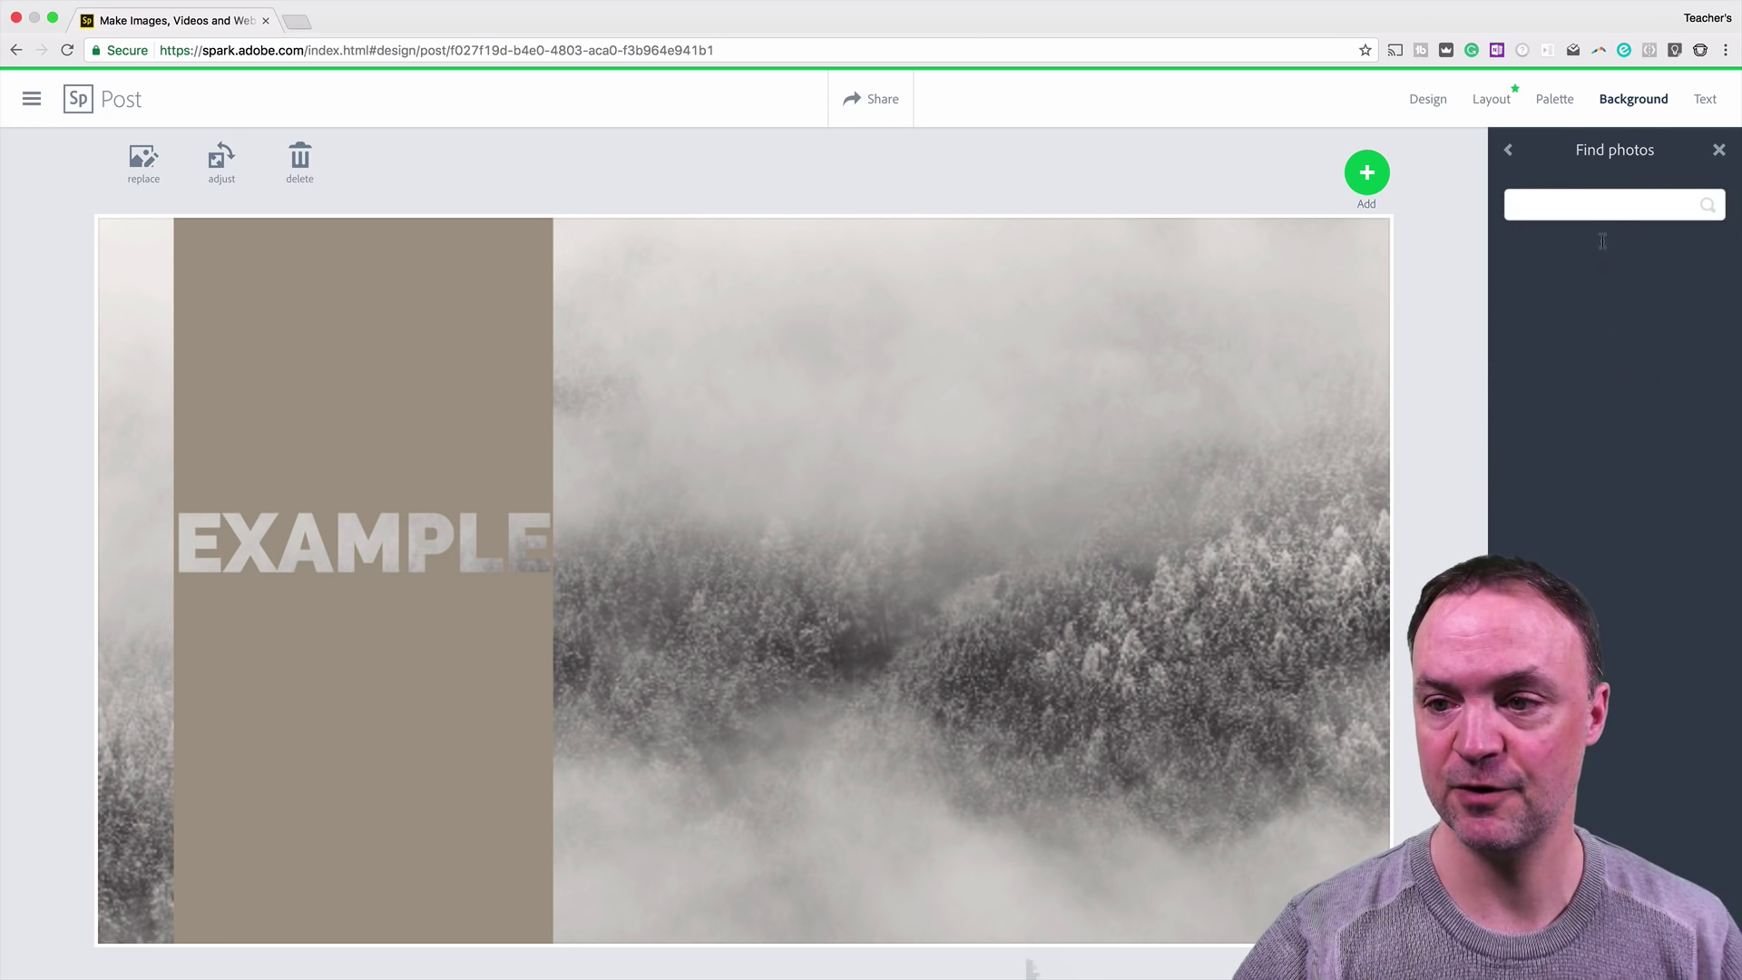
left_click(1604, 216)
type("te")
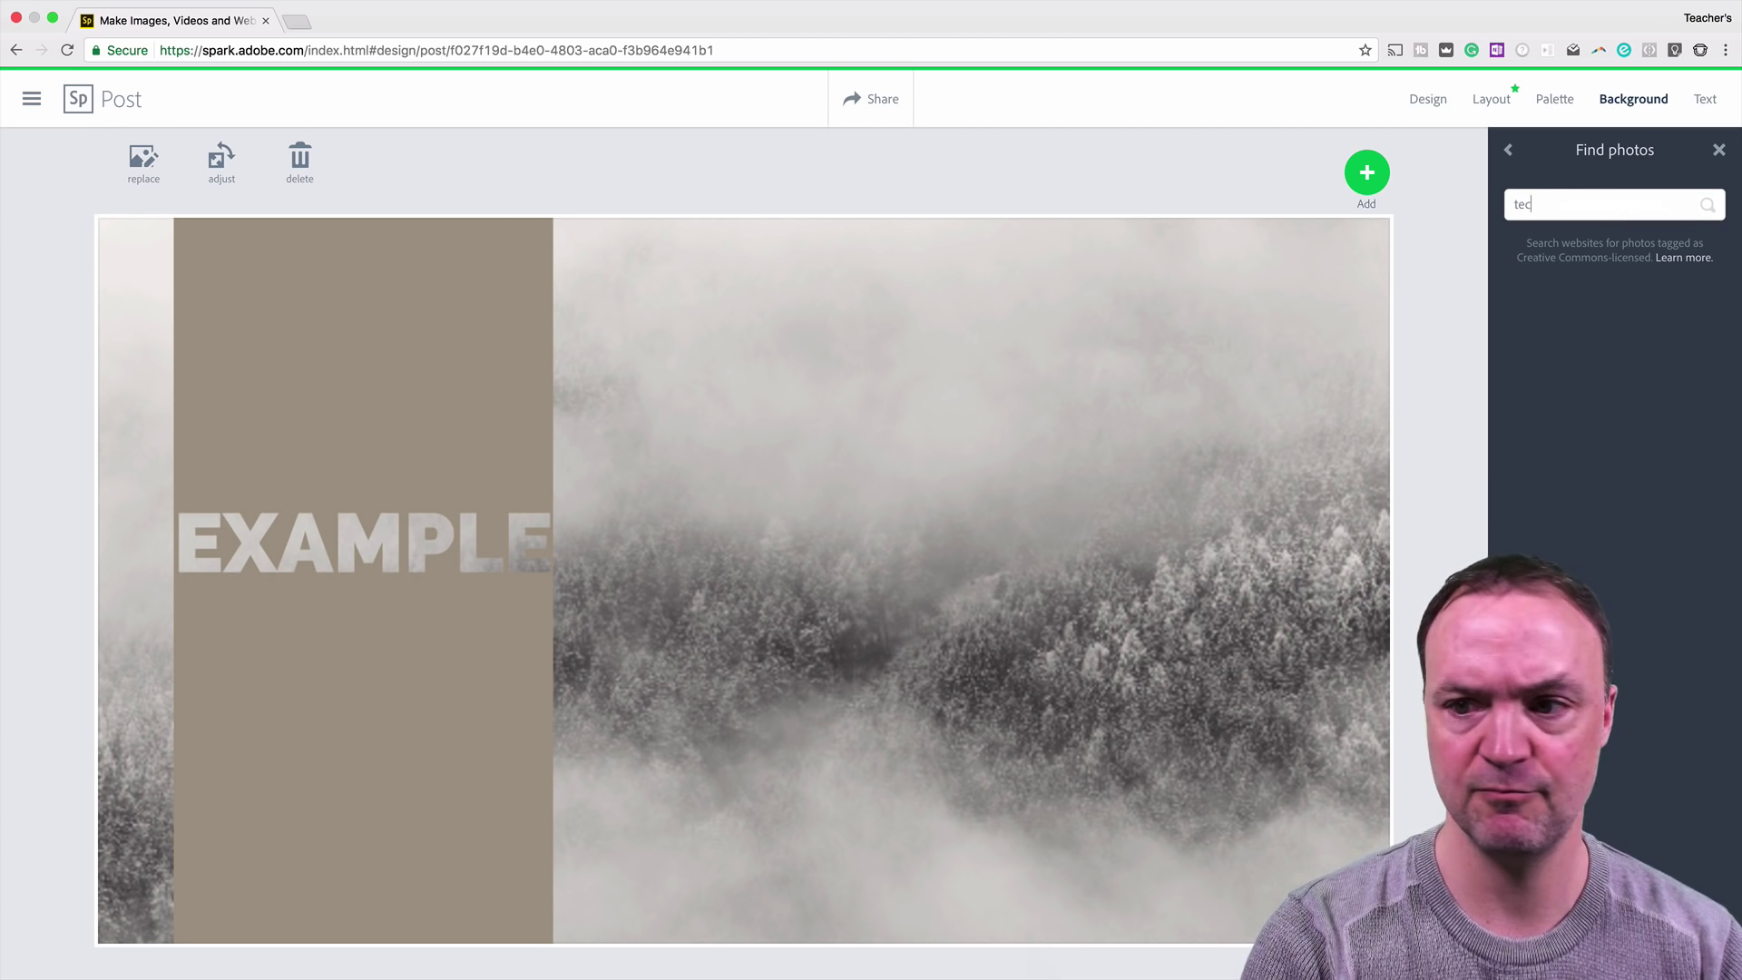
type("c")
key("BackSpace")
key("BackSpace")
key("BackSpace")
type("compu")
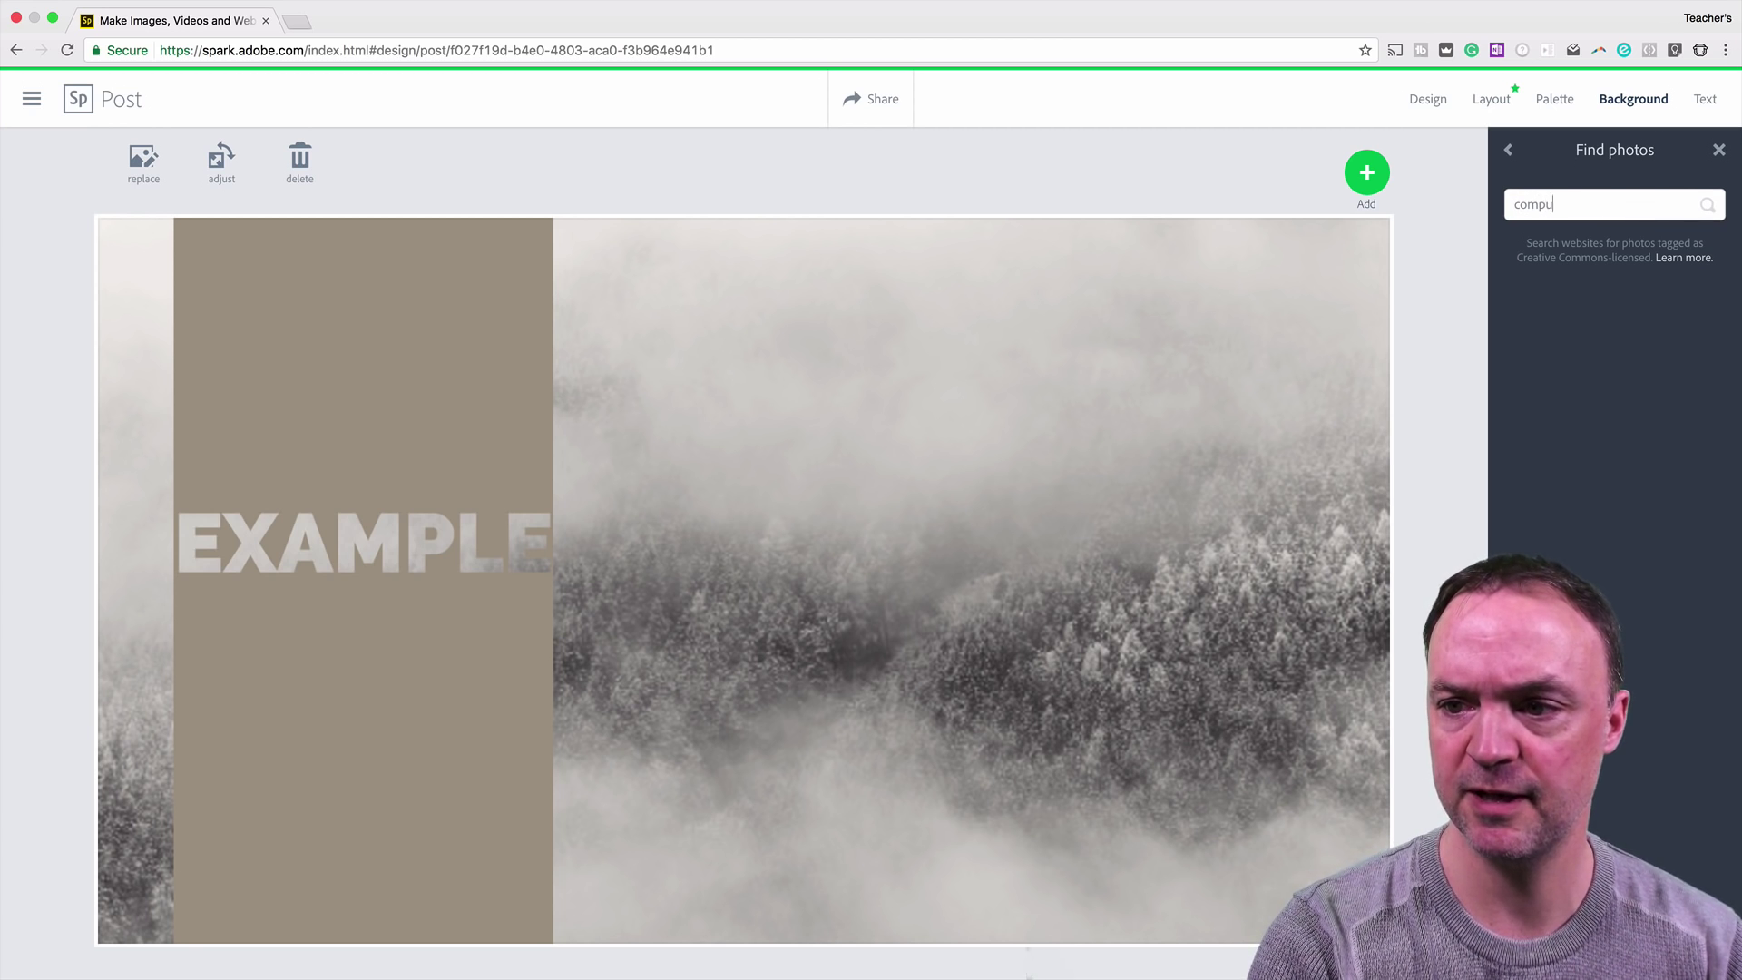
type("ter")
key("Return")
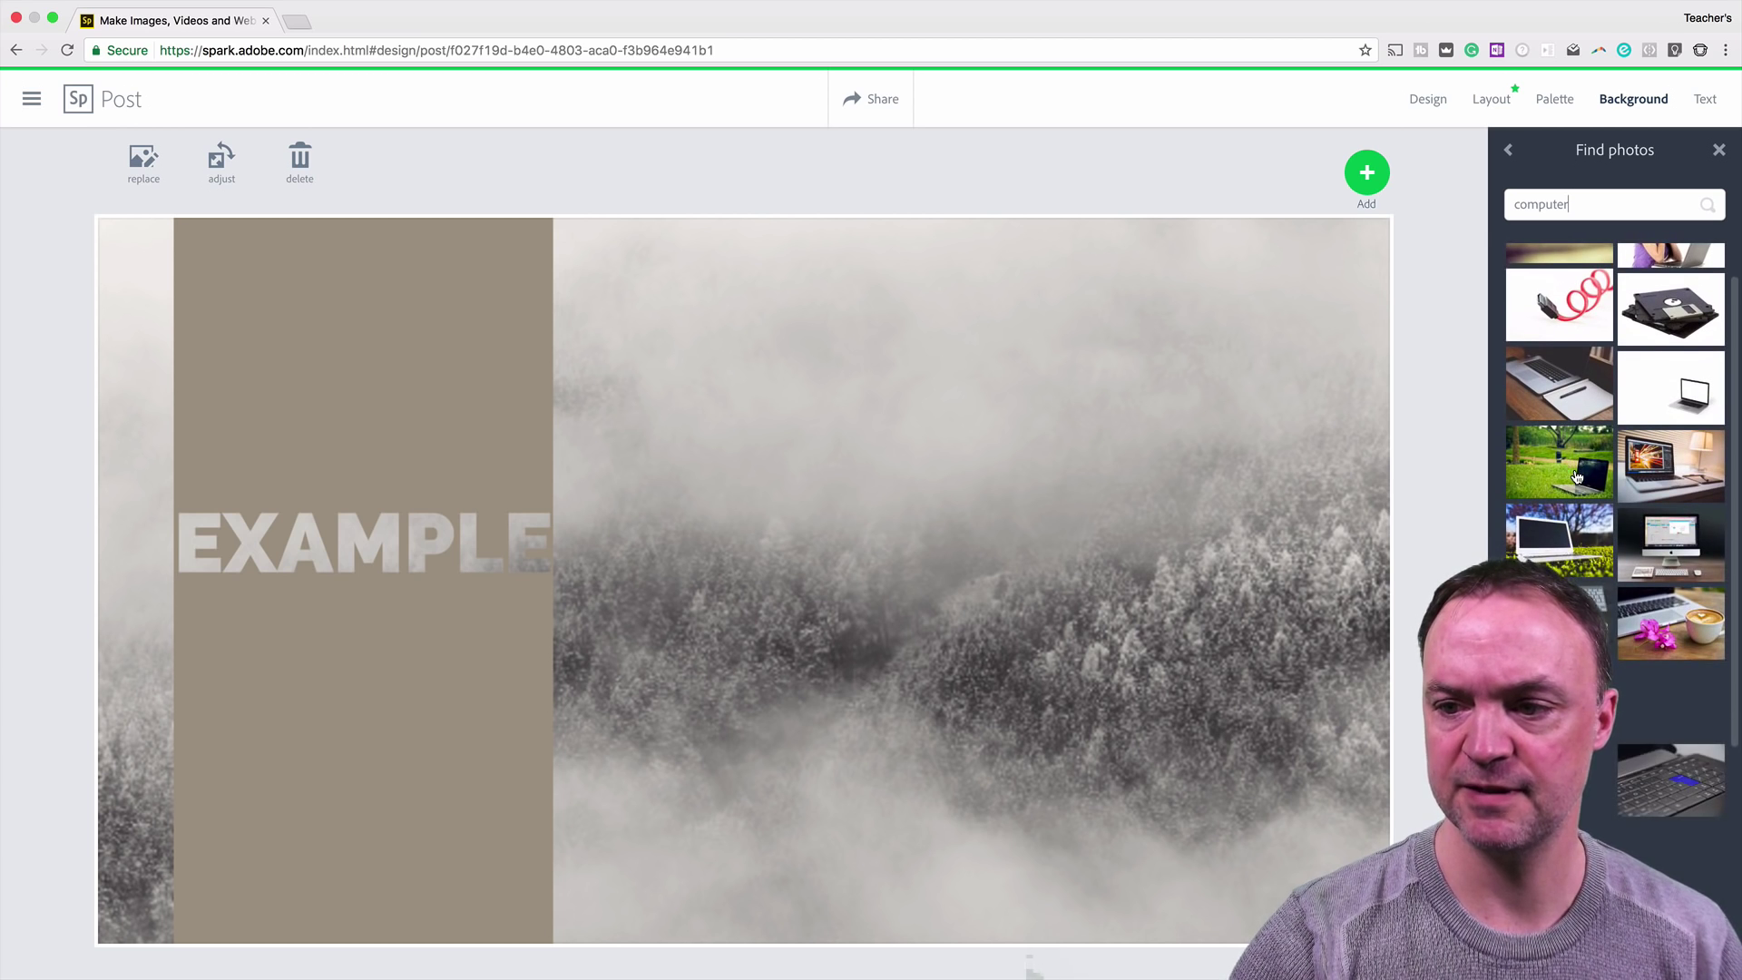
left_click(1661, 448)
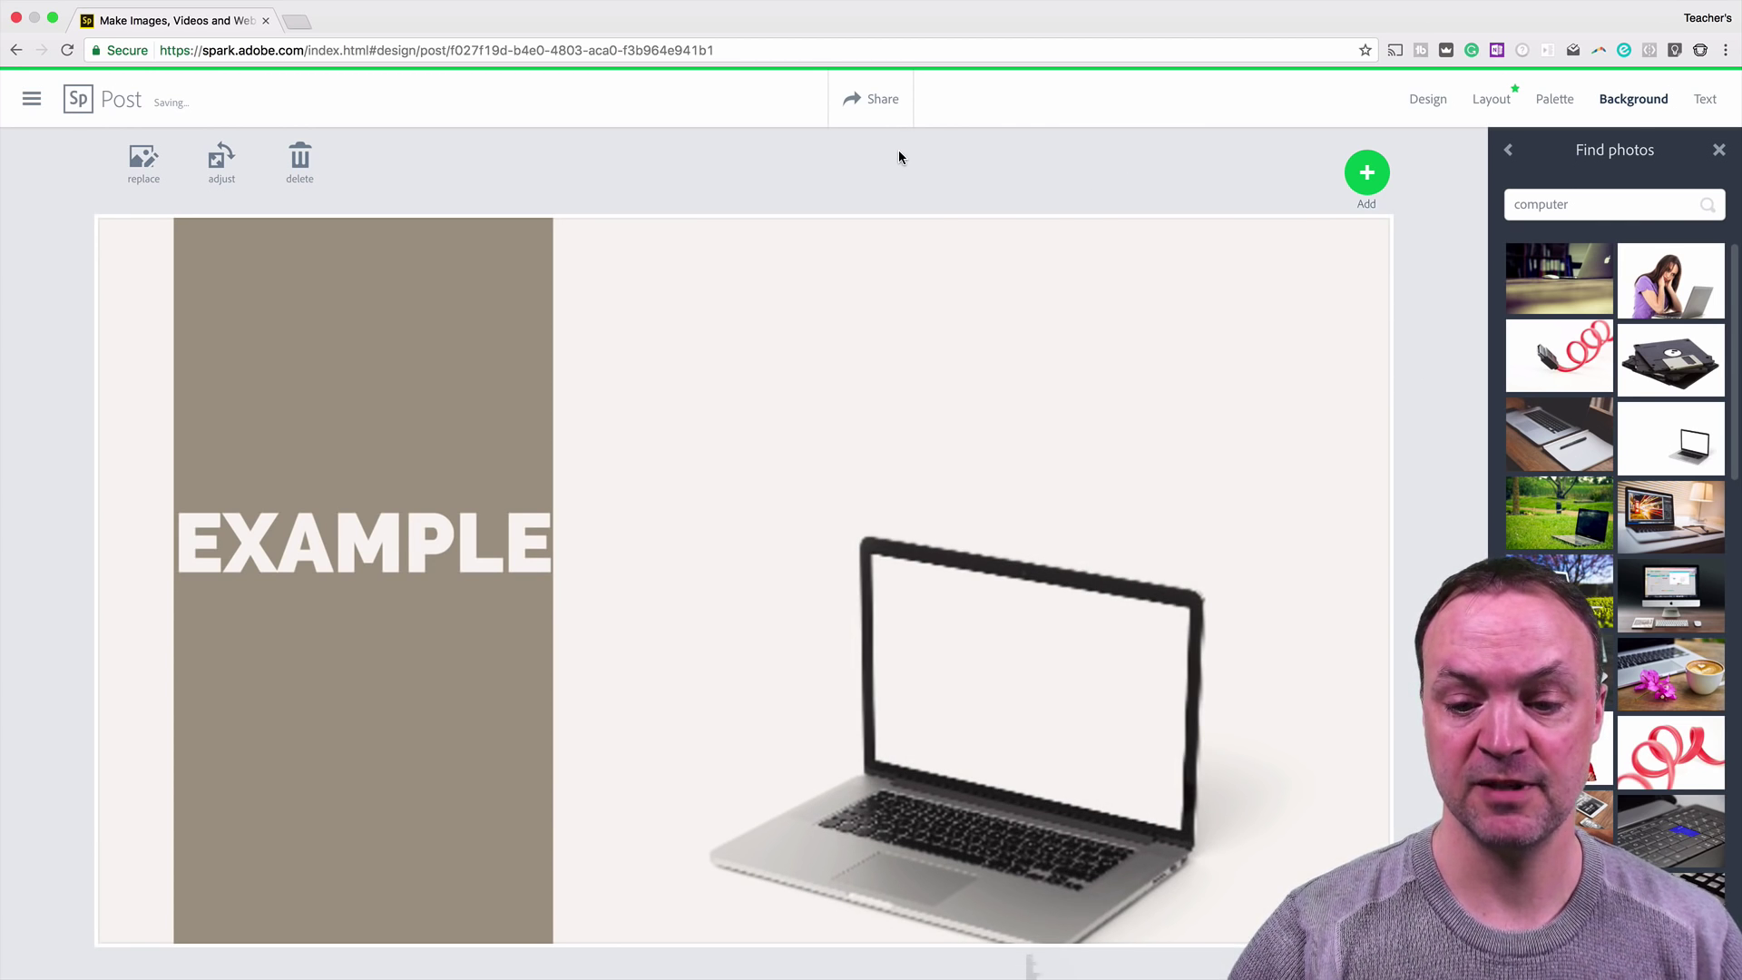
left_click(880, 103)
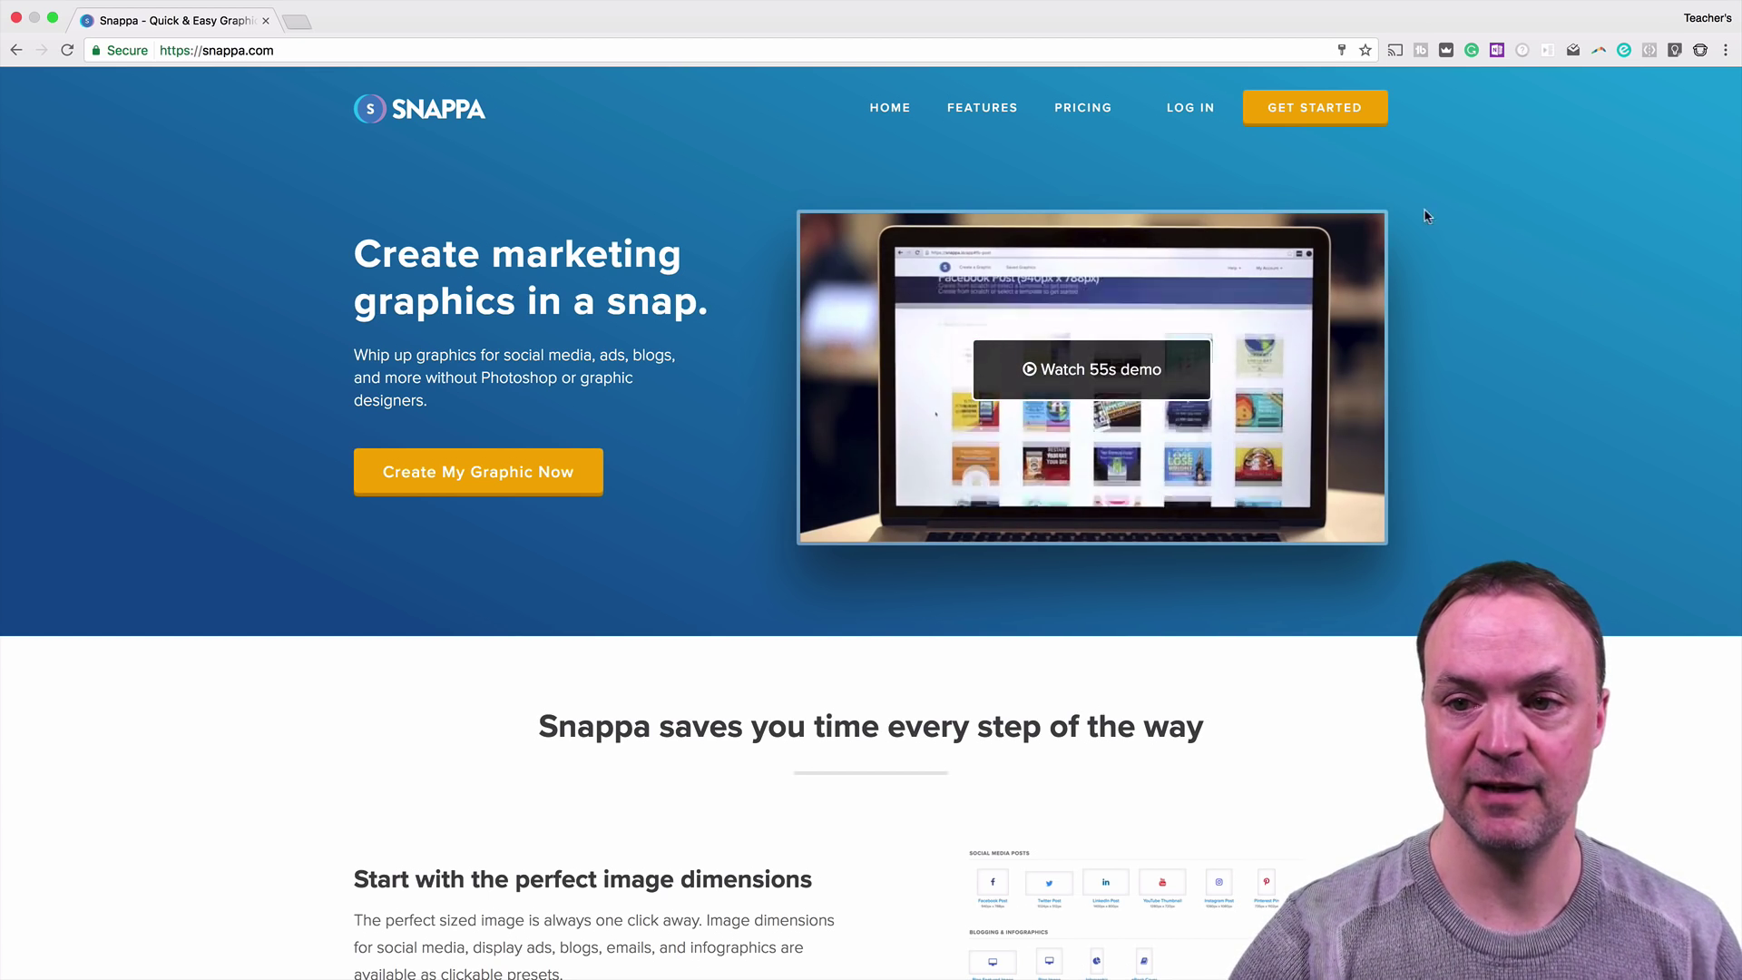
Switch to Snappa and log in with the prefilled account credentials
left_click(1190, 107)
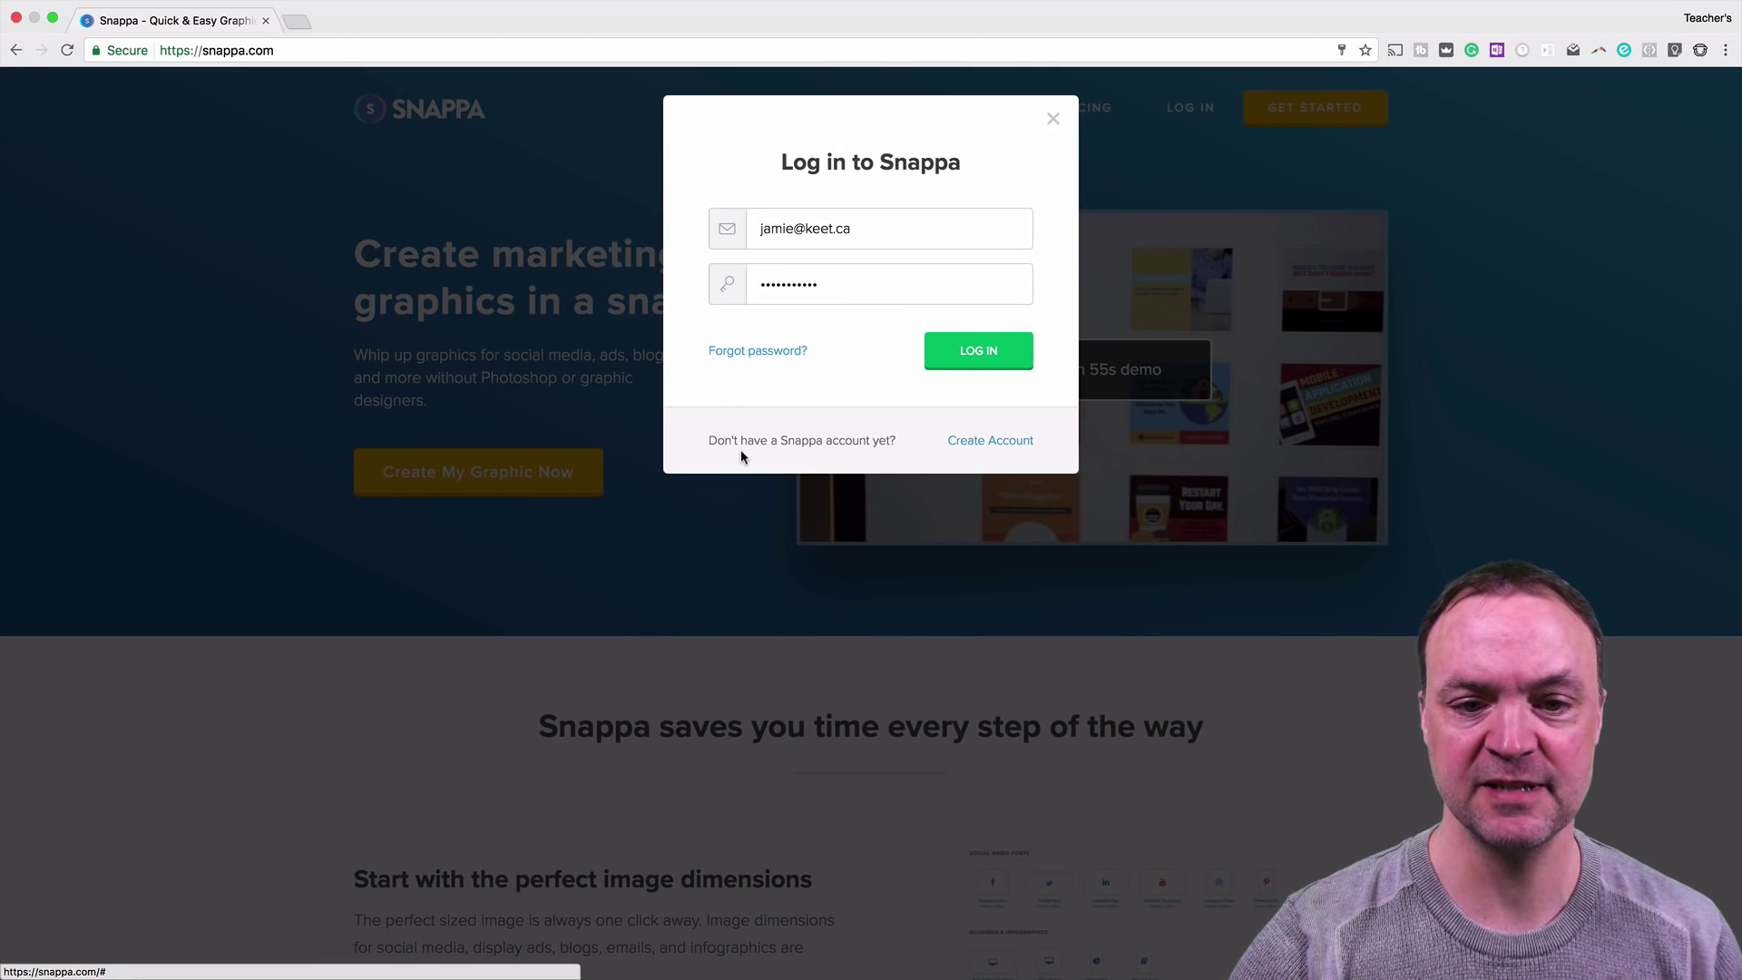
left_click(968, 350)
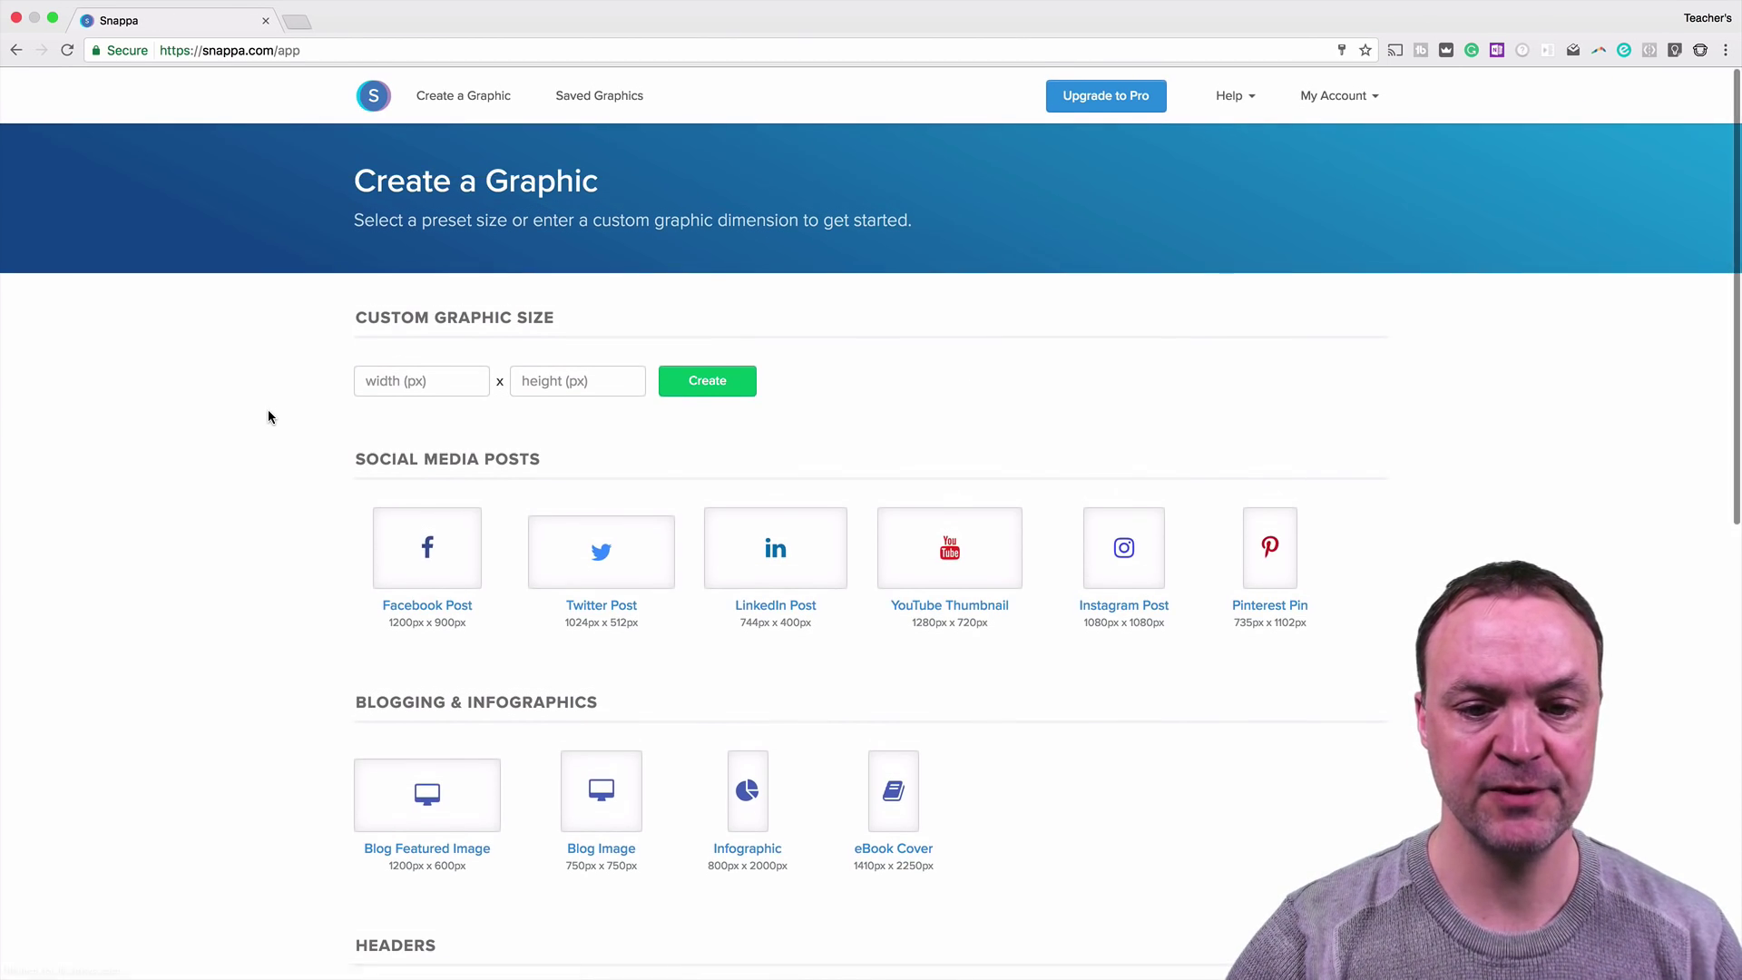
Look through the preset graphic sizes, from social media posts and blogging to headers, social media ads and display ads
scroll(269, 417, "down", 2)
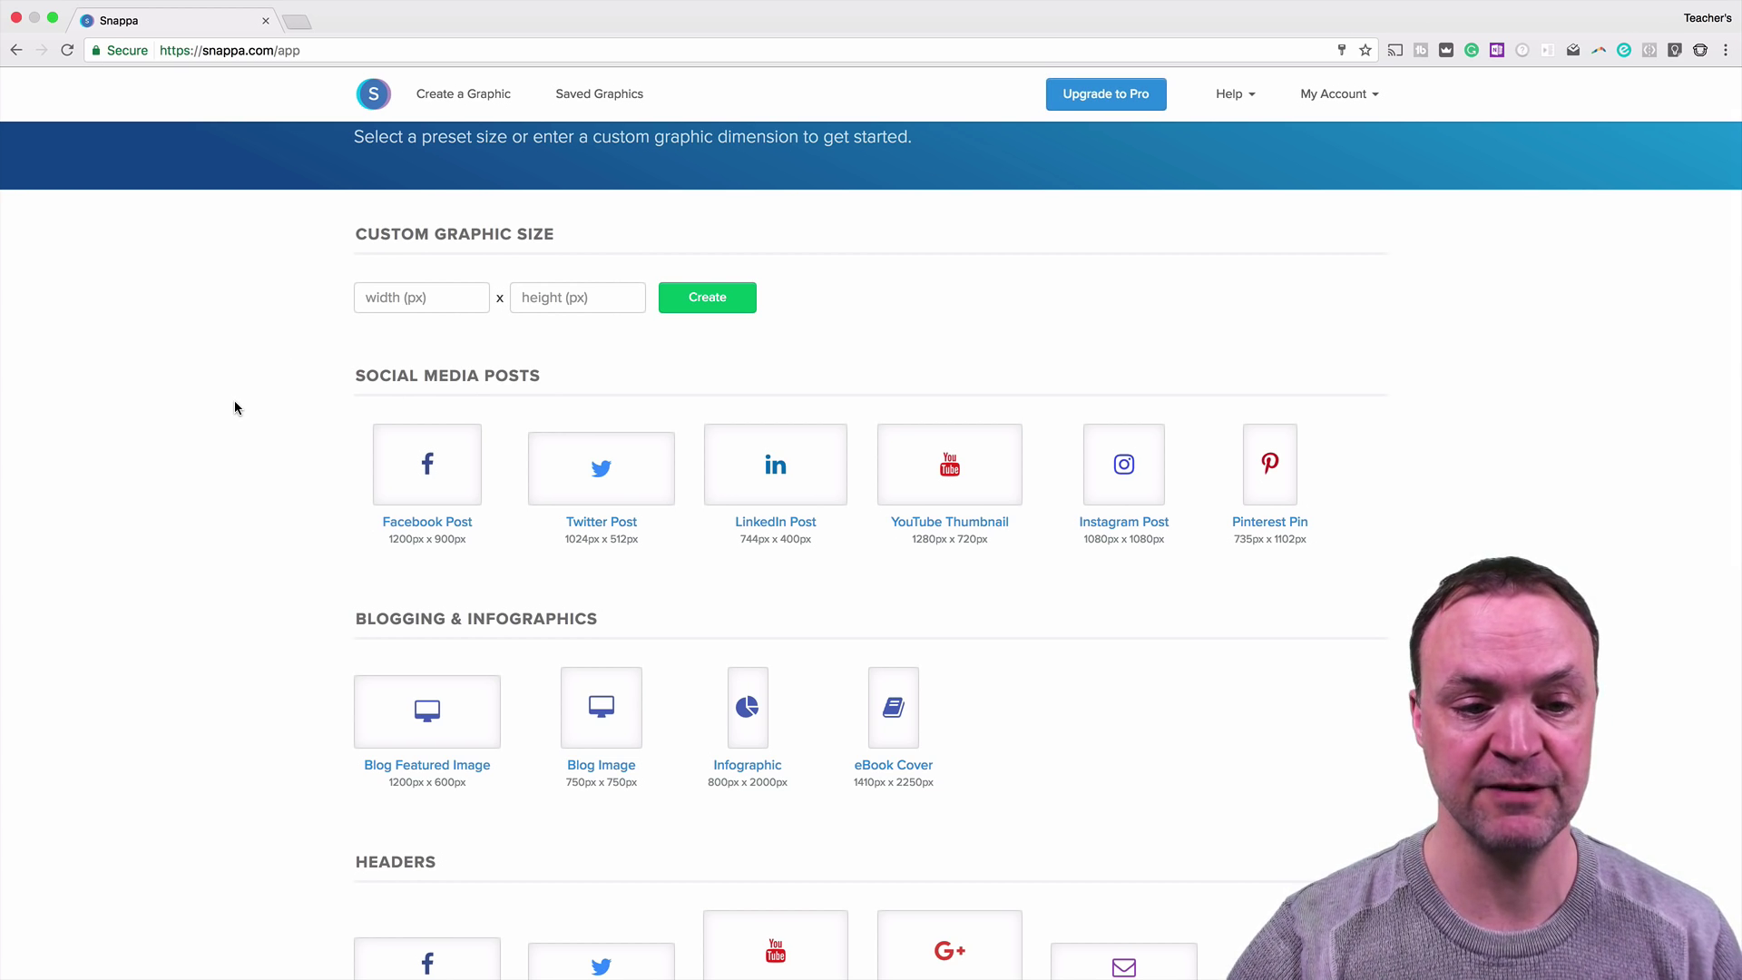
scroll(234, 408, "down", 1)
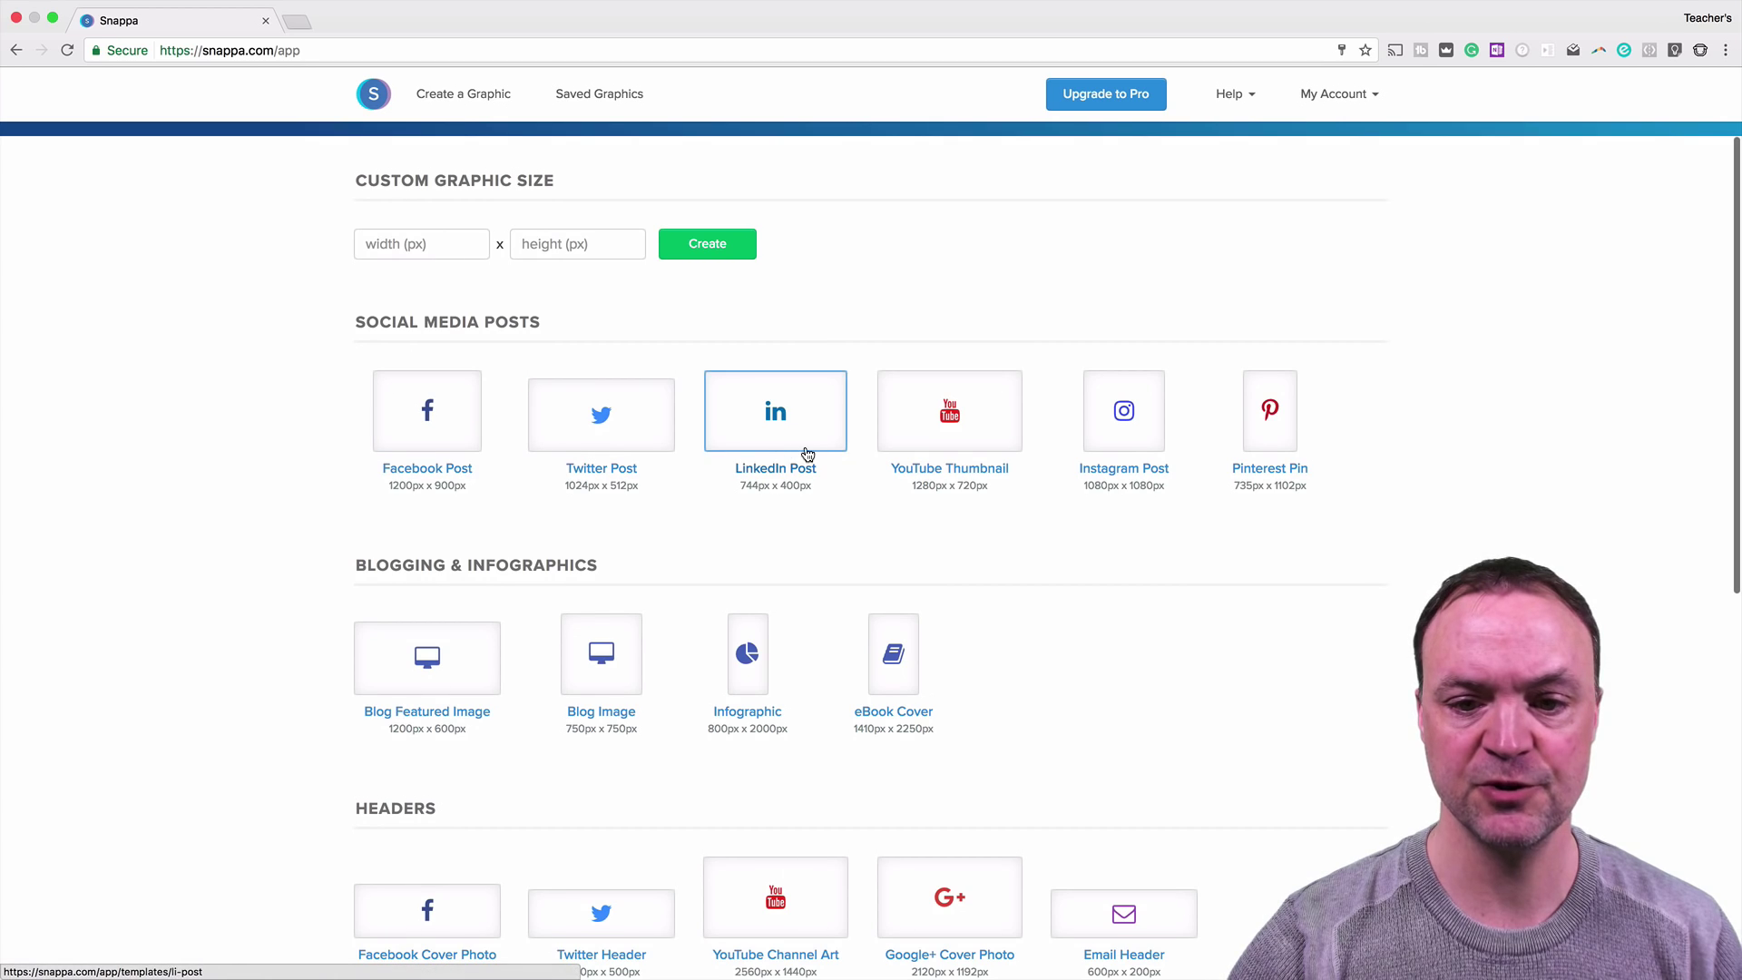
scroll(988, 519, "down", 1)
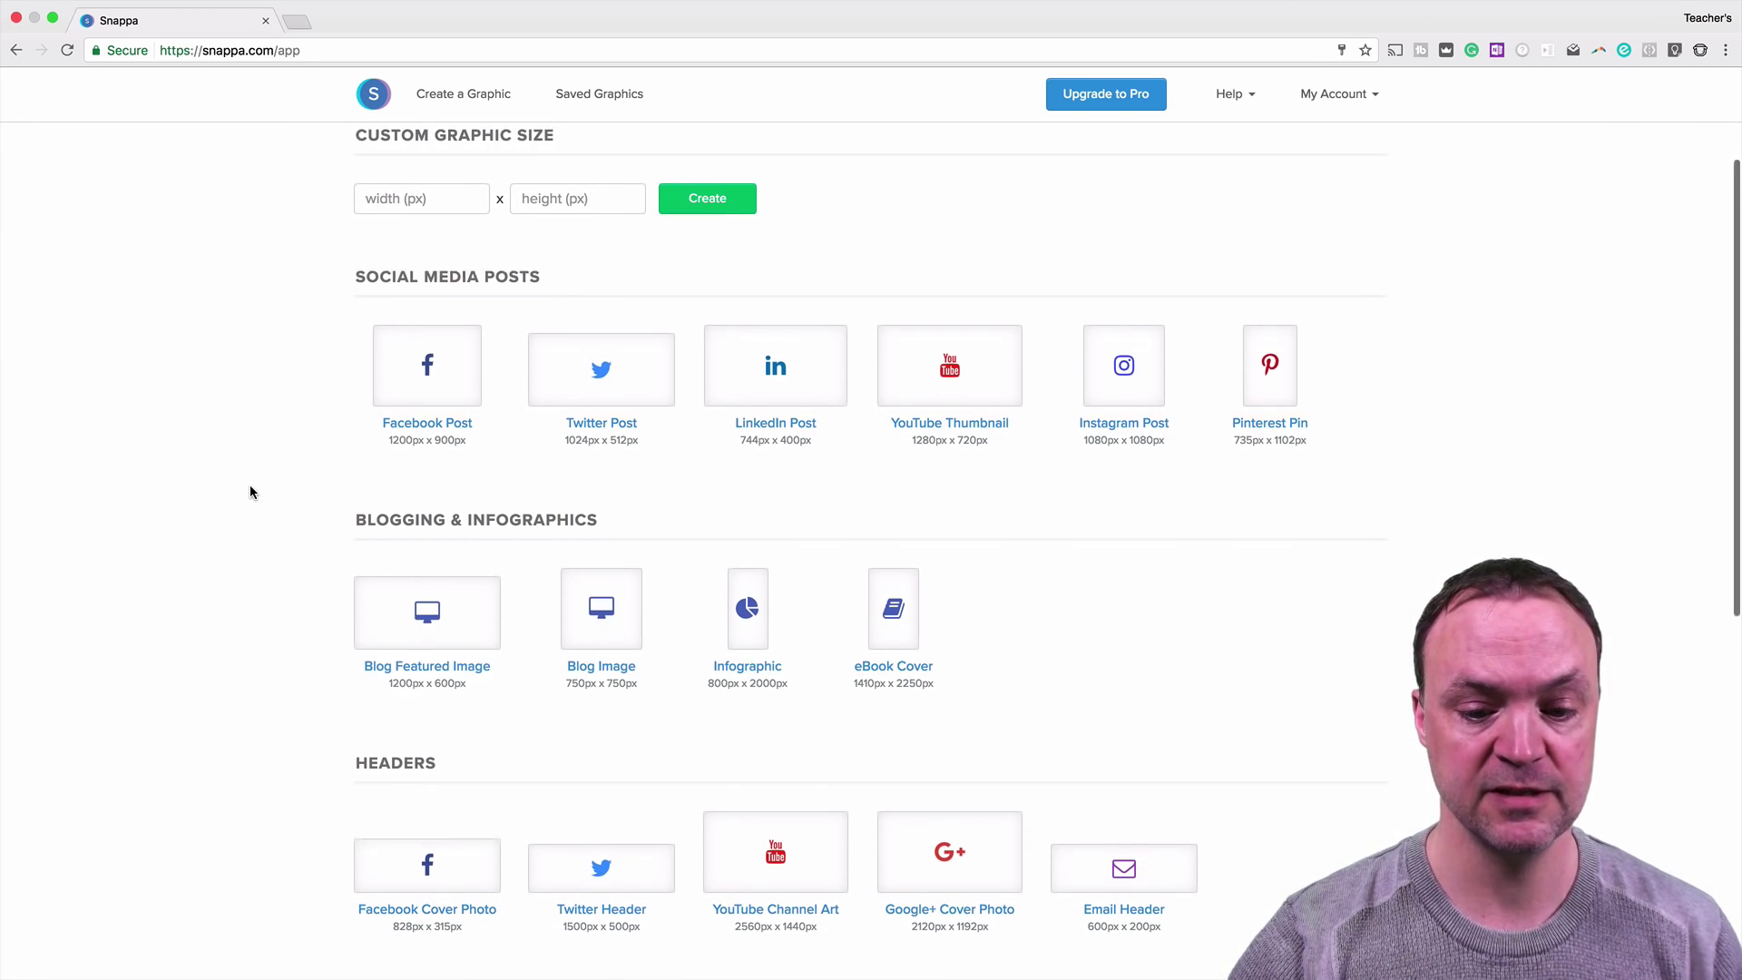
scroll(249, 484, "down", 3)
scroll(257, 477, "down", 5)
scroll(258, 480, "down", 4)
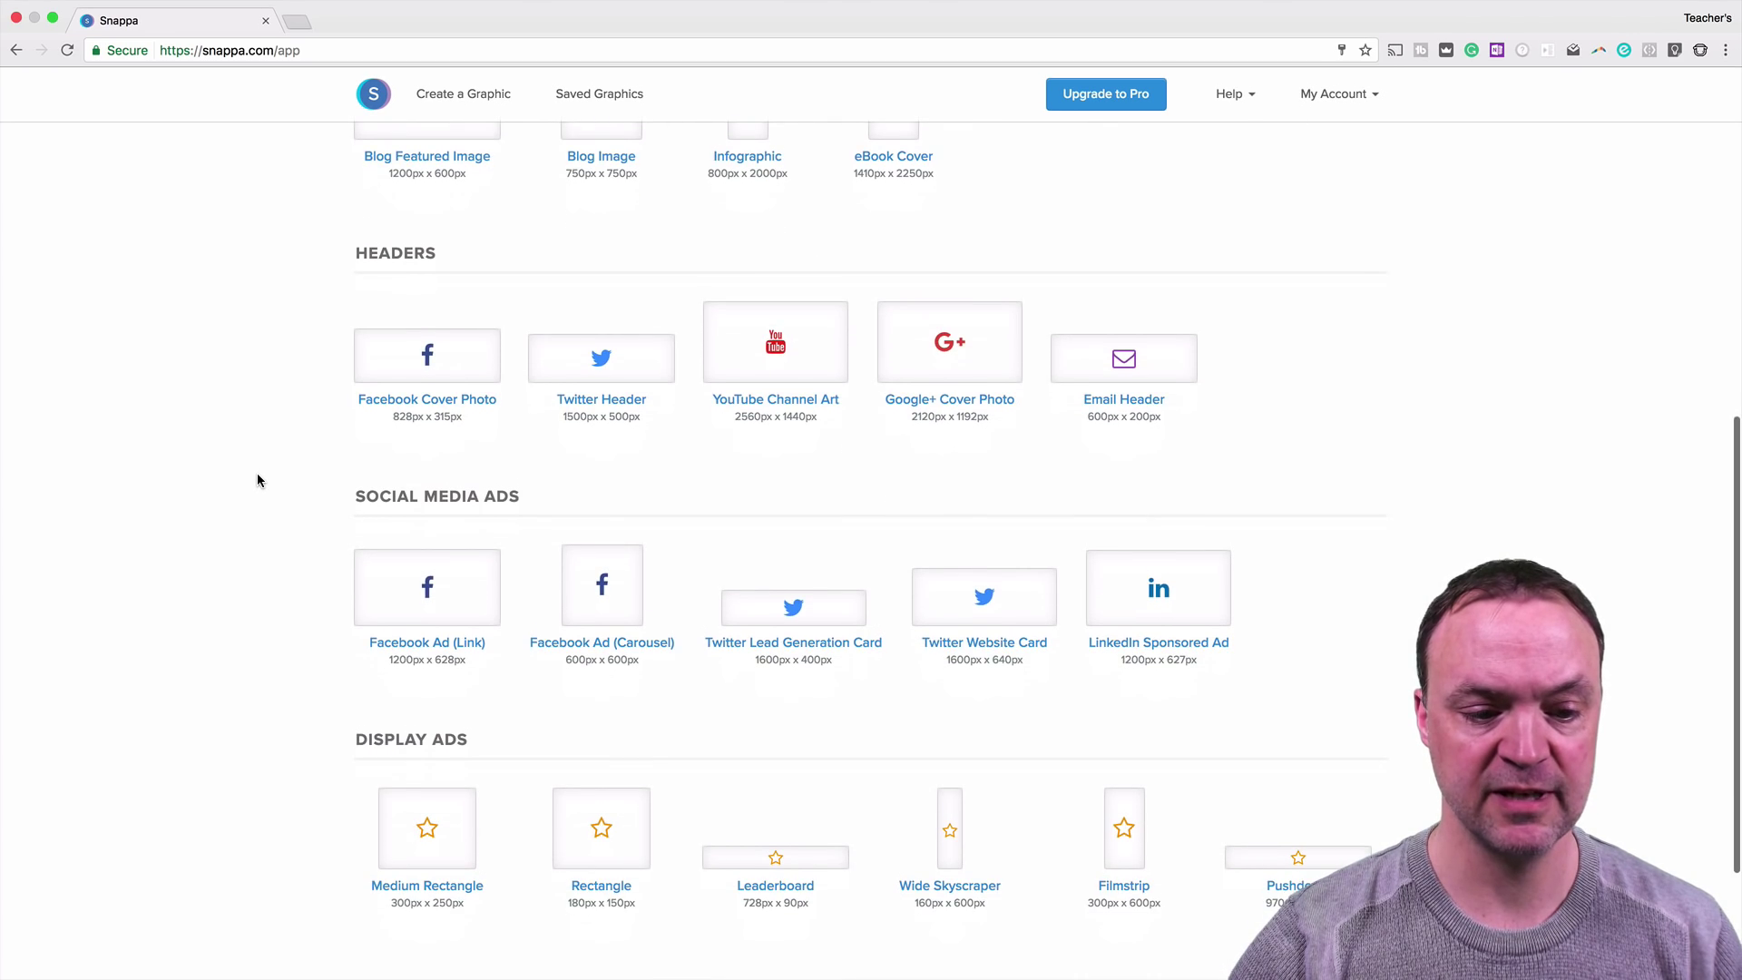
scroll(258, 480, "up", 5)
scroll(258, 480, "up", 9)
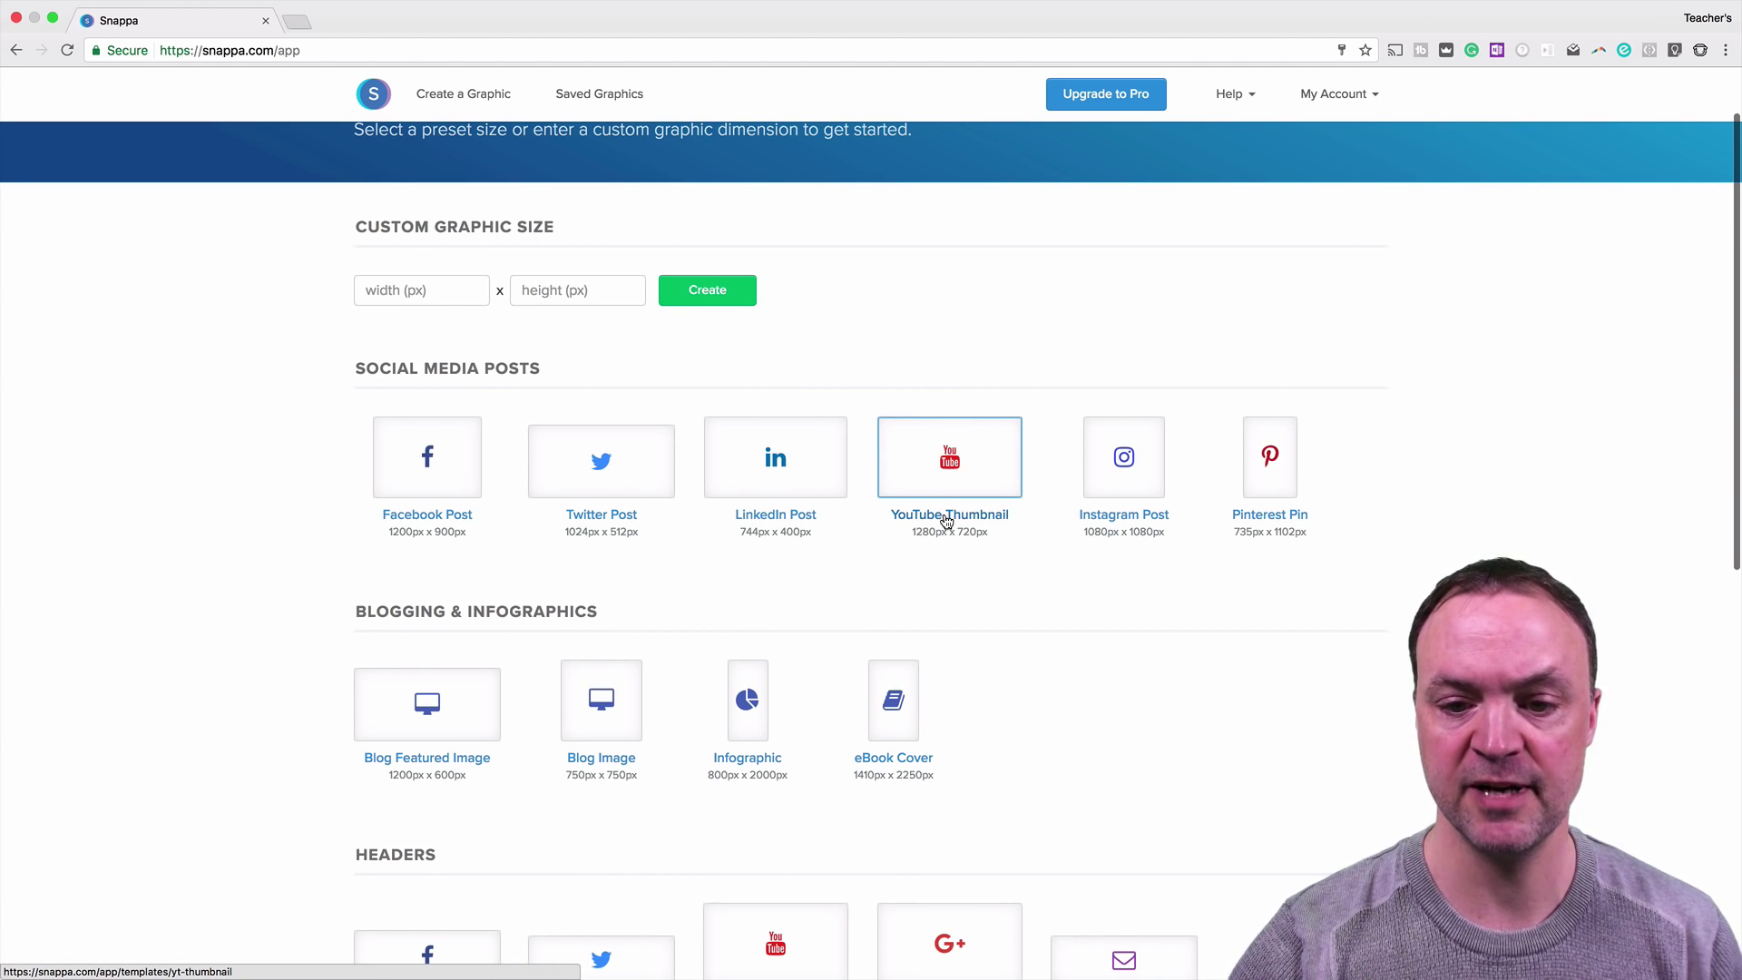
Start a YouTube Thumbnail graphic from the free "LAST CHANCE!" template
left_click(951, 519)
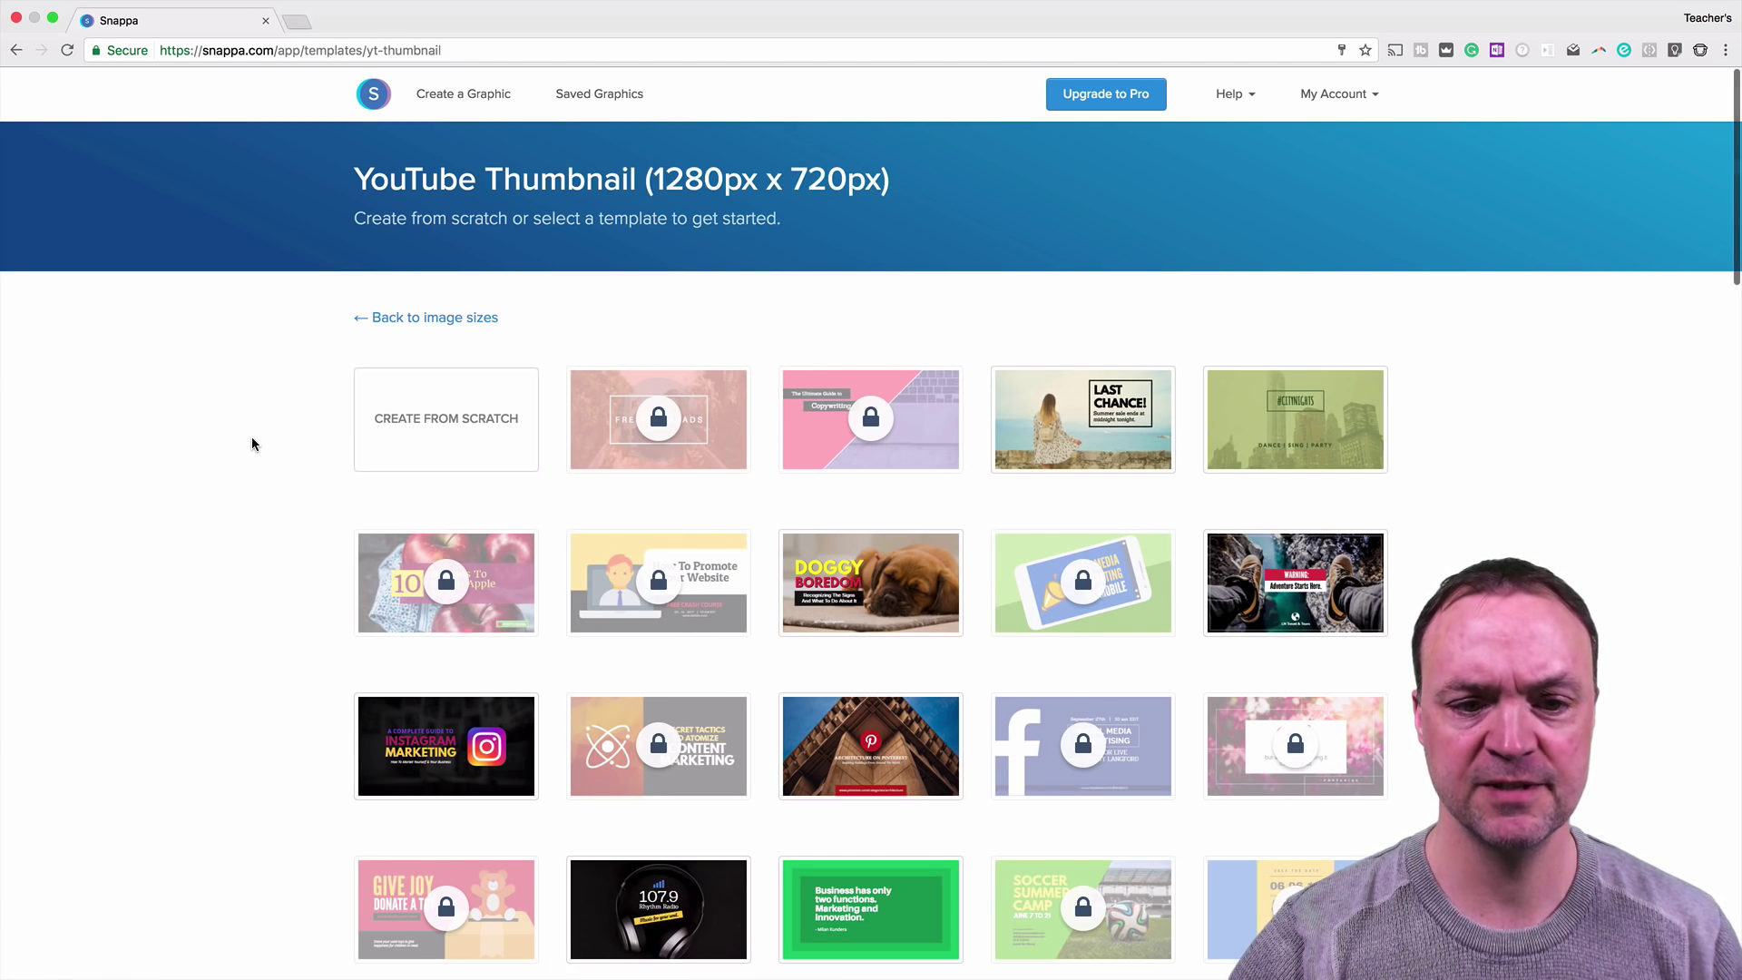
scroll(238, 442, "down", 1)
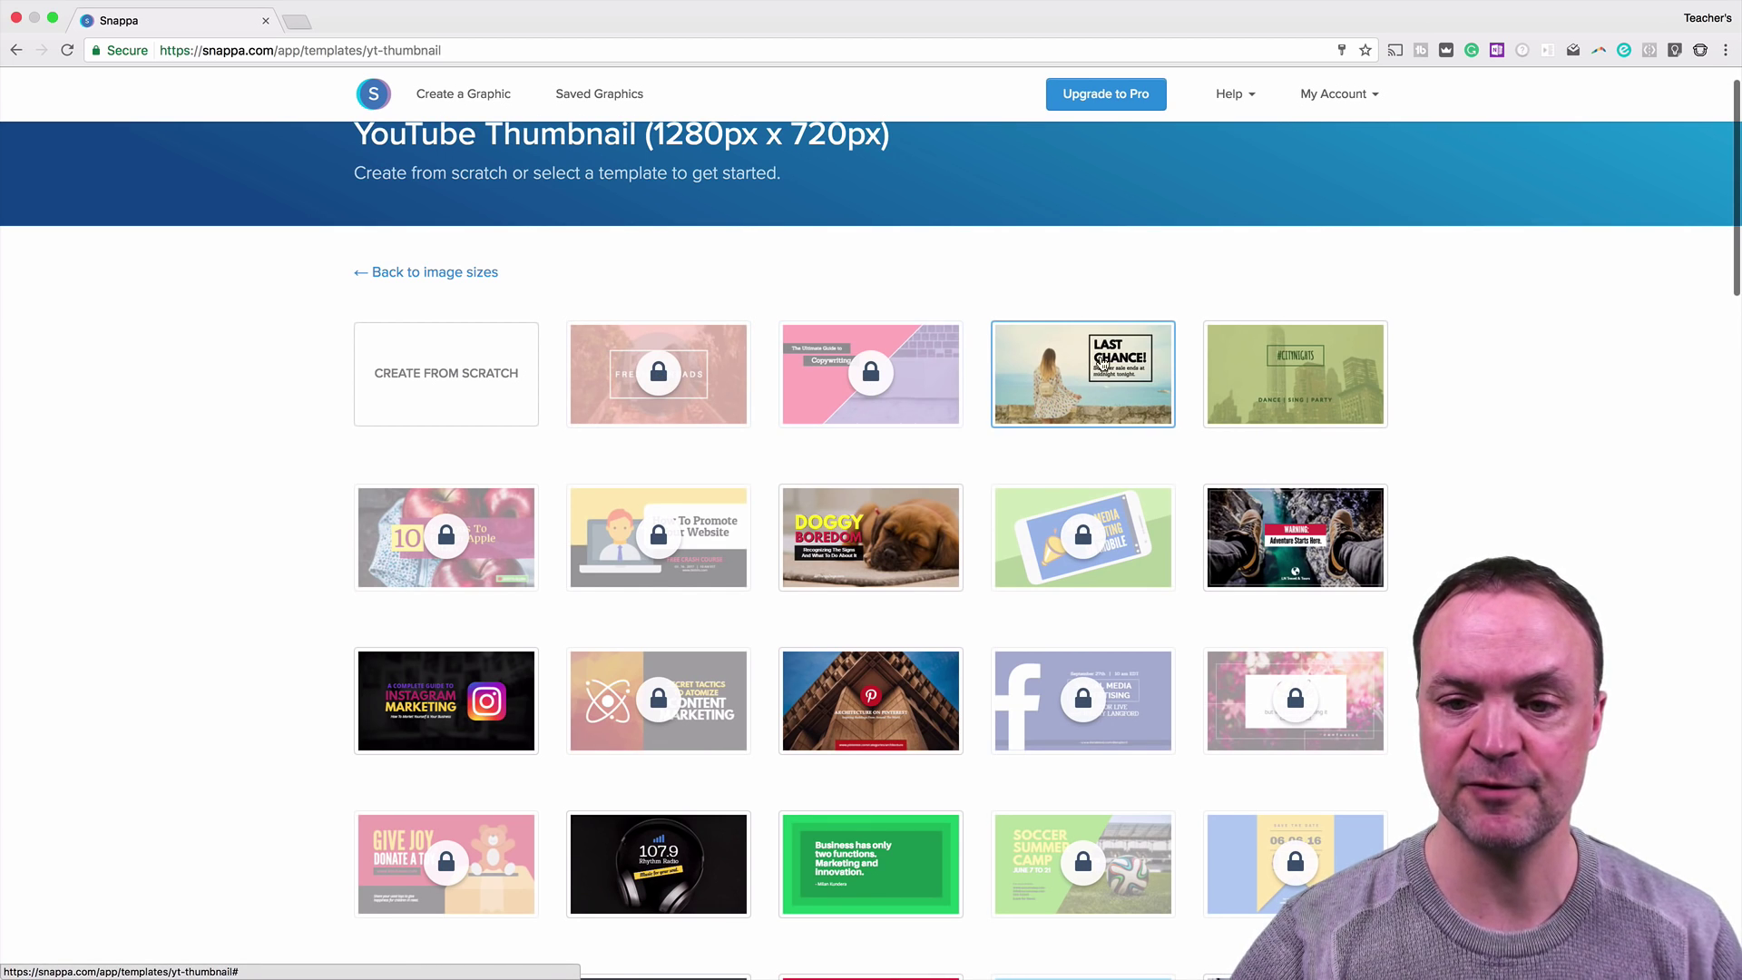
left_click(1048, 368)
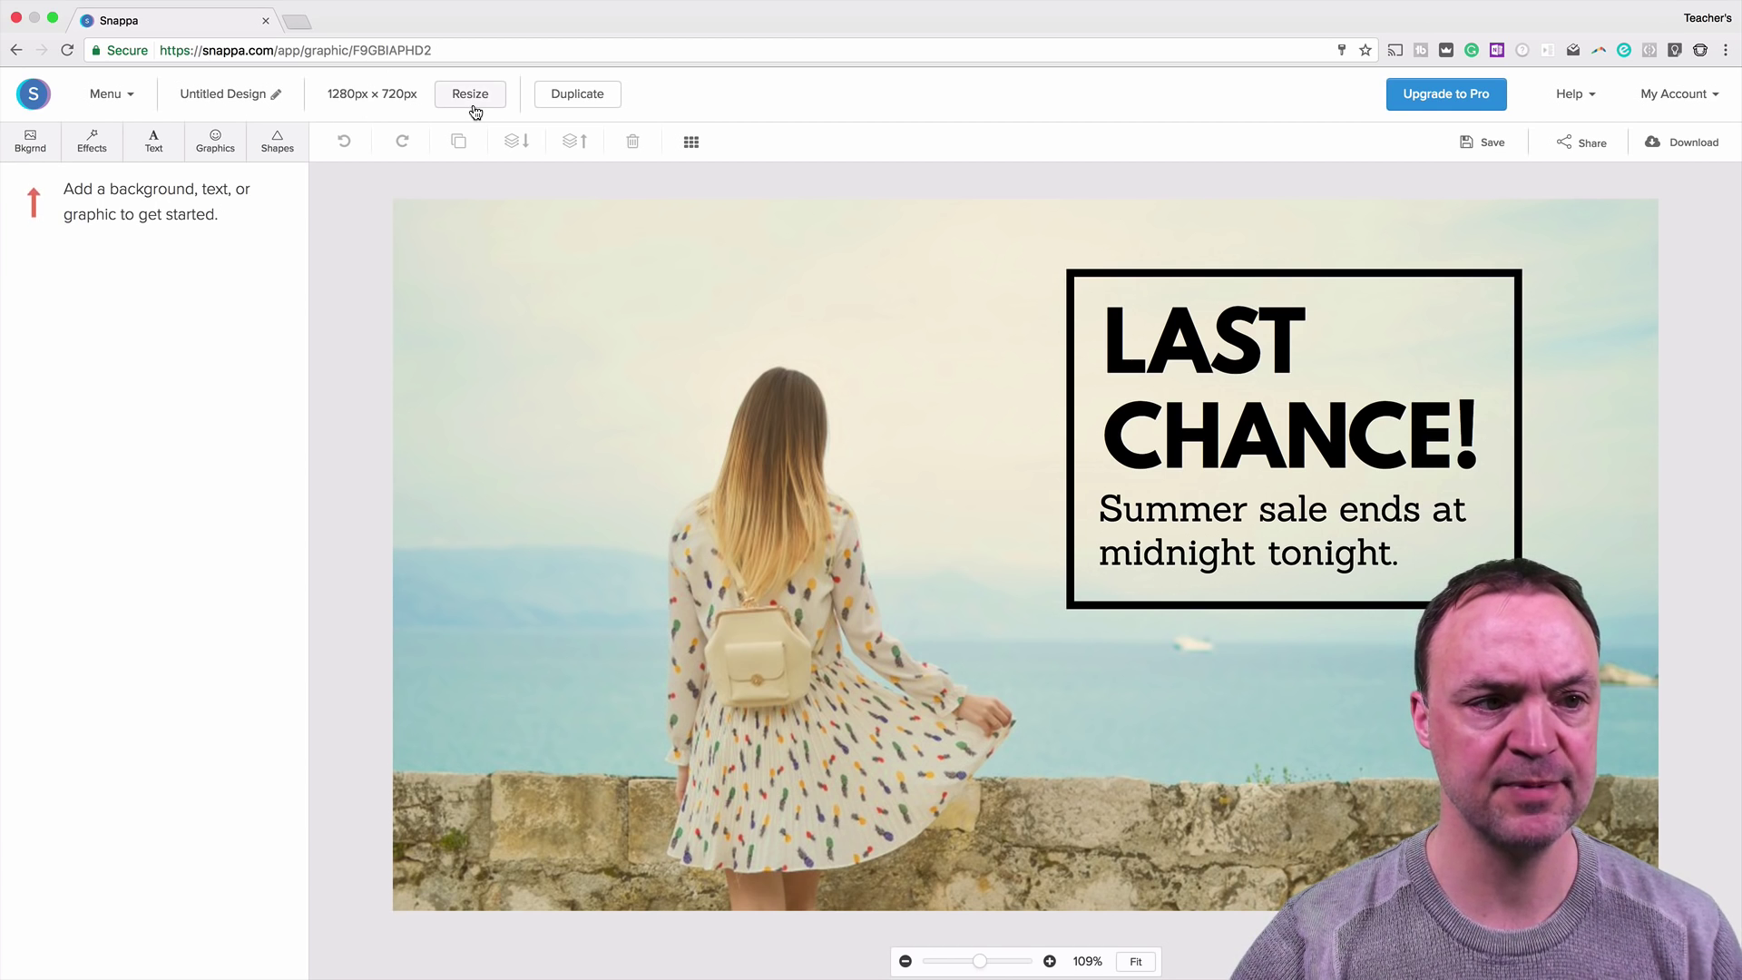
Set the sunset photo with the tent as the thumbnail's background and set its Darken effect to 33
left_click(30, 156)
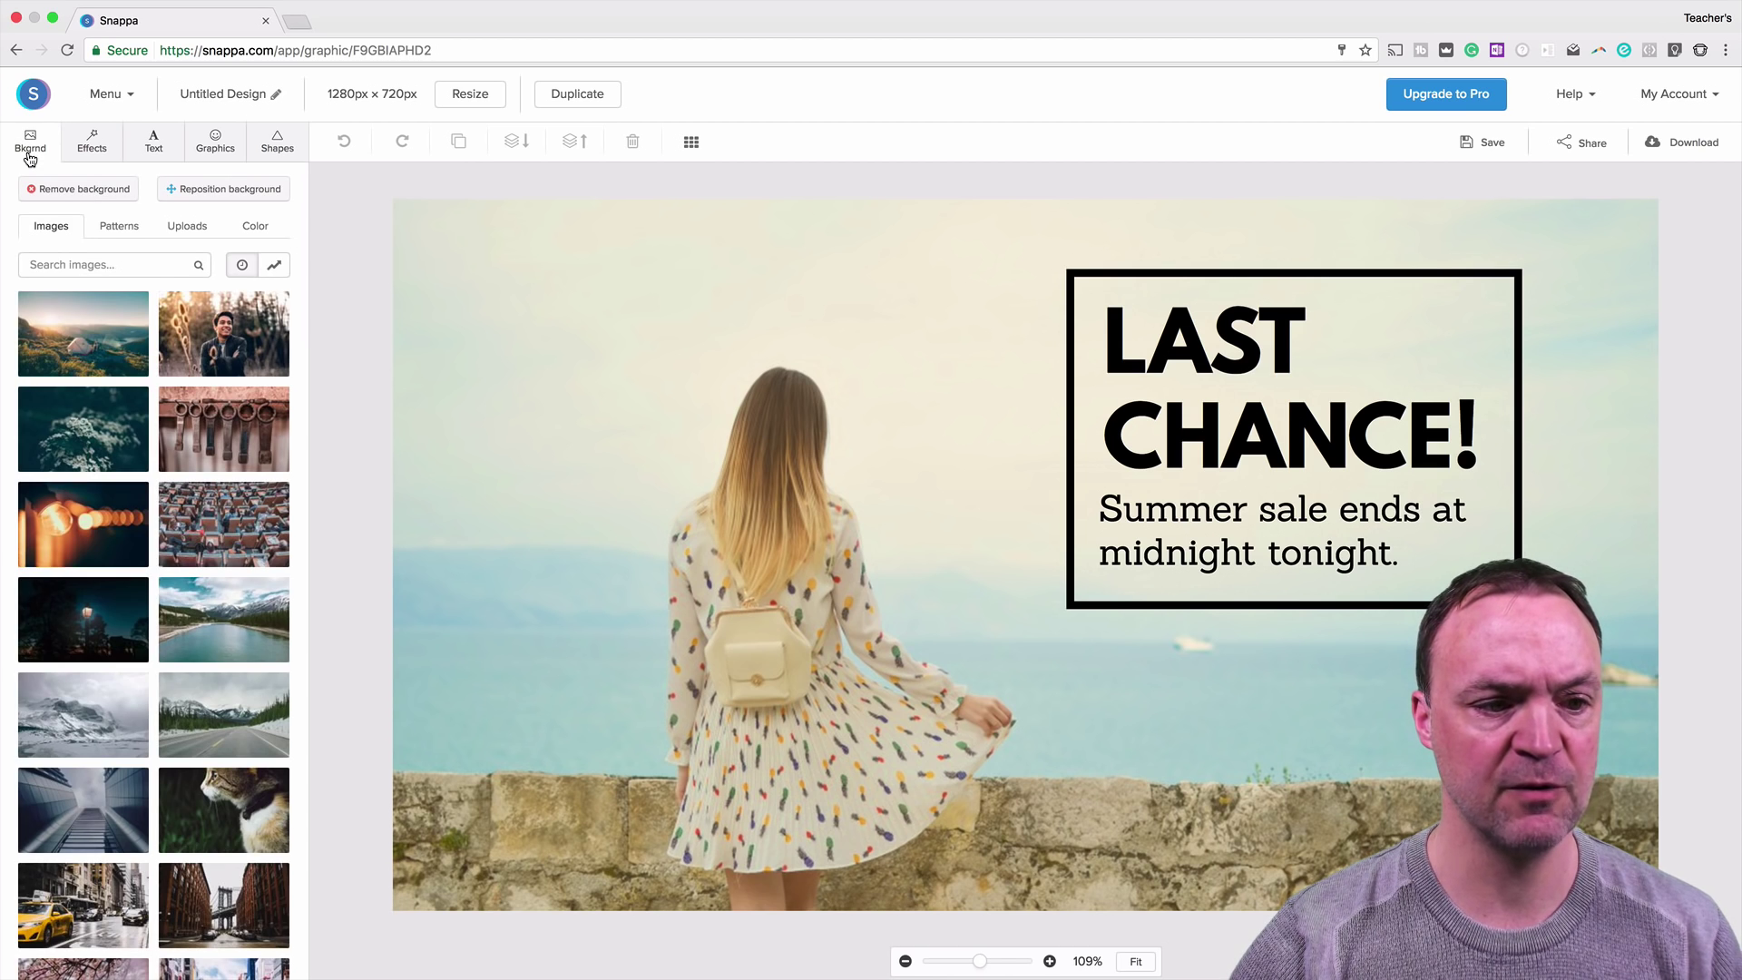
left_click(86, 342)
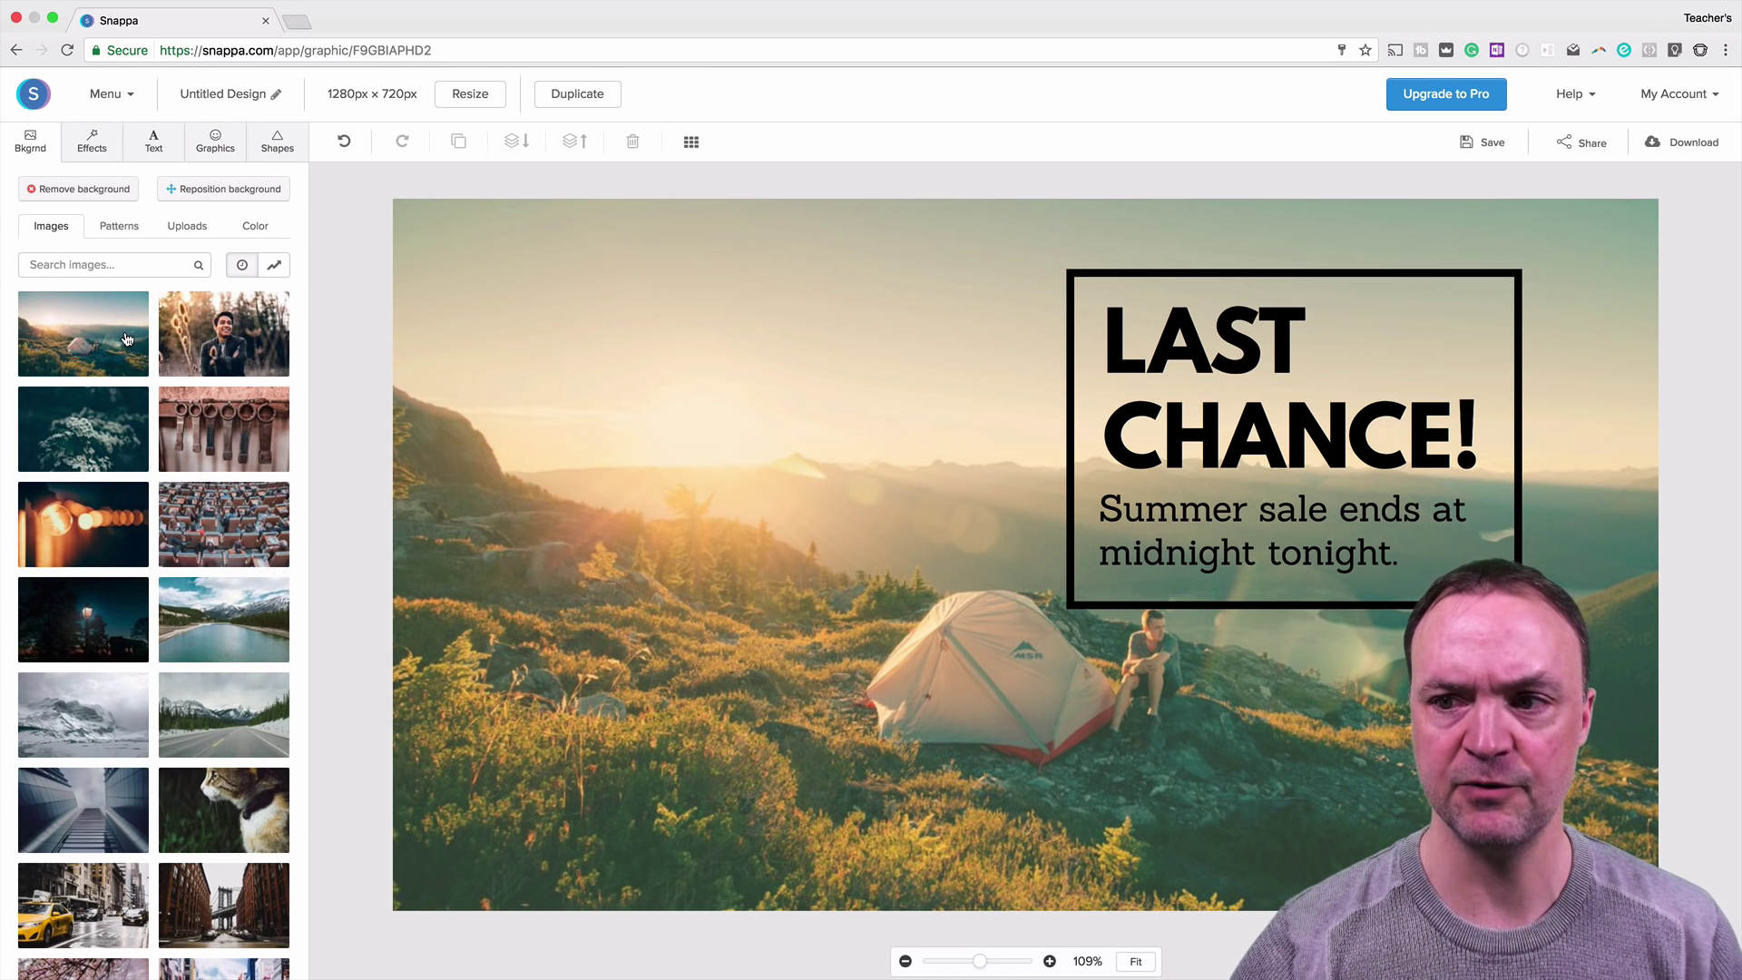
left_click(92, 143)
left_click_drag(25, 309, 110, 311)
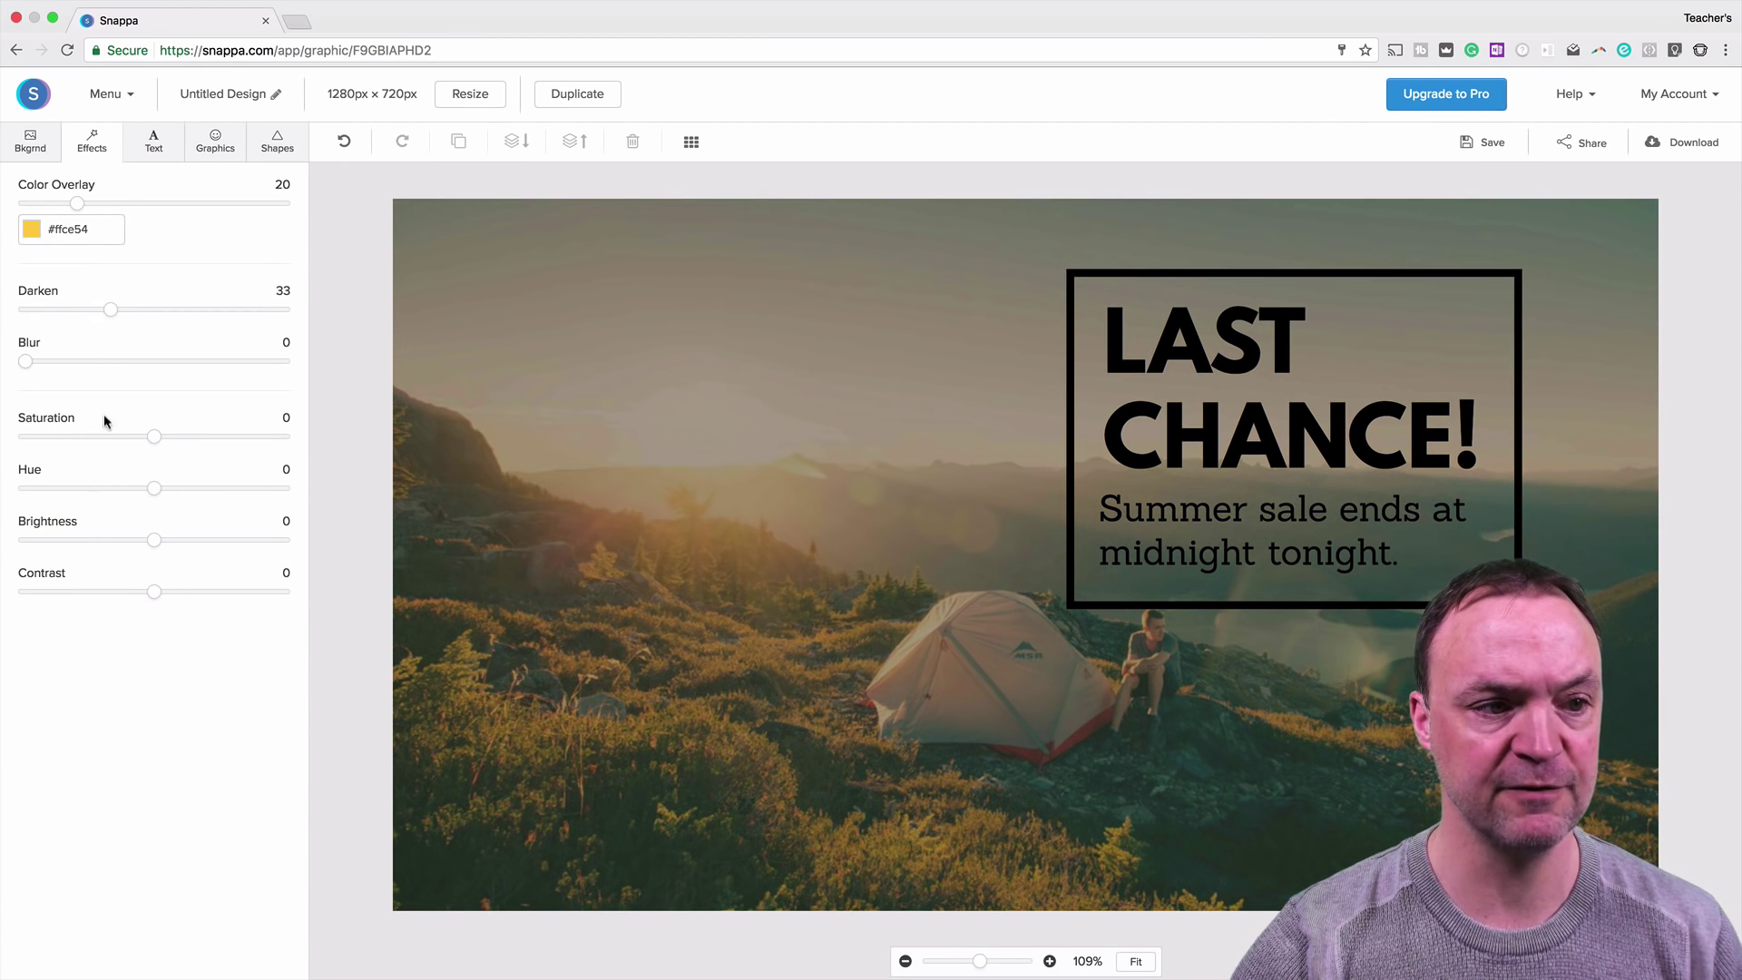
Check the text options, then add the colored Instagram logo graphic, shrink it and place it in the thumbnail's lower-left area
left_click(162, 145)
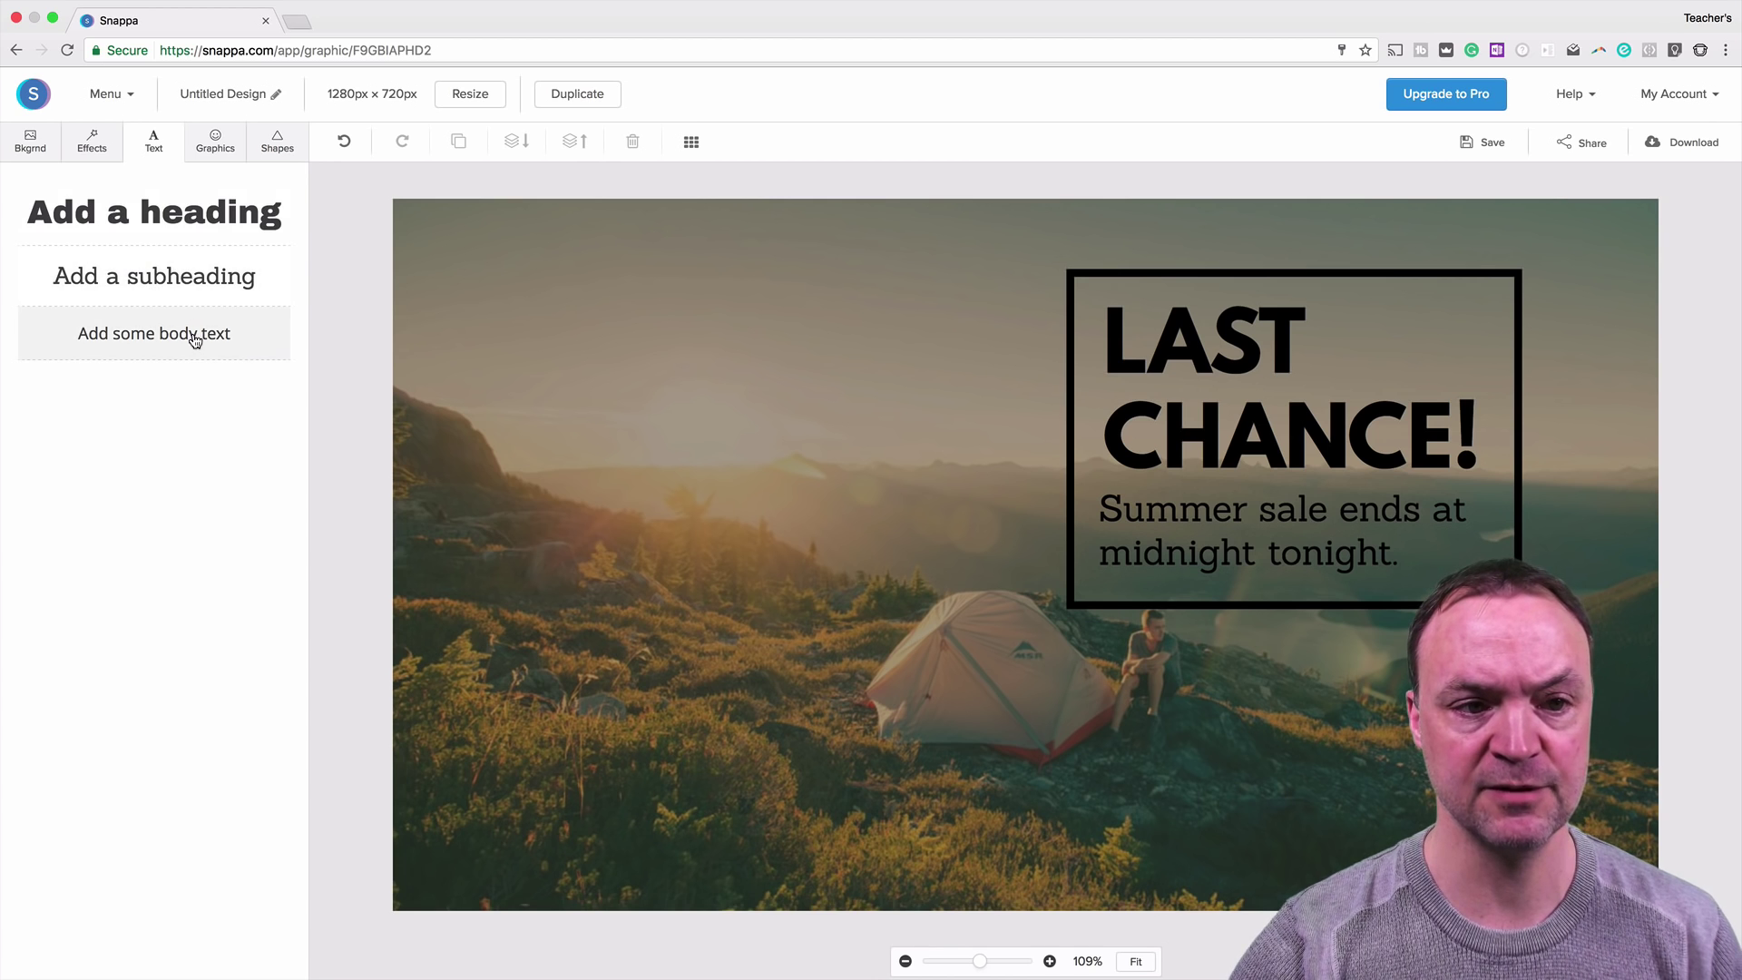
left_click(217, 140)
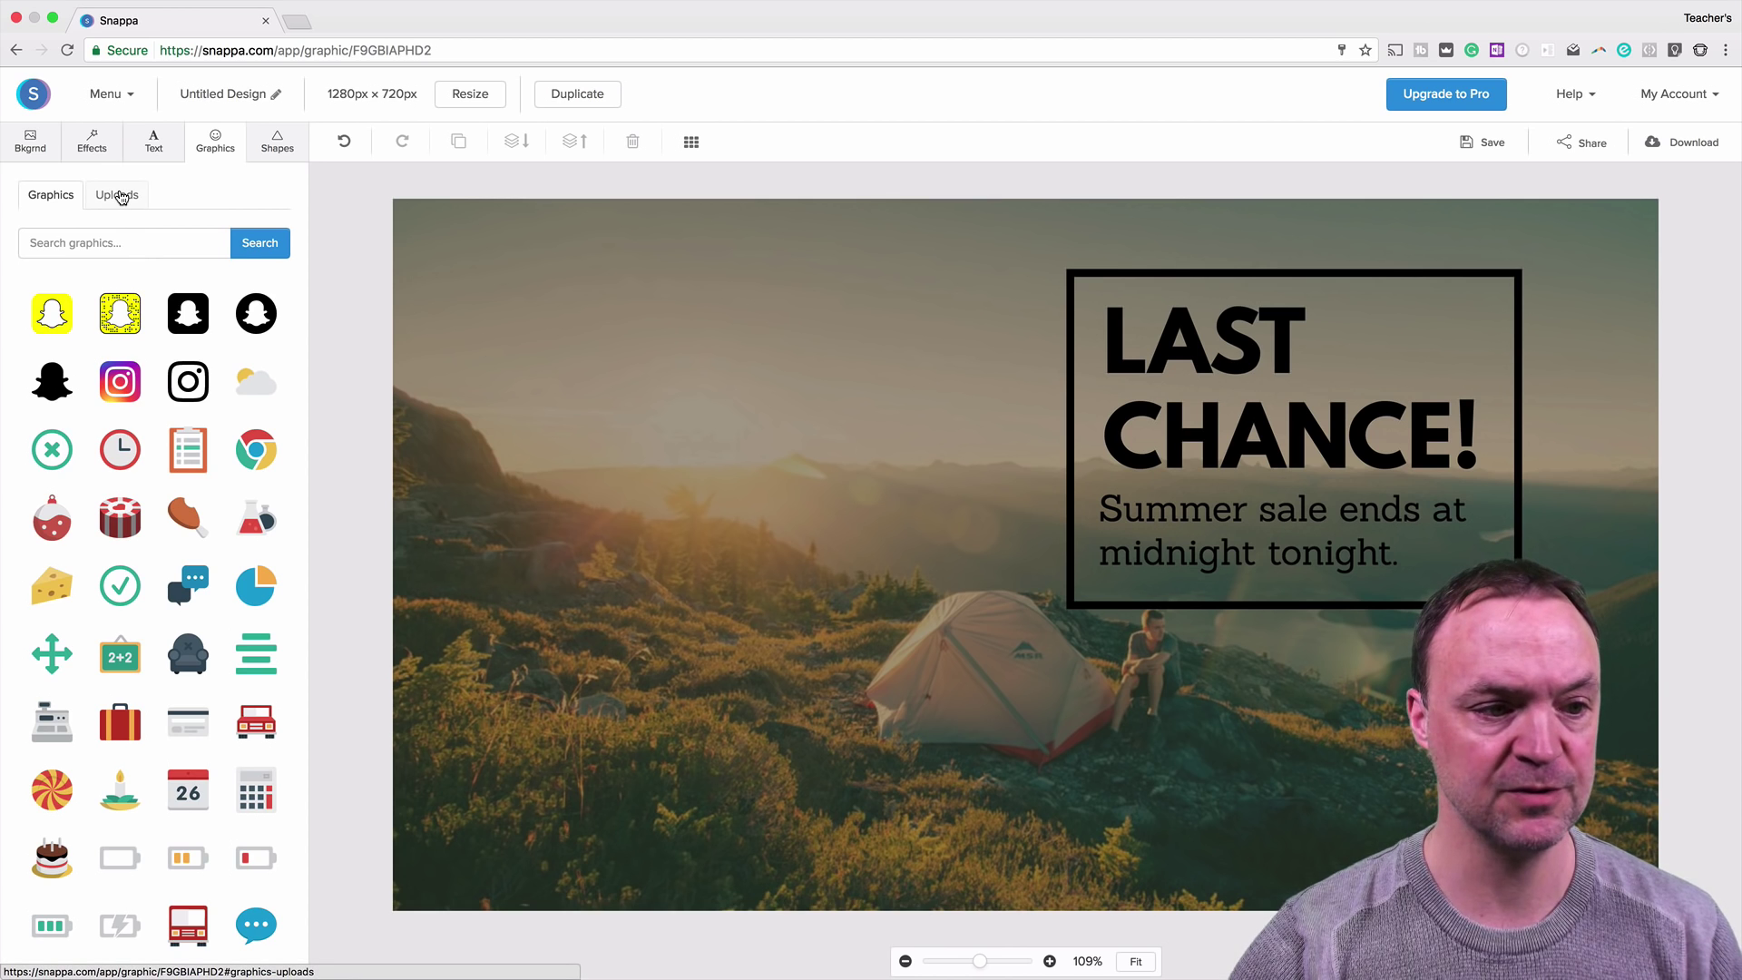
left_click(120, 381)
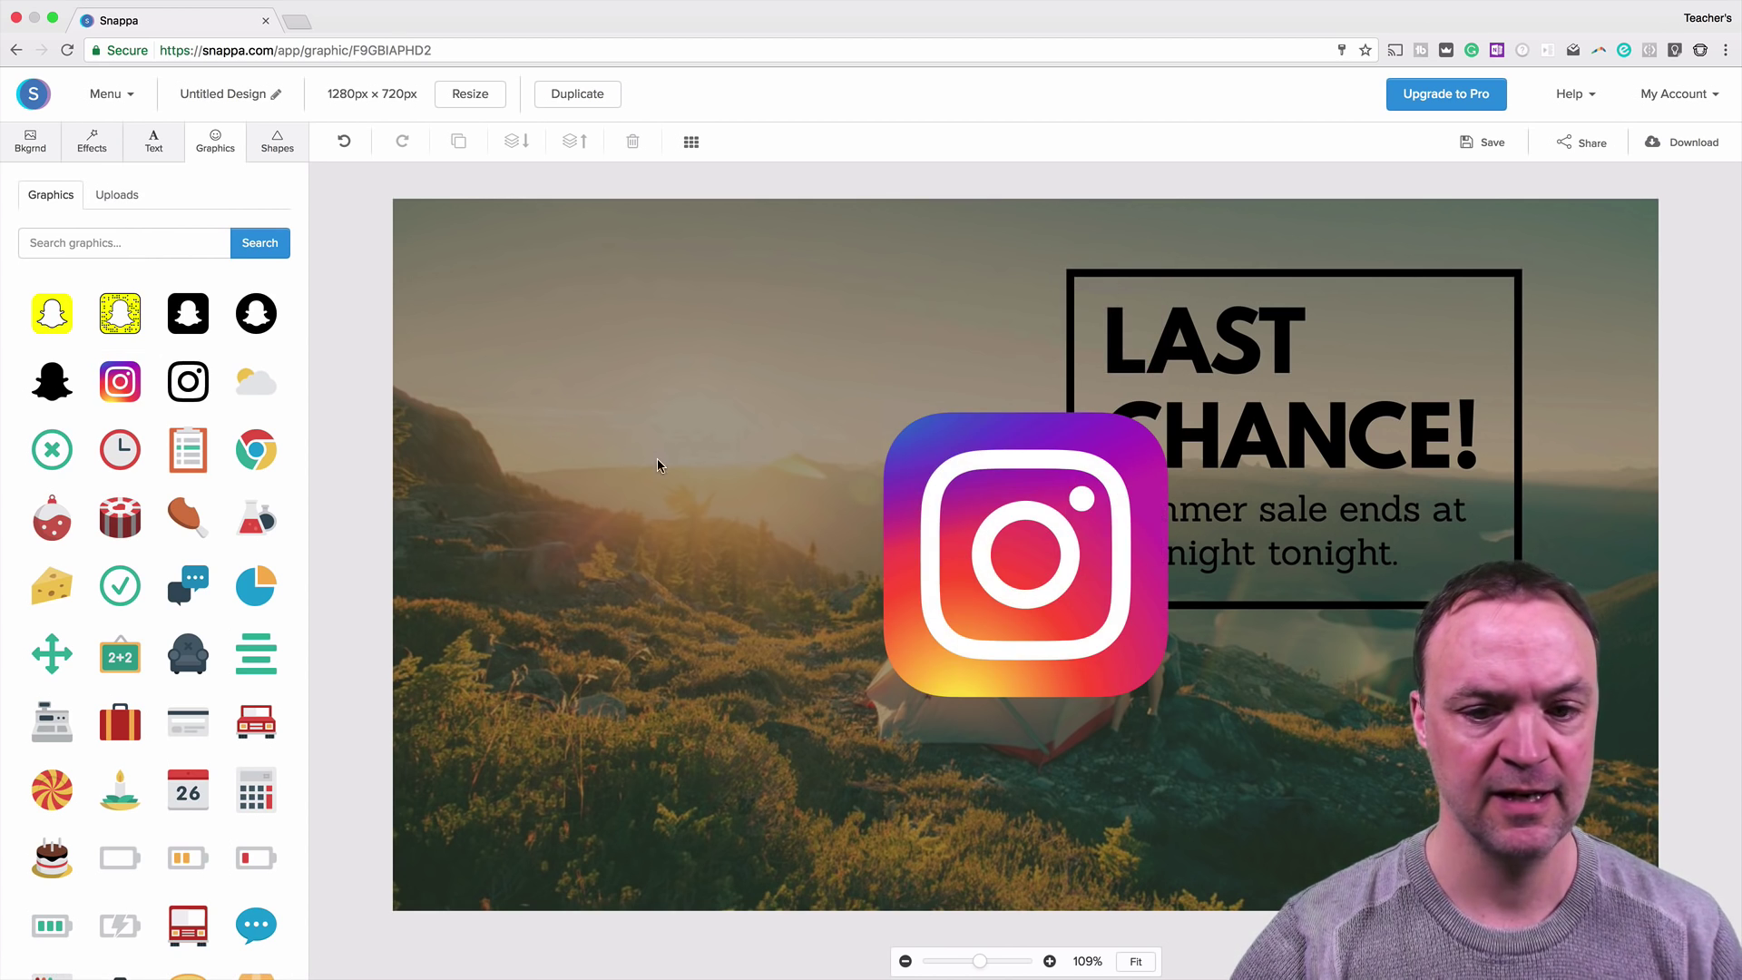
left_click(1108, 536)
left_click_drag(1167, 420, 634, 677)
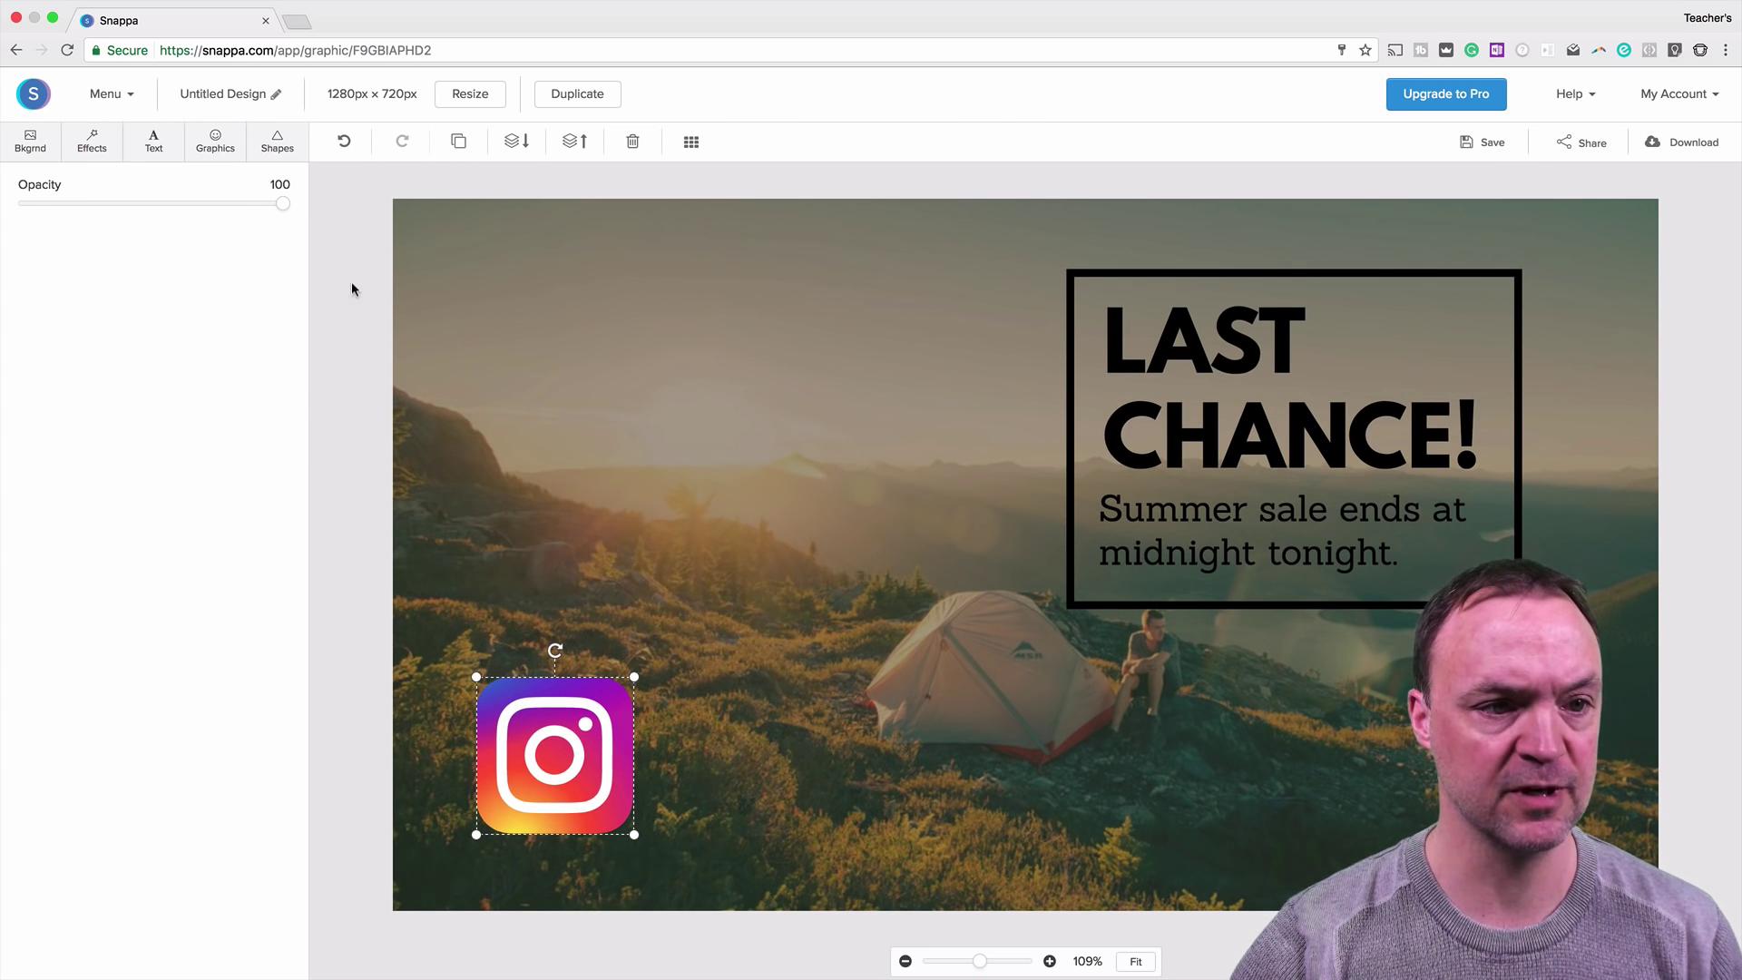
Look at the available shapes and the file formats offered for downloading the thumbnail
left_click(265, 150)
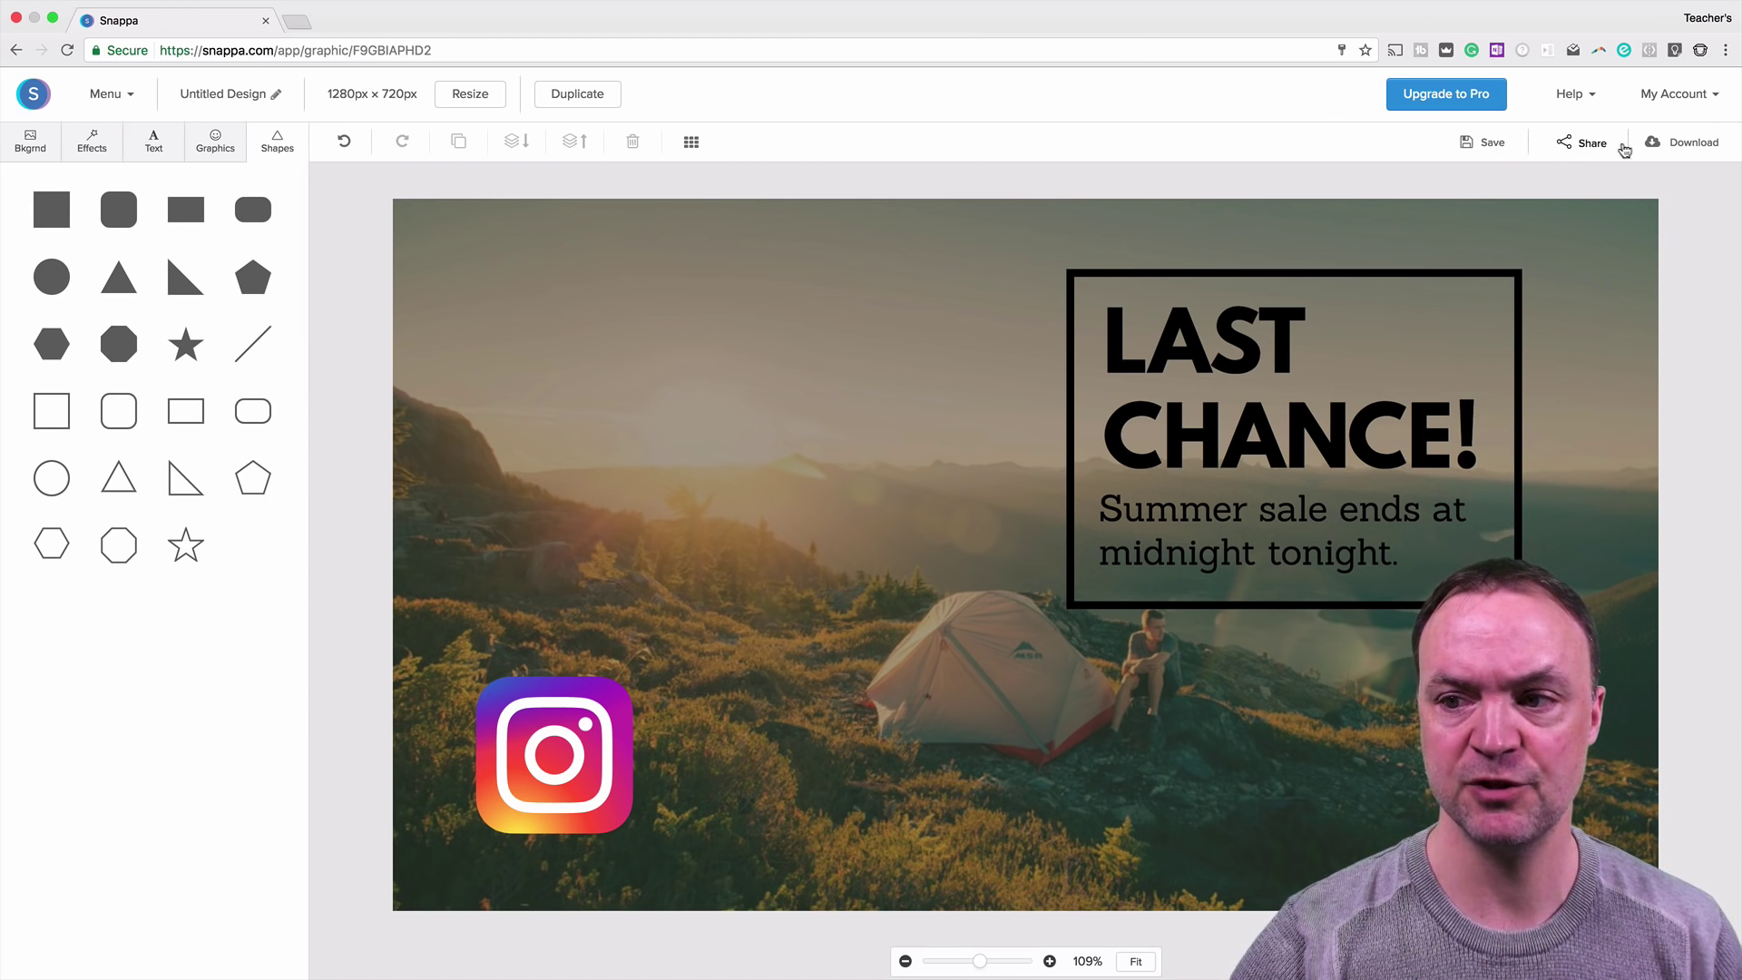
left_click(1674, 142)
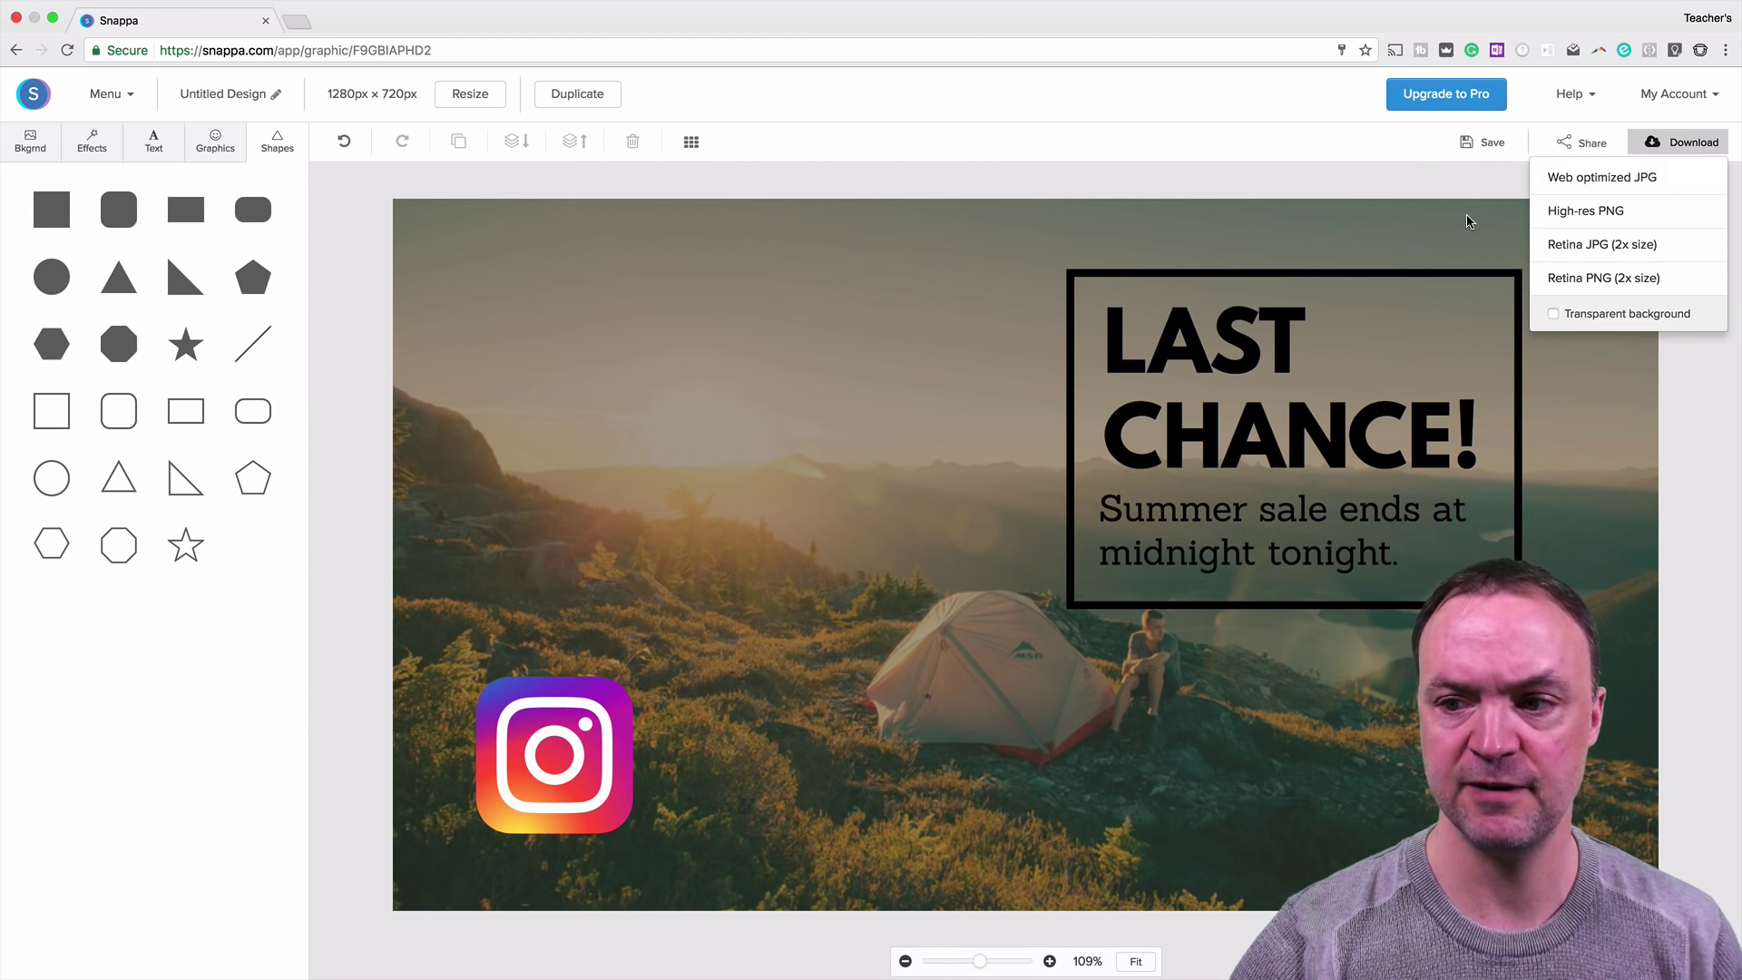
Try to turn on a transparent background for the thumbnail download and dismiss the upgrade offer
left_click(1577, 315)
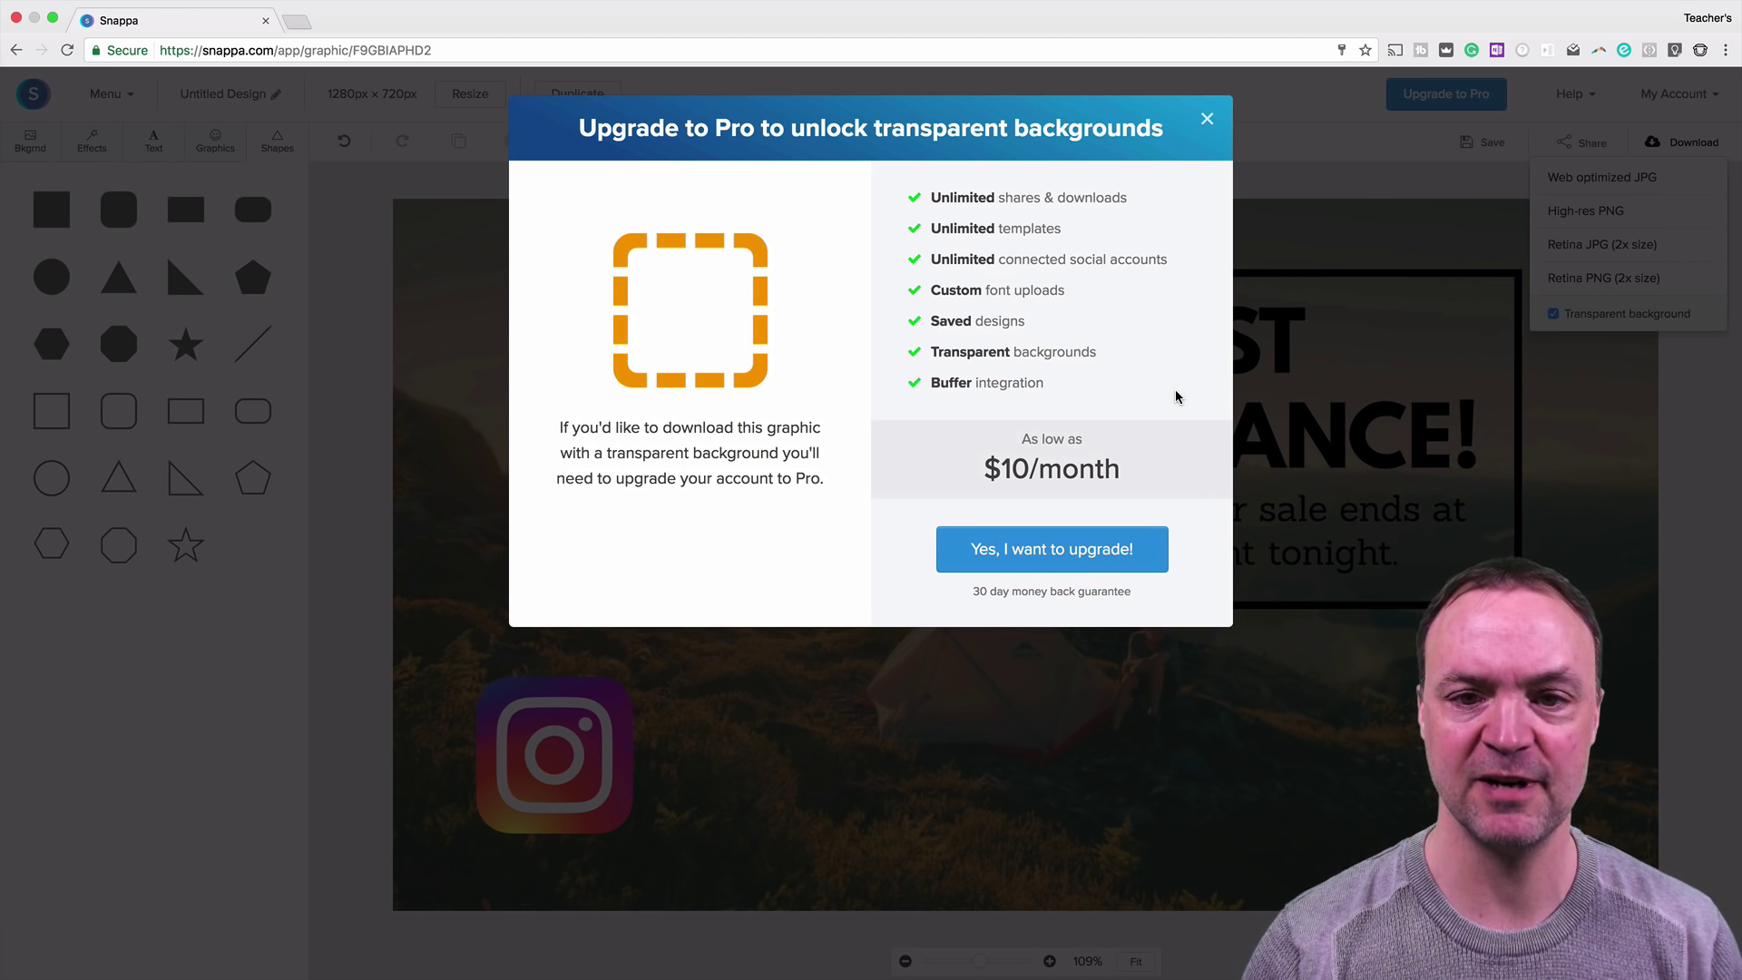
left_click(1206, 124)
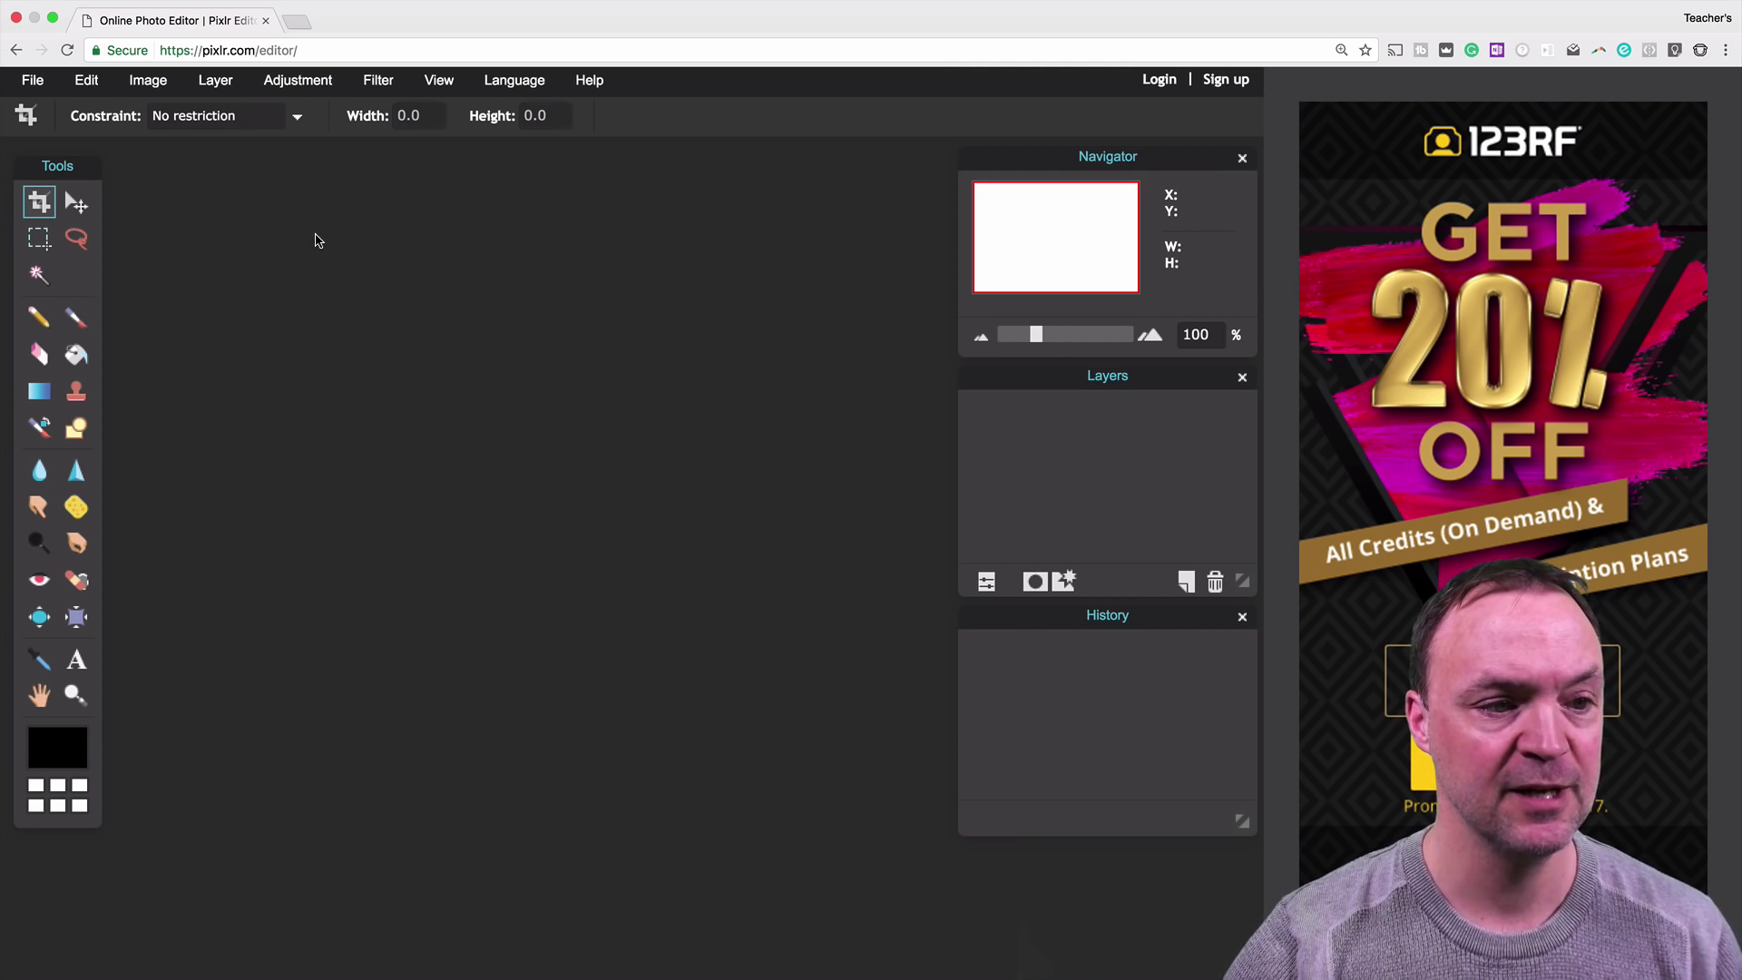
In Pixlr Editor, create a blank 800 x 600 image and paint a stroke on it with the size 50 black brush
left_click(33, 84)
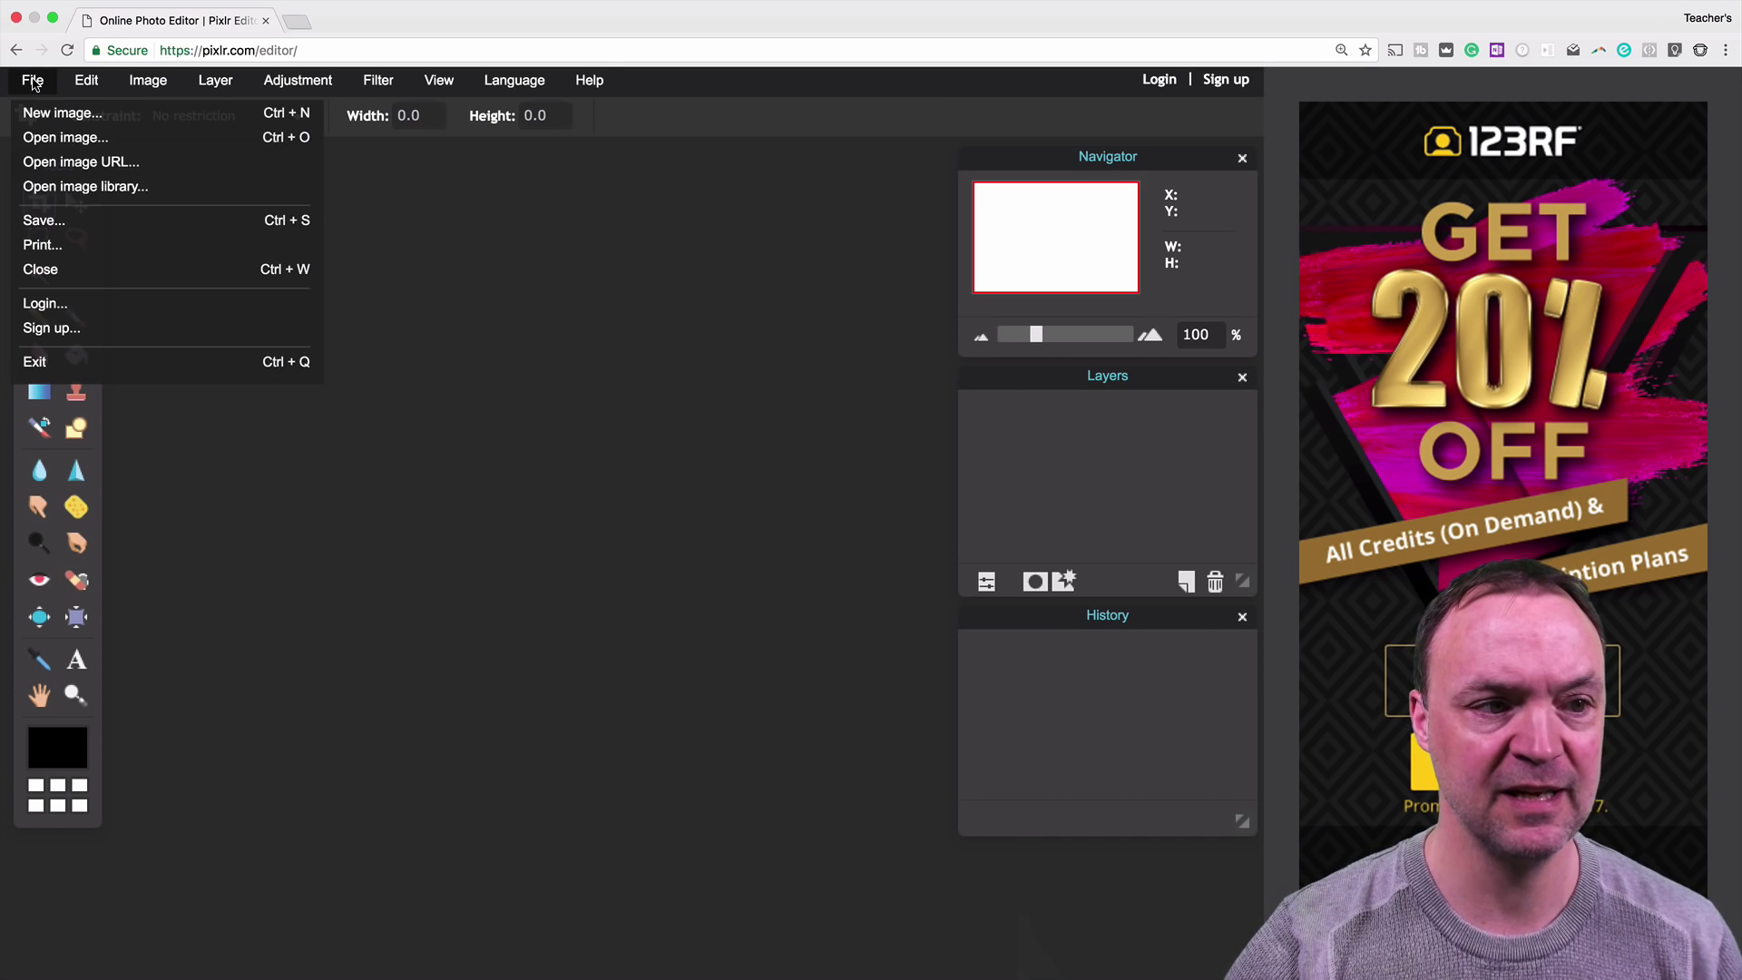
left_click(60, 114)
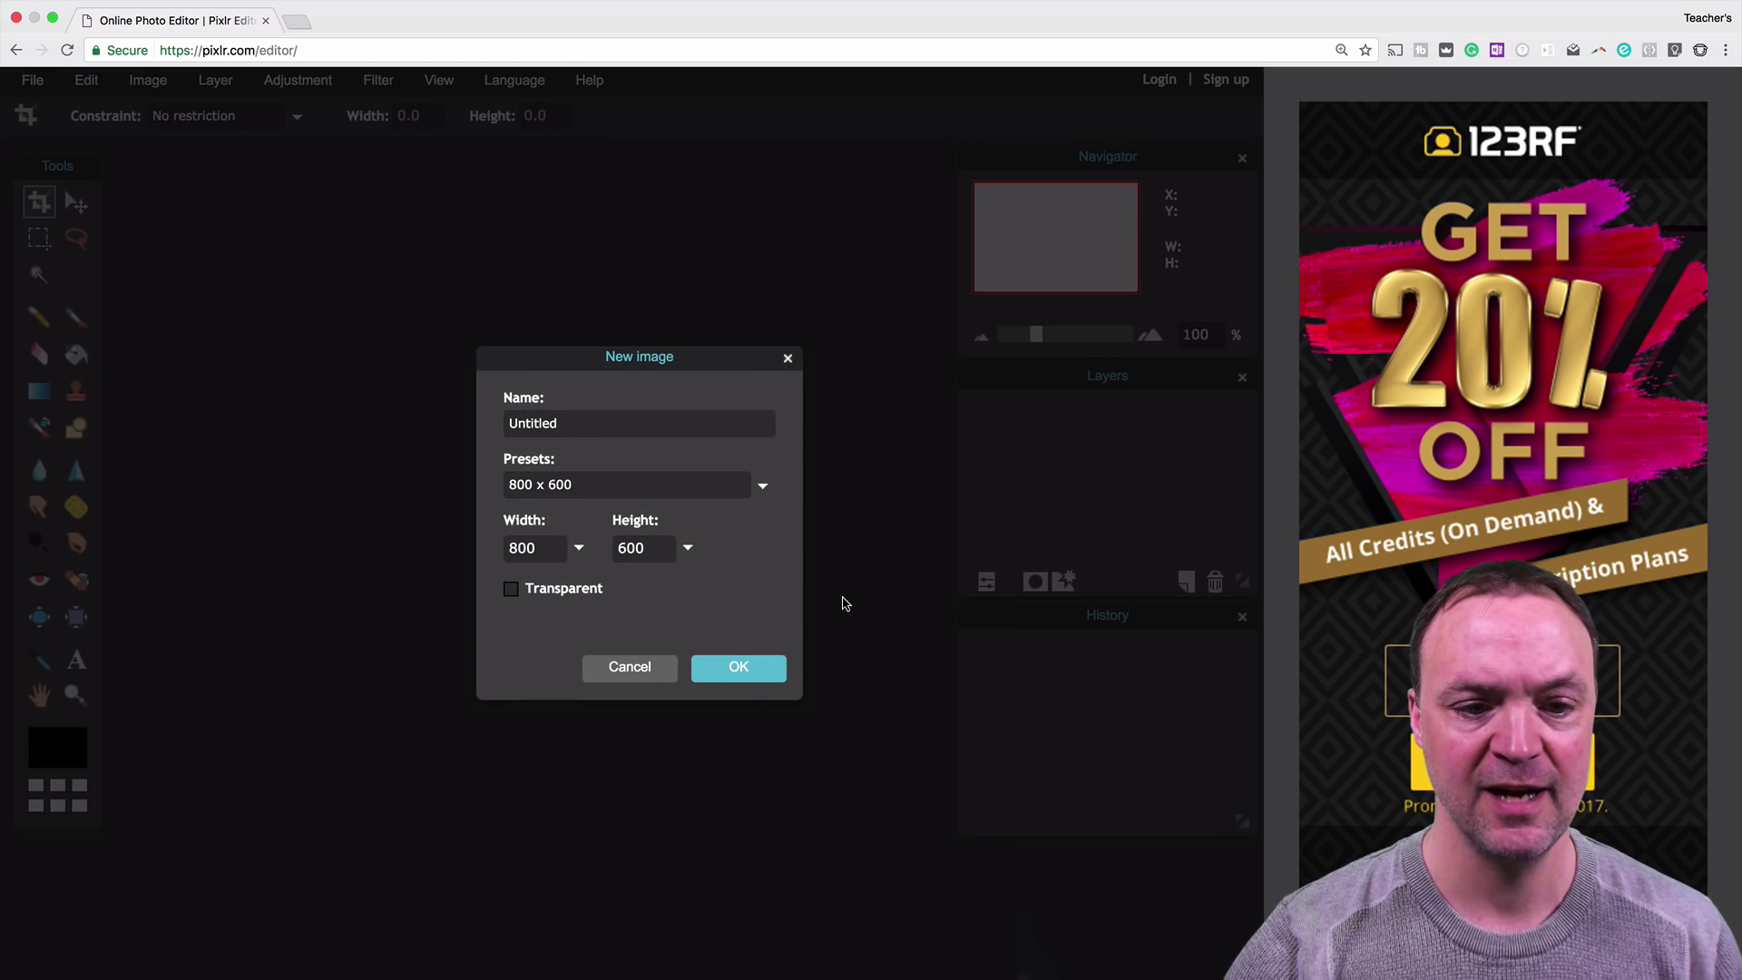
left_click(750, 669)
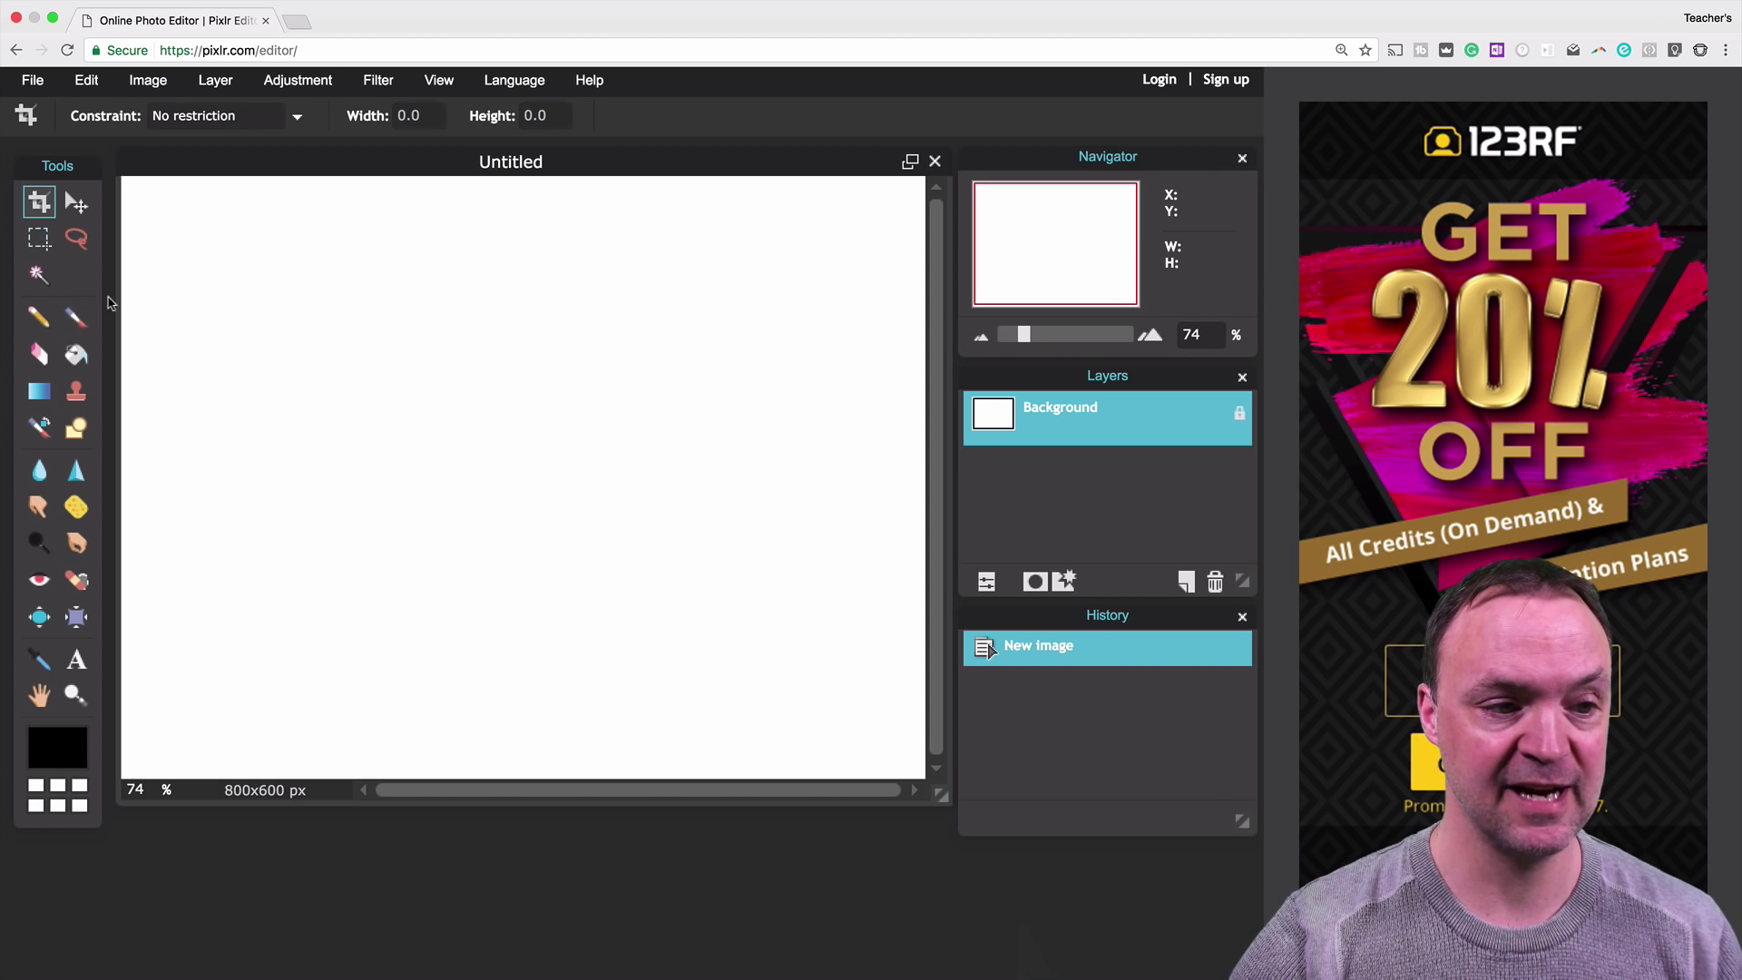
left_click(77, 317)
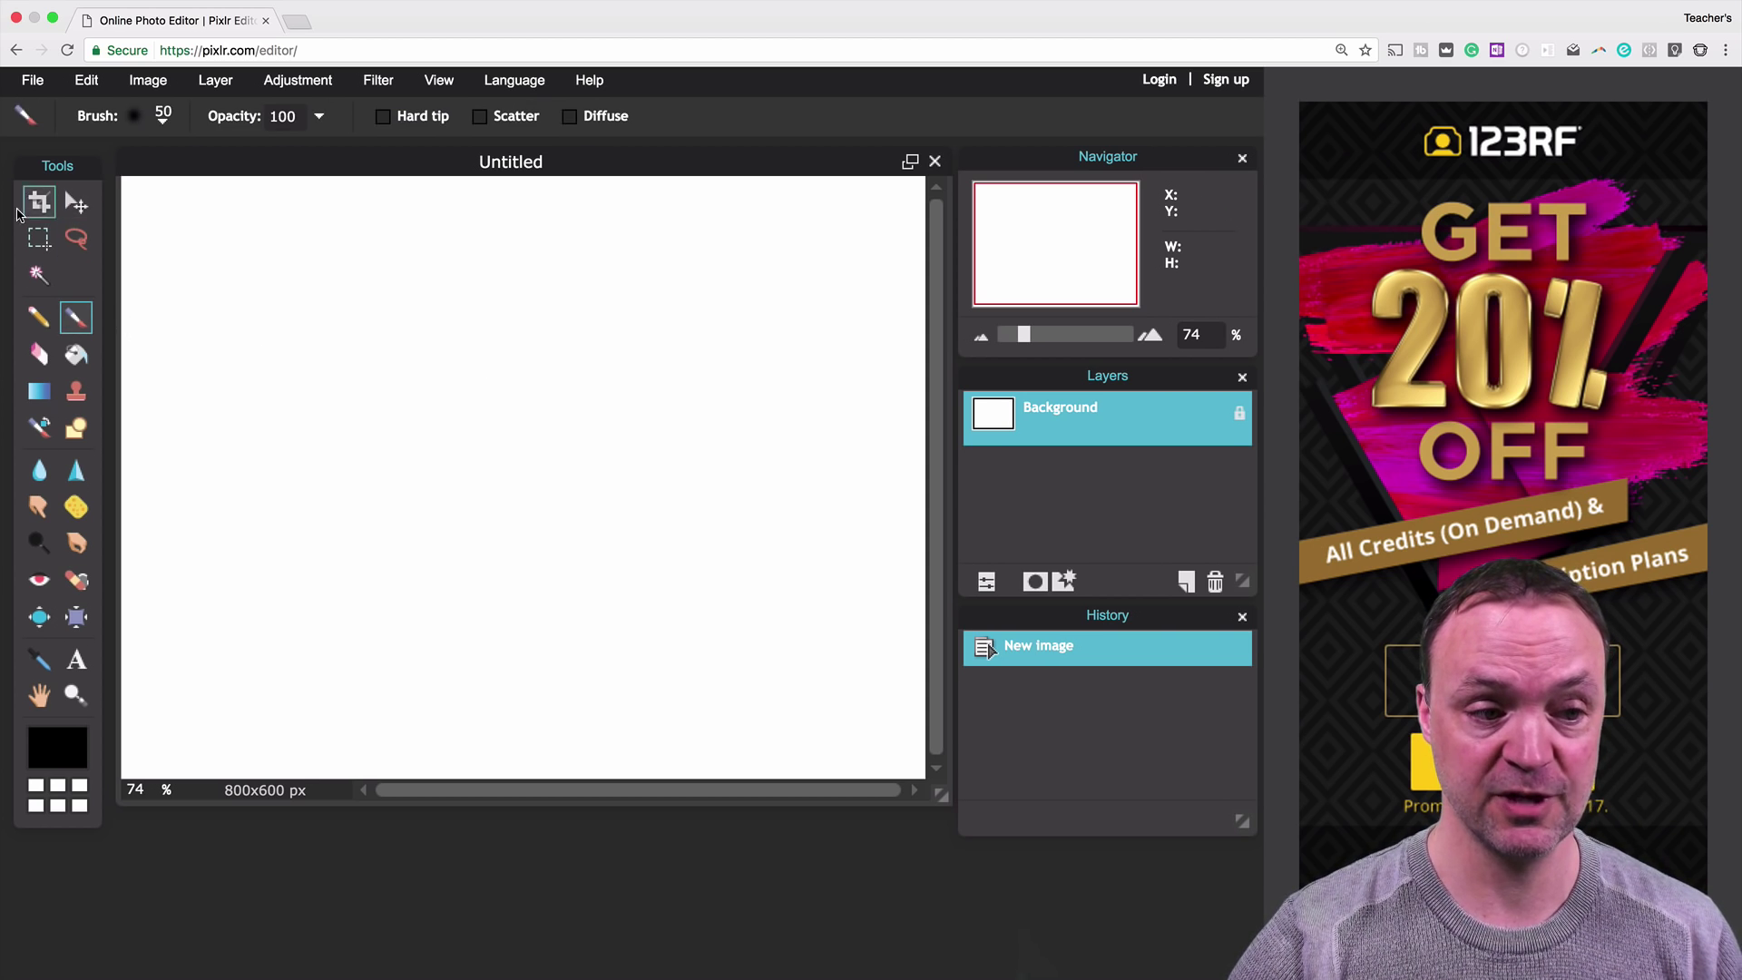
mouse_move(270, 399)
left_mouse_down()
mouse_move(334, 324)
mouse_move(398, 406)
mouse_move(518, 439)
mouse_move(601, 350)
mouse_move(610, 314)
left_mouse_up()
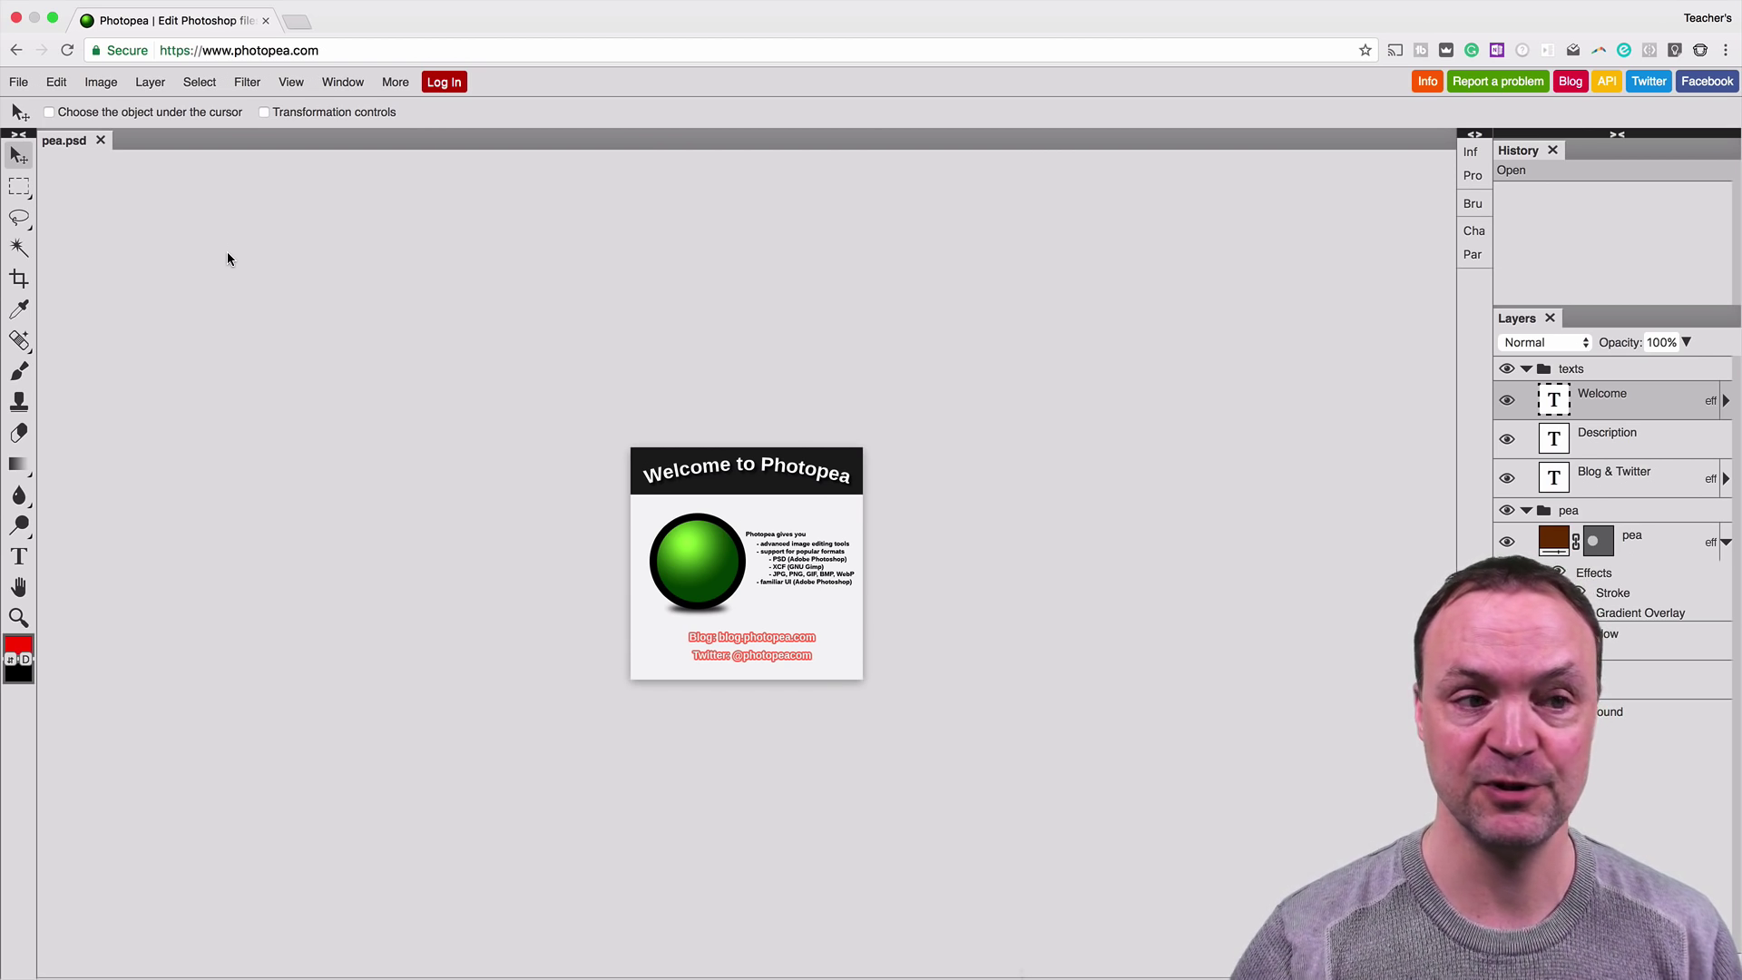
In Photopea, open autodraw.psd from the apps folder and look through its layers
left_click(18, 81)
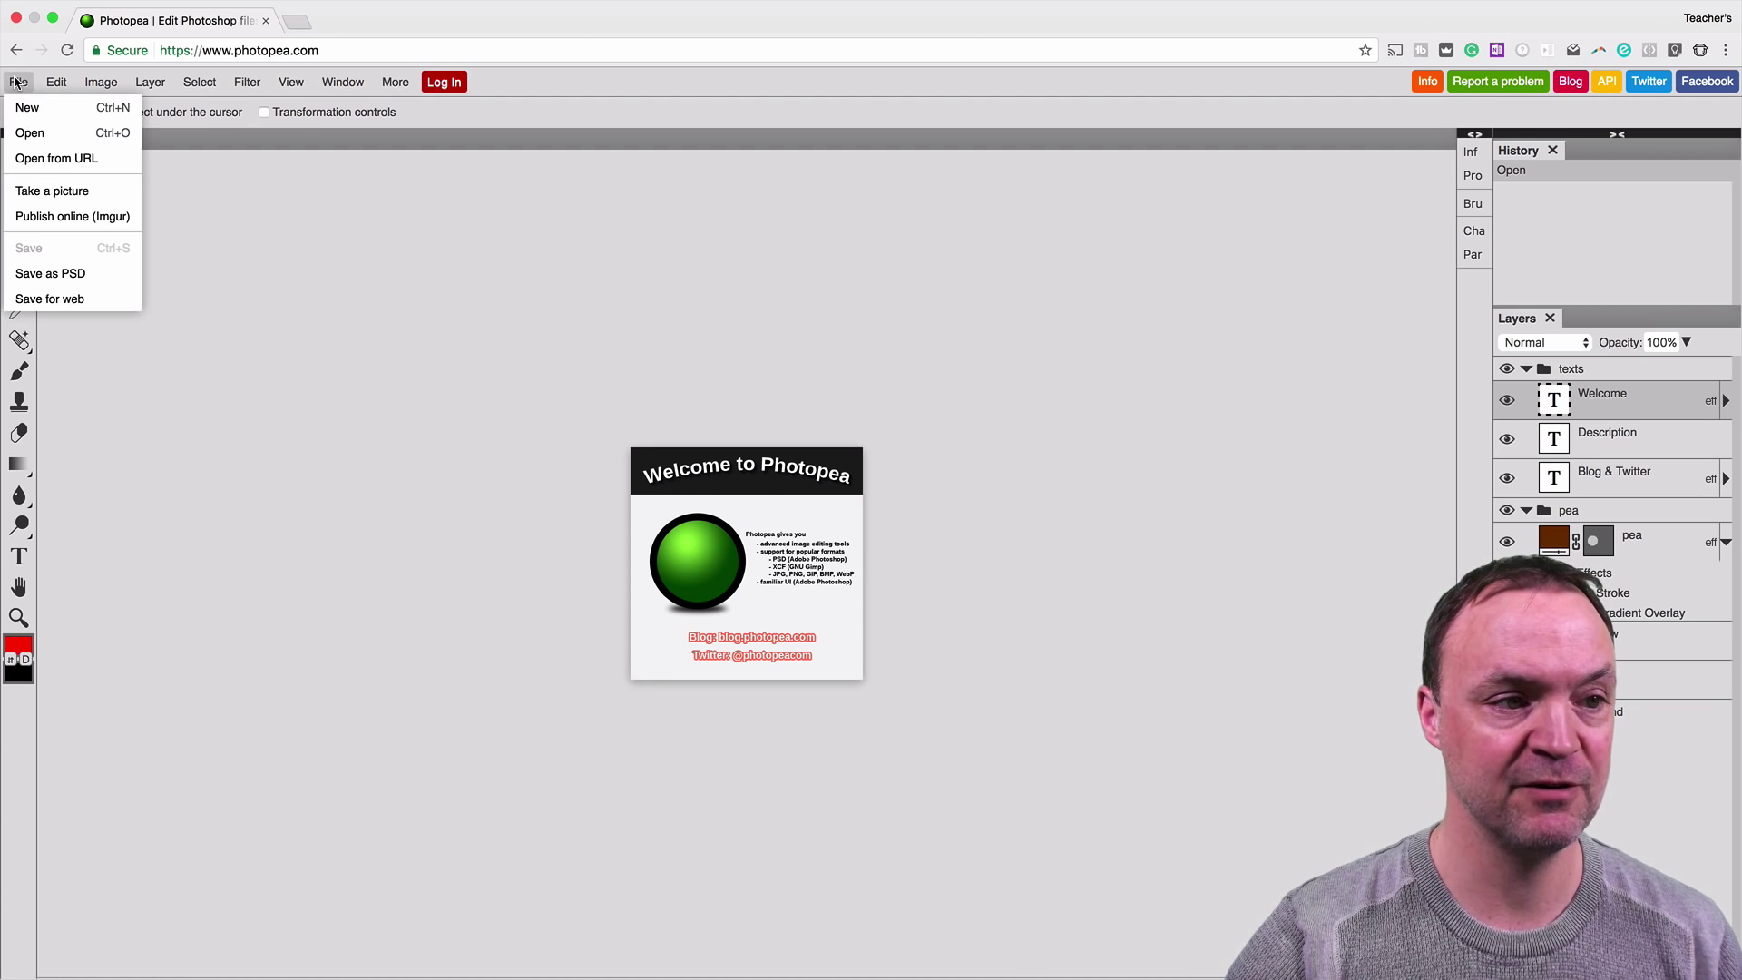
left_click(28, 140)
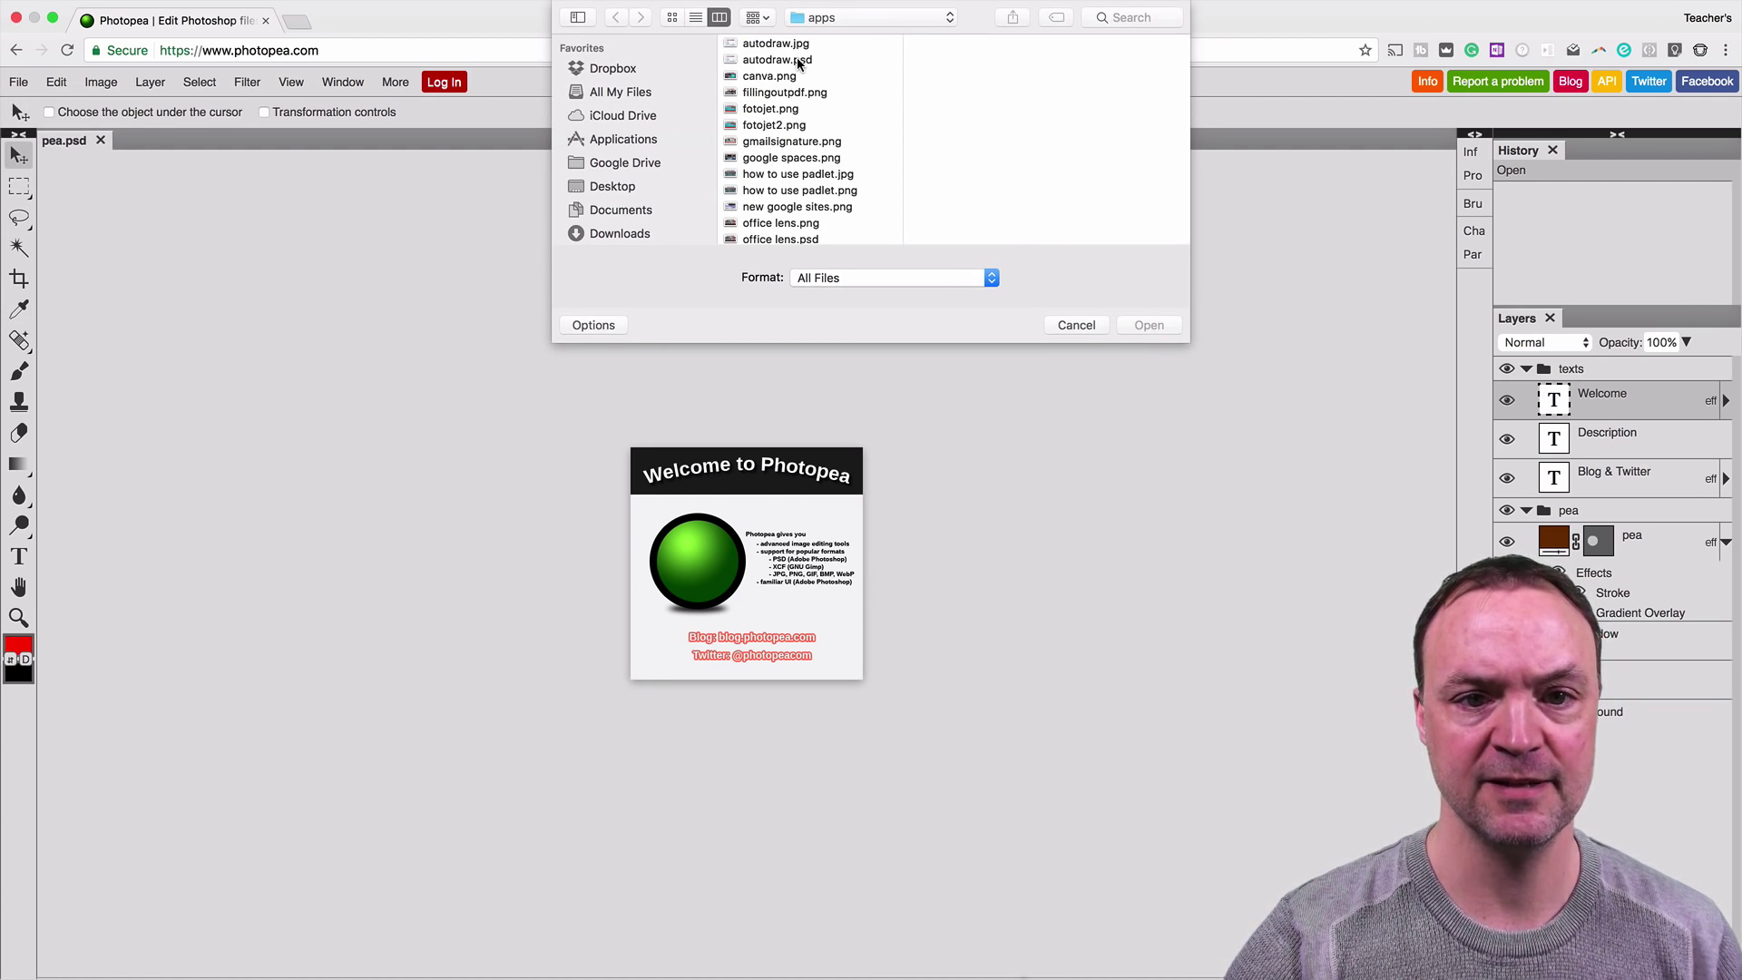
left_click(803, 62)
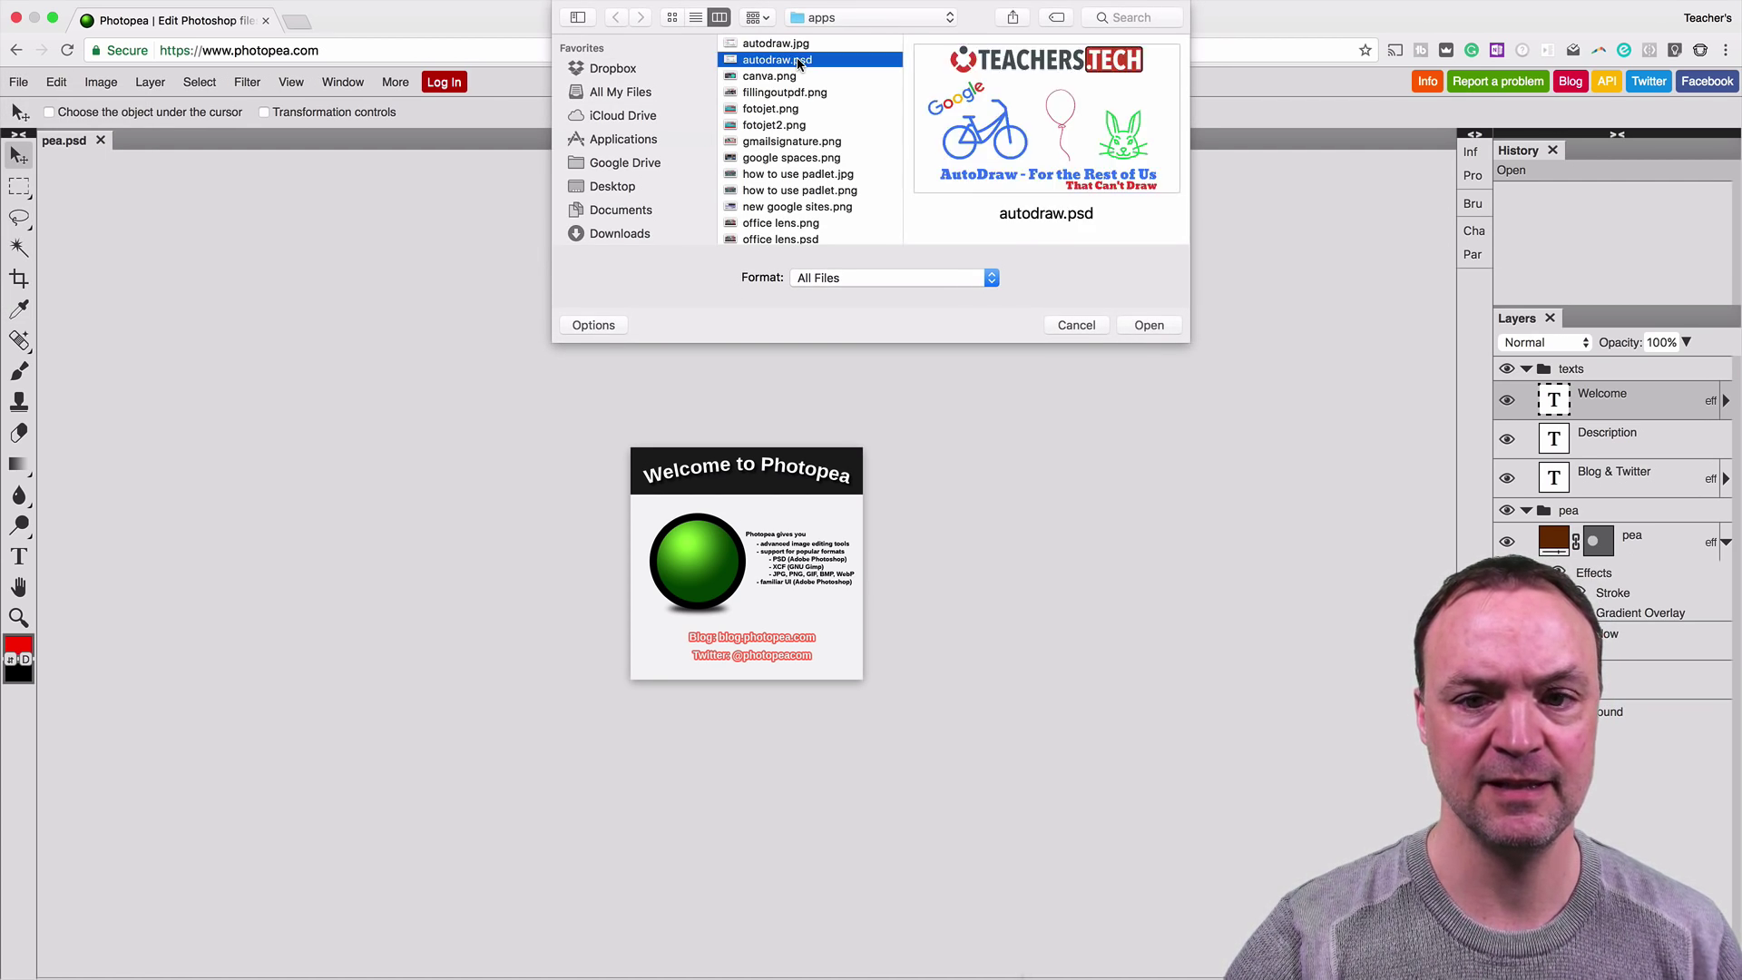
left_click(1147, 326)
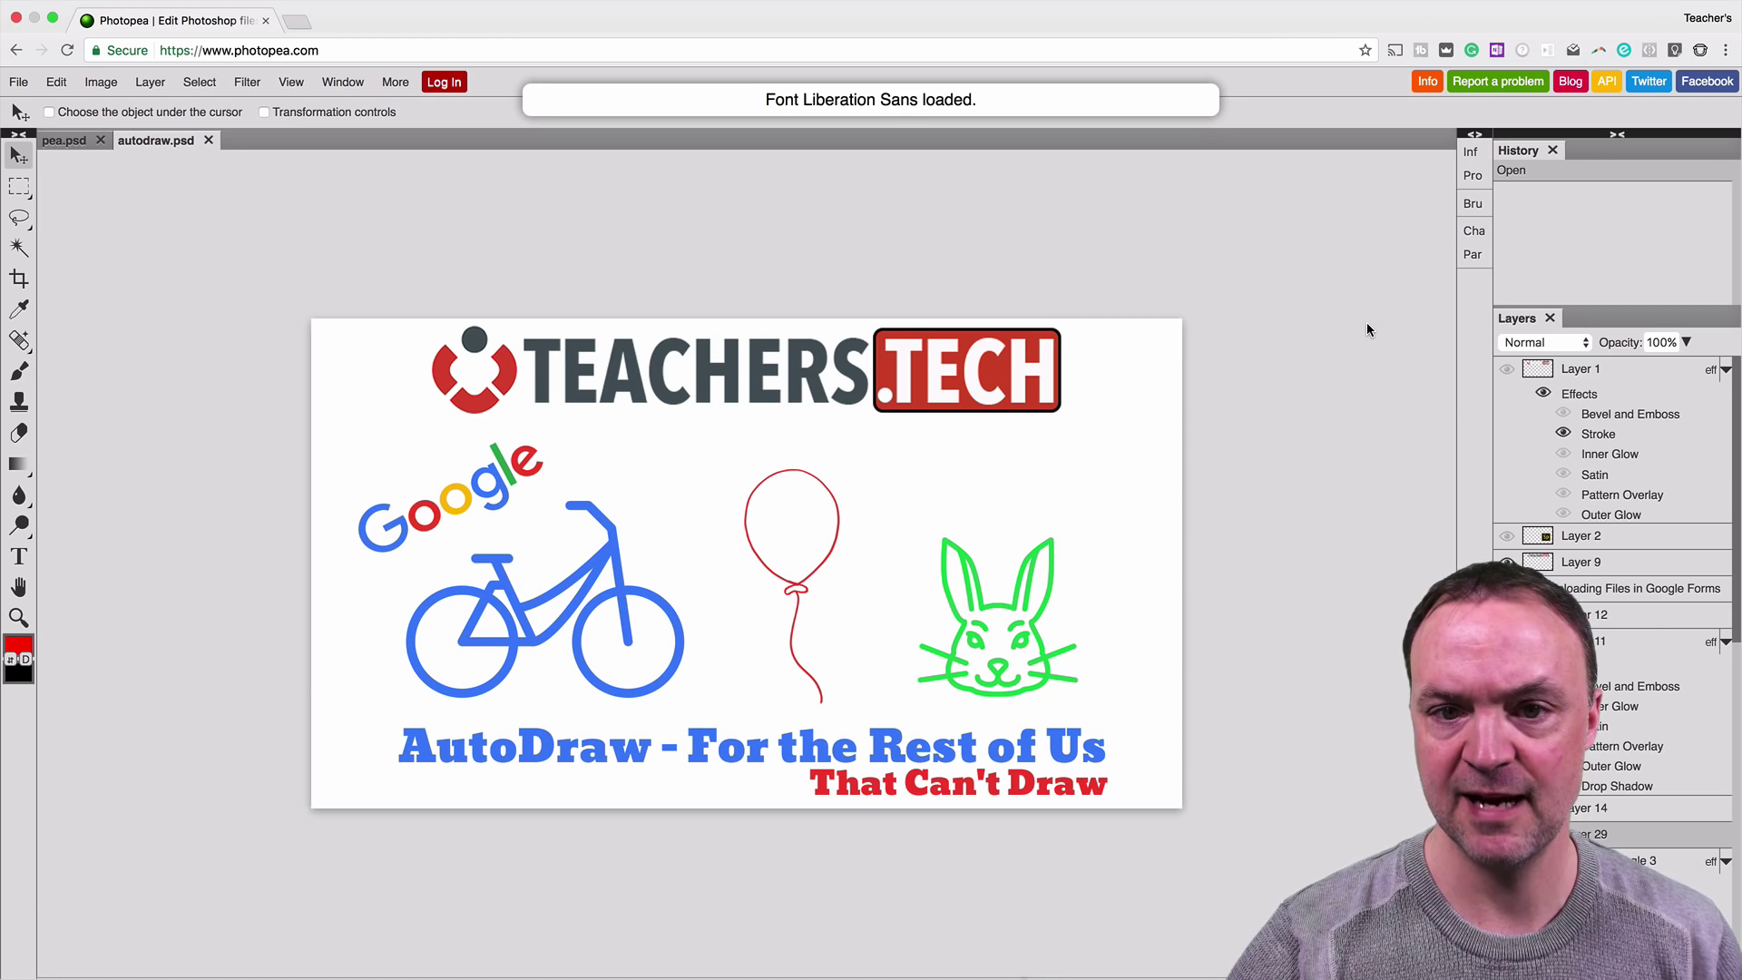
scroll(1571, 429, "down", 2)
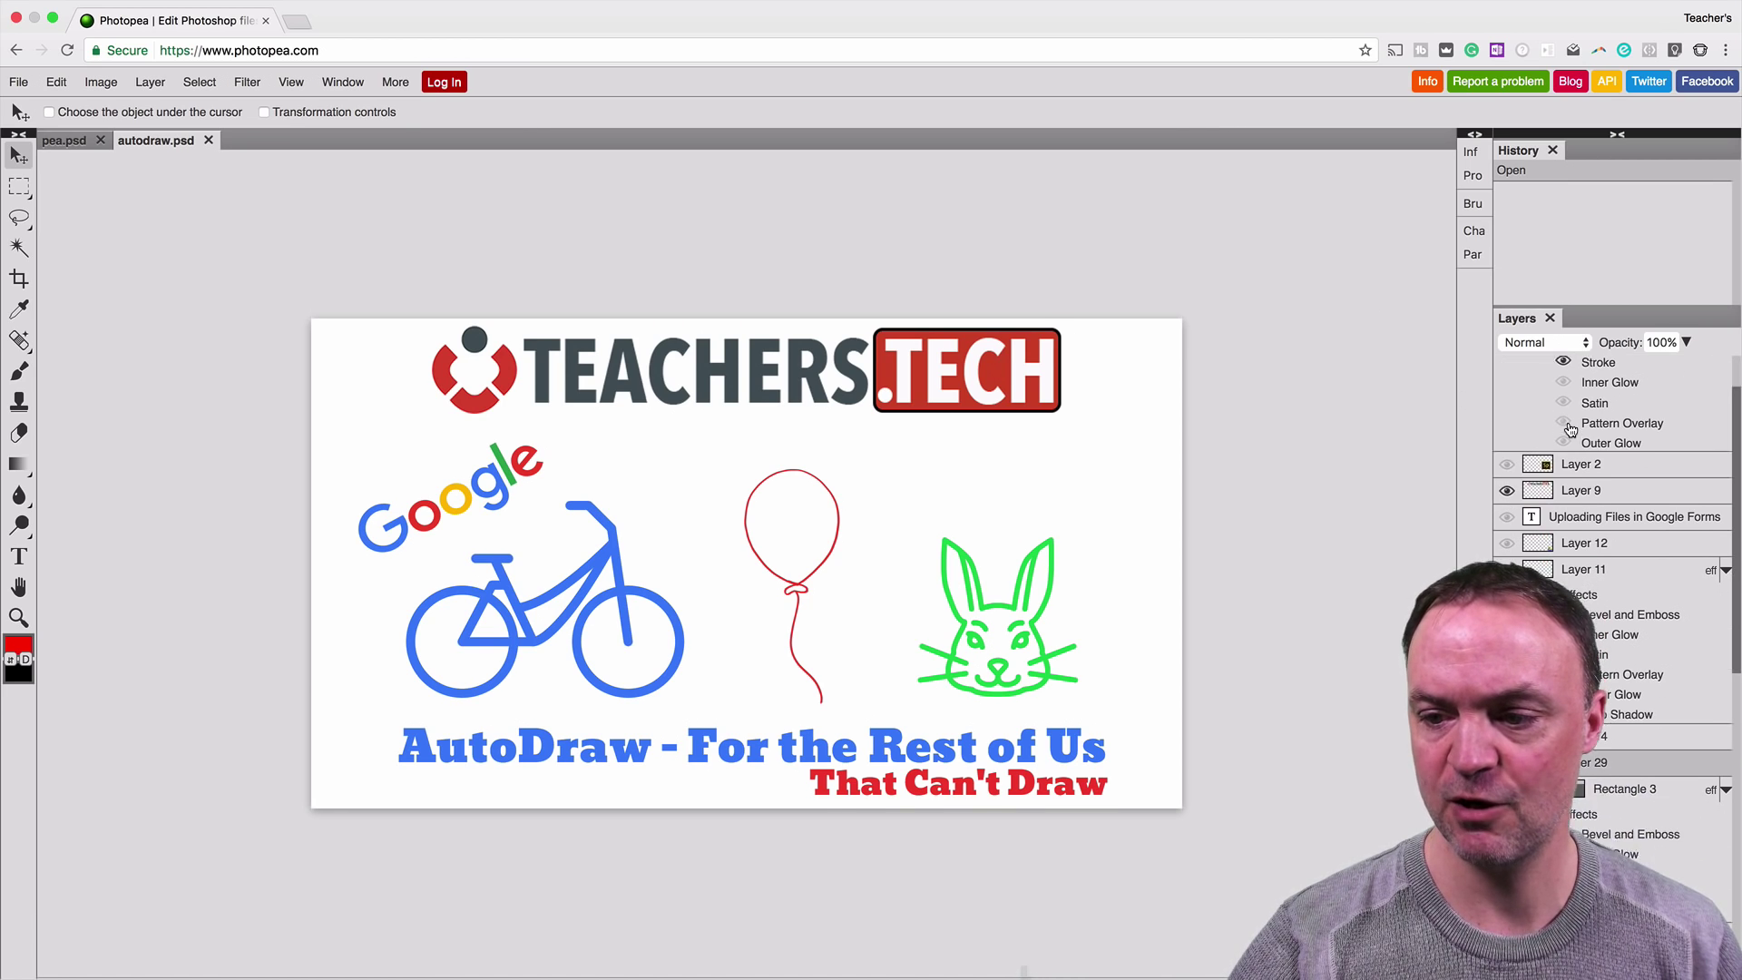
scroll(1571, 429, "down", 6)
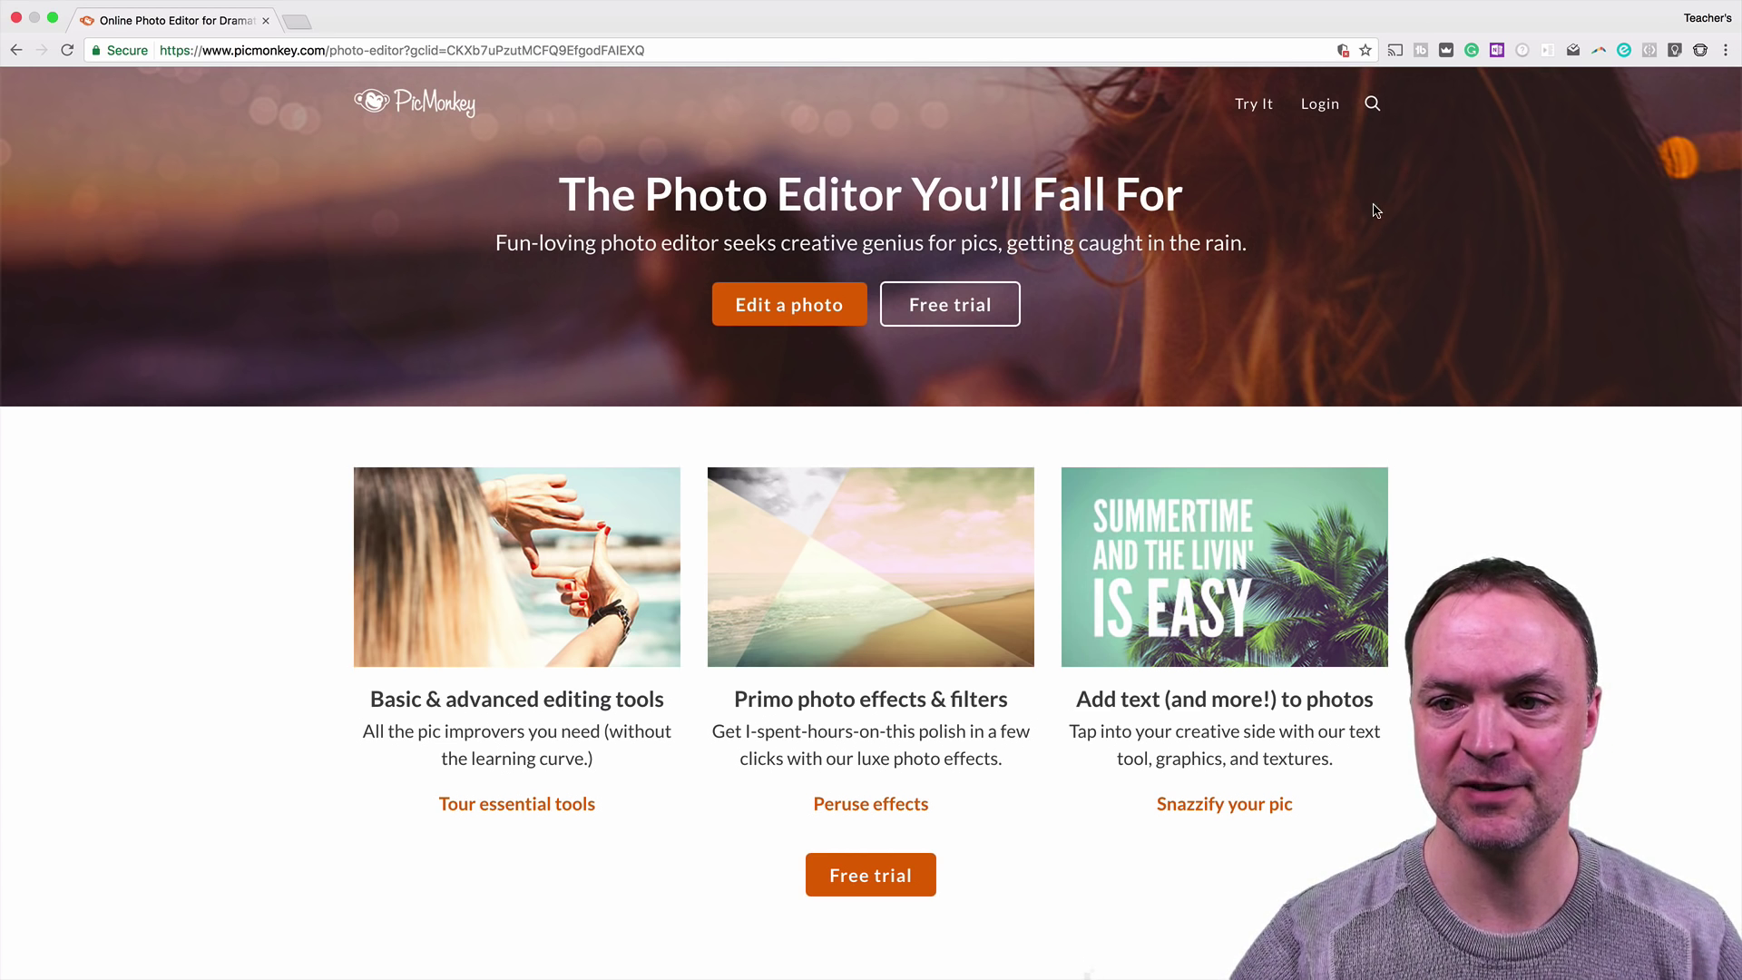
Open the PicMonkey login form and fill in the account's e-mail
left_click(1323, 107)
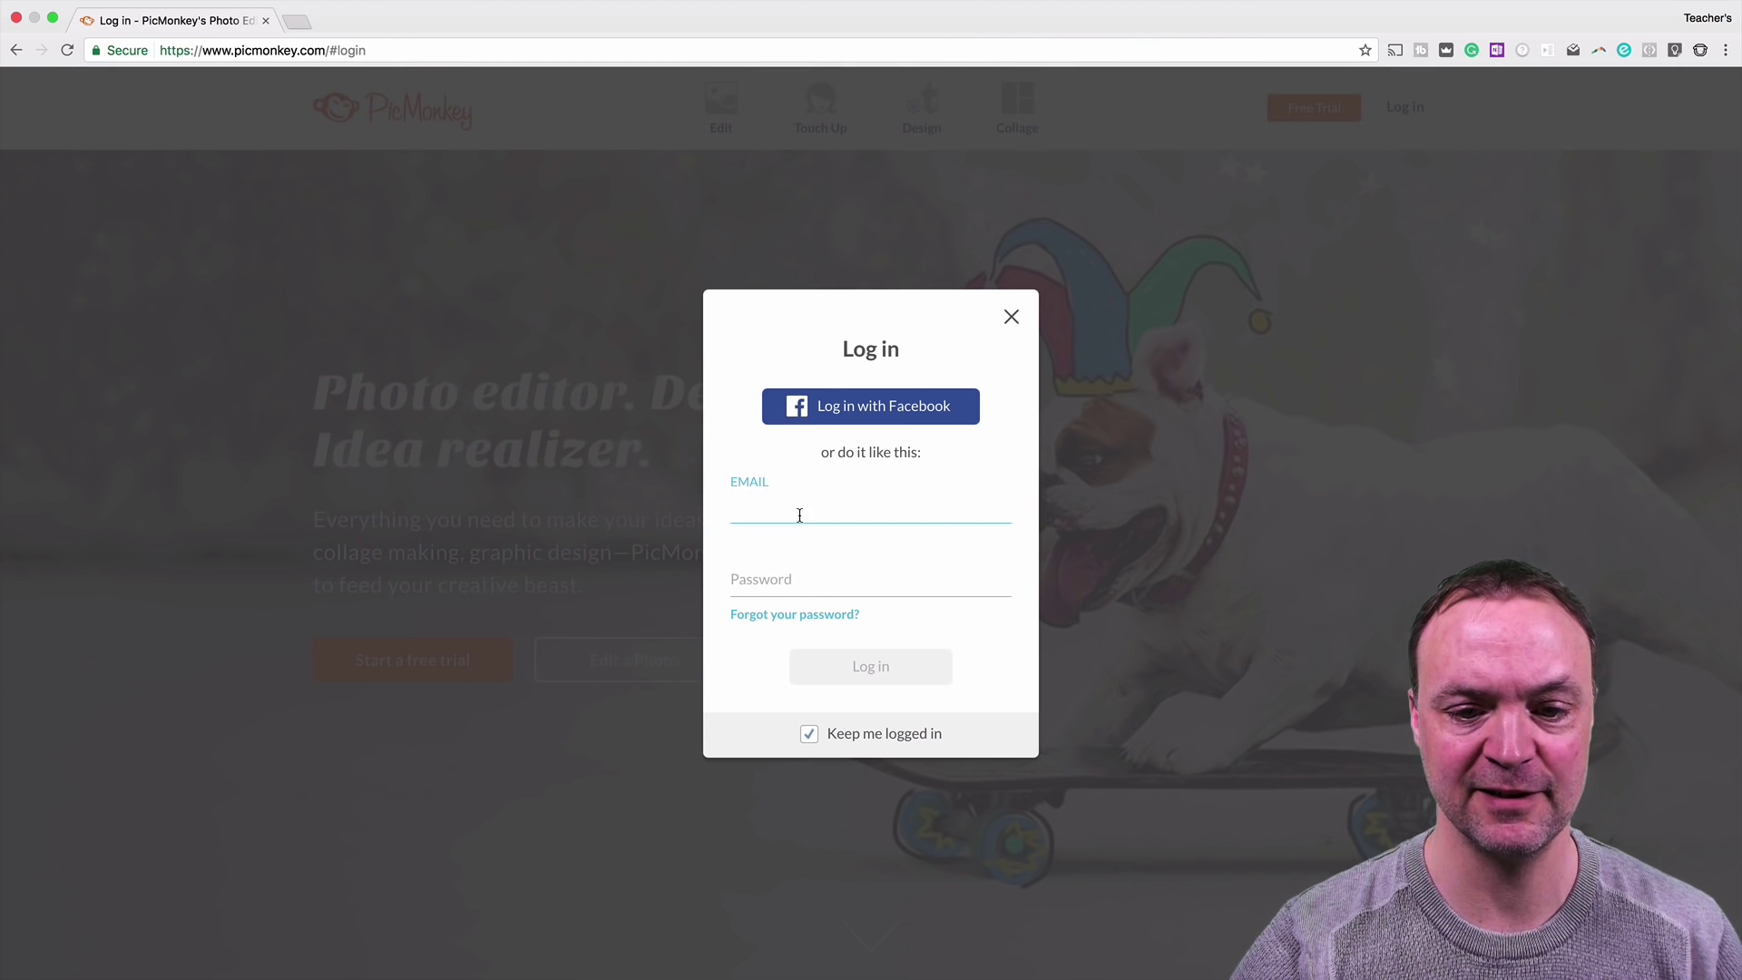
left_click(800, 514)
left_click(792, 535)
left_click(817, 510)
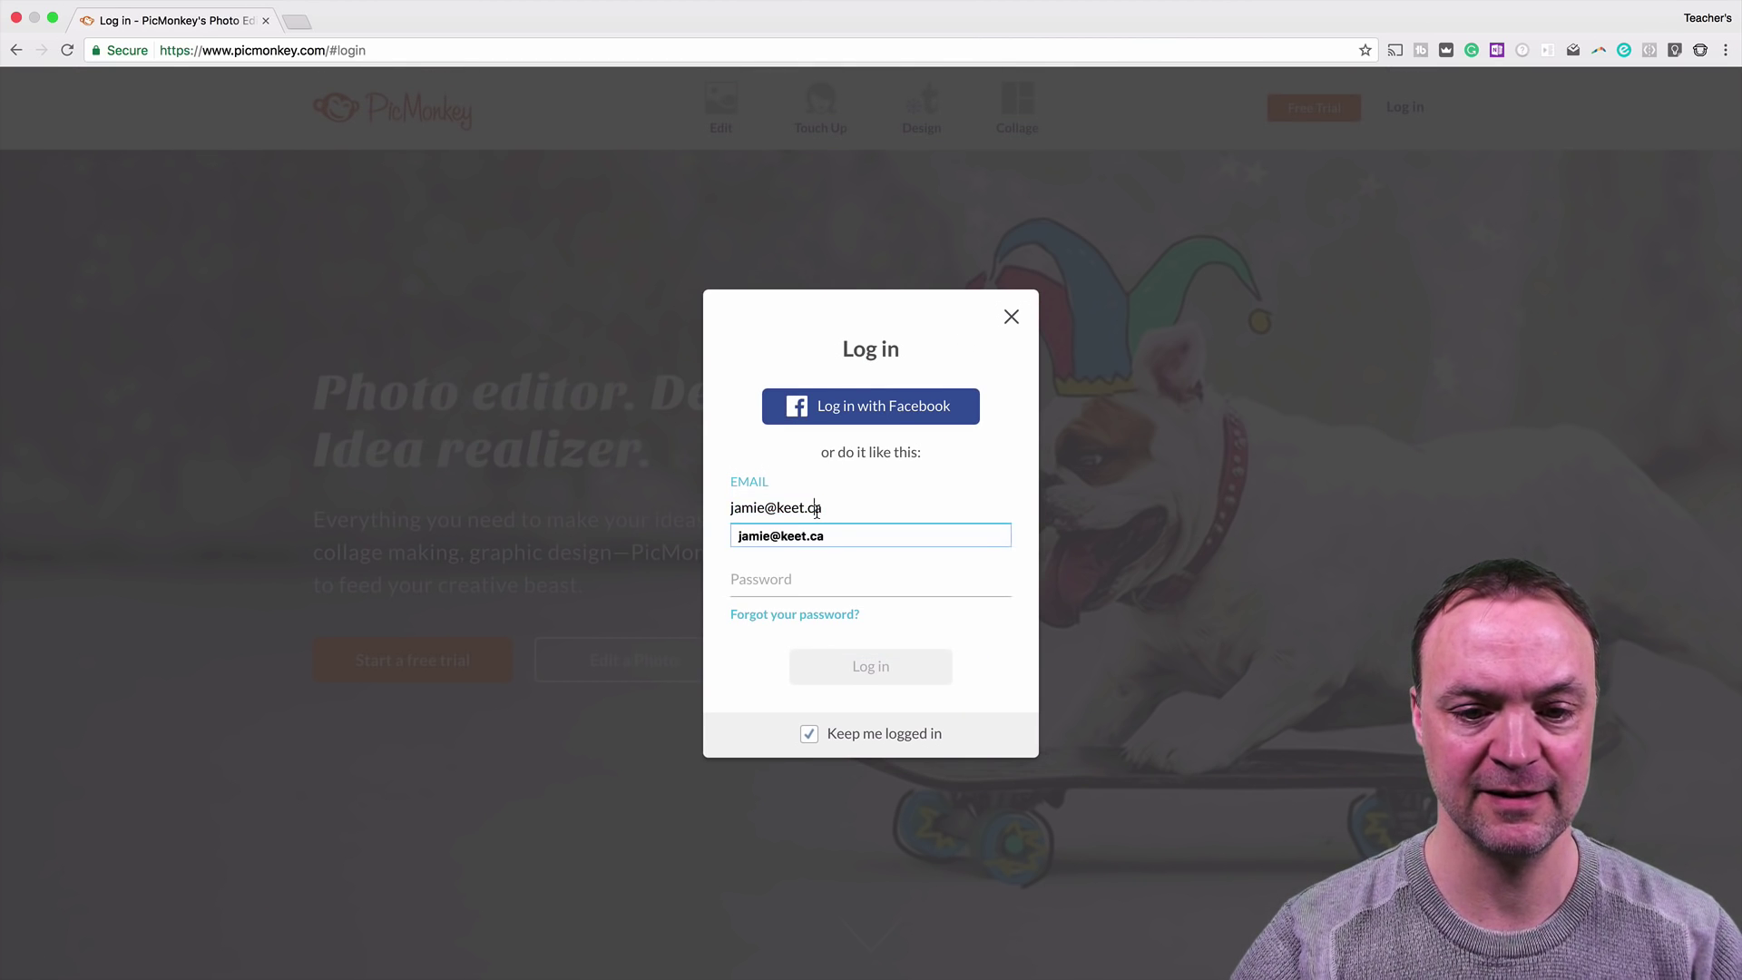
triple_click(817, 510)
type("ja")
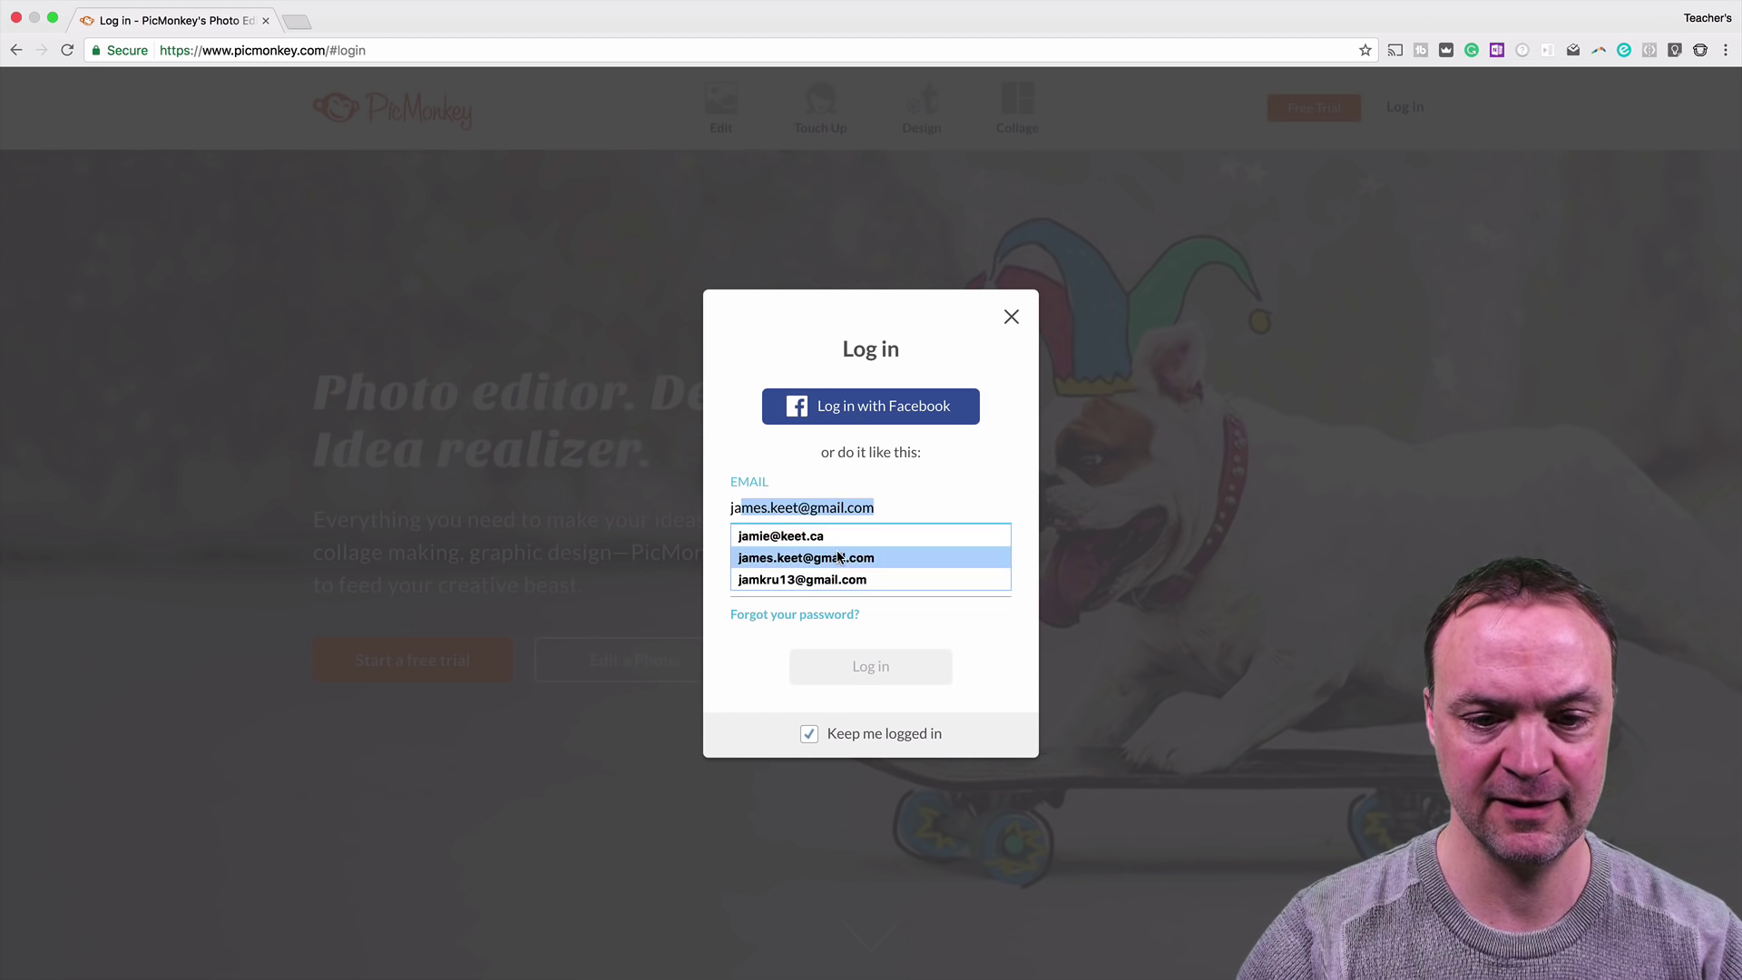
left_click(839, 557)
Enter the account password, log in and save the password in the browser
left_click(802, 578)
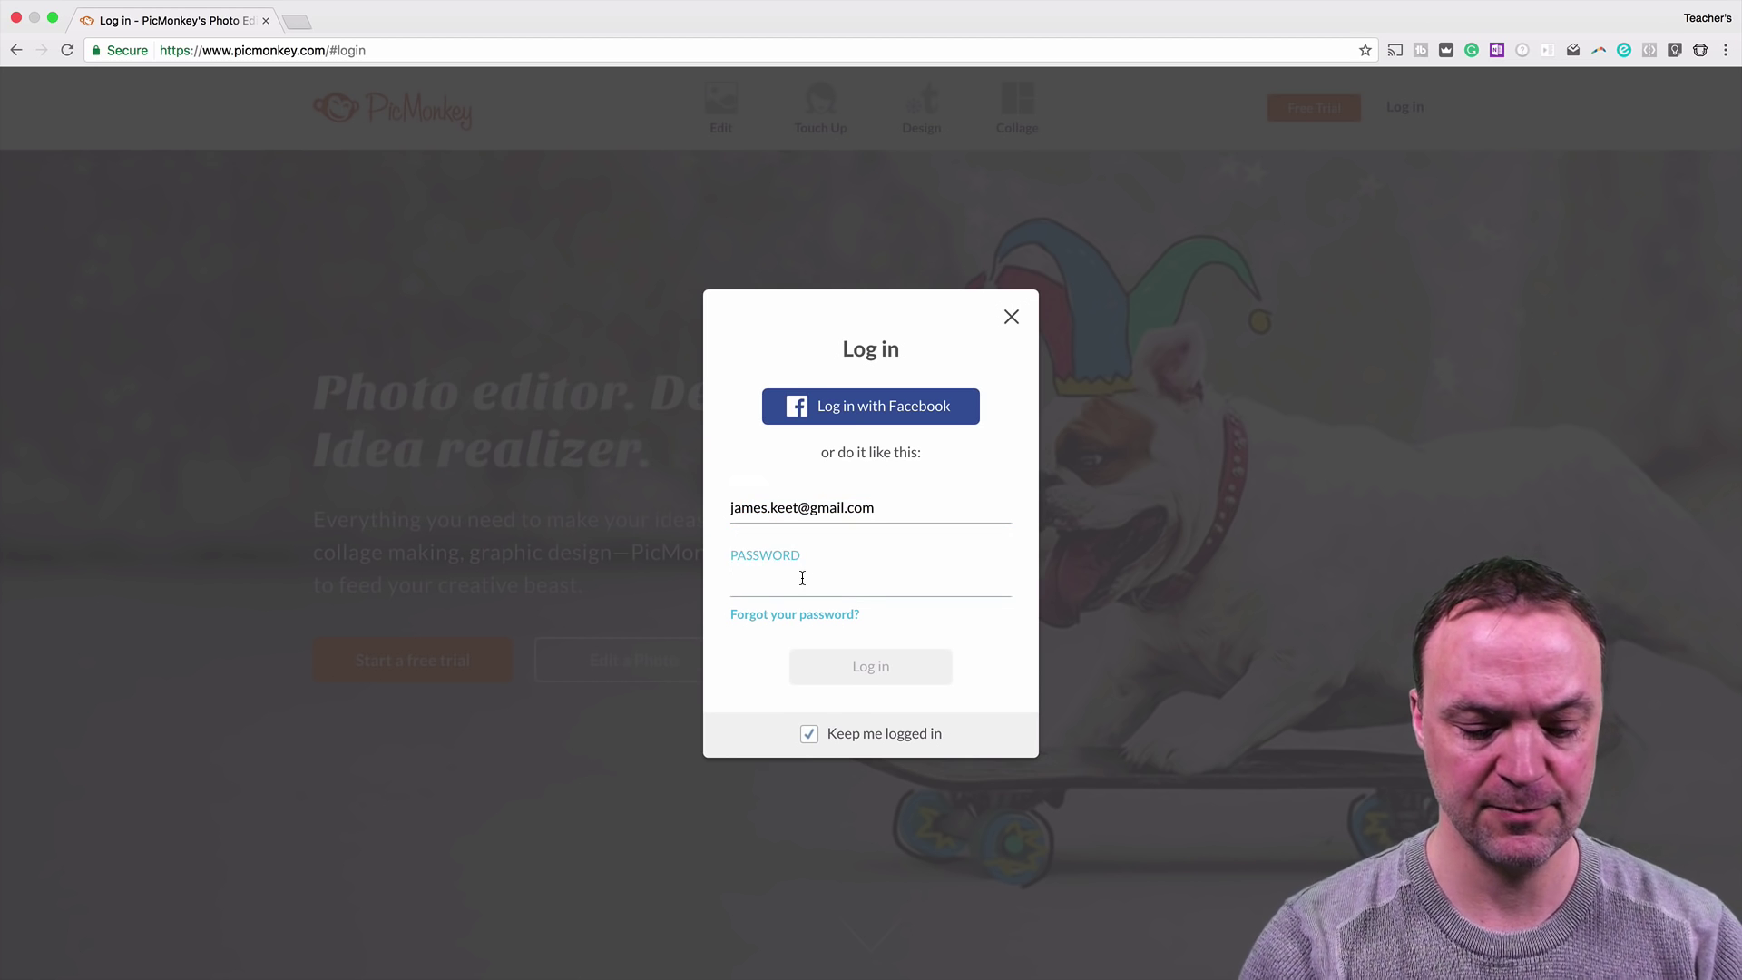
type("•••")
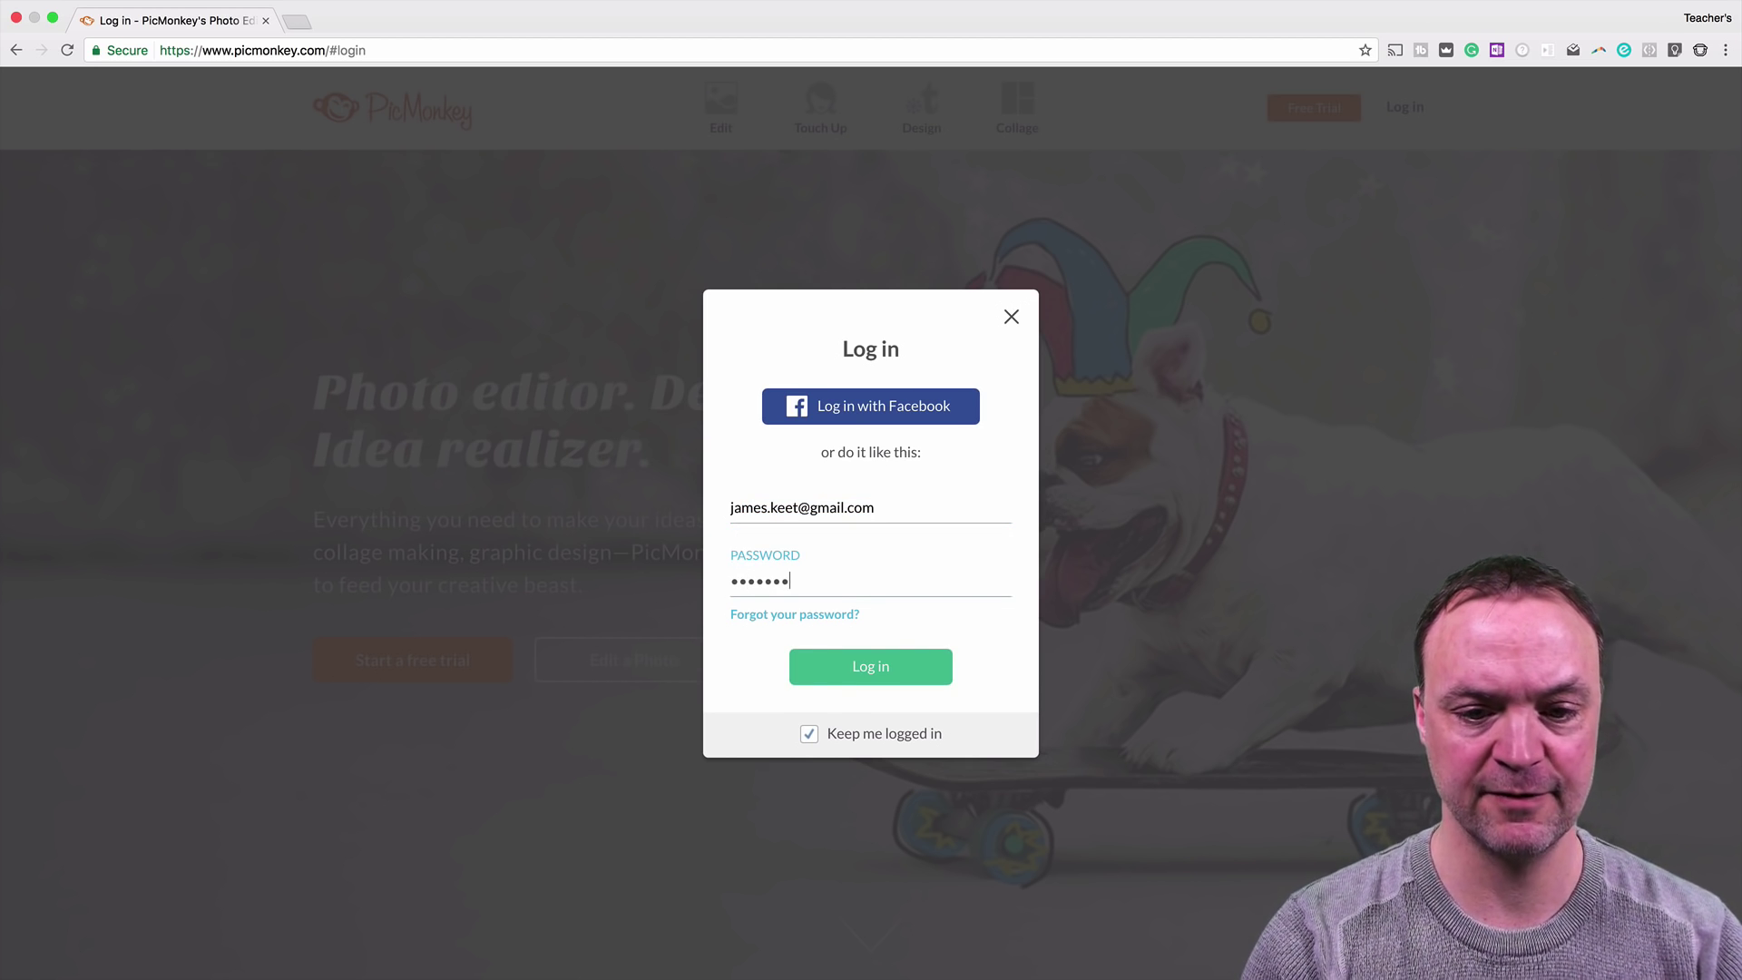
type("••••")
key("Return")
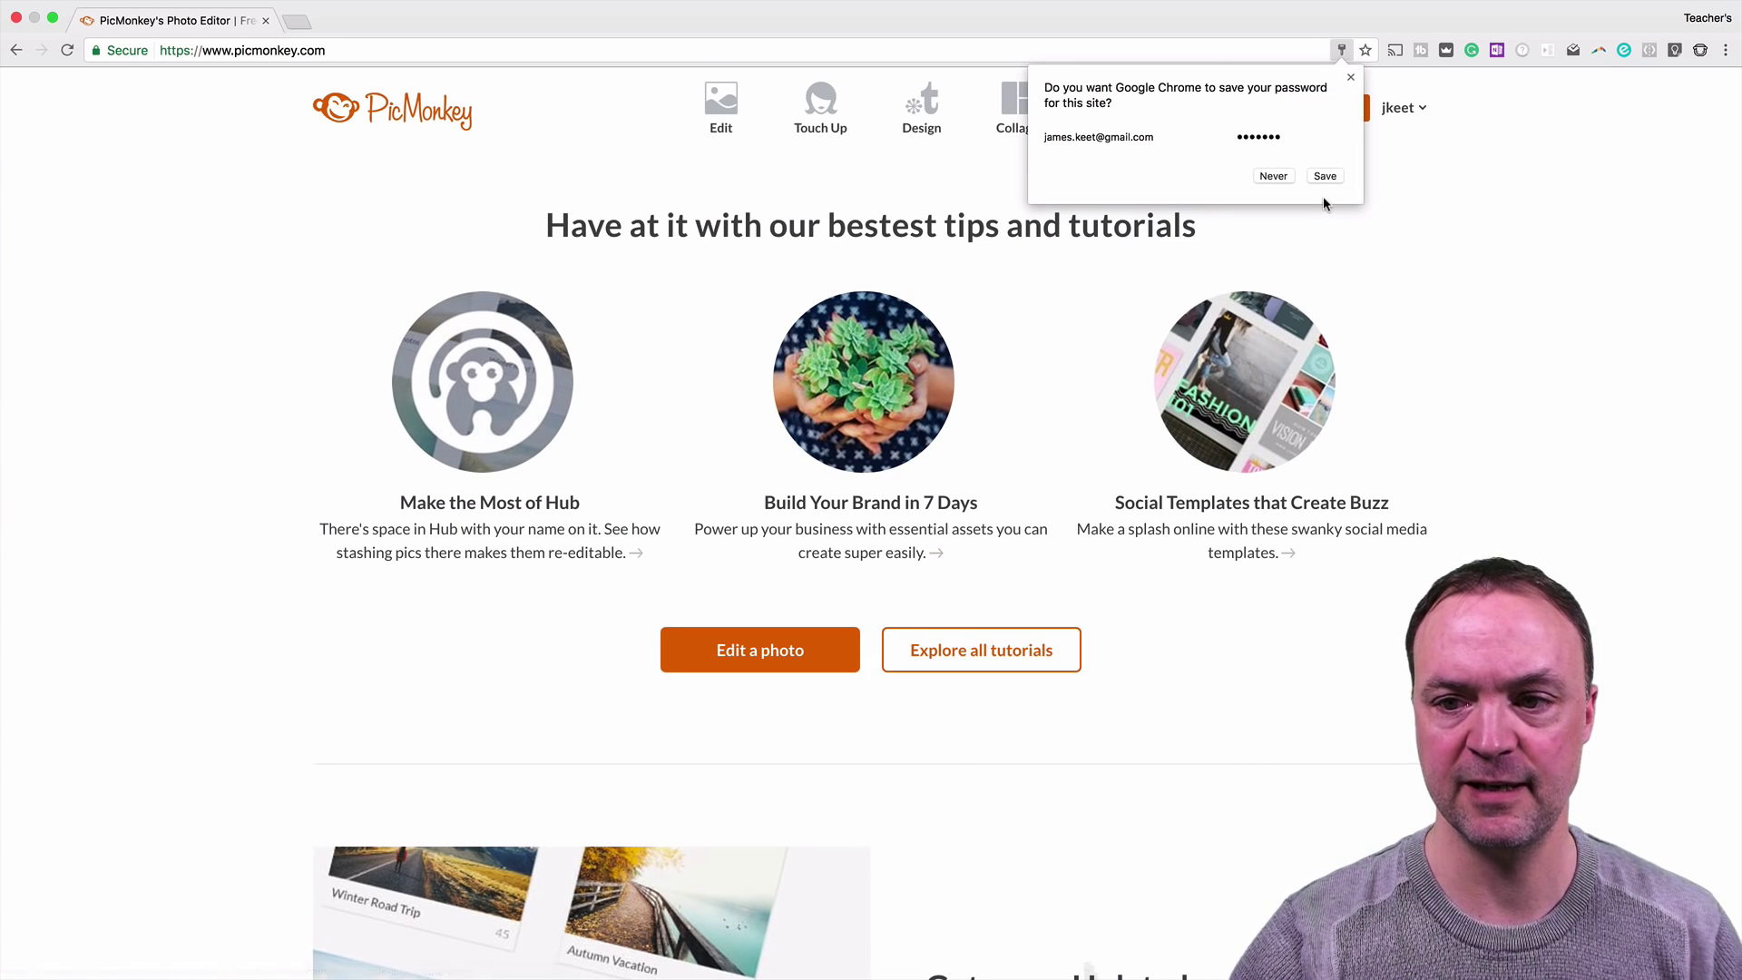
left_click(1325, 176)
Open the green-screen portrait photo from the computer in the photo editor
mouse_move(1017, 145)
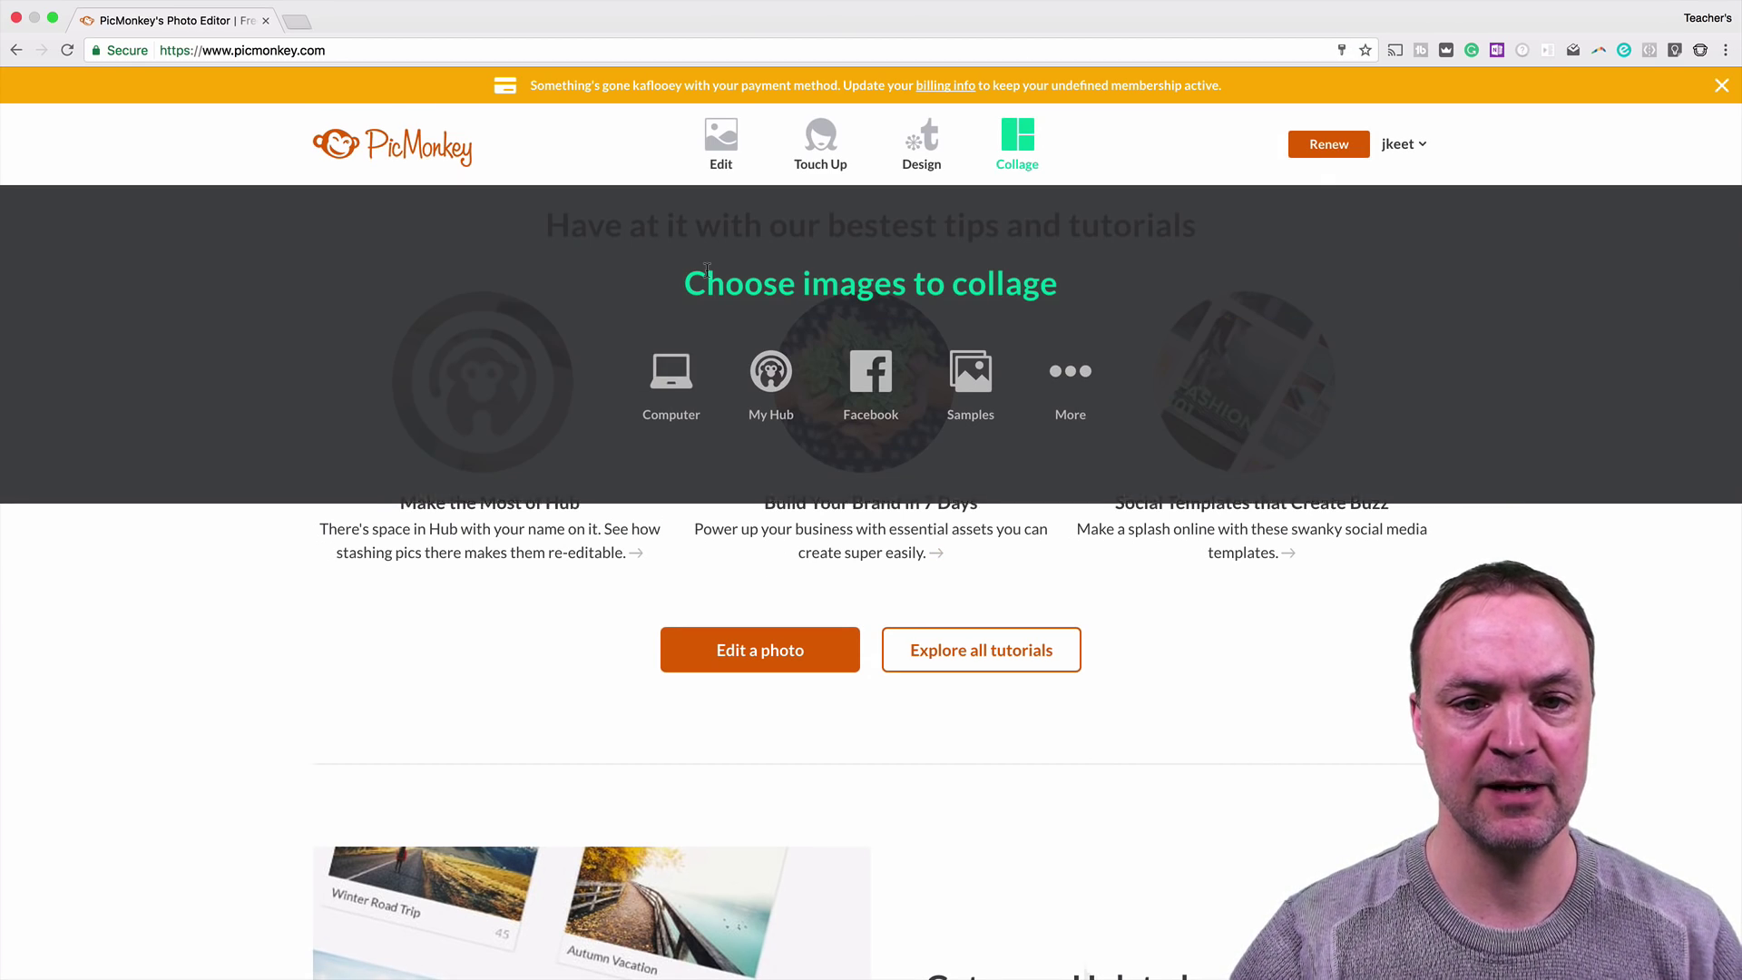
mouse_move(701, 160)
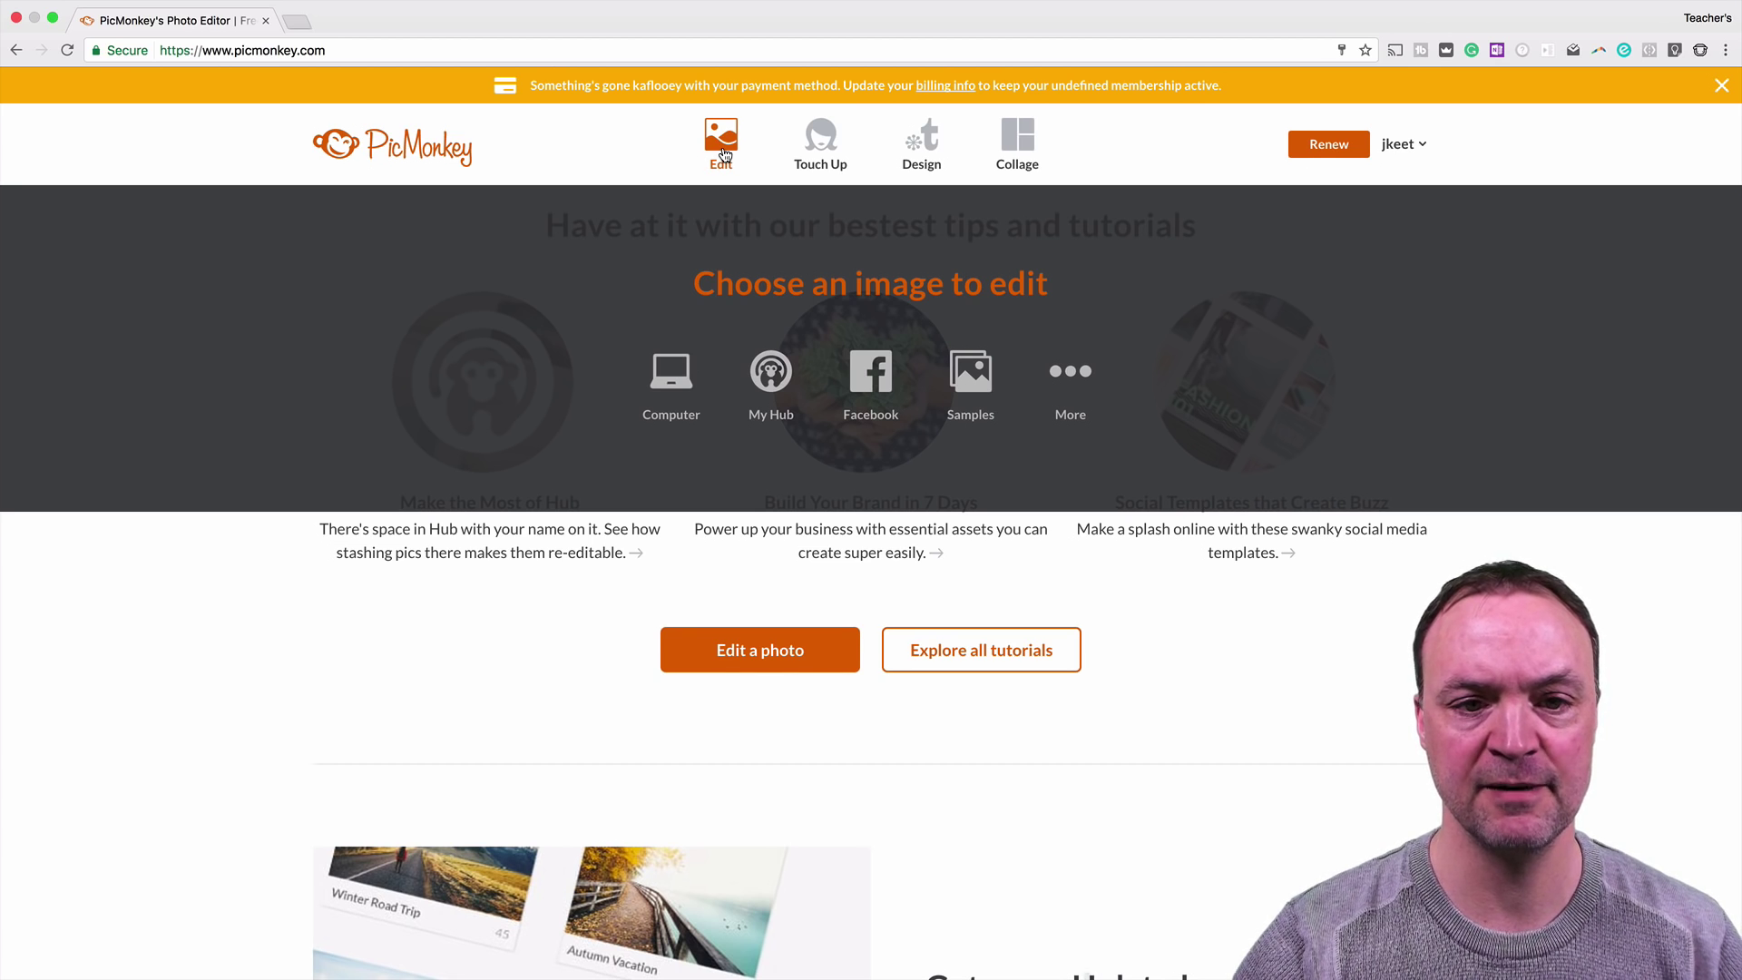
left_click(723, 154)
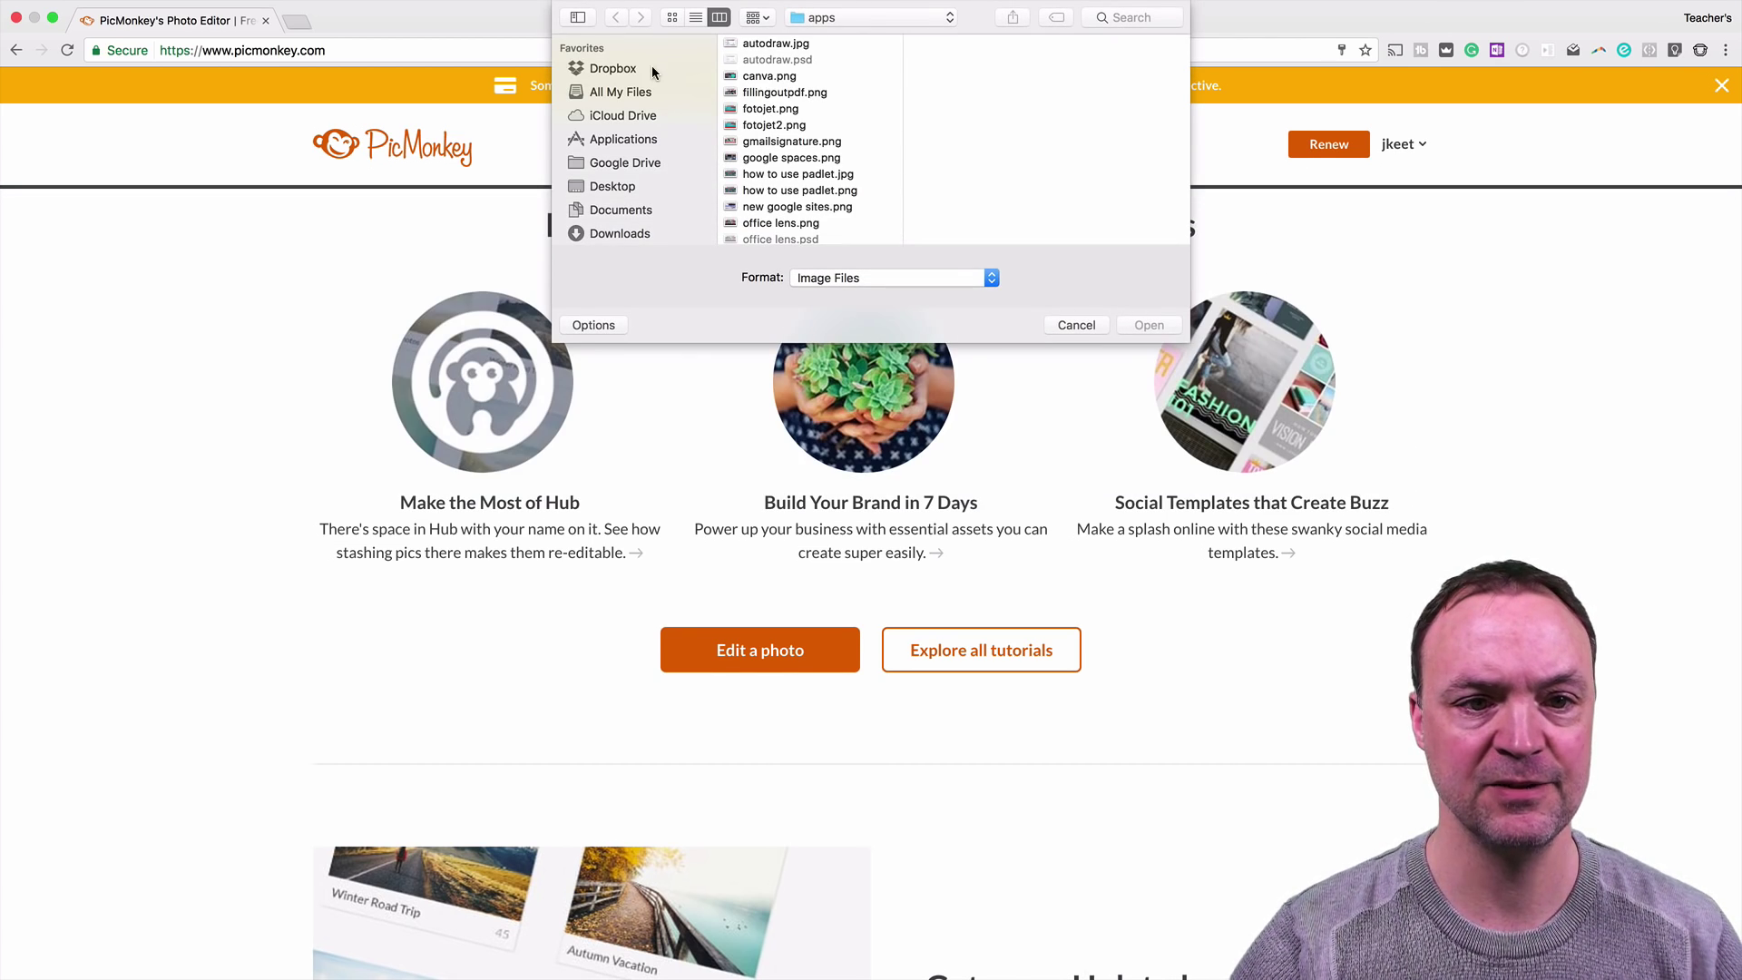
left_click(612, 186)
left_click(778, 125)
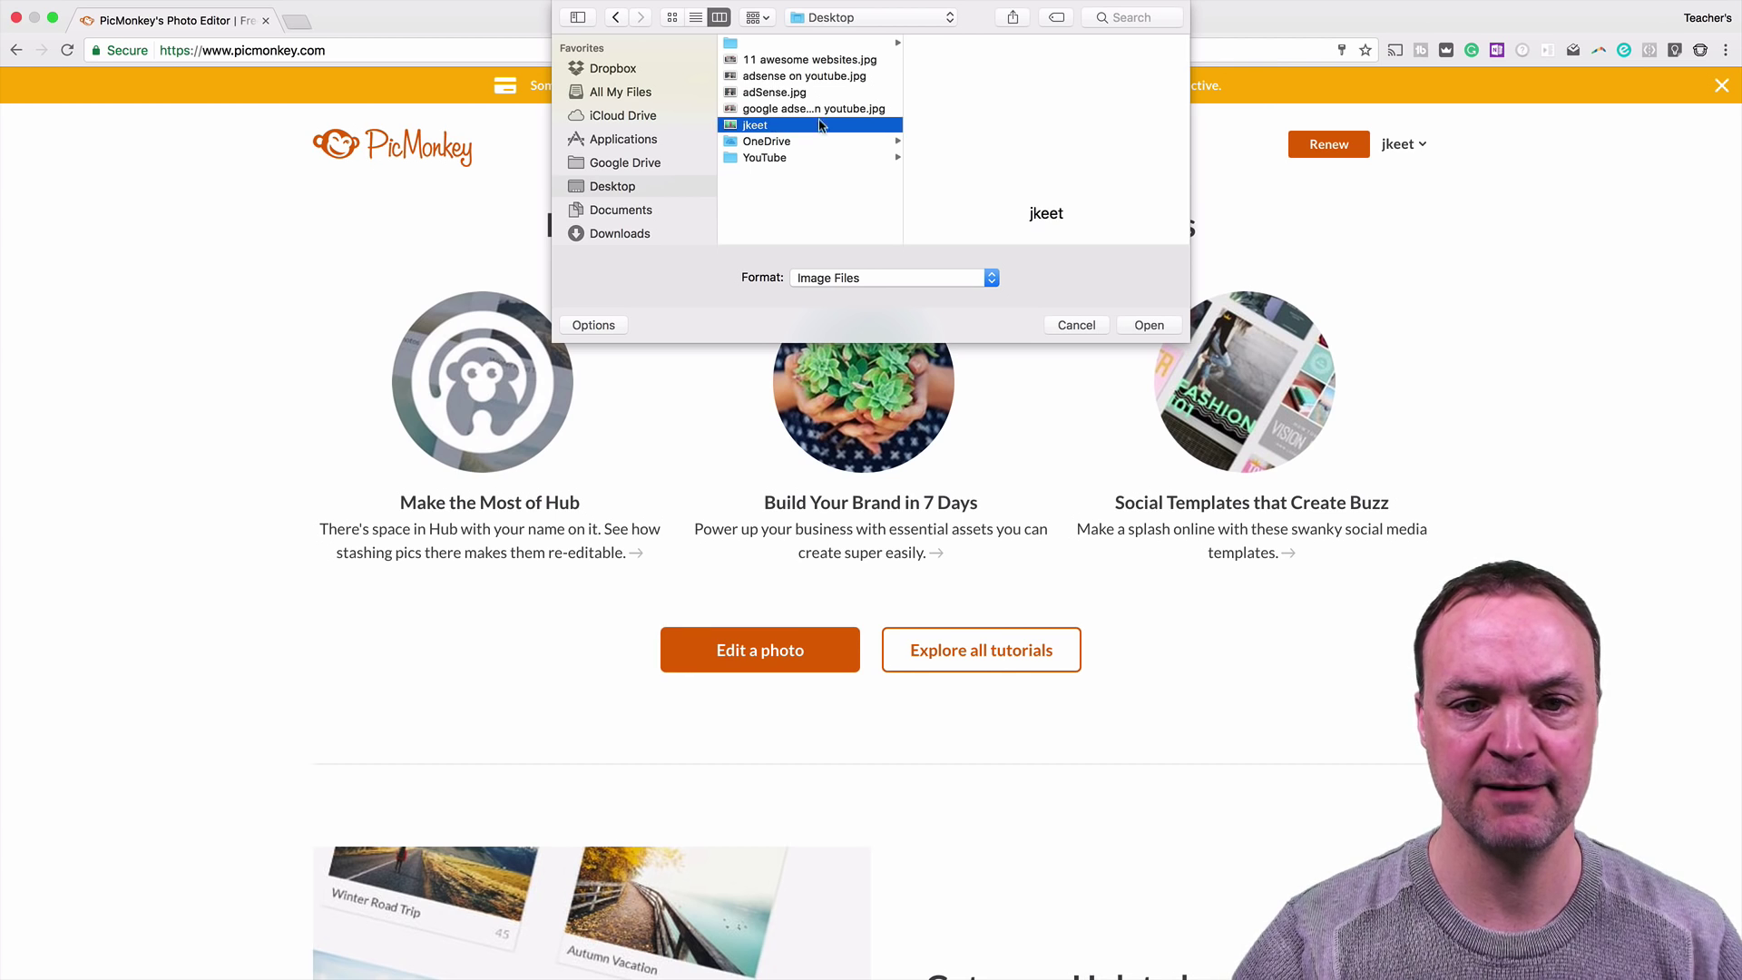
left_click(1141, 327)
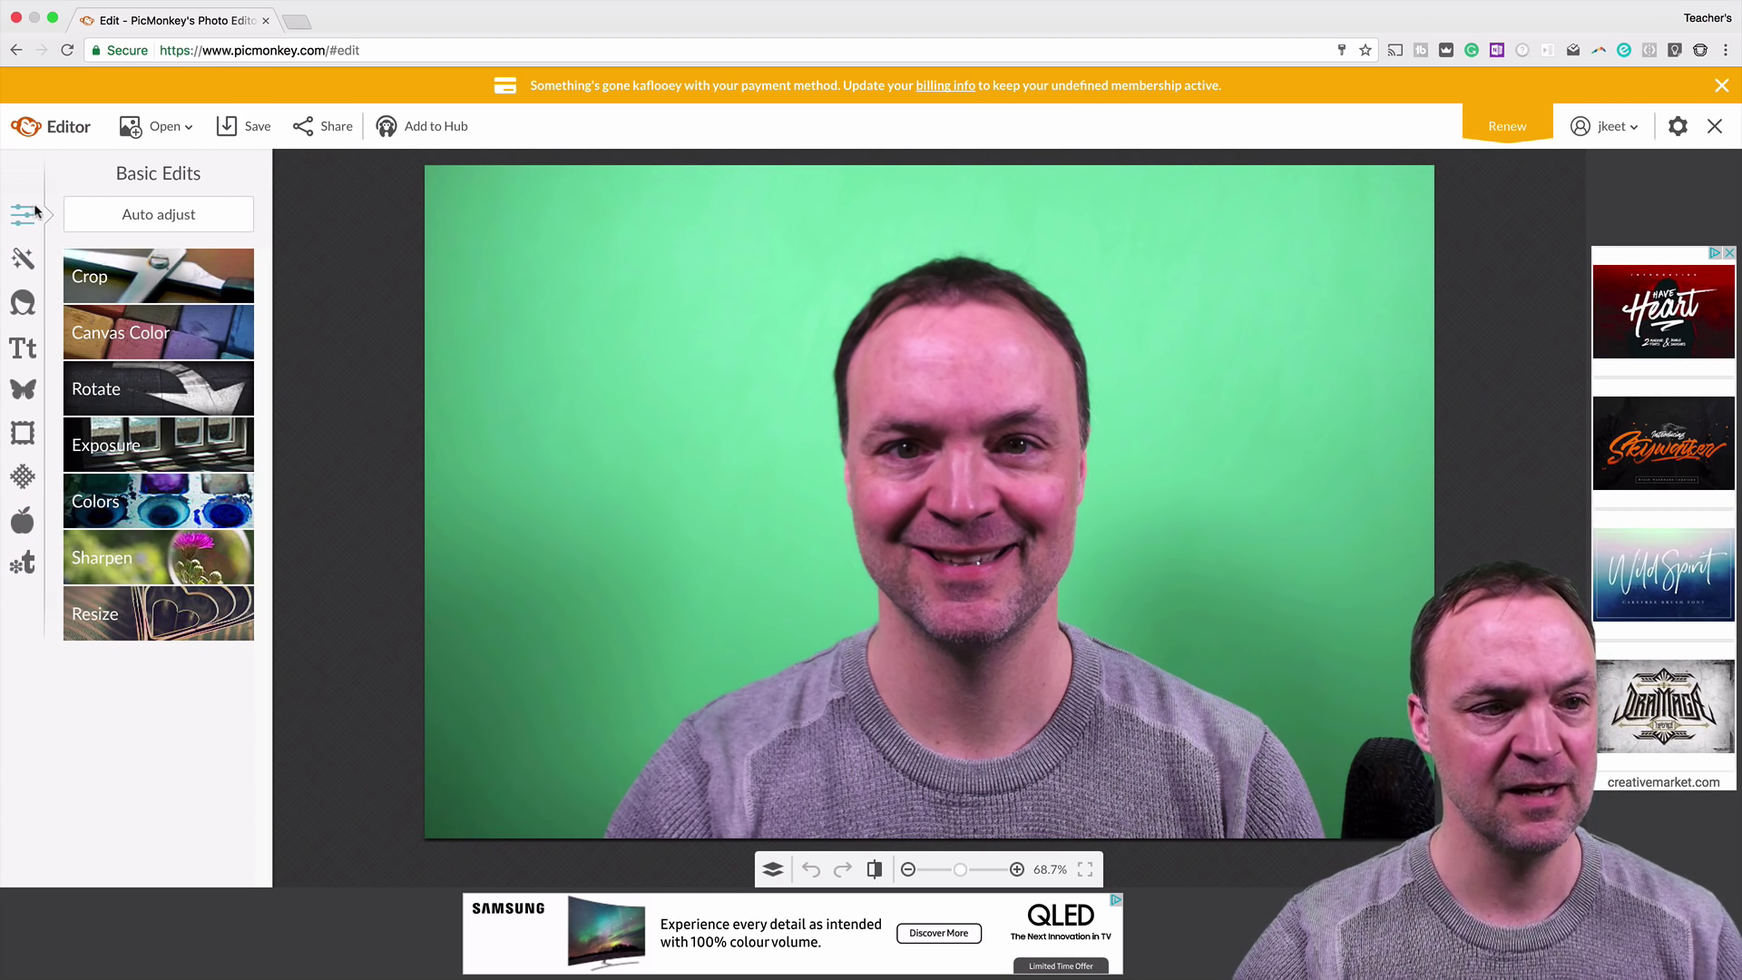
Crop the portrait to about 1134 x 807 pixels around the head and shoulders
left_click(180, 287)
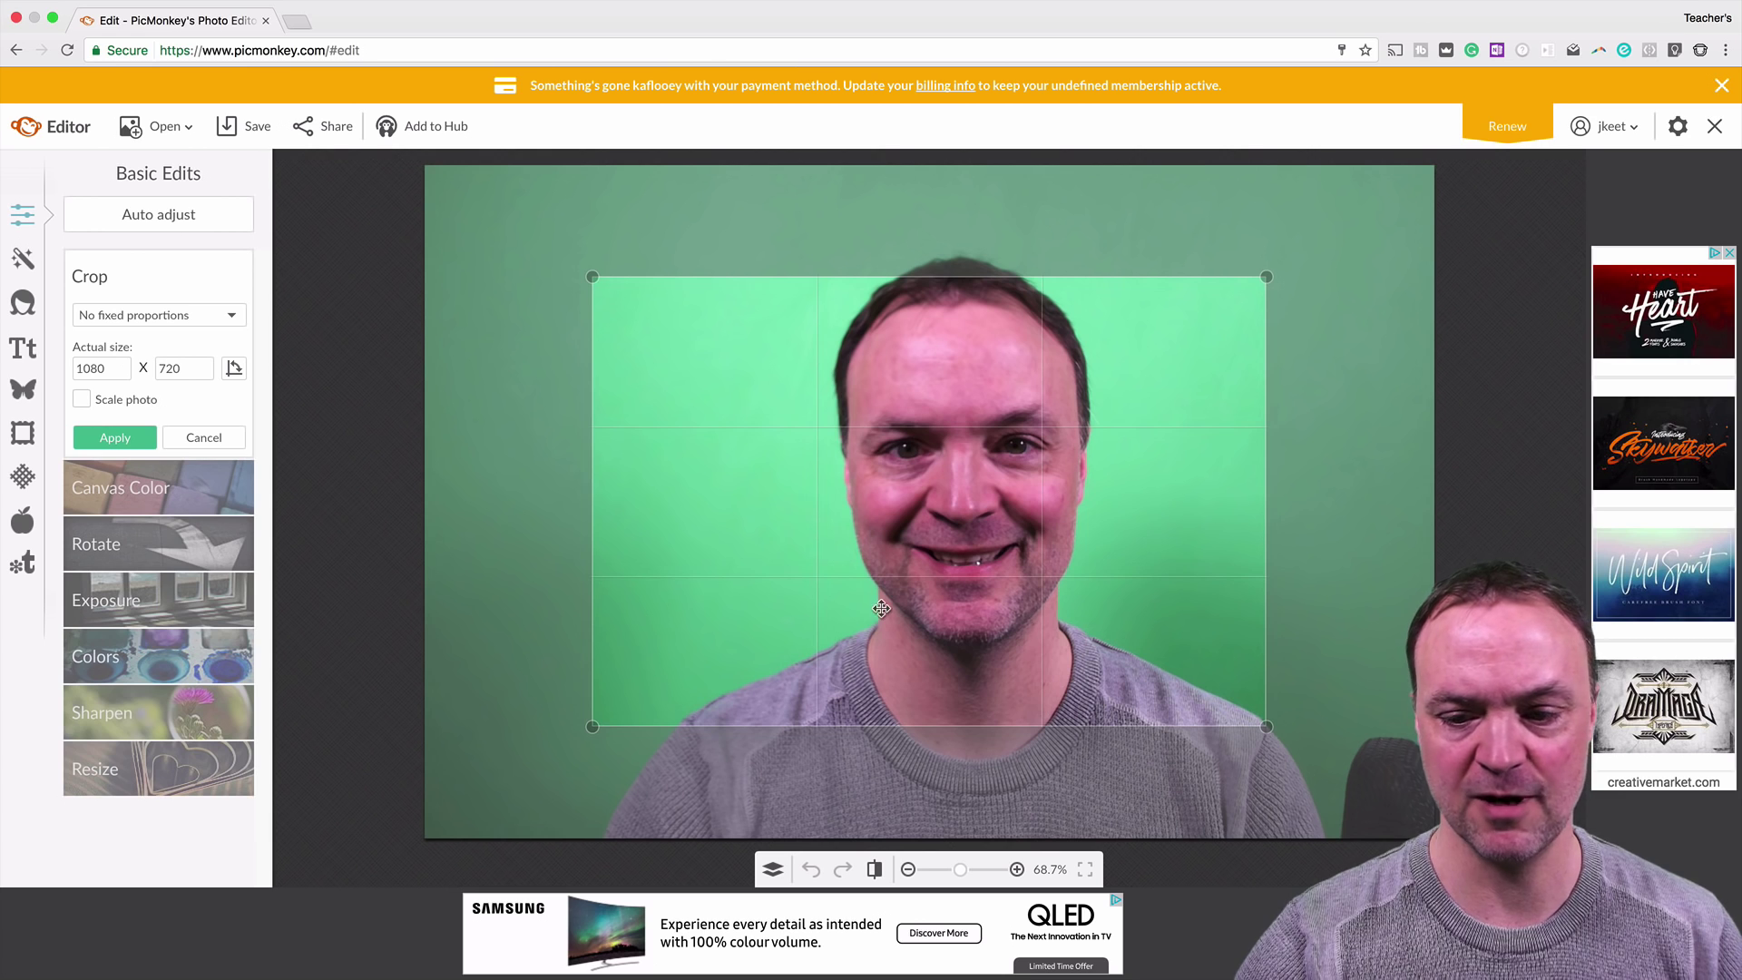
left_click_drag(1167, 424, 1200, 396)
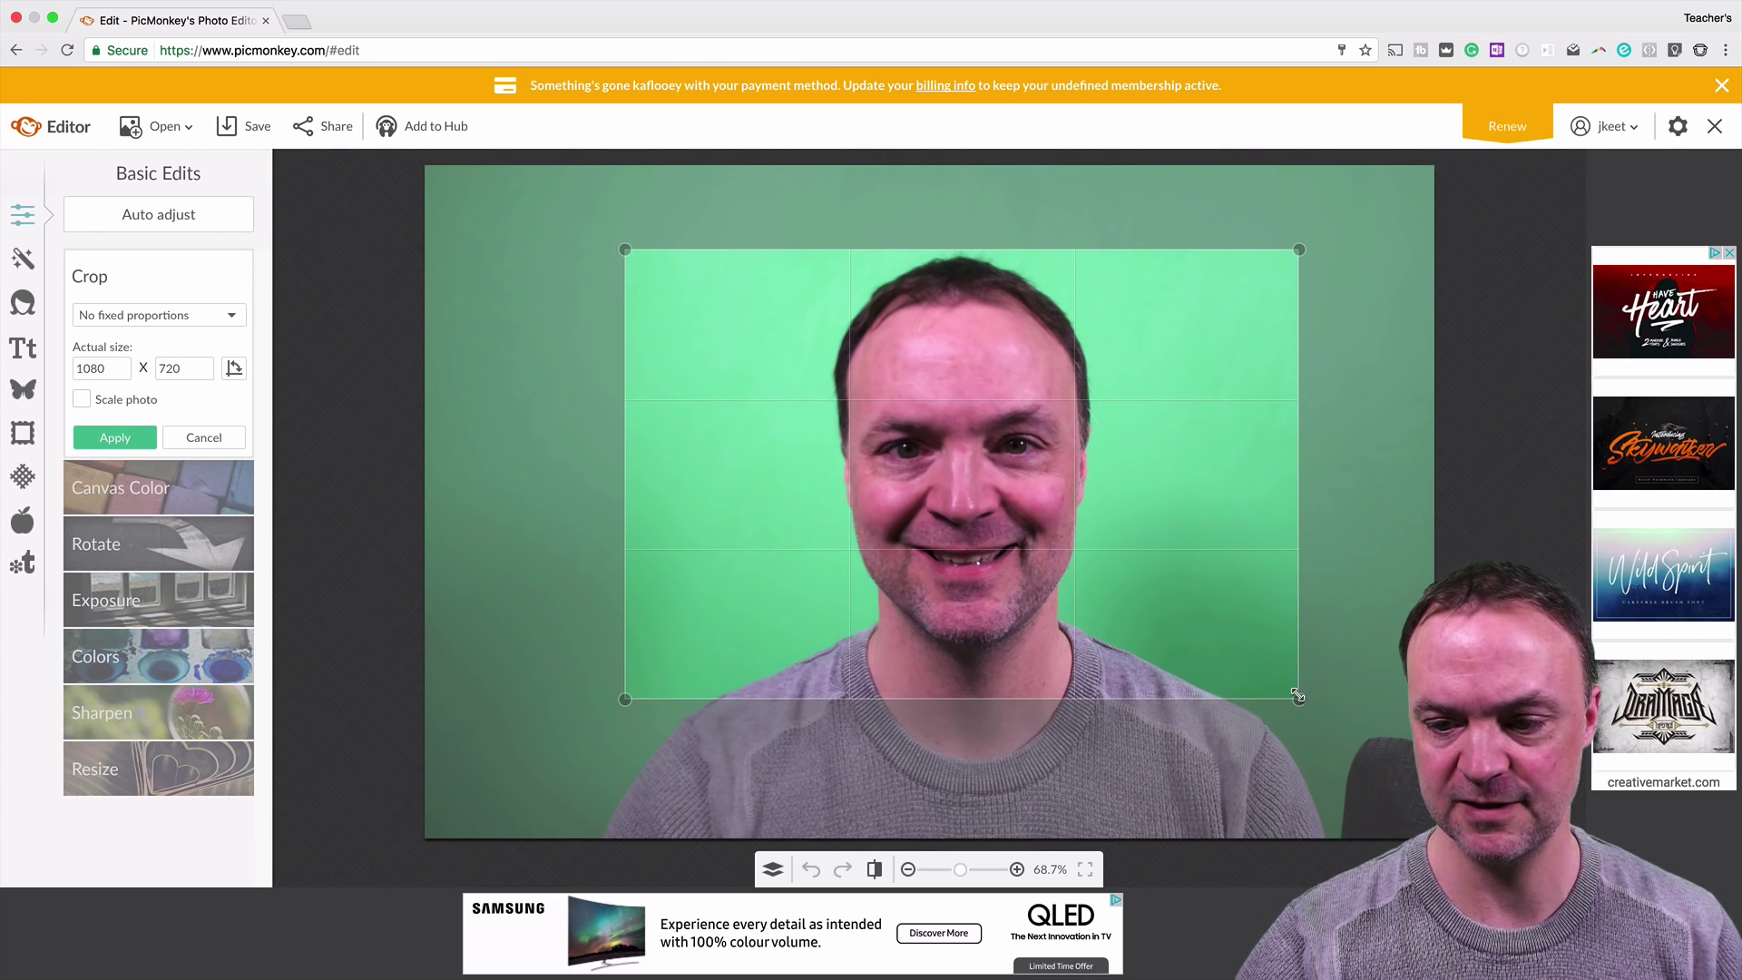
left_click_drag(1299, 697, 1333, 753)
left_click_drag(1198, 399, 1179, 400)
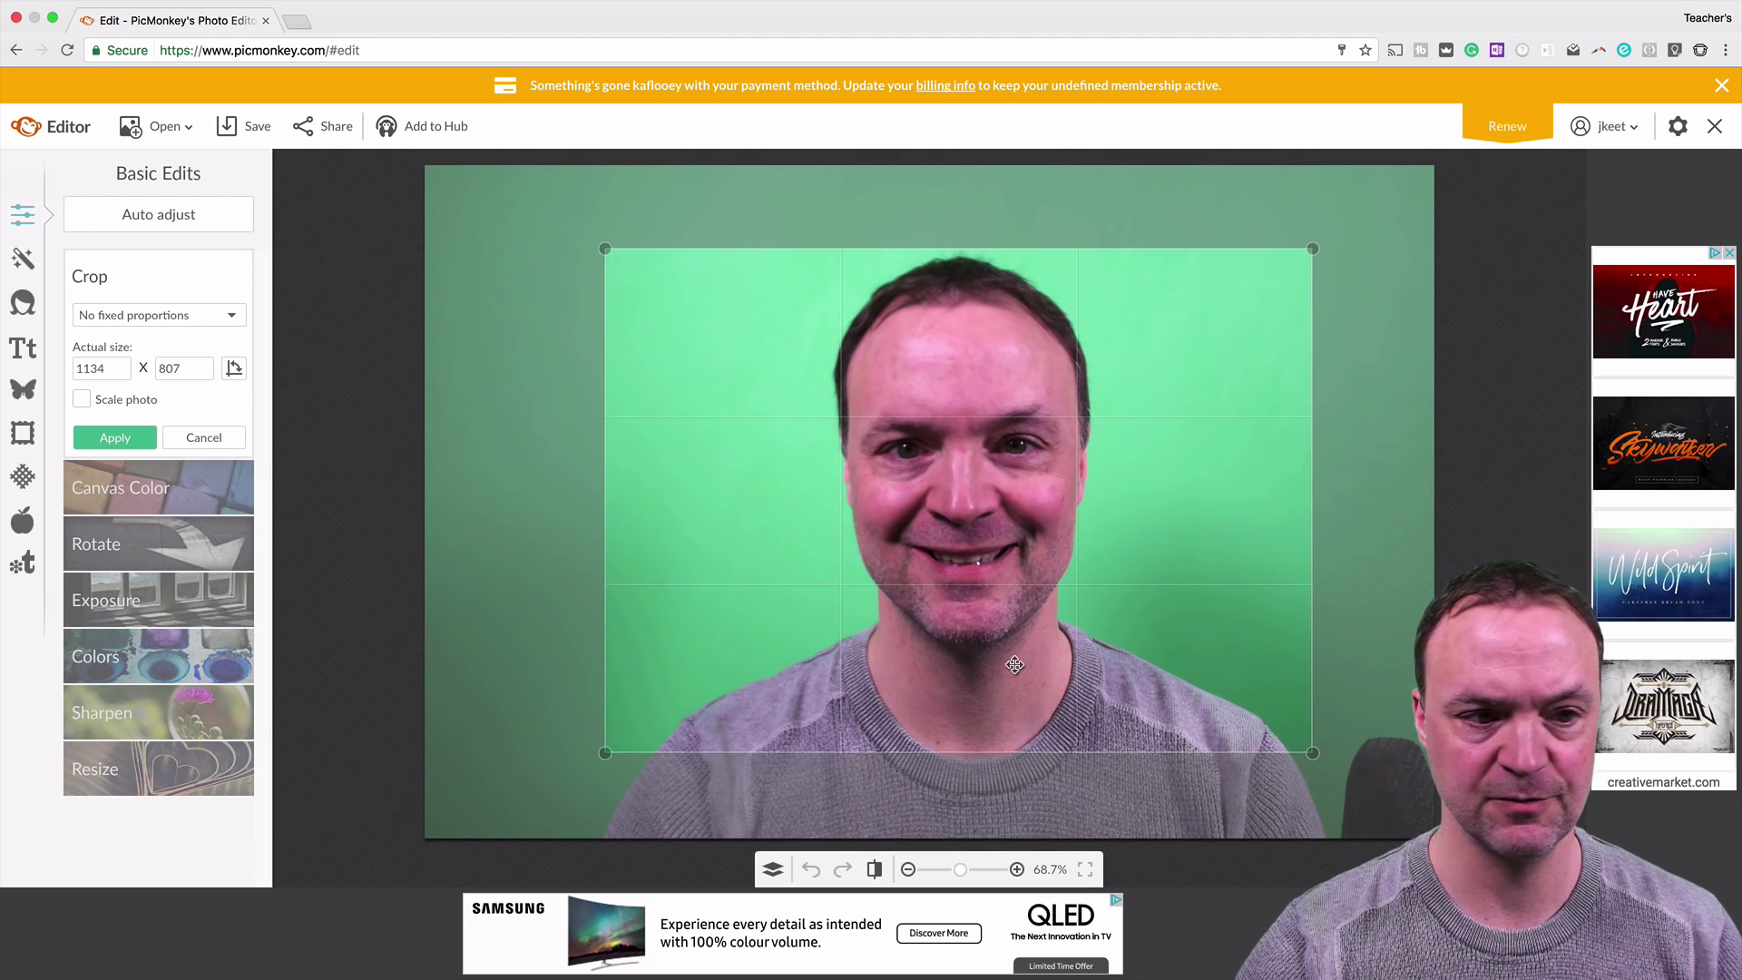
left_click(113, 437)
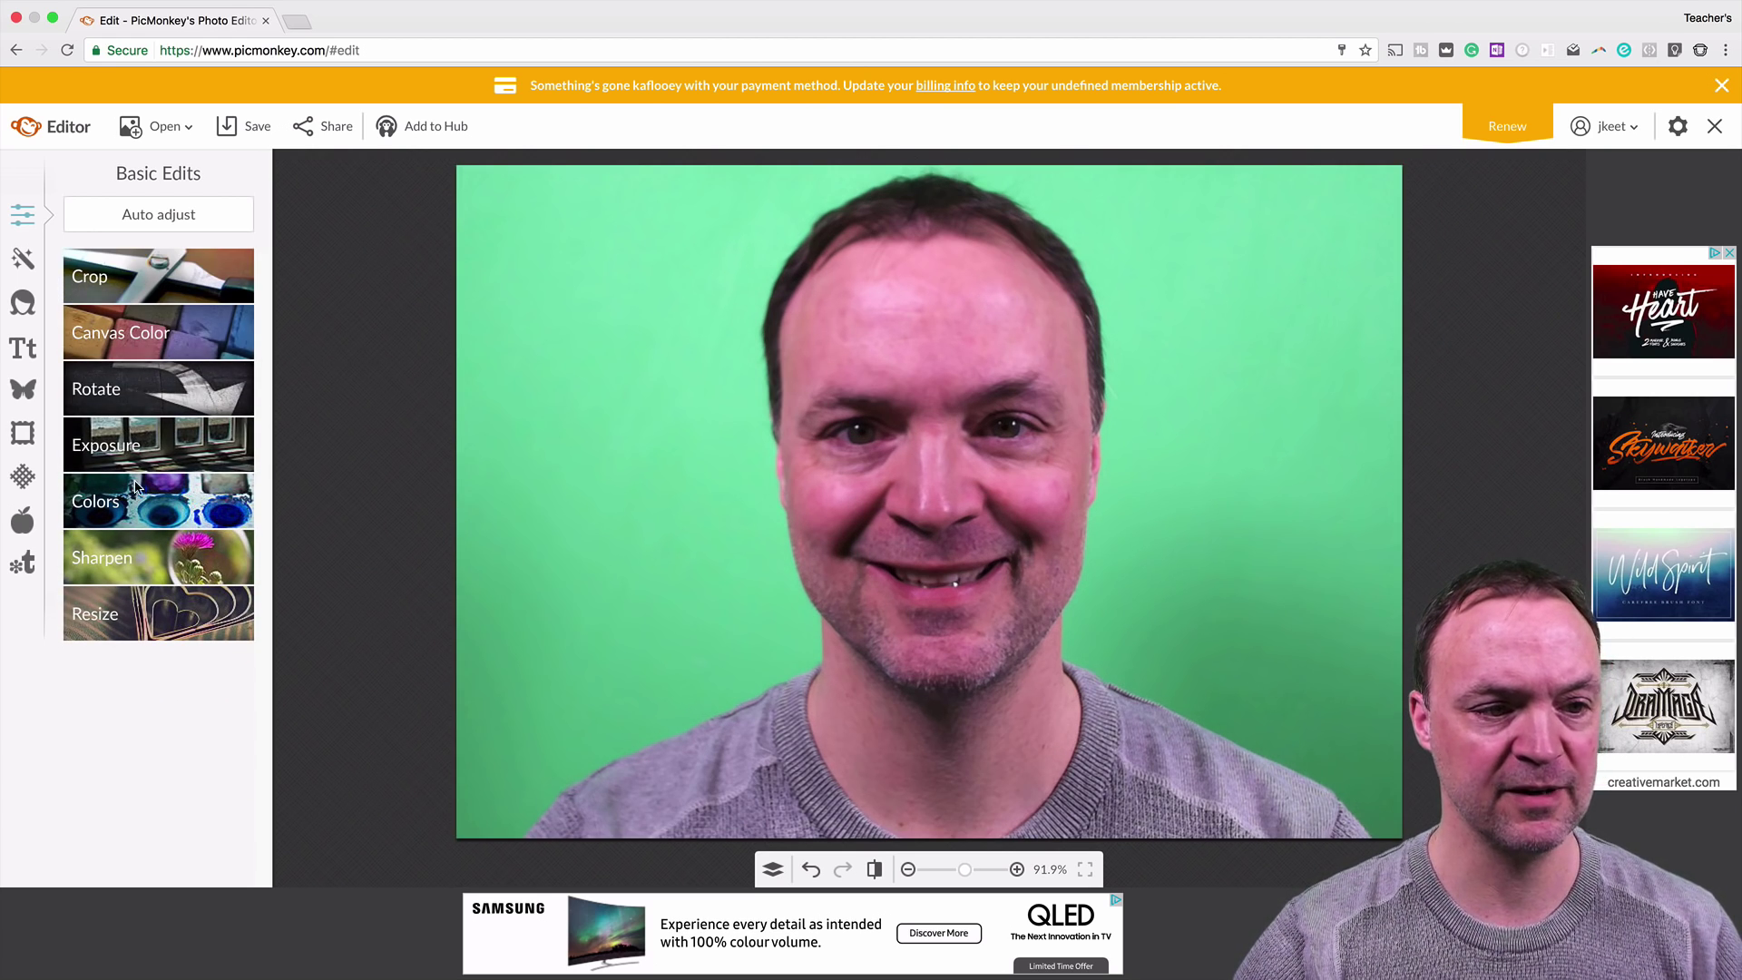
Look at the Touch Up, text and overlay options available for the portrait
left_click(23, 303)
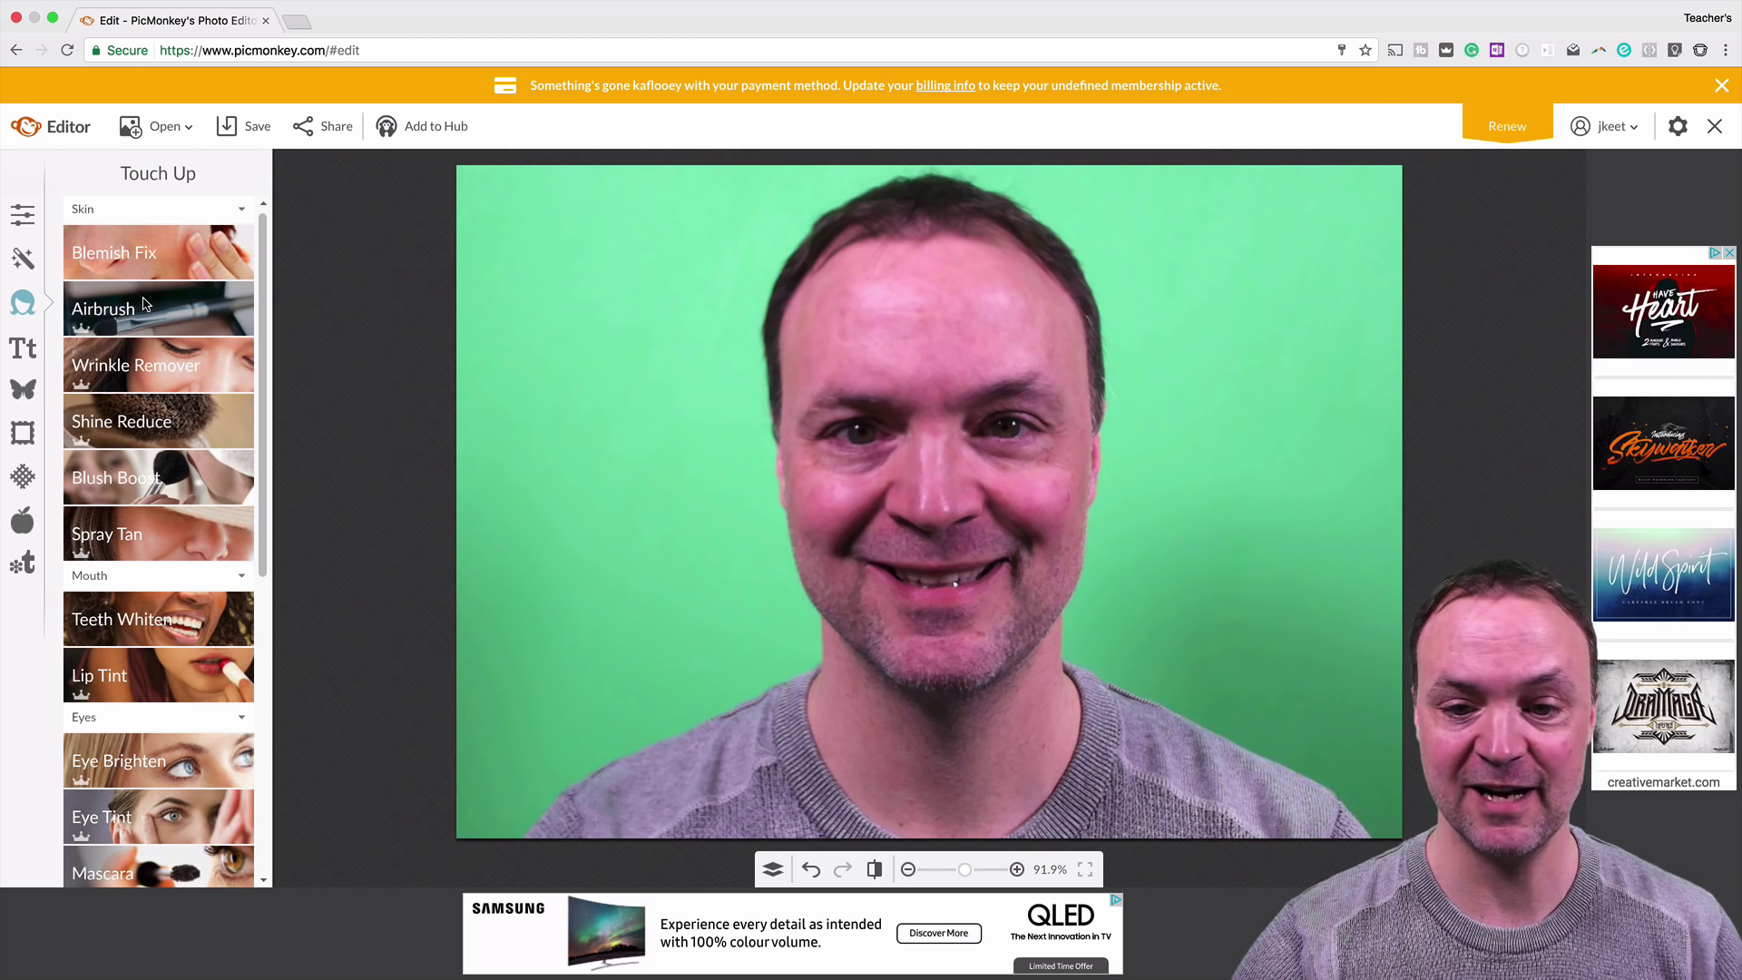
left_click(20, 350)
left_click(19, 394)
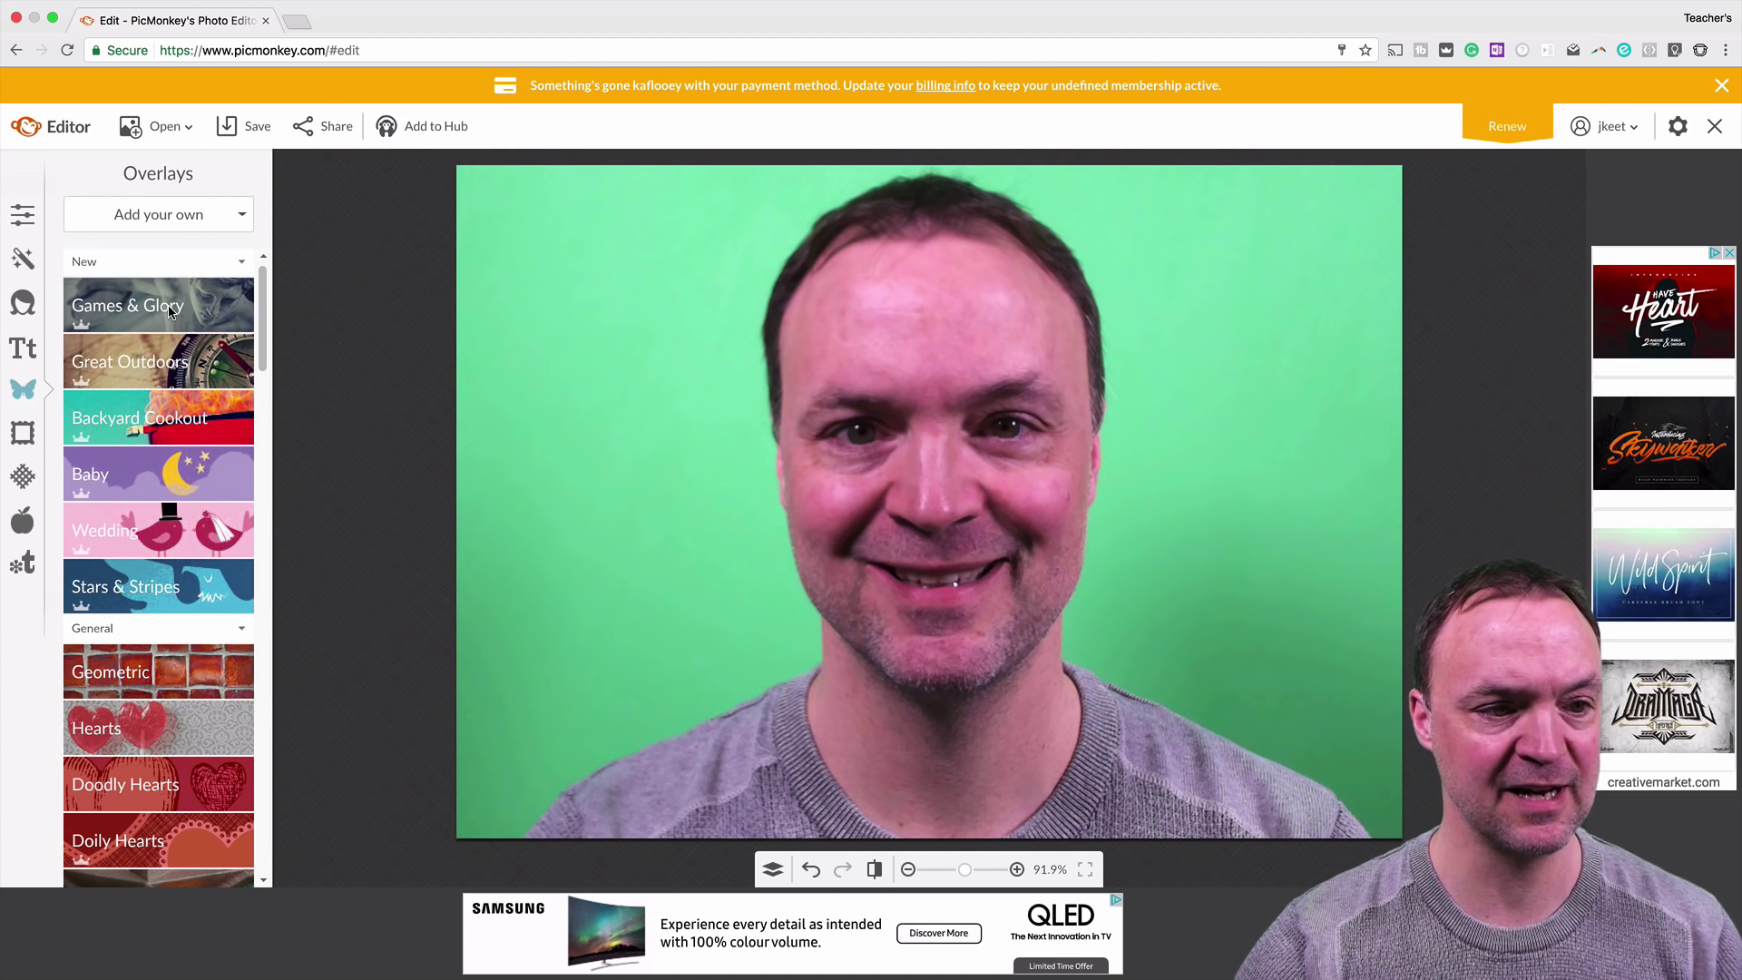
Try to add the gold medal overlay from Games & Glory and dismiss the membership renewal offer
left_click(167, 308)
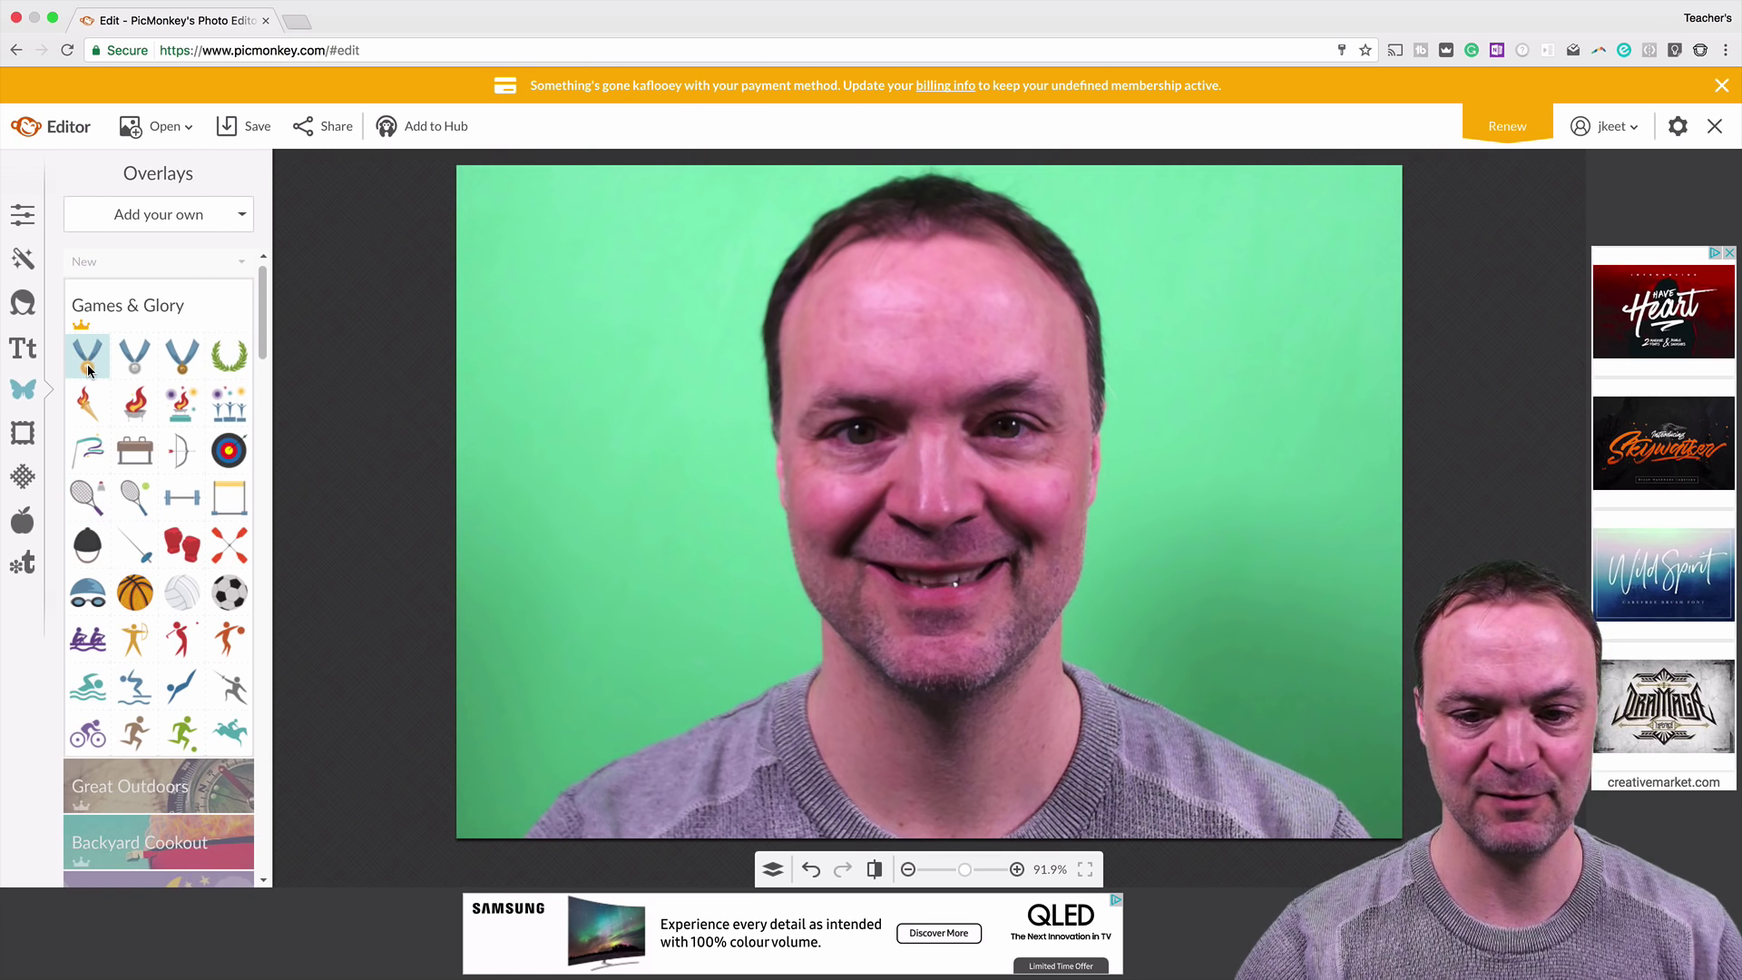
left_click(89, 367)
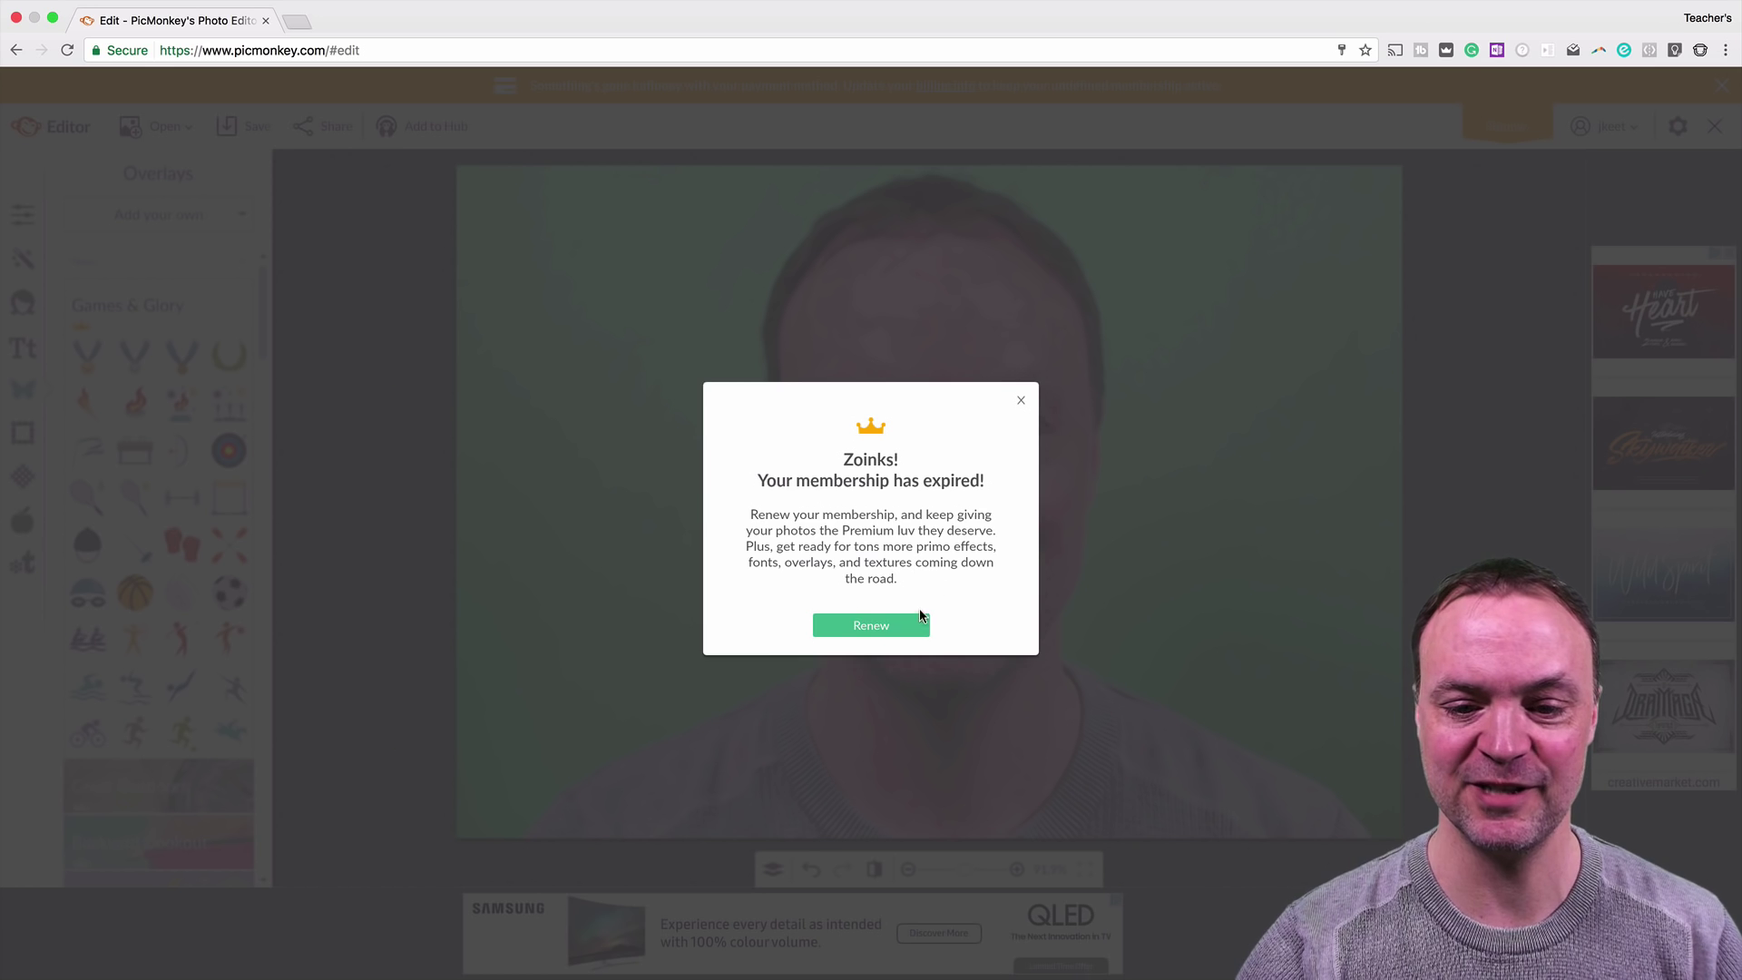
left_click(1022, 401)
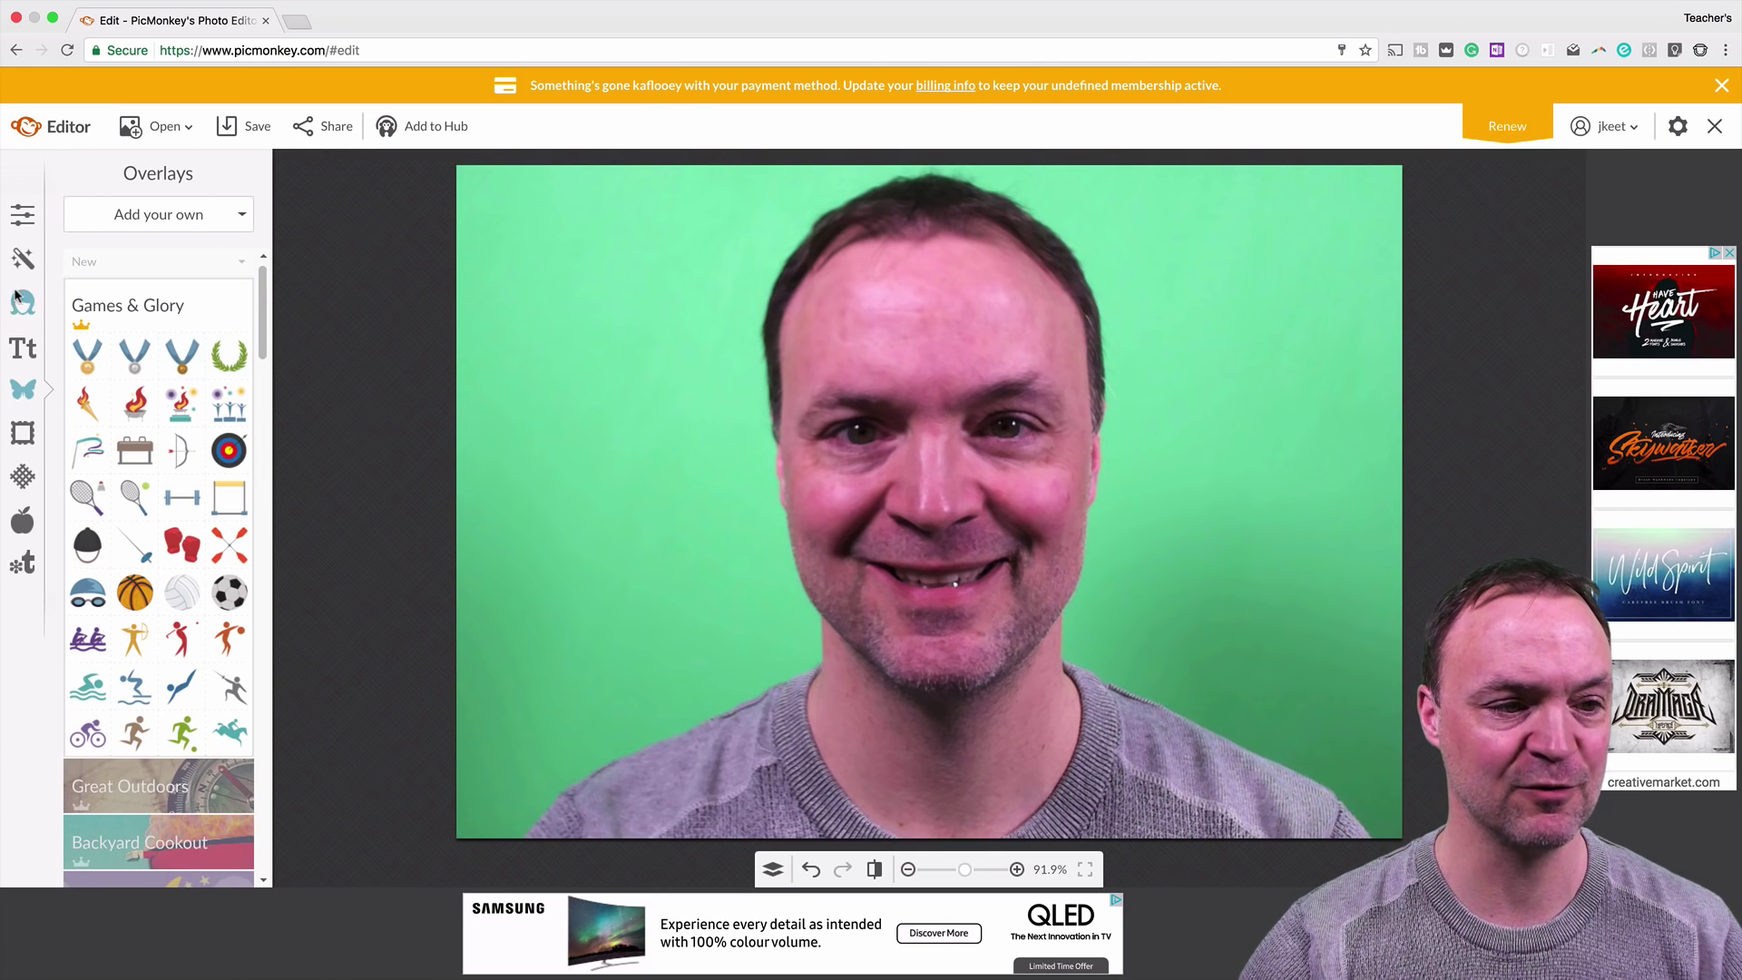
Paint the Zombulate effect from the Zombies theme over the portrait's forehead and eye area
left_click(24, 523)
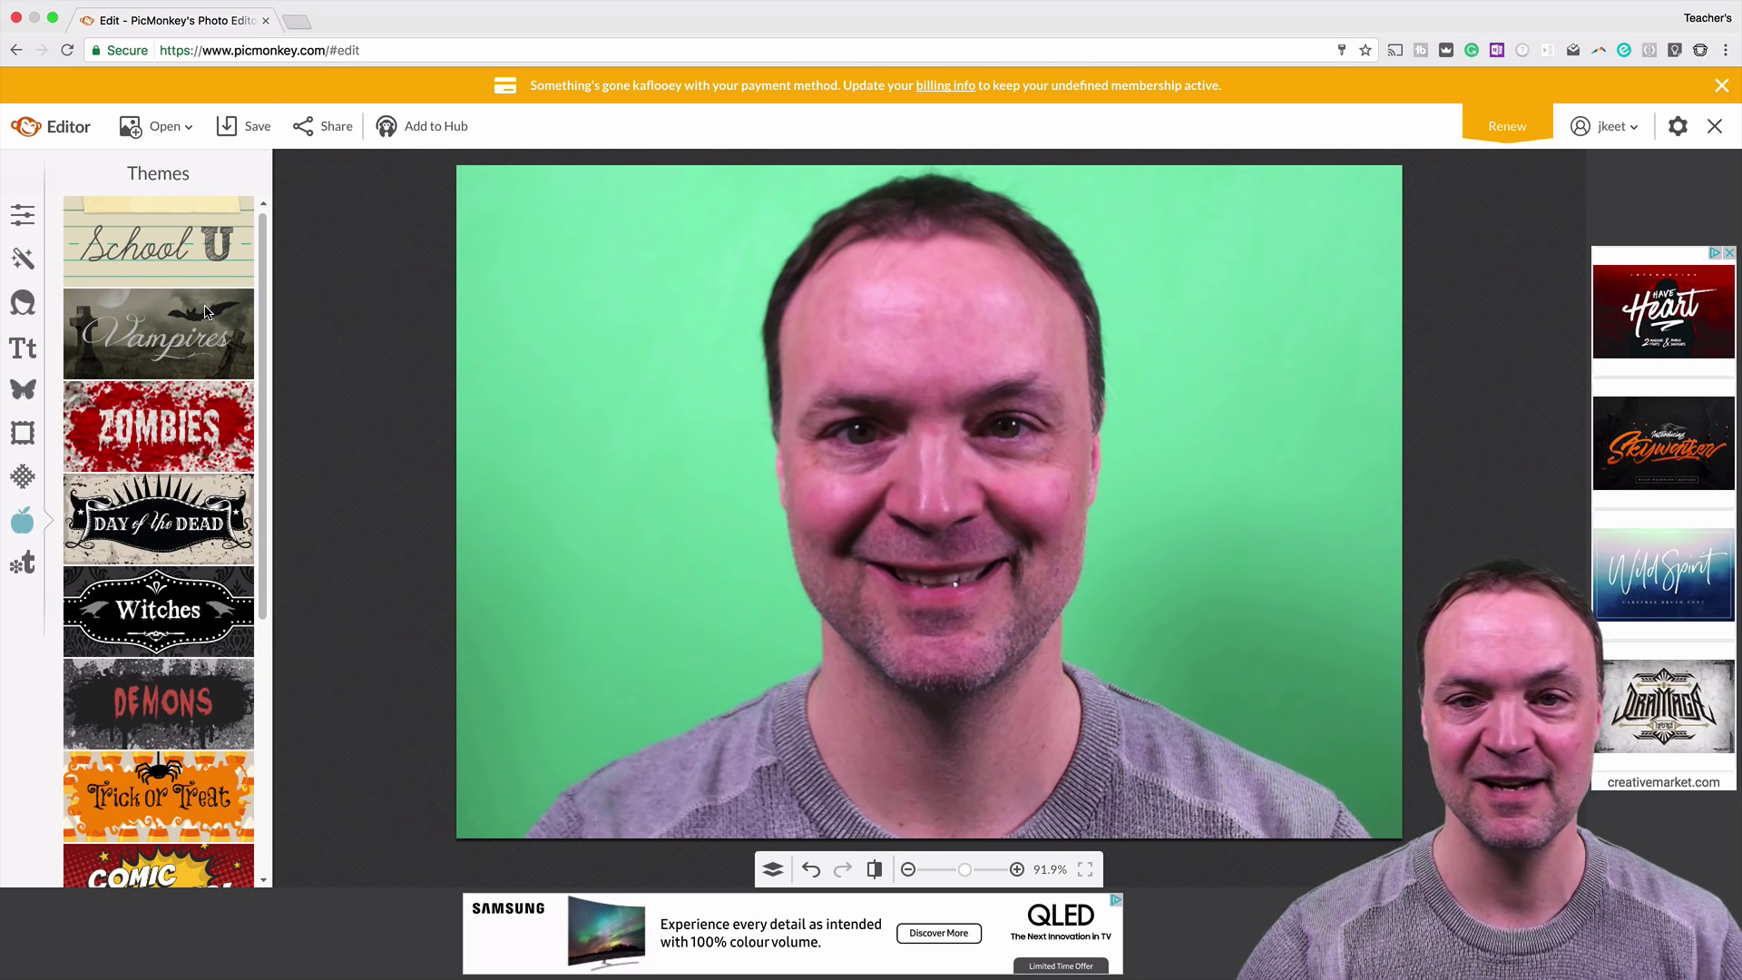
left_click(143, 423)
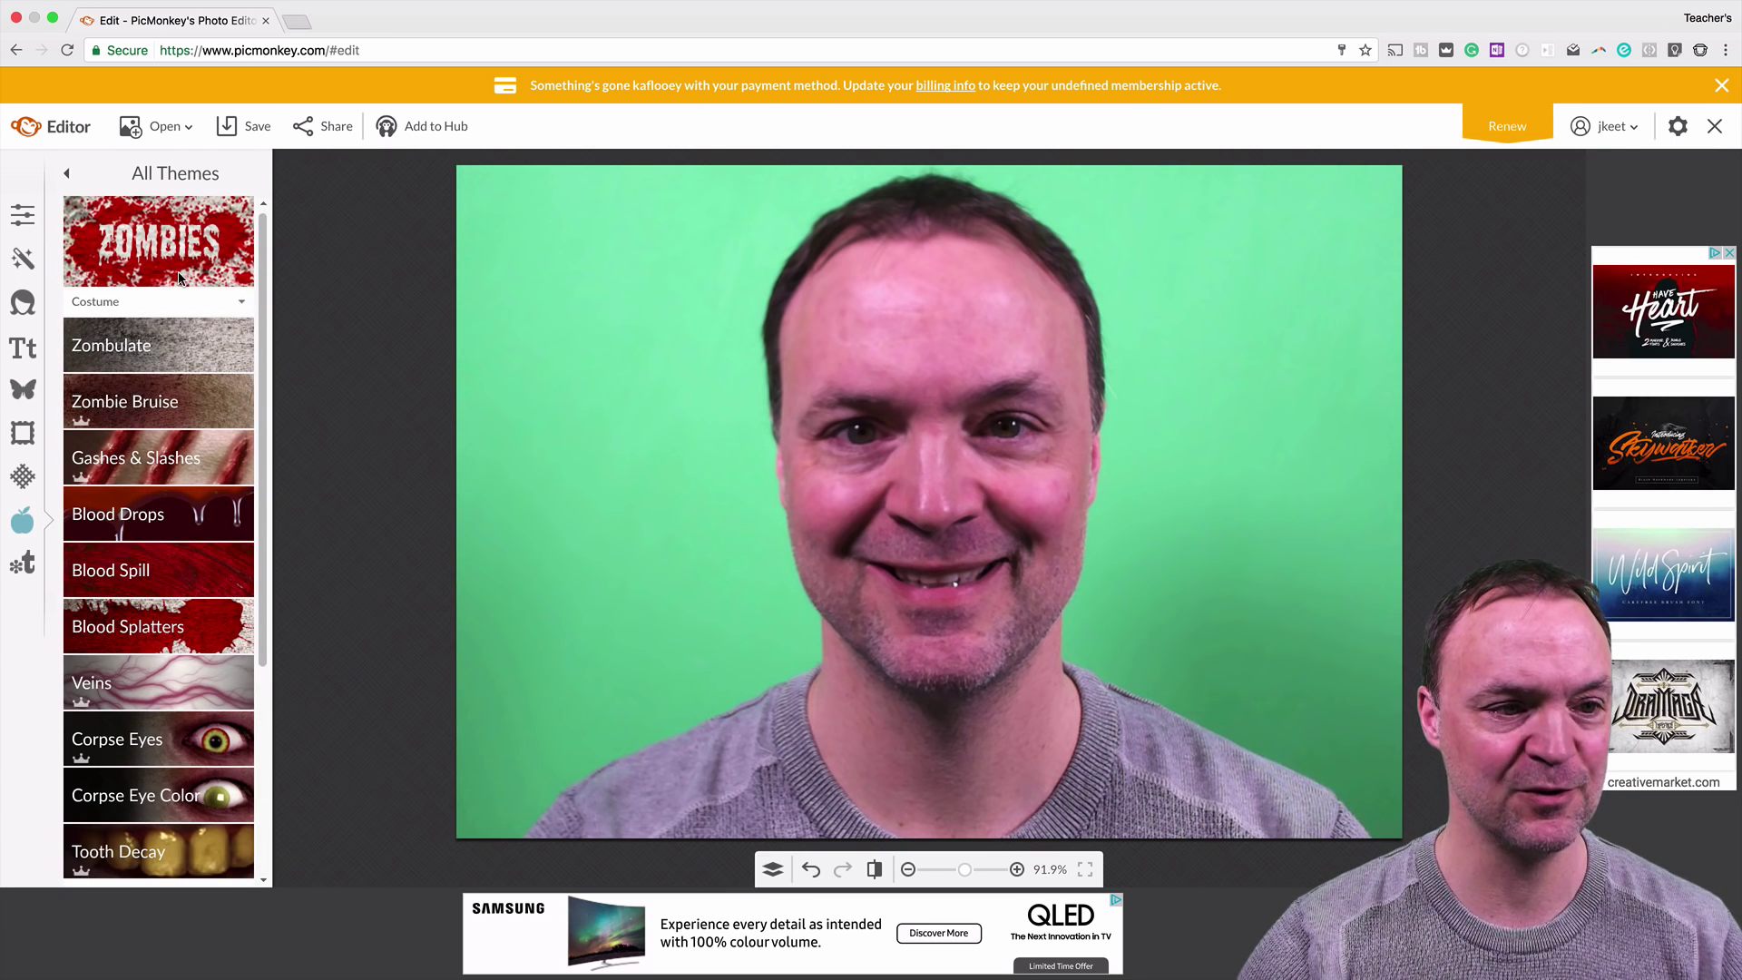
left_click(195, 357)
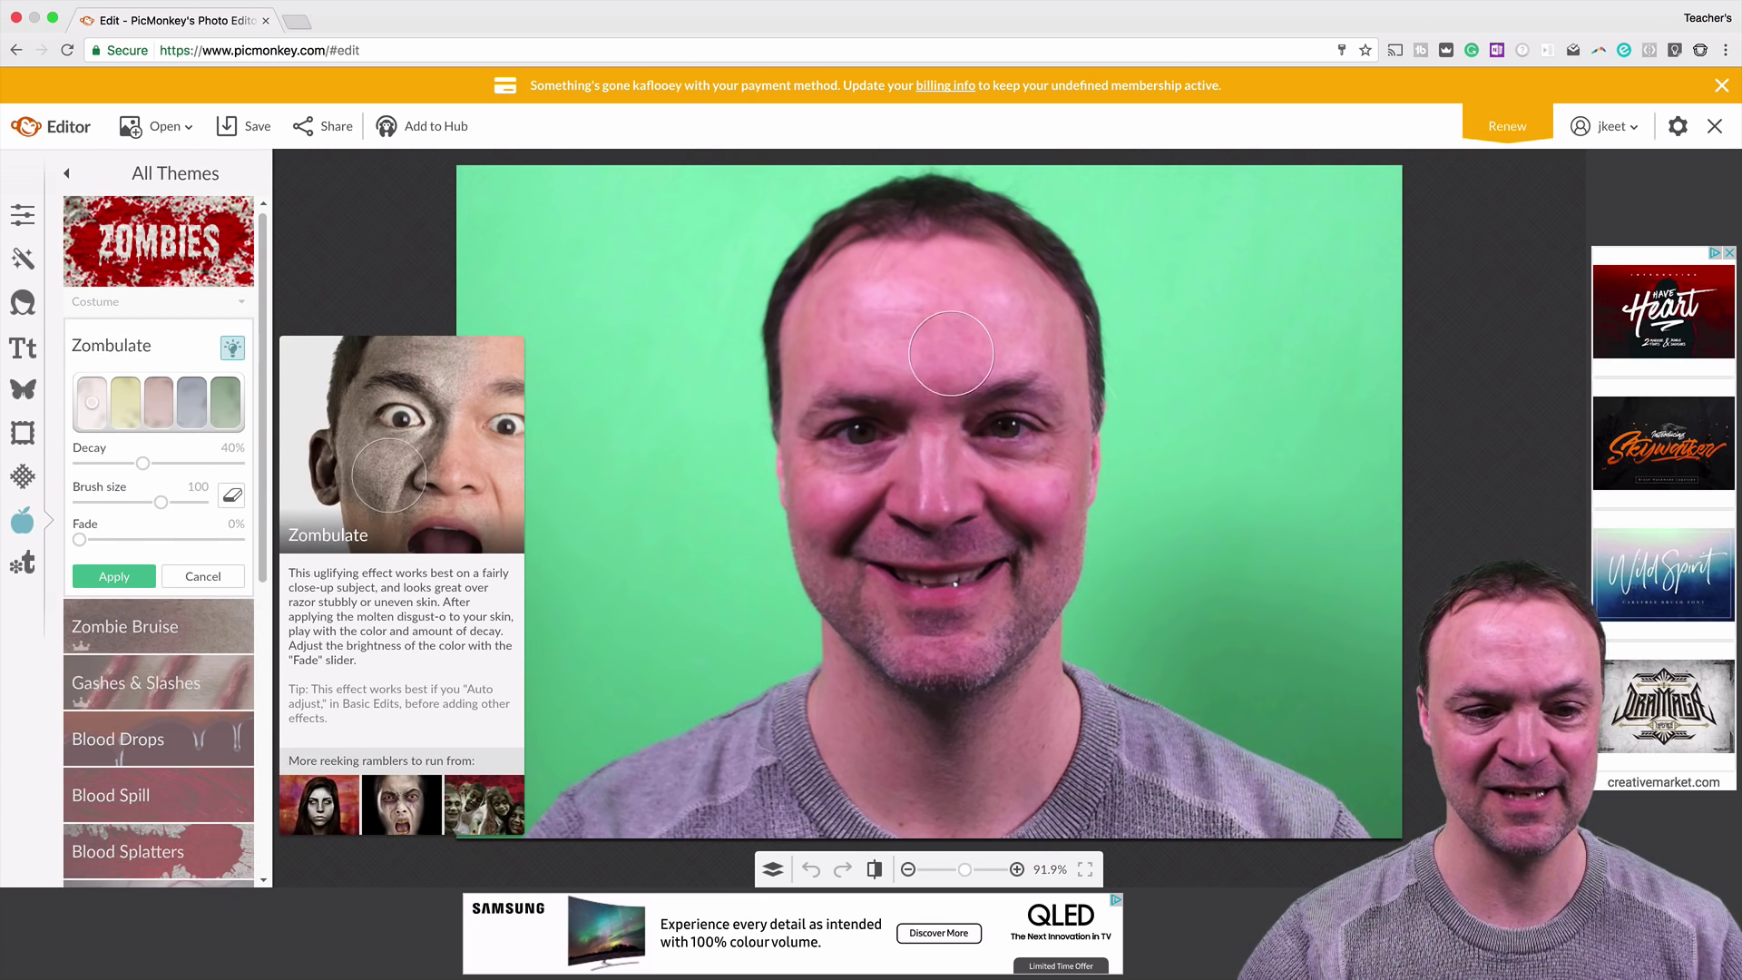
mouse_move(882, 324)
left_mouse_down()
mouse_move(940, 323)
mouse_move(911, 290)
mouse_move(836, 277)
mouse_move(800, 351)
mouse_move(959, 347)
mouse_move(1007, 333)
mouse_move(1035, 289)
mouse_move(964, 261)
mouse_move(837, 270)
mouse_move(1041, 354)
mouse_move(1046, 339)
mouse_move(1032, 462)
mouse_move(988, 476)
mouse_move(950, 425)
mouse_move(1008, 386)
mouse_move(931, 403)
mouse_move(873, 492)
mouse_move(833, 489)
mouse_move(812, 465)
mouse_move(864, 404)
left_mouse_up()
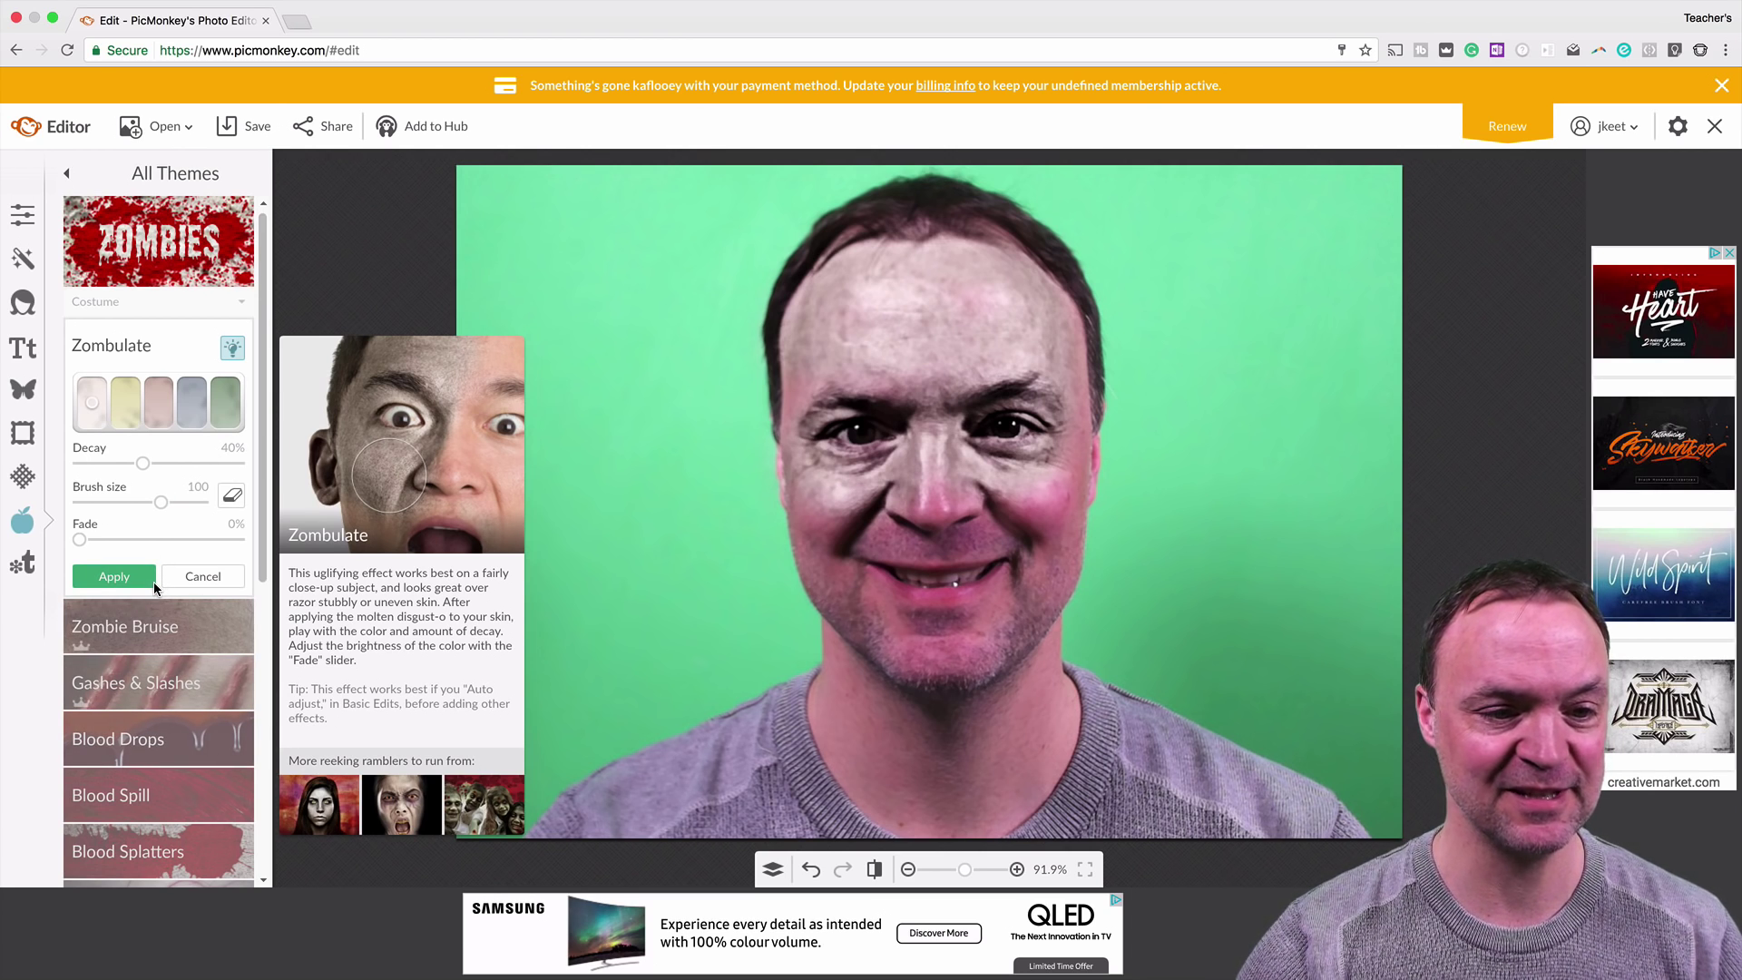
Try the Zombie Bruise effect on the portrait's face and dismiss the upgrade prompt
left_click(167, 630)
left_click(912, 541)
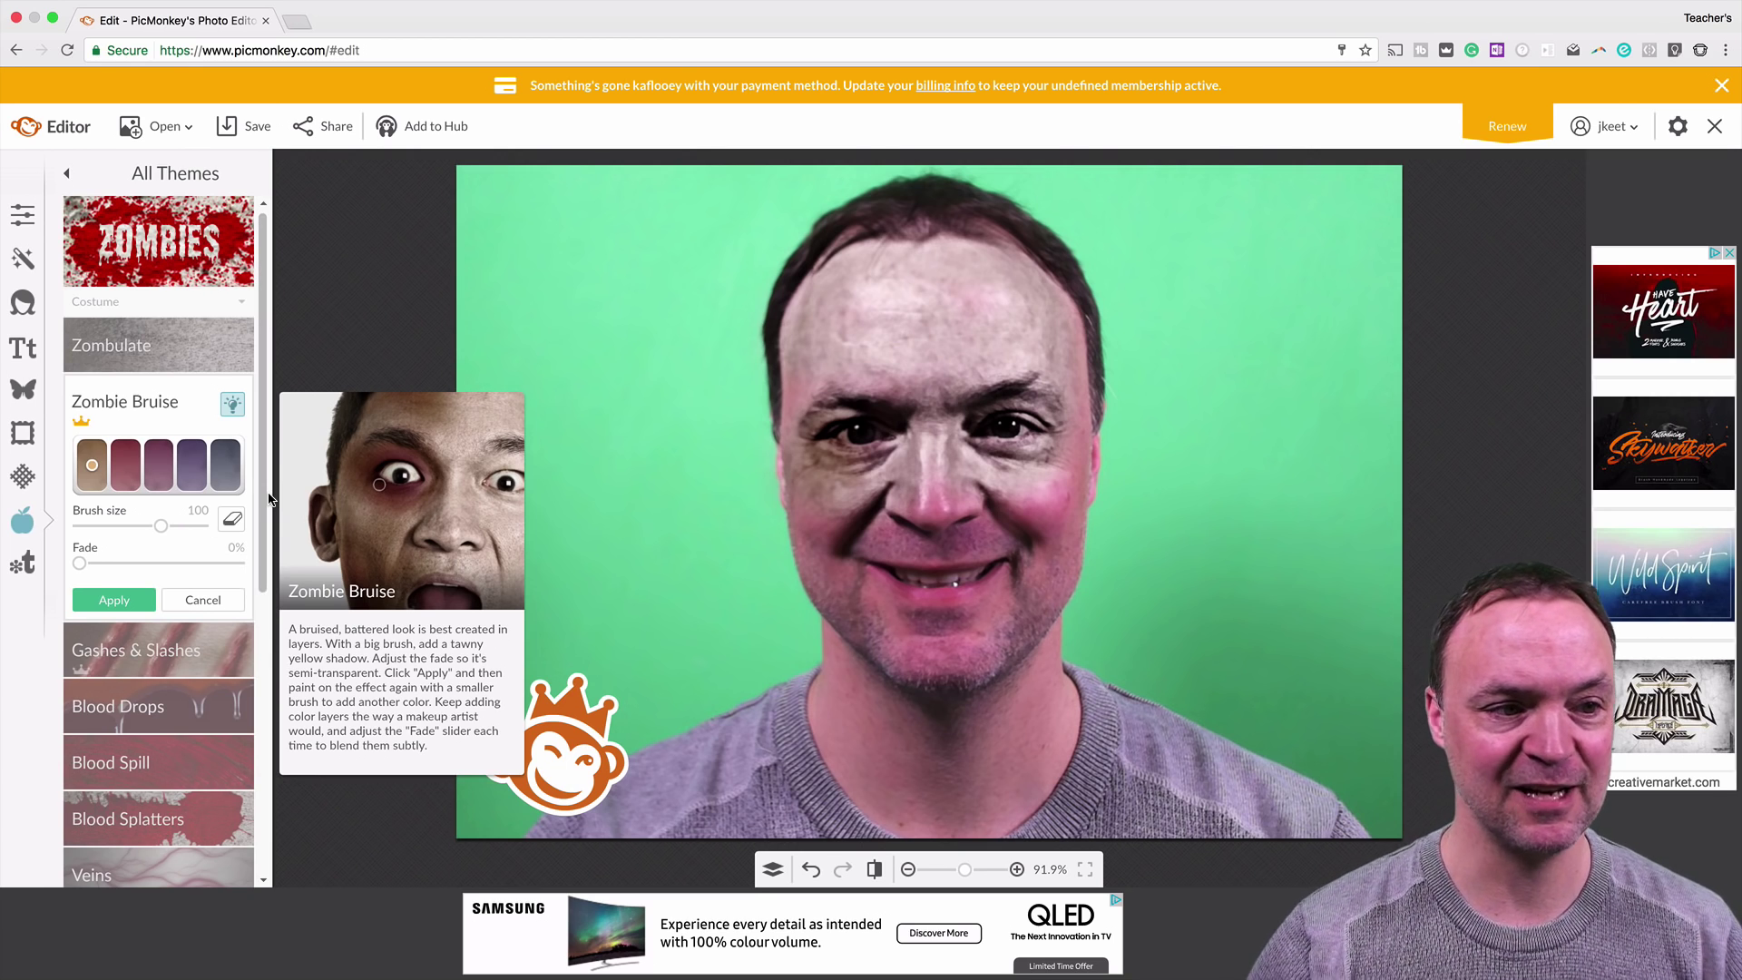
left_click(23, 563)
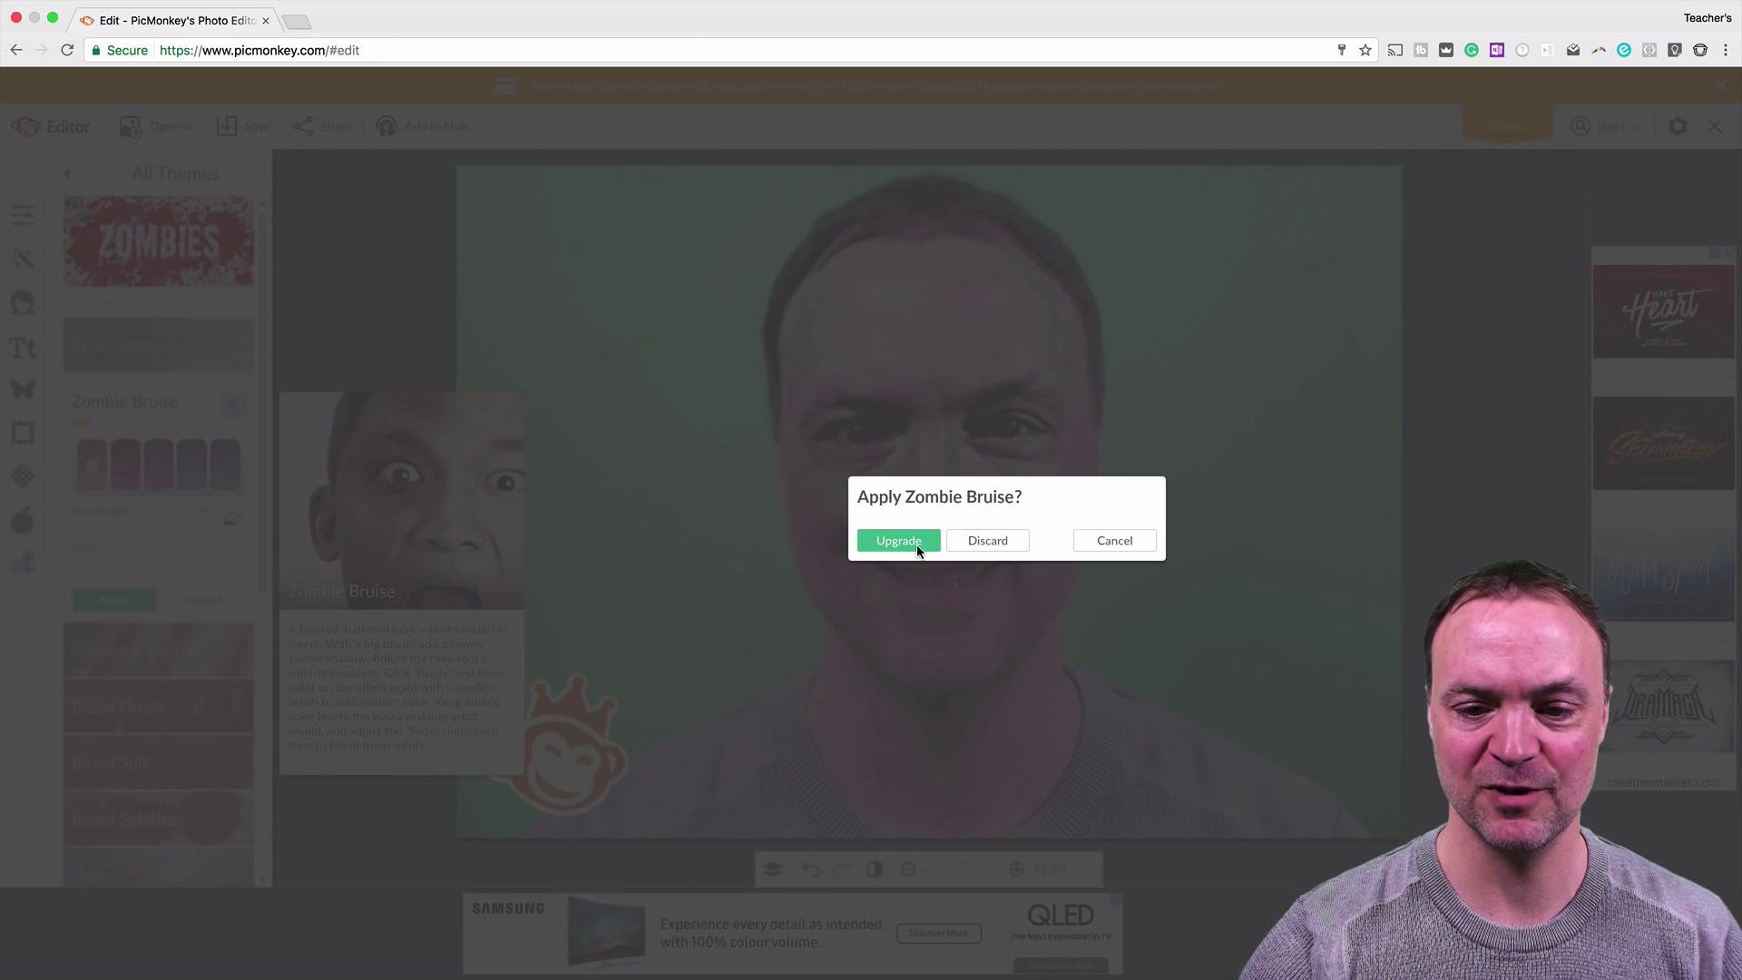
left_click(1103, 537)
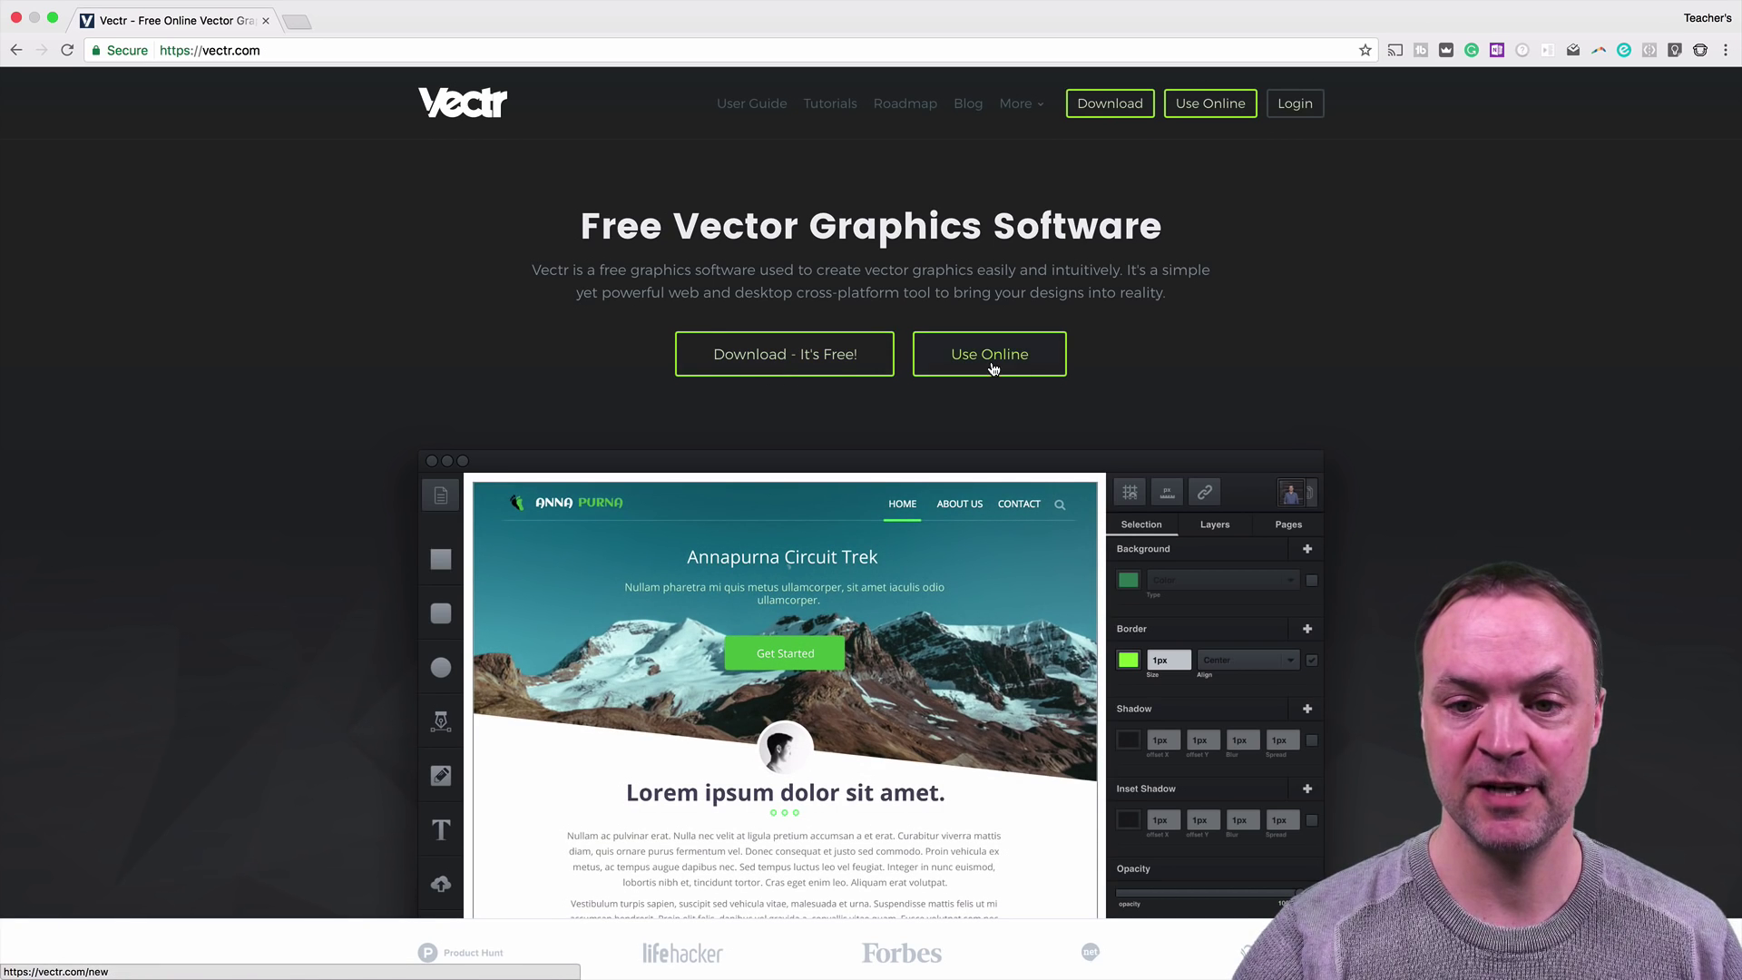
Open the online Vectr editor and place a 40 x 40 px rectangle near the page's upper-left corner
left_click(994, 368)
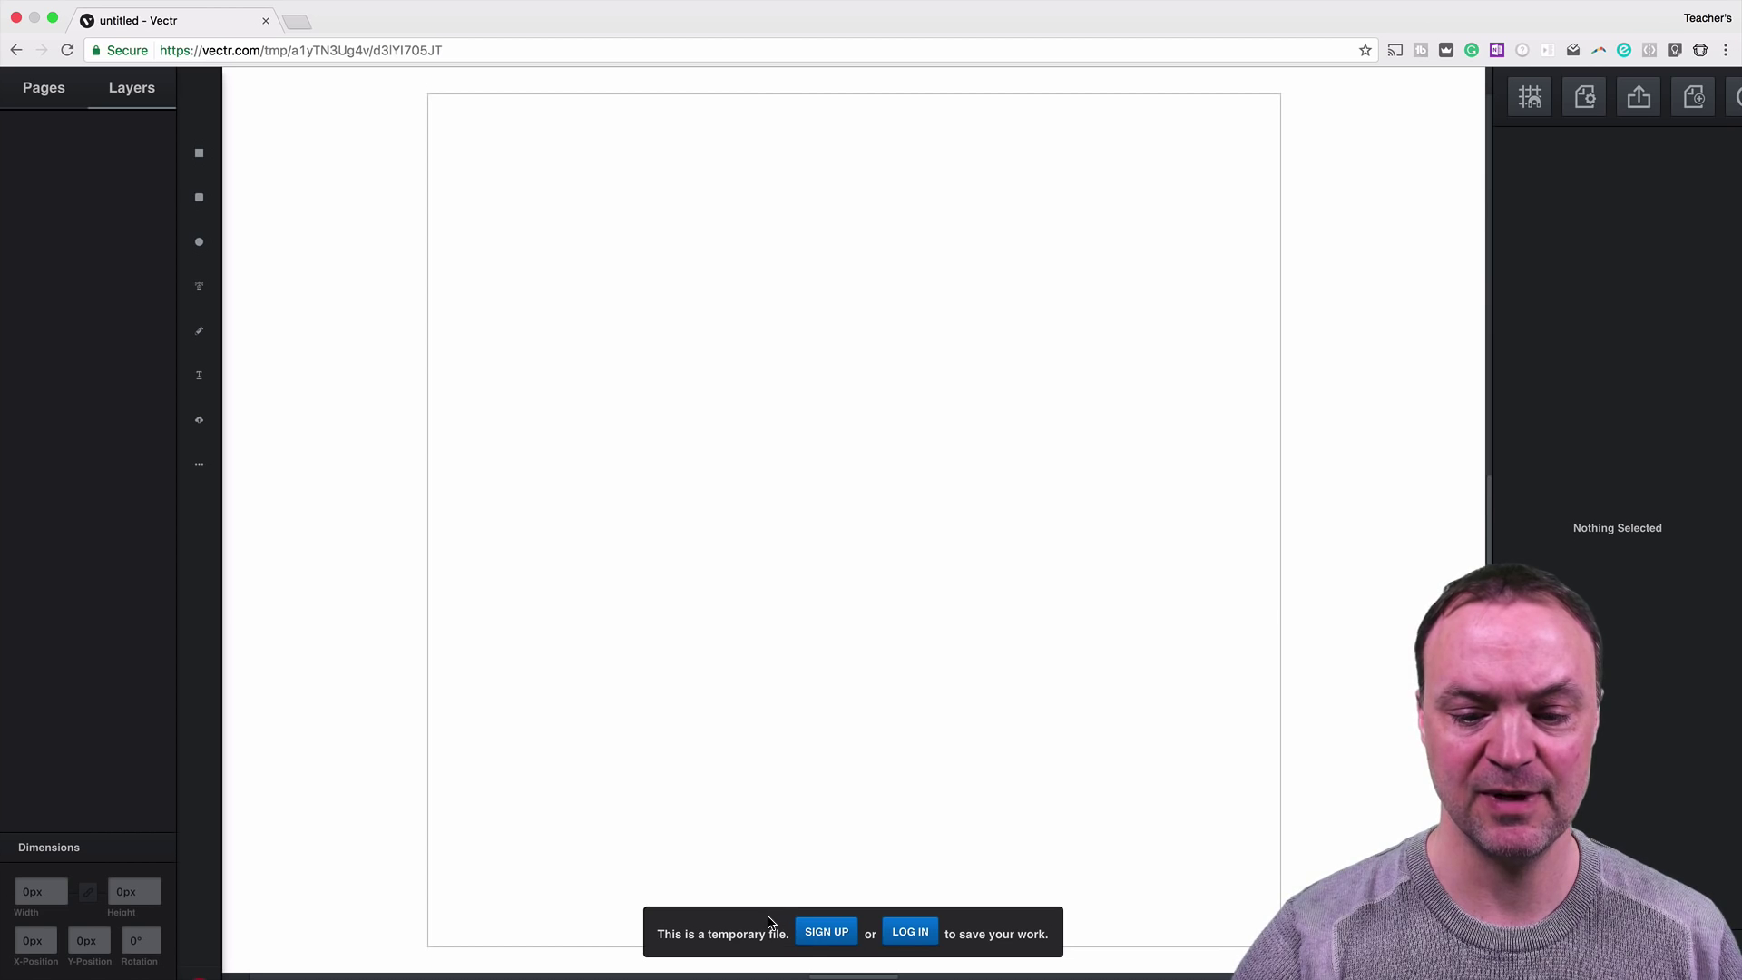
scroll(862, 689, "up", 3)
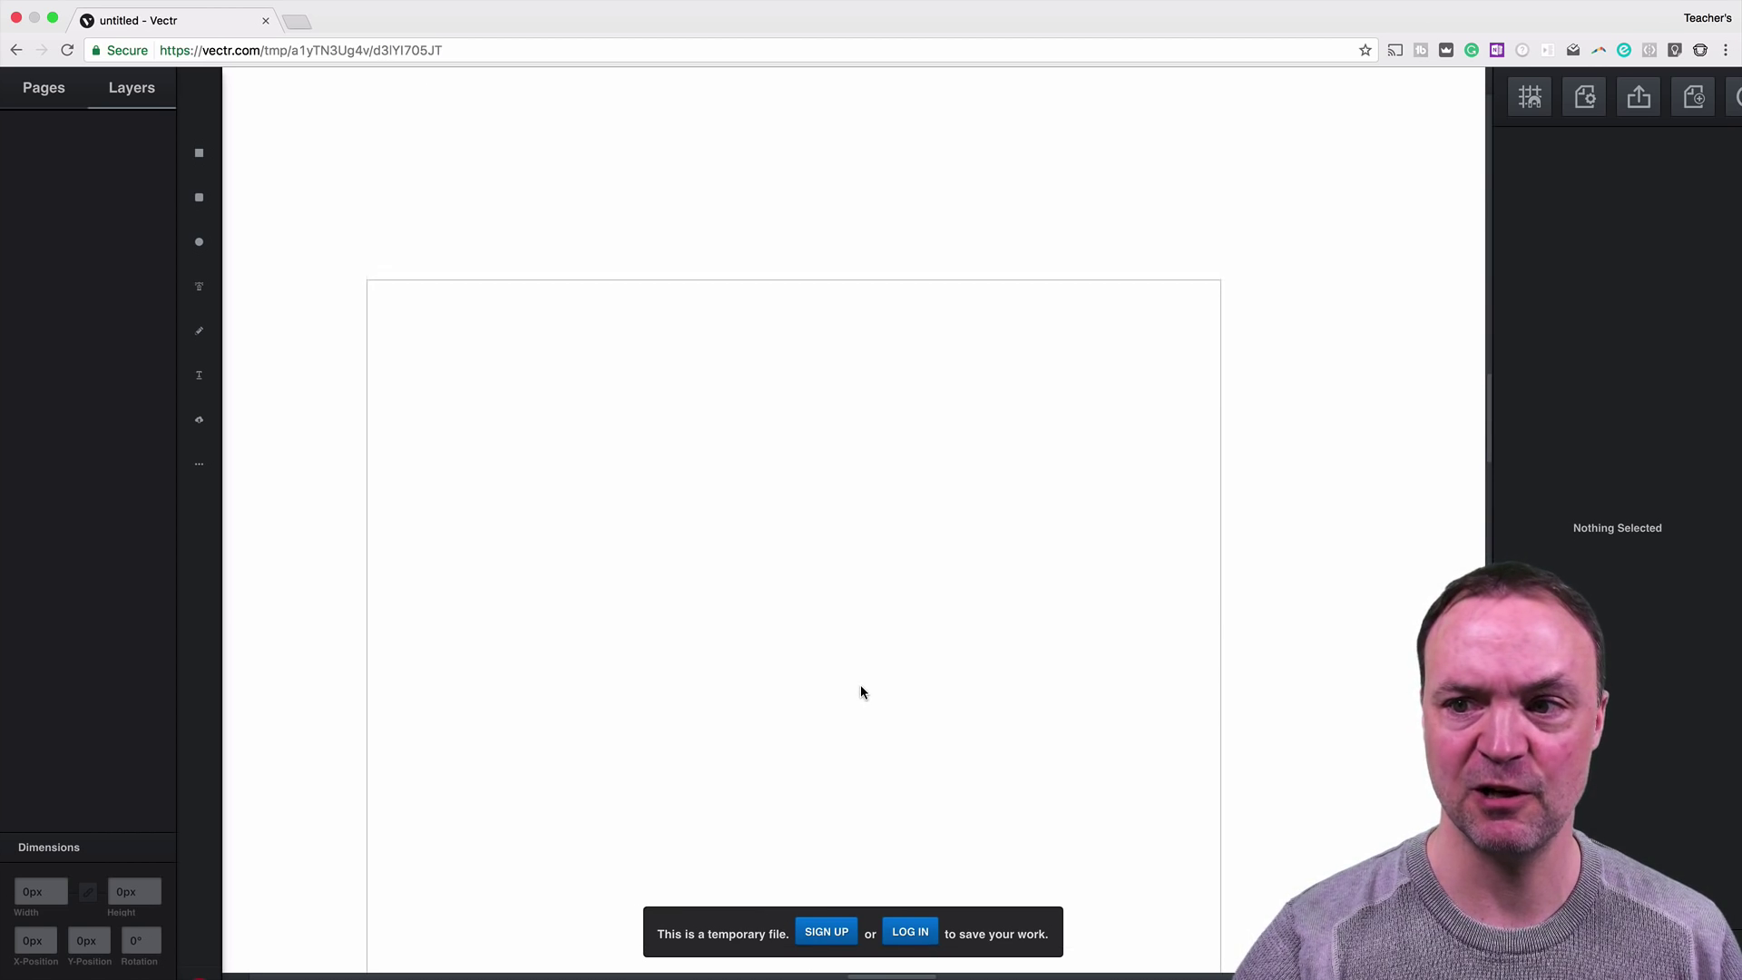
left_click(201, 155)
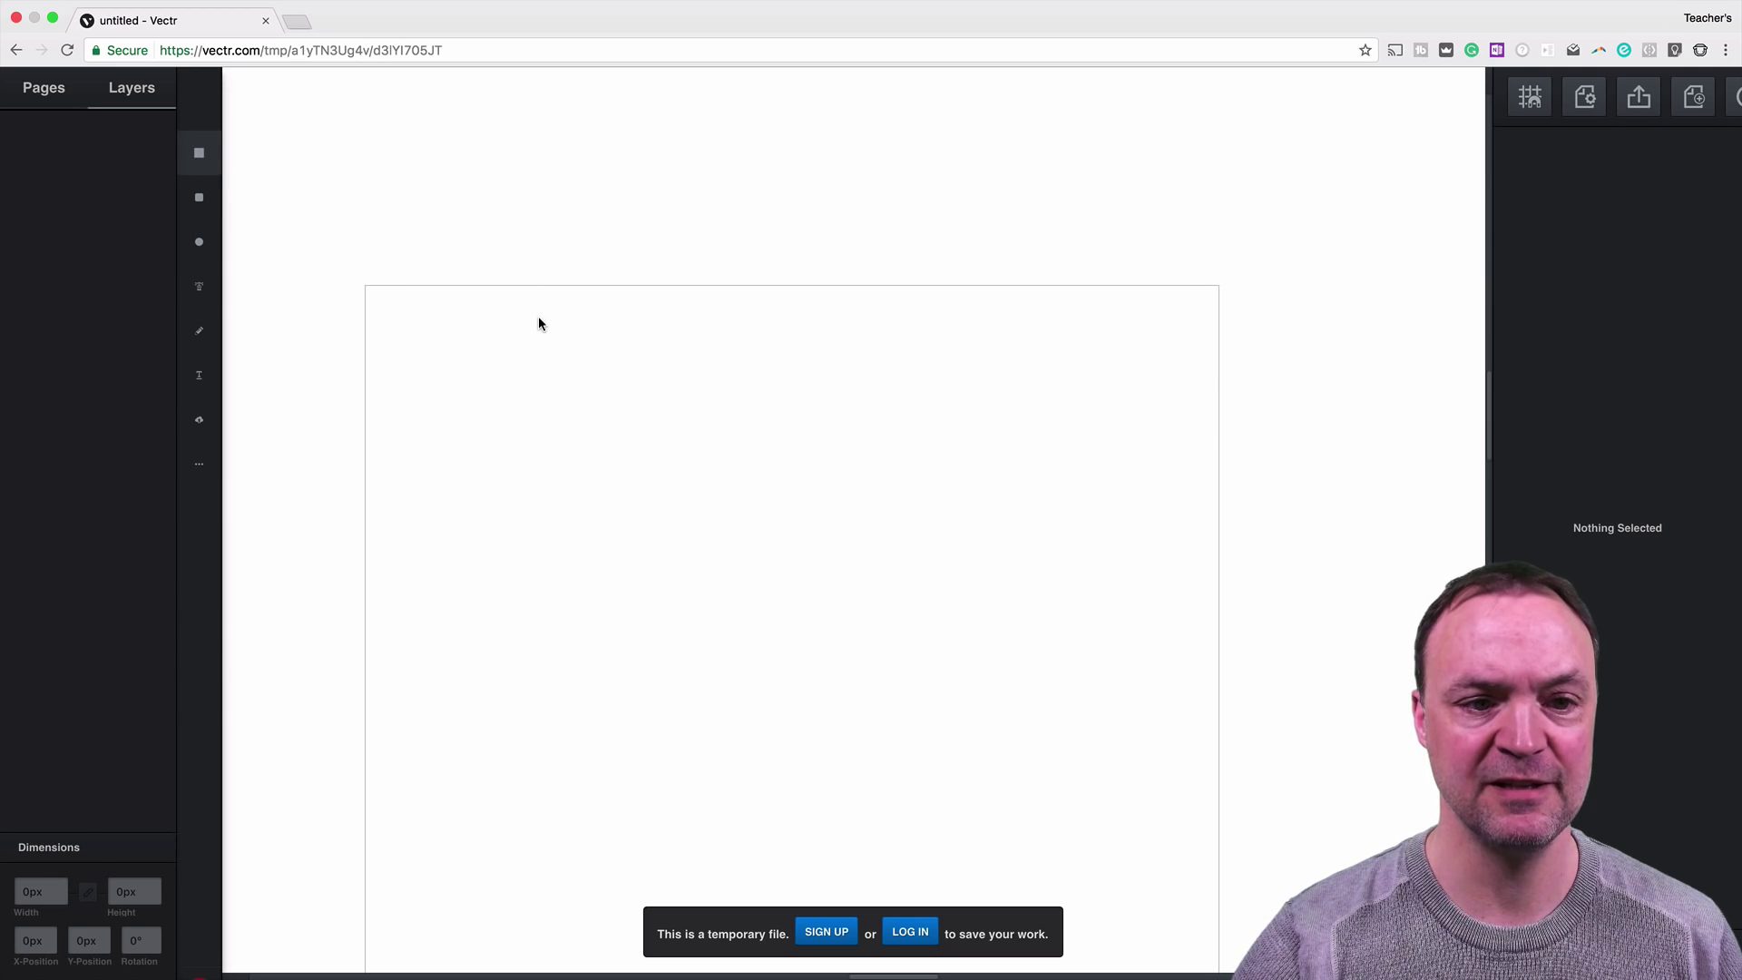
left_click(521, 360)
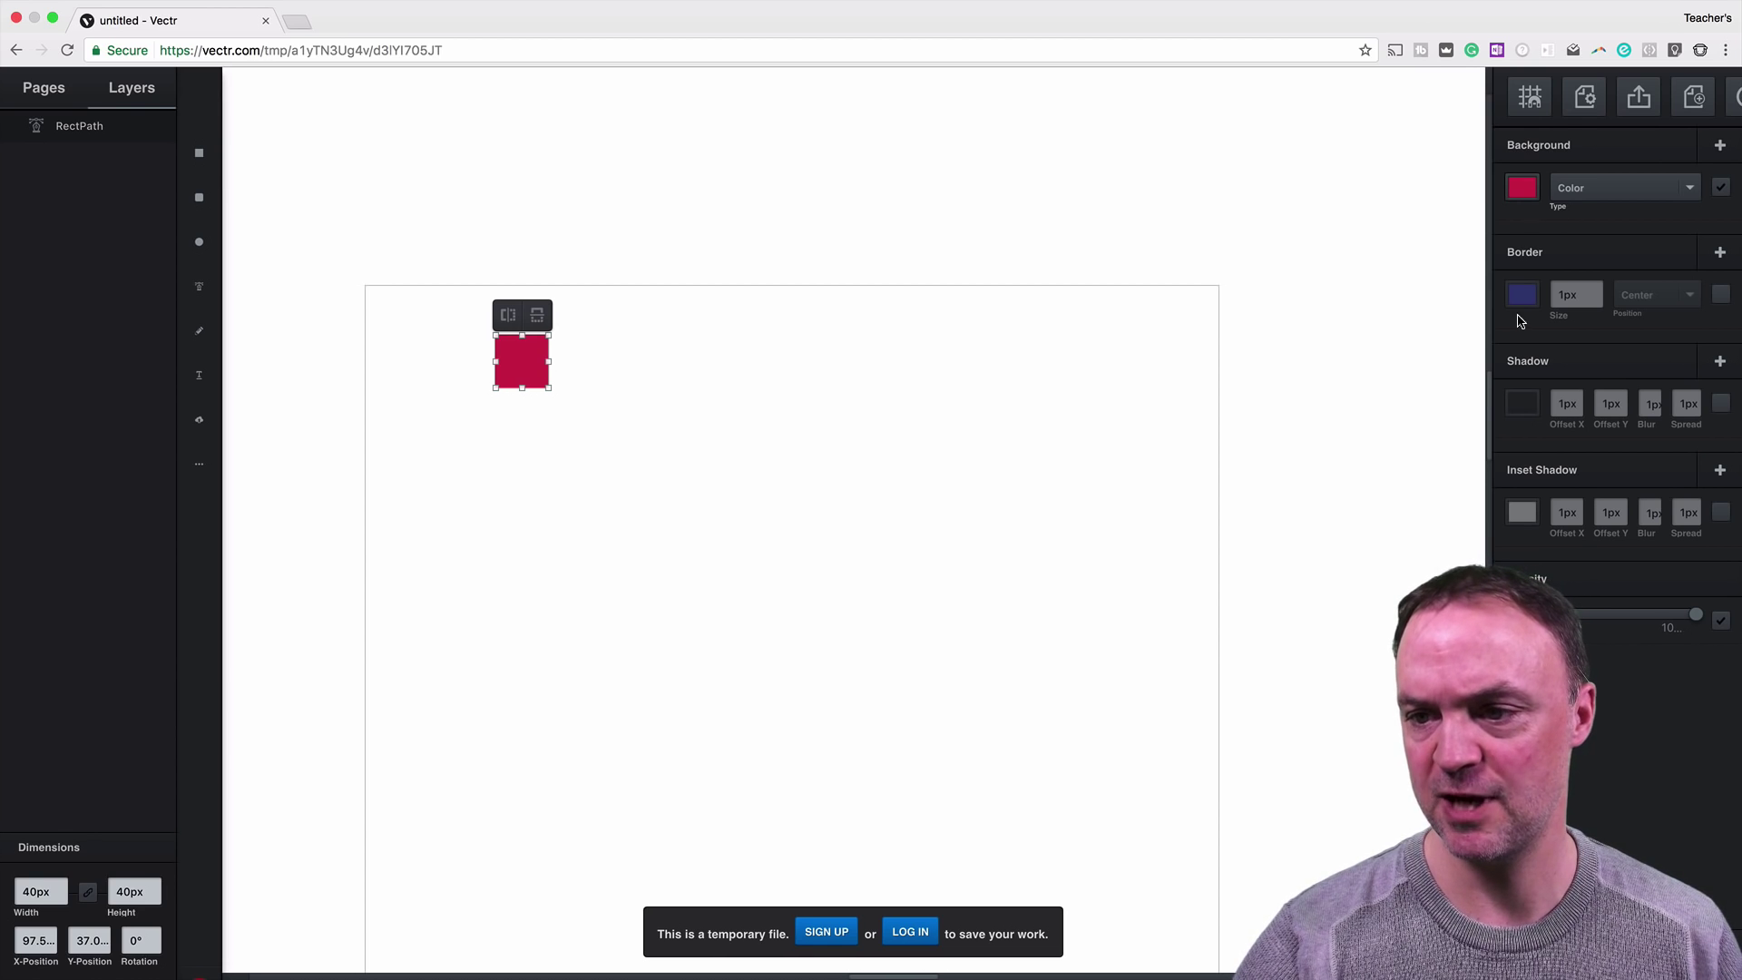
Change the rectangle's background color to green #109e41 and deselect it
left_click(1525, 187)
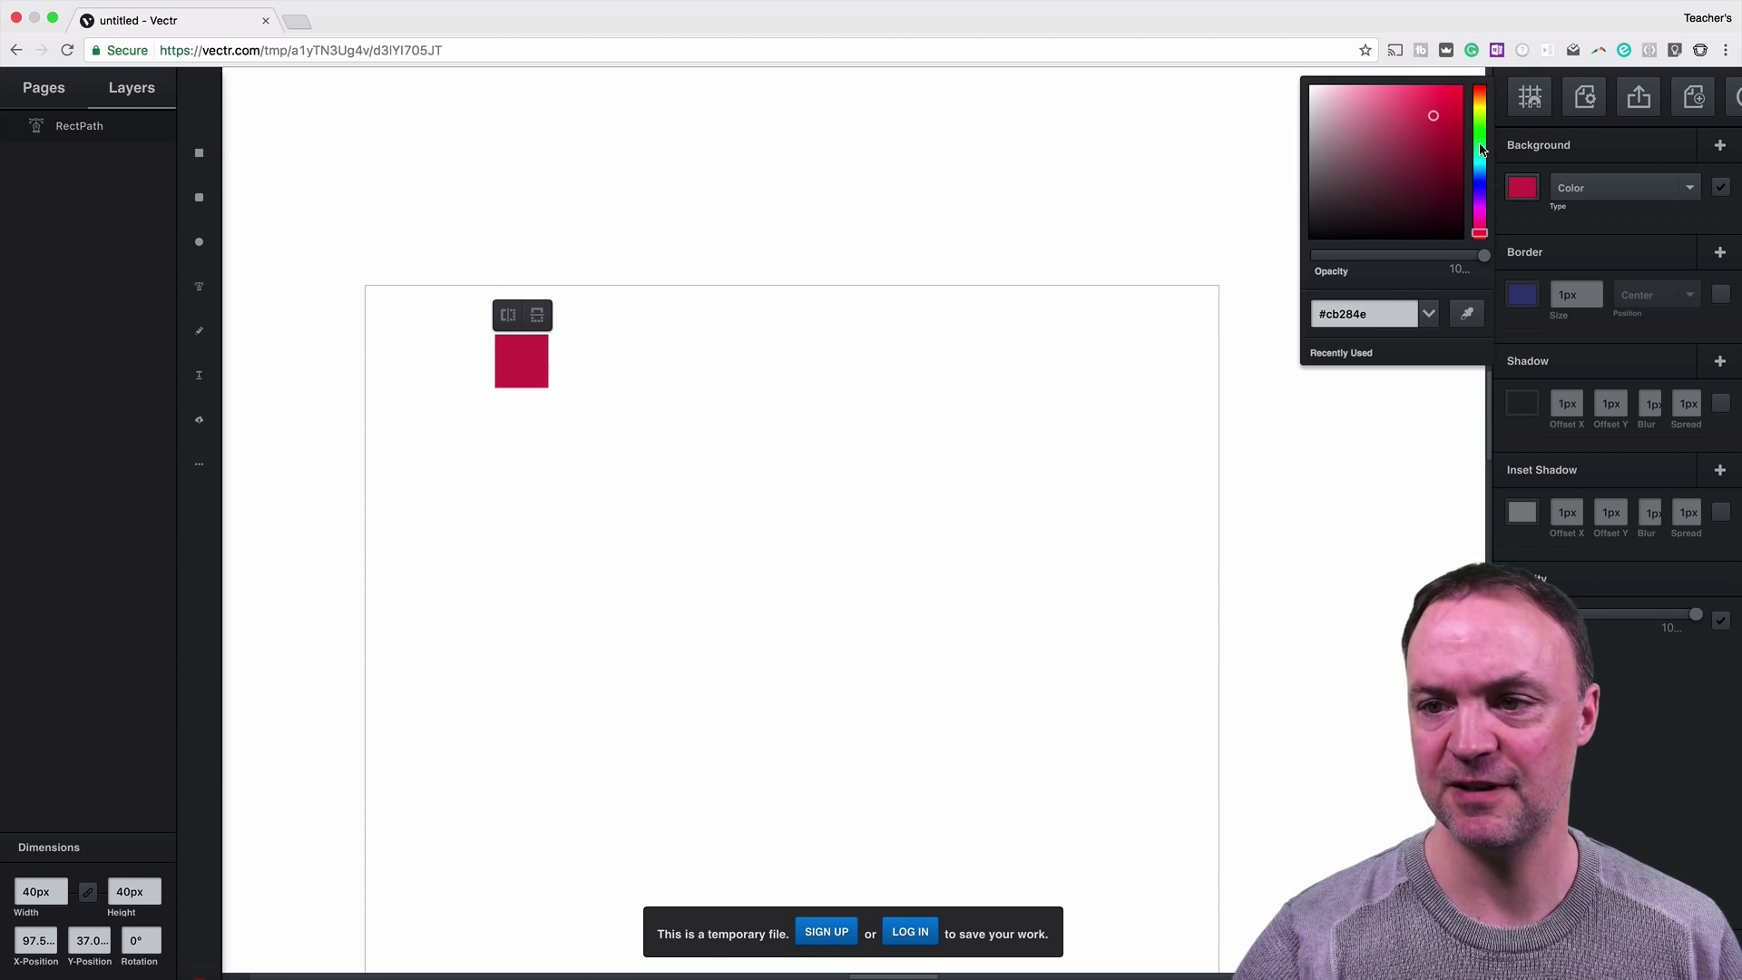
left_click(1481, 149)
left_click(1449, 142)
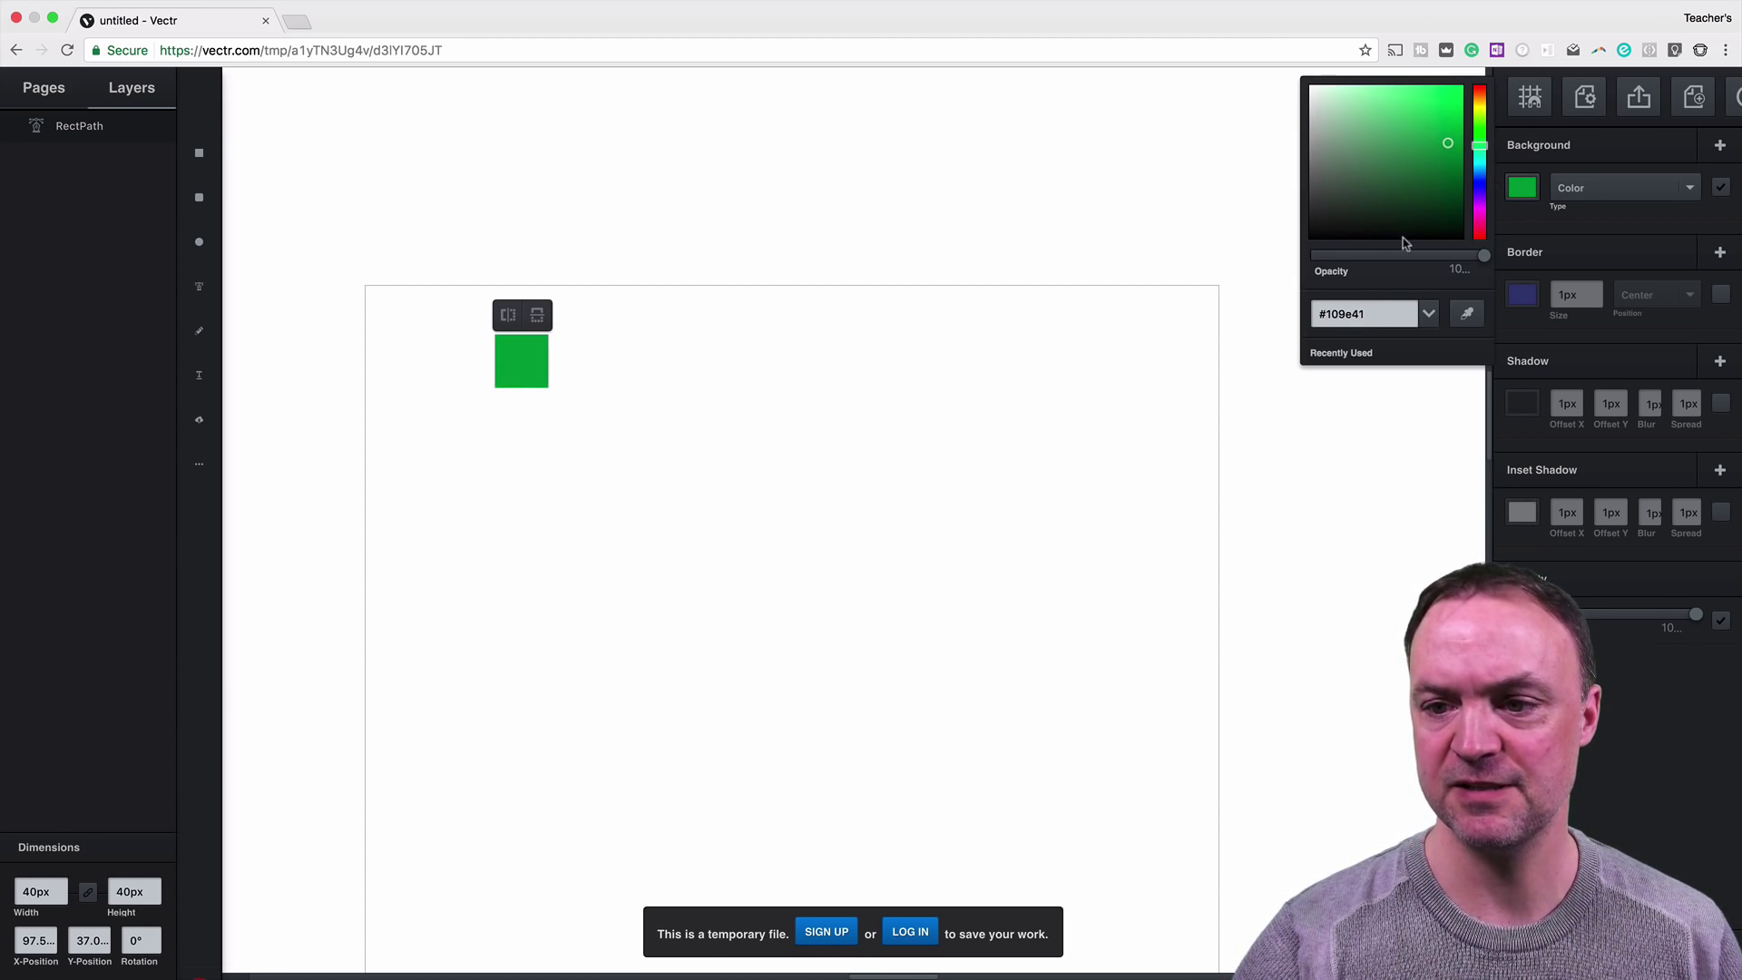
left_click(1322, 384)
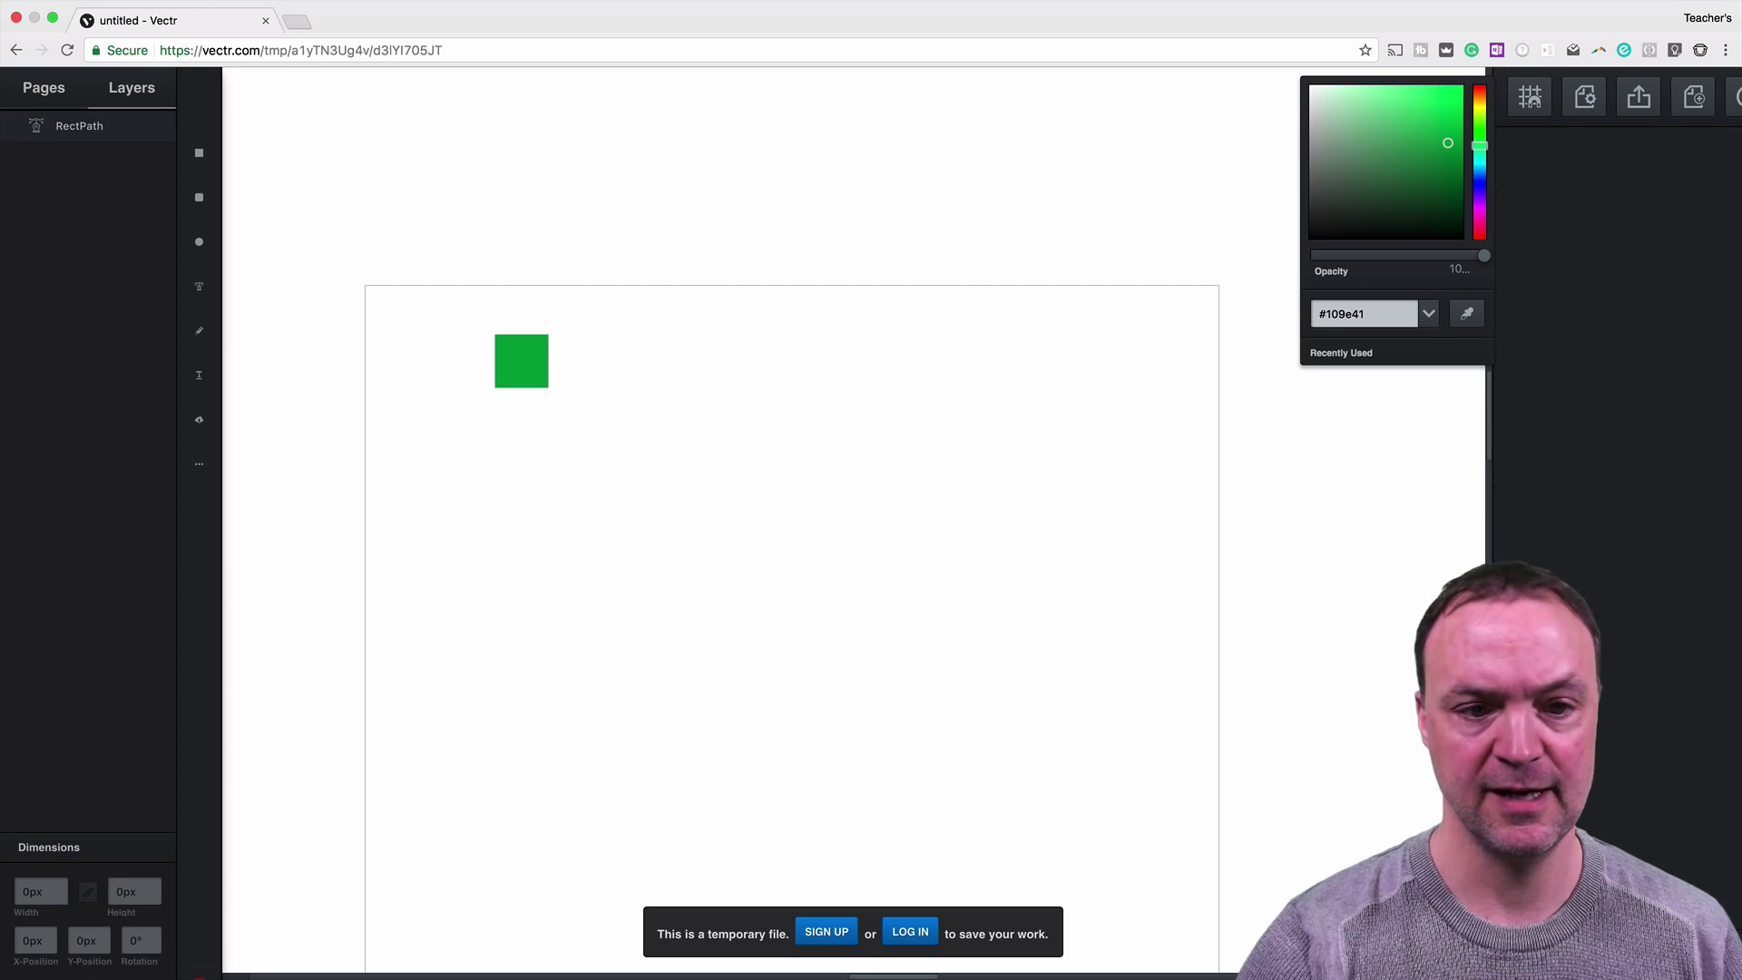
left_click(204, 200)
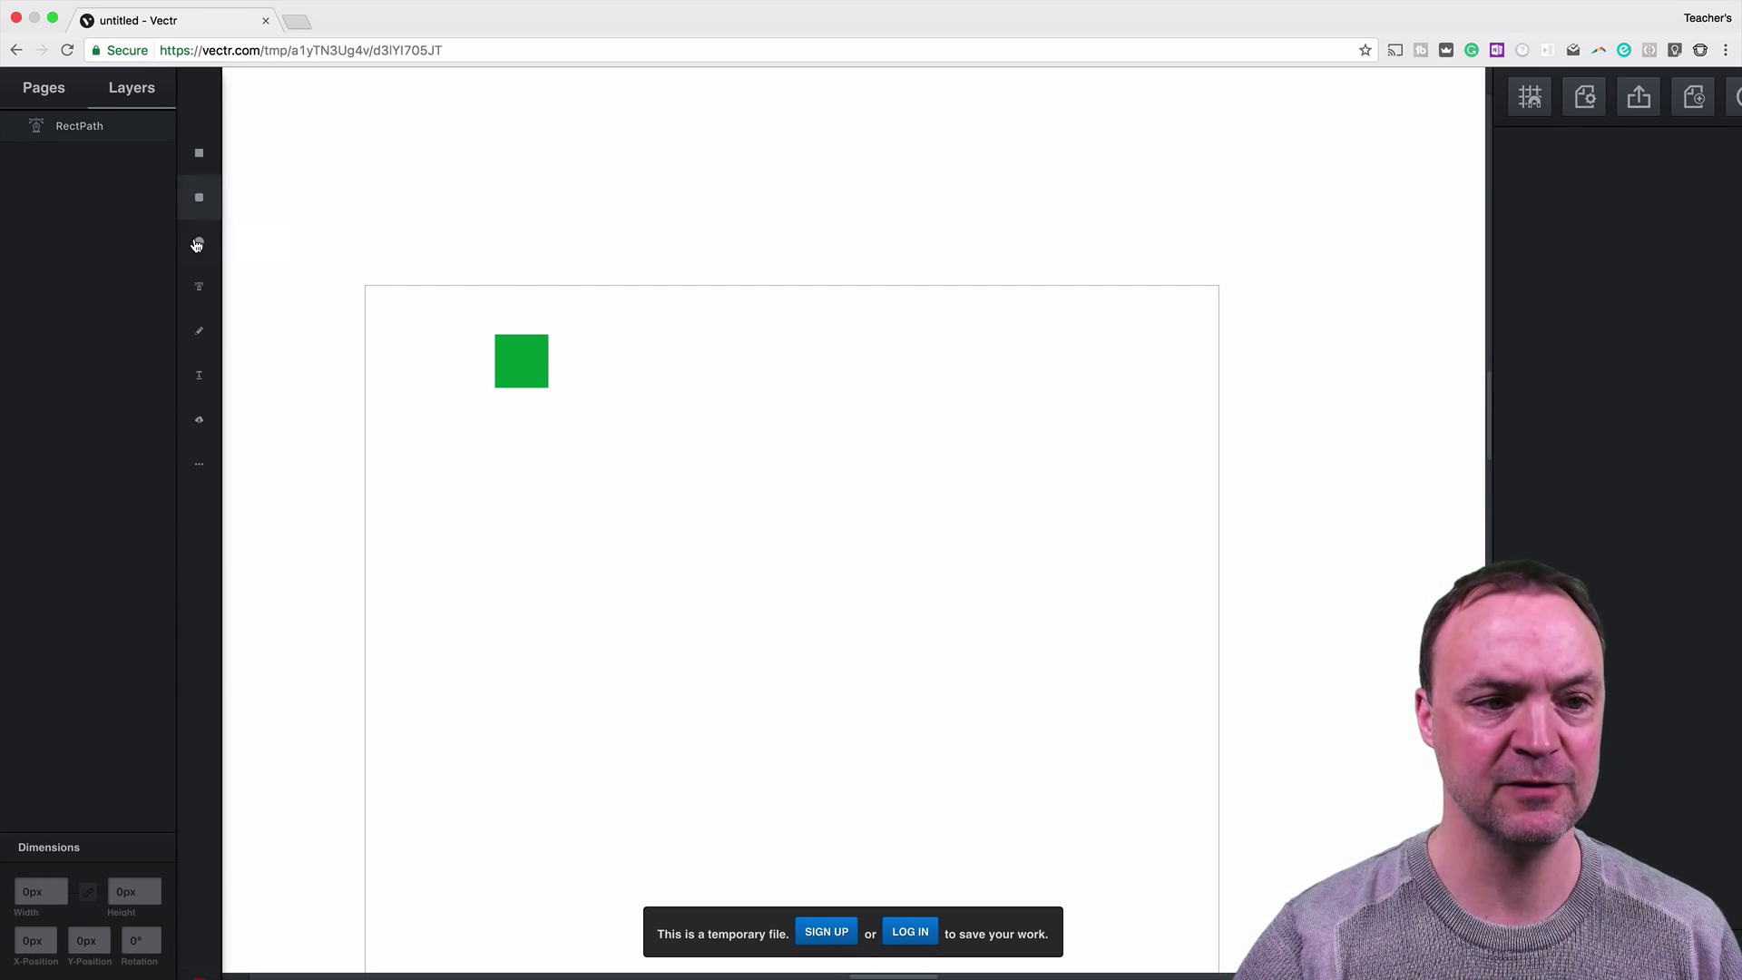
left_click(201, 243)
left_click(204, 287)
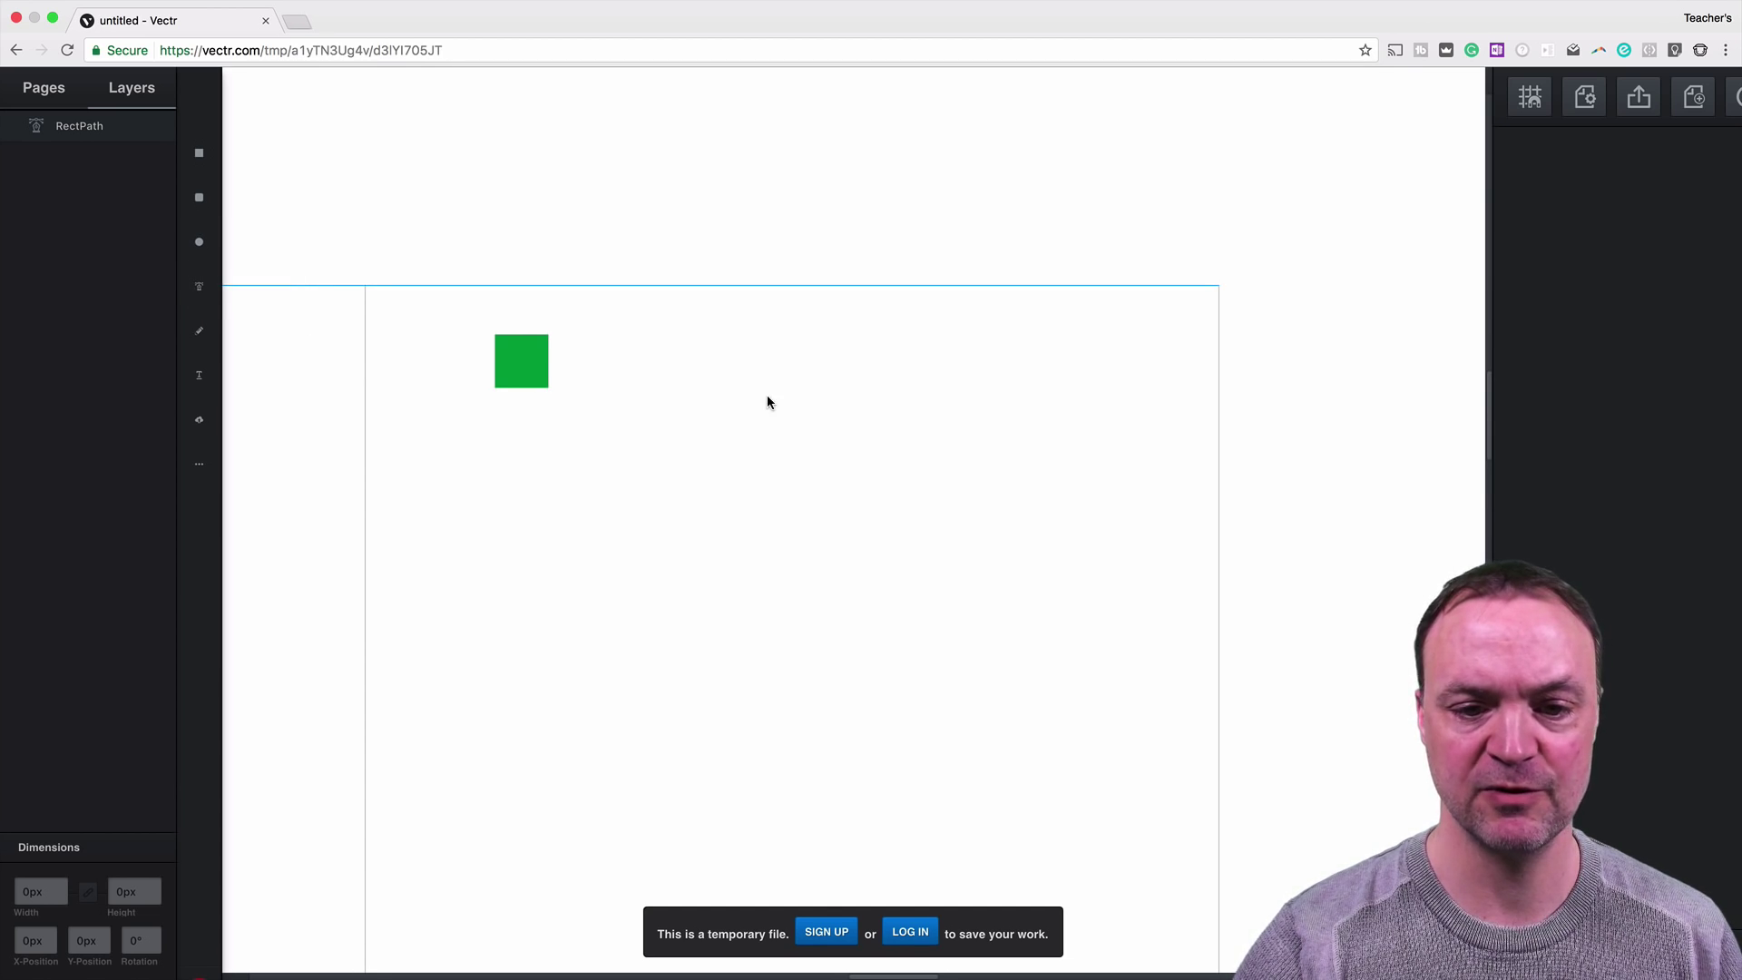
left_click_drag(764, 394, 857, 499)
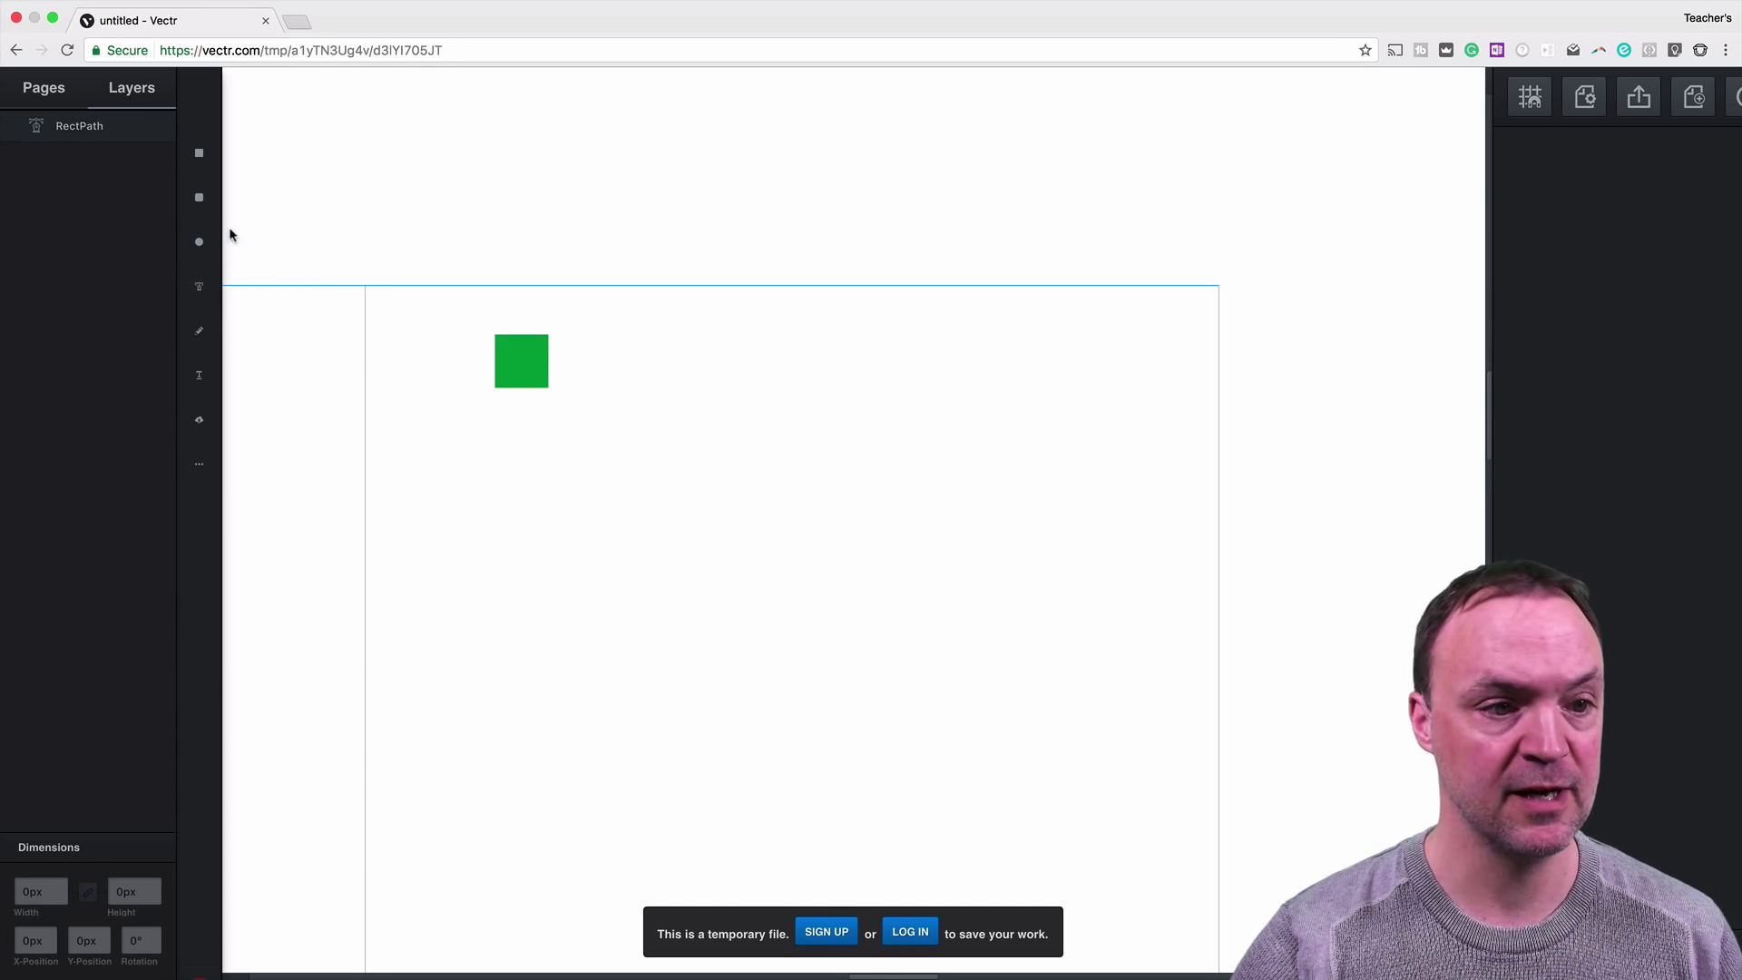
Draw a closed, irregular four-sided outline with the Pen tool to the right of the green square
left_click(202, 295)
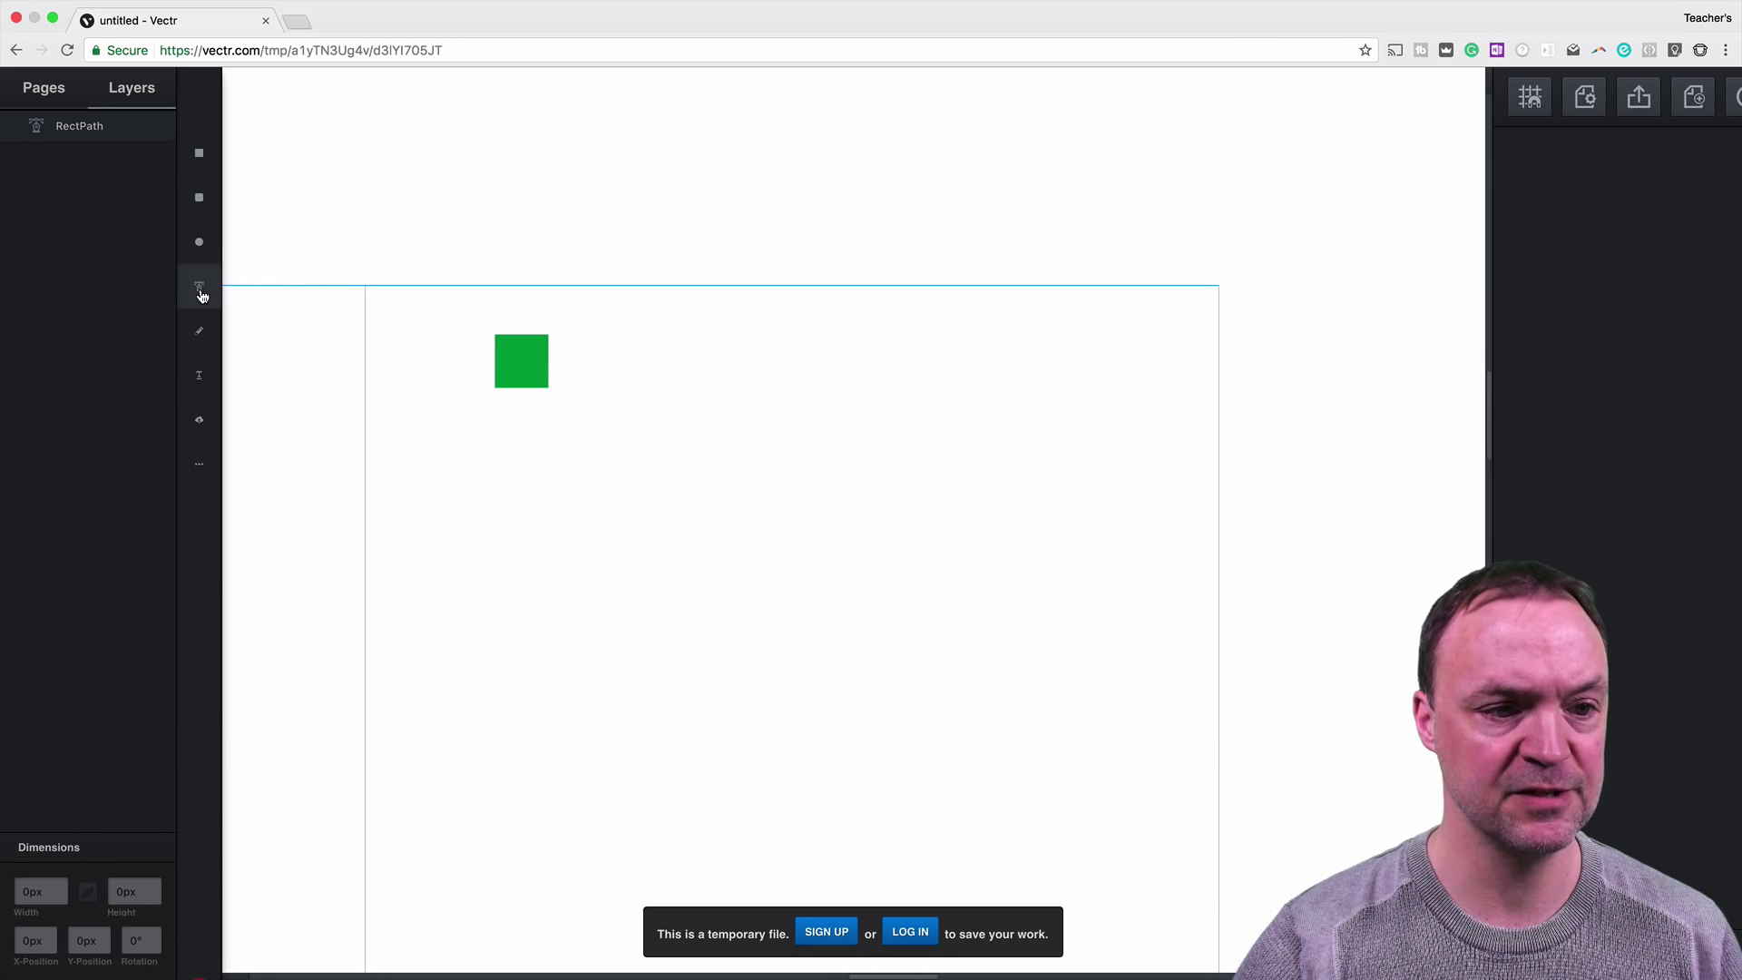
left_click(700, 393)
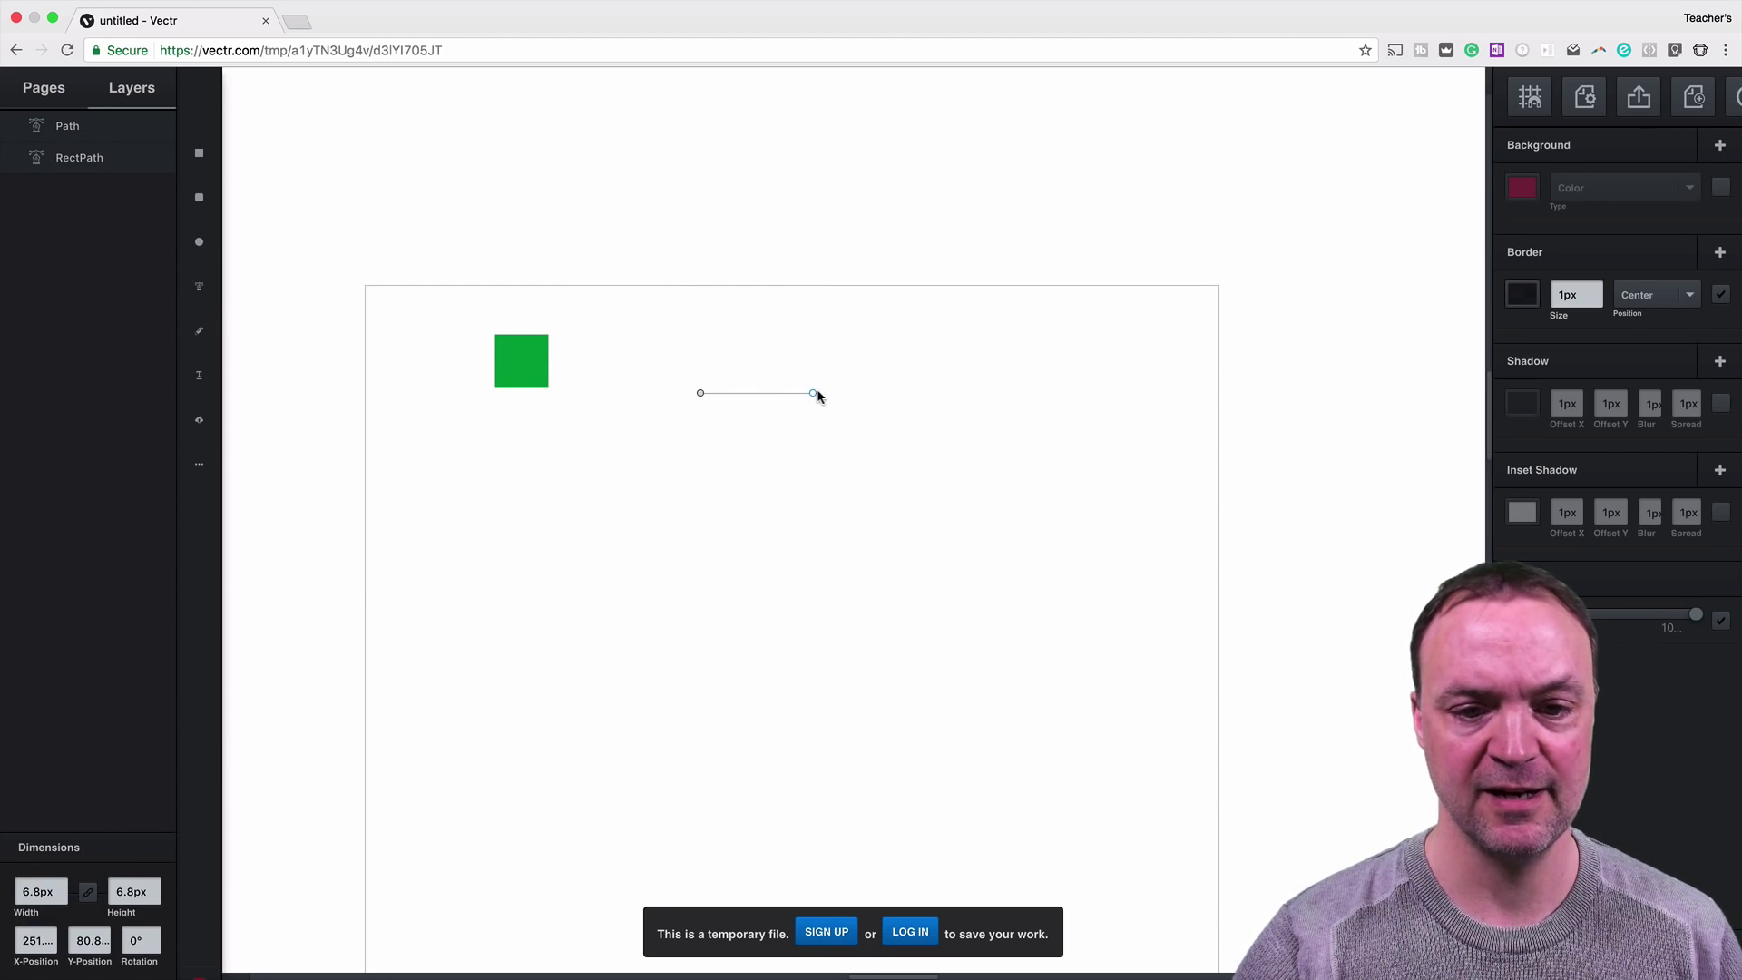
left_click(821, 393)
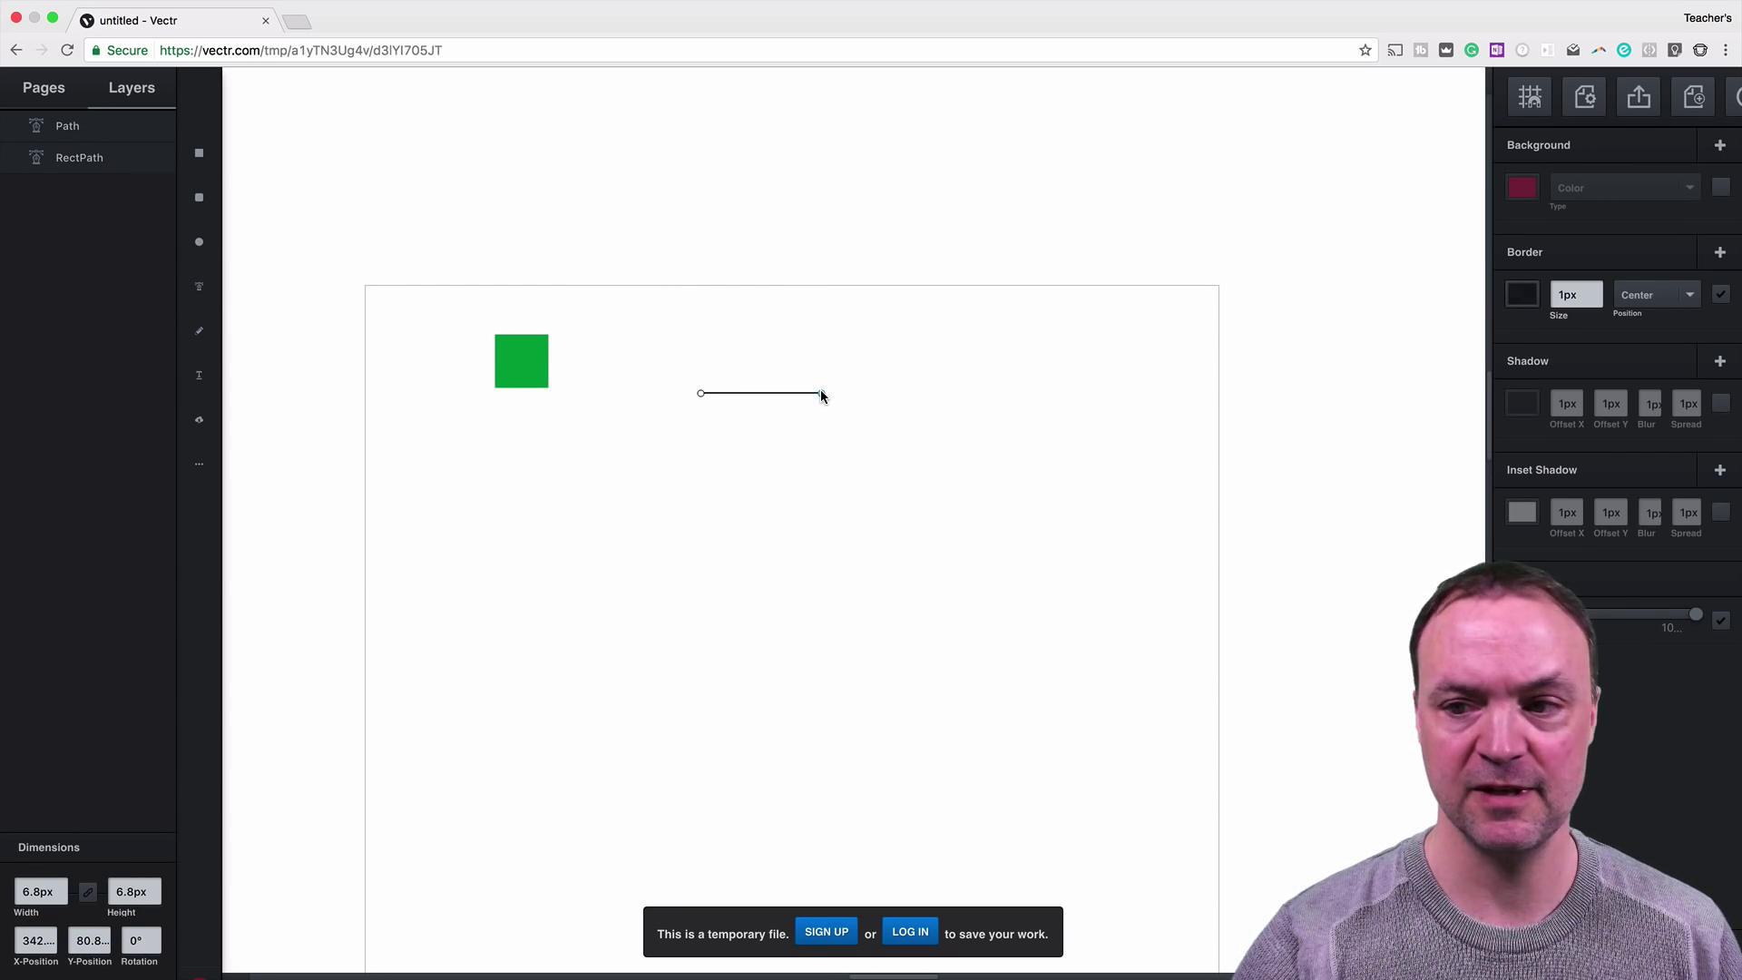
left_click(810, 454)
left_click(688, 433)
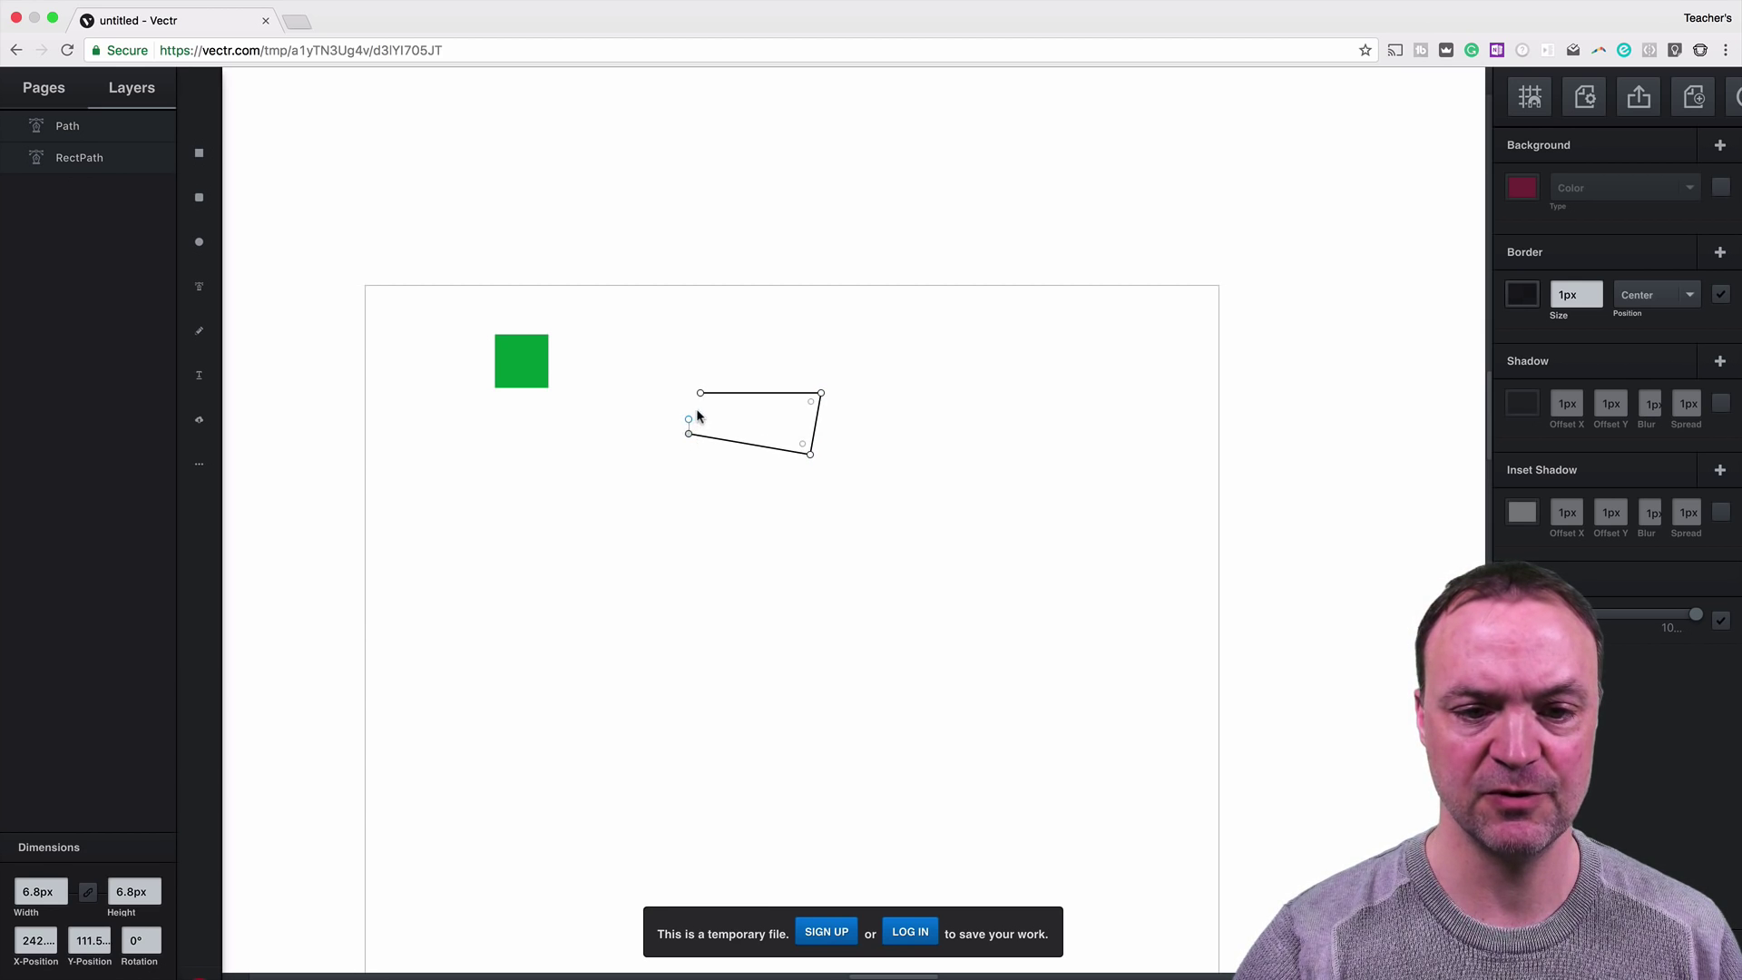
left_click(701, 394)
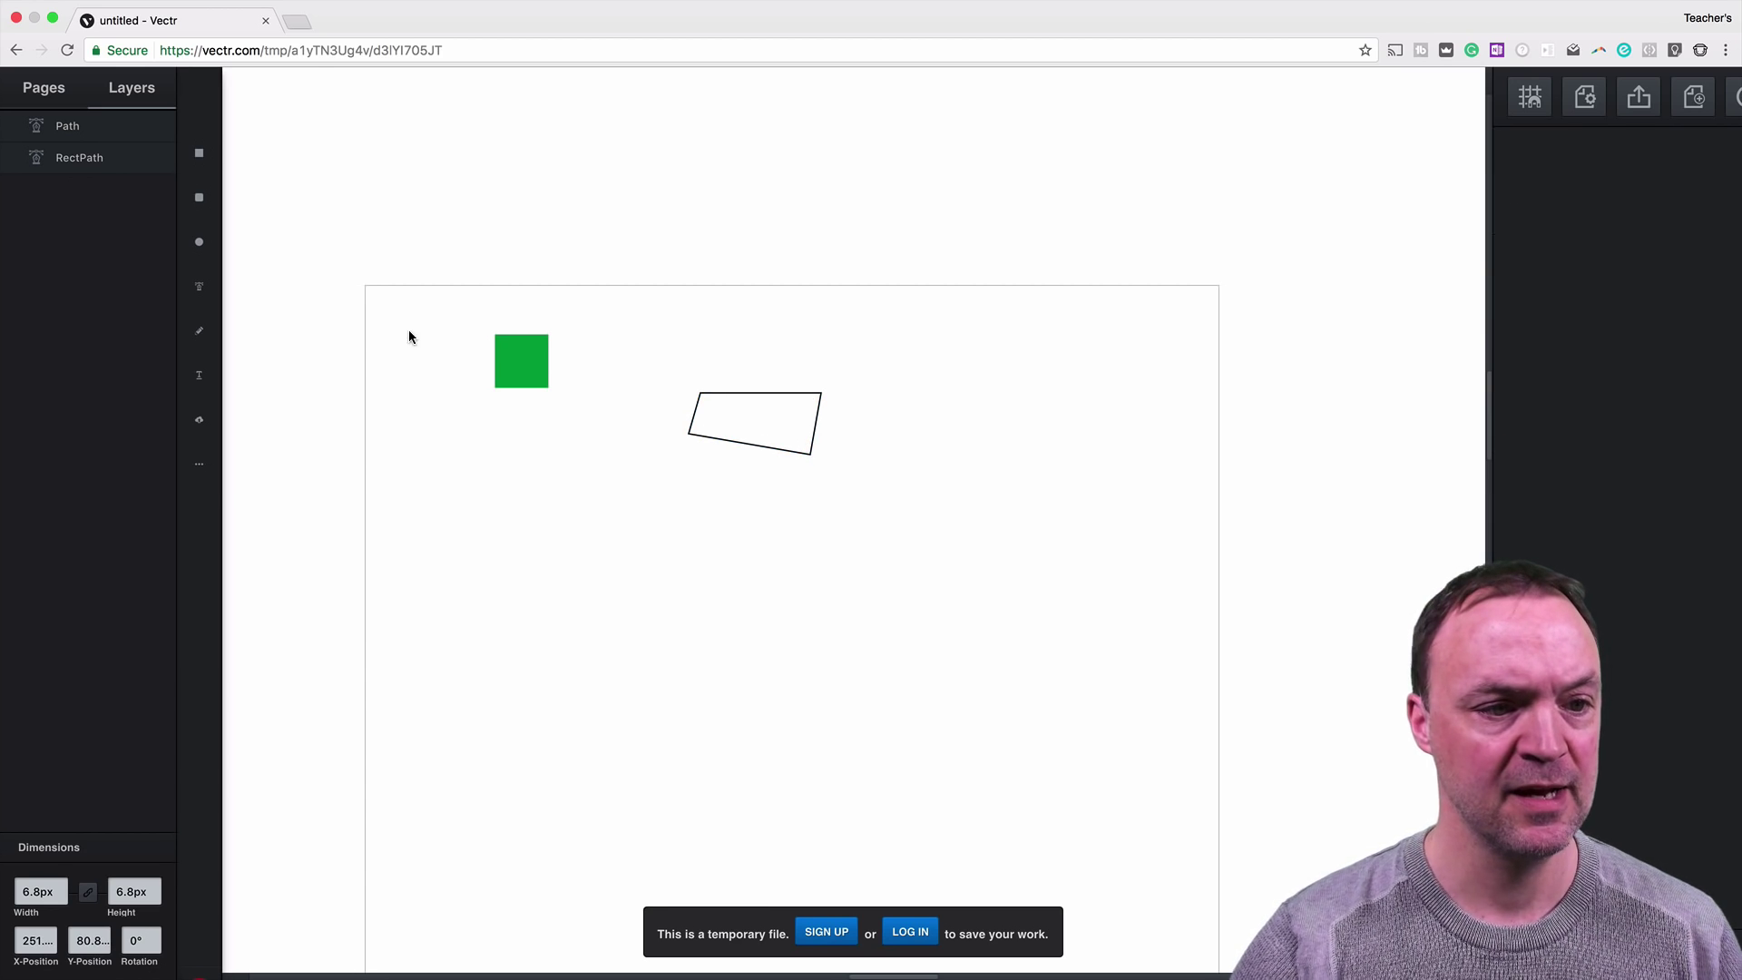
Add the text "Example" below the green square and deselect it
left_click(201, 384)
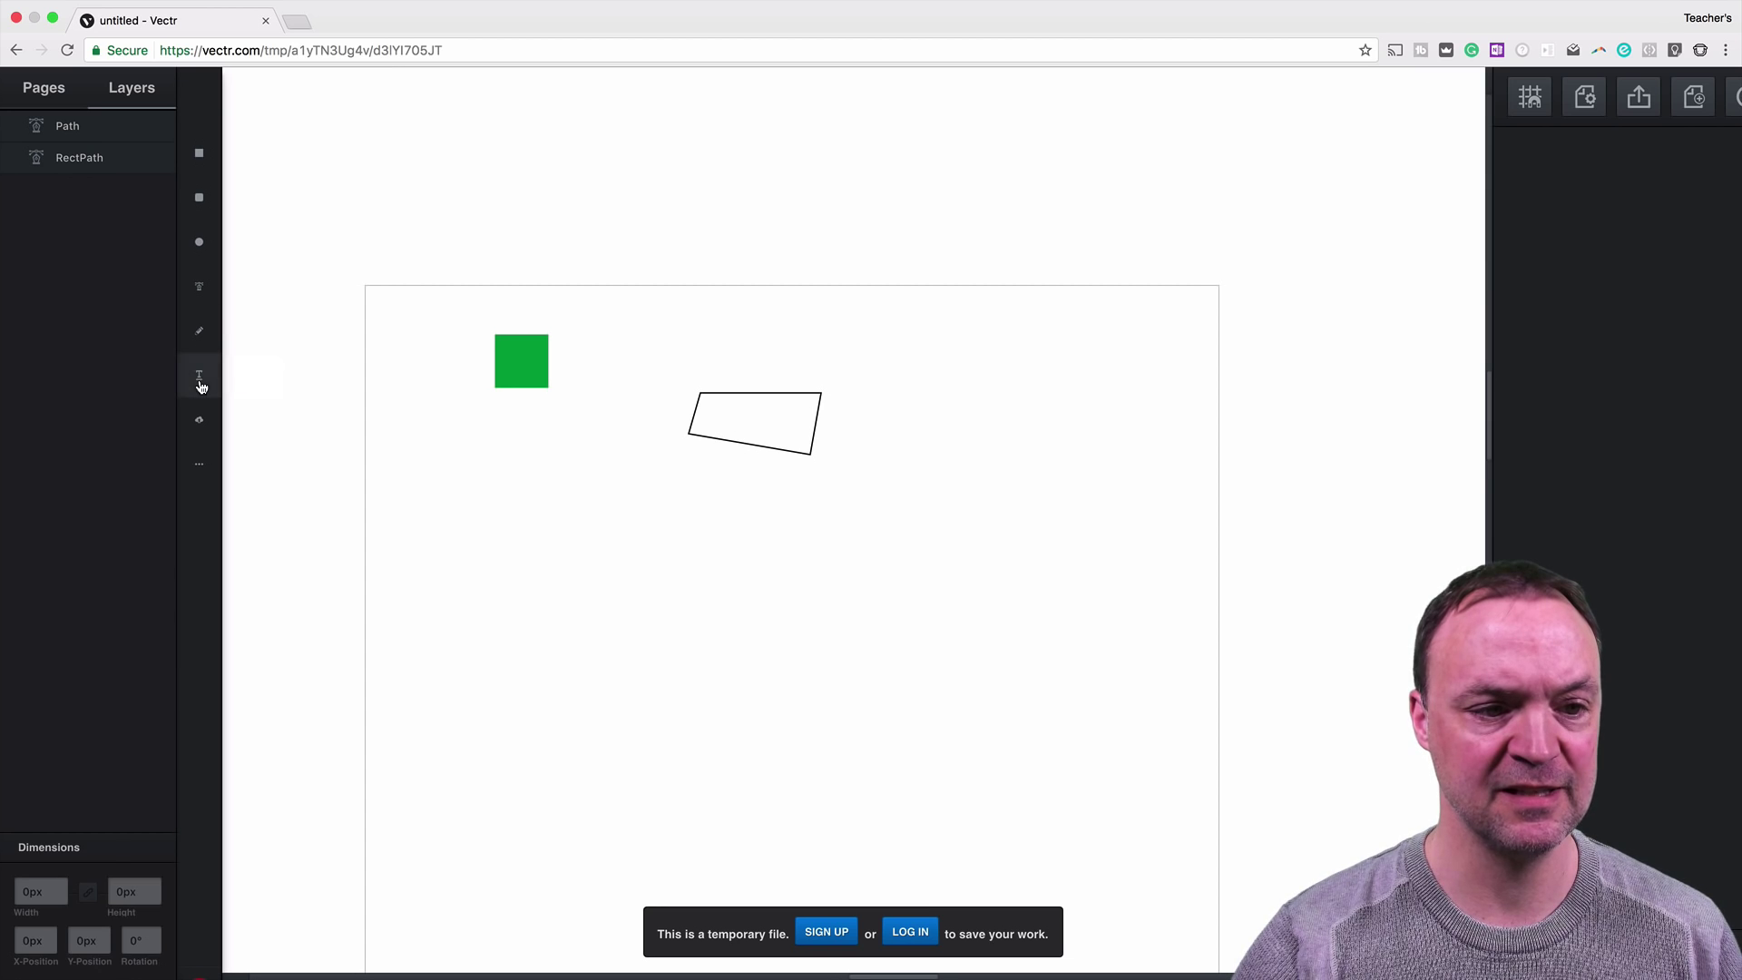
left_click(490, 490)
type("Example")
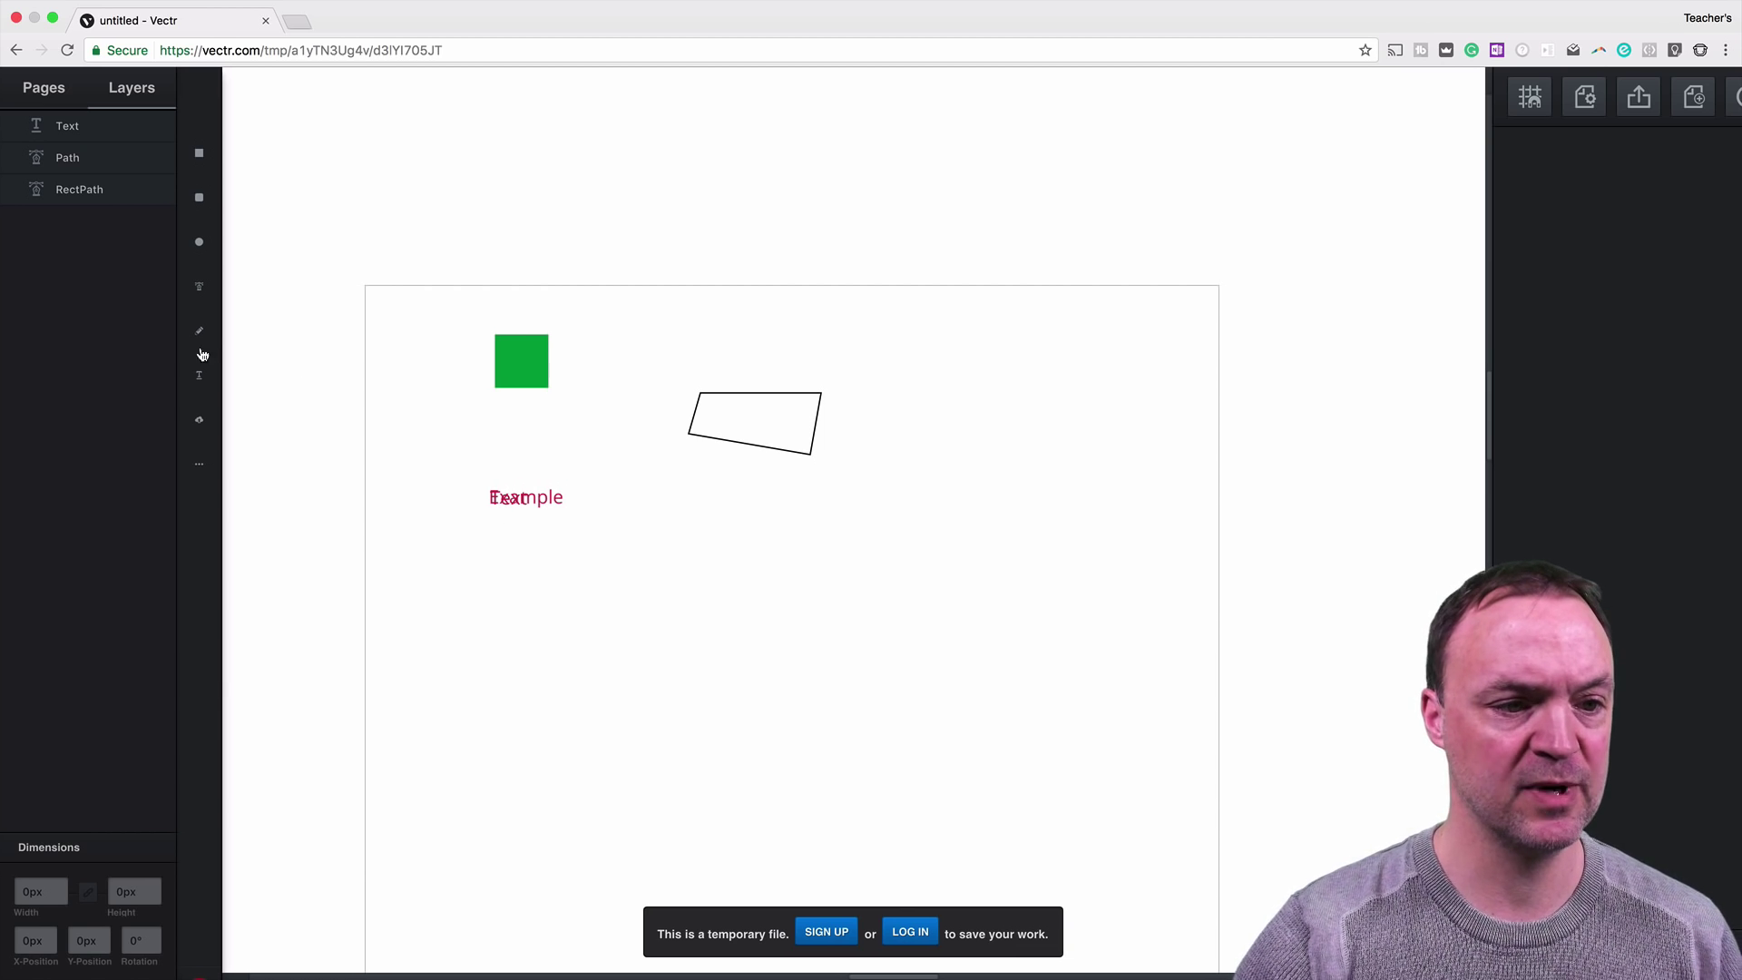
left_click(202, 423)
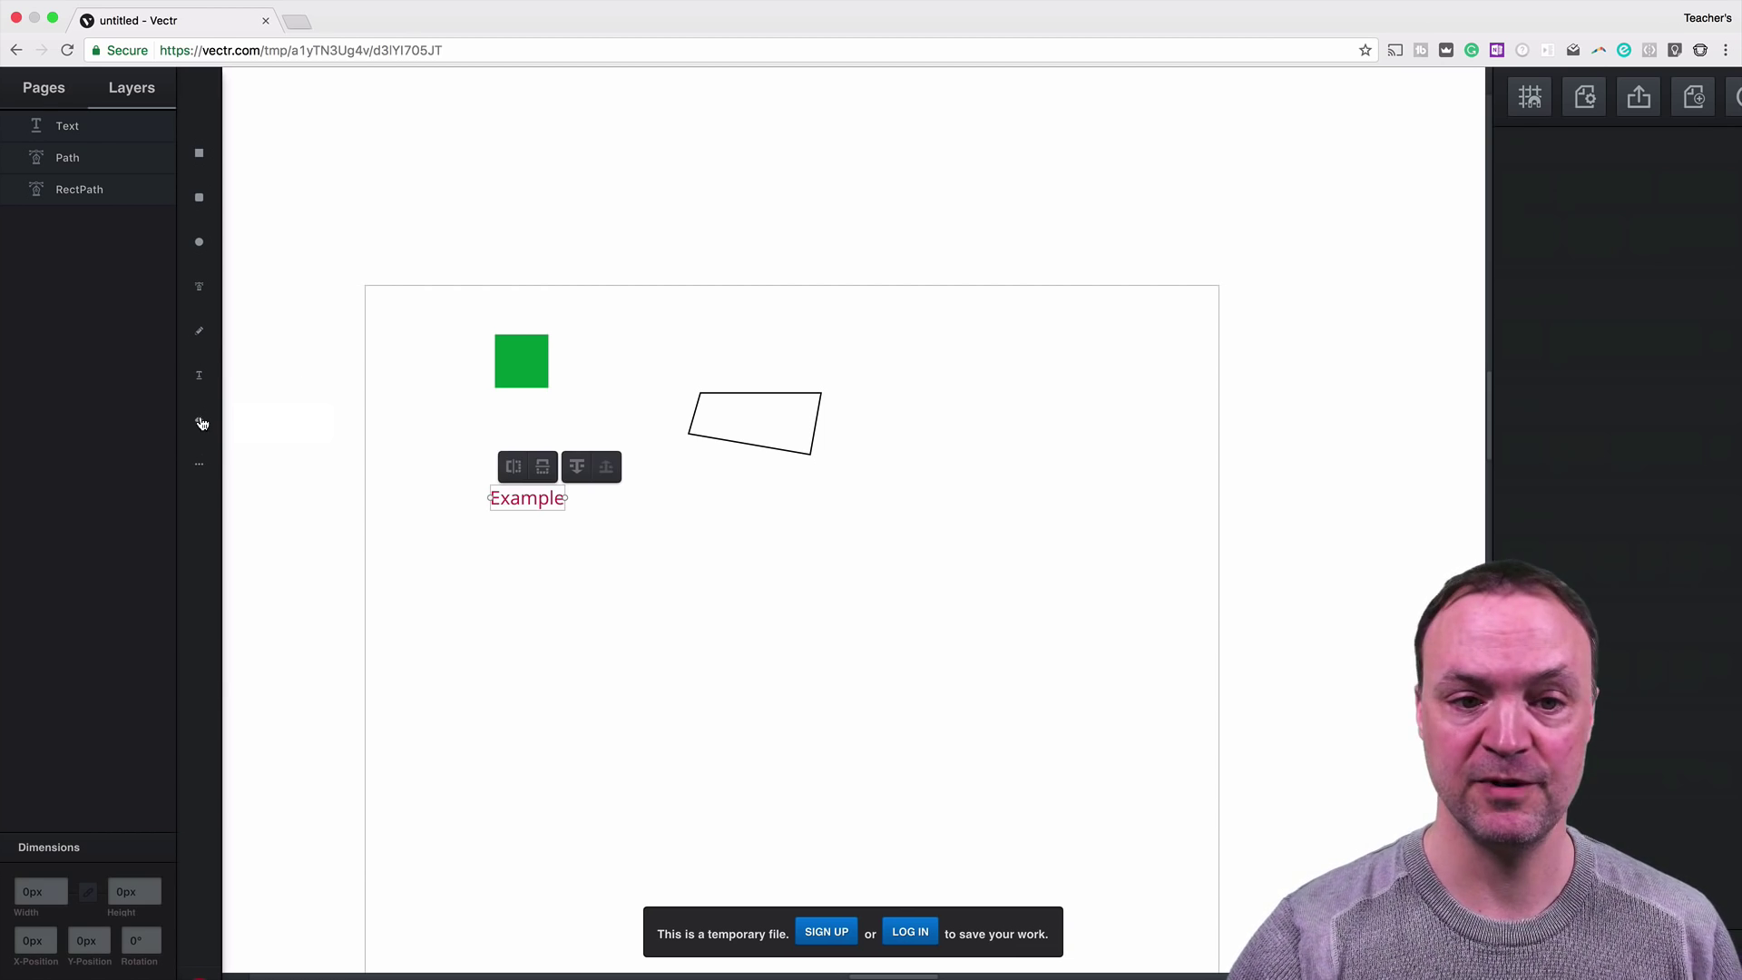
left_click(1072, 325)
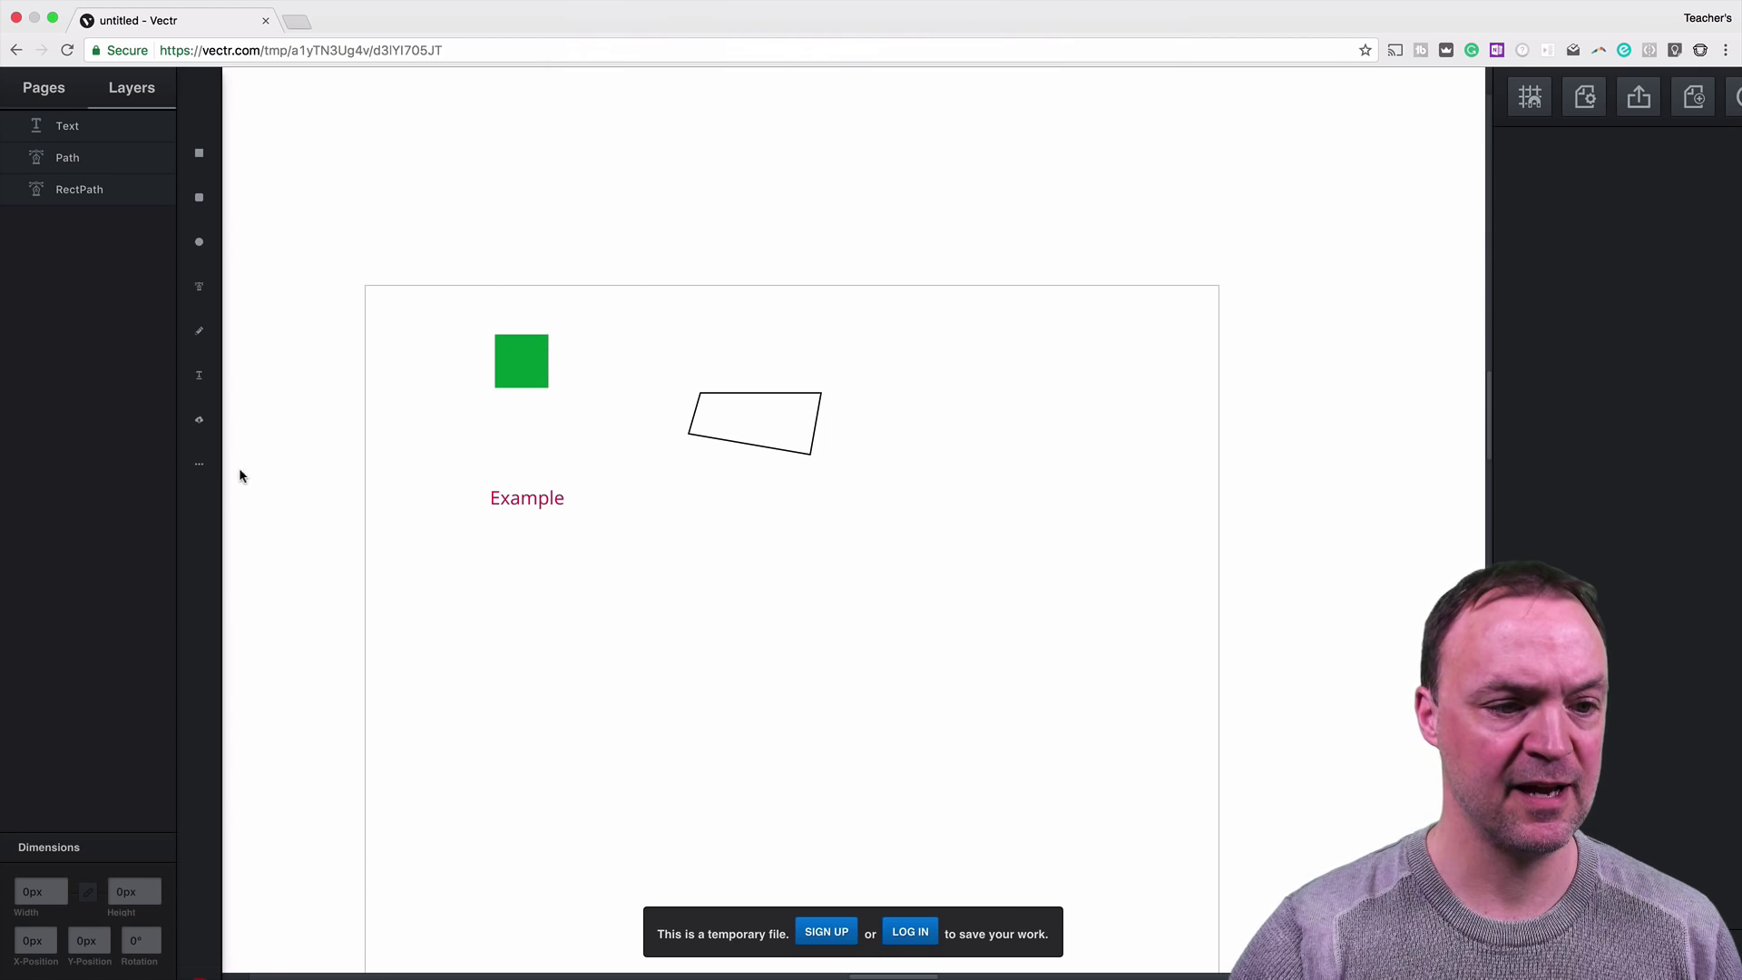
Open the collection of additional ready-made shapes
left_click(199, 475)
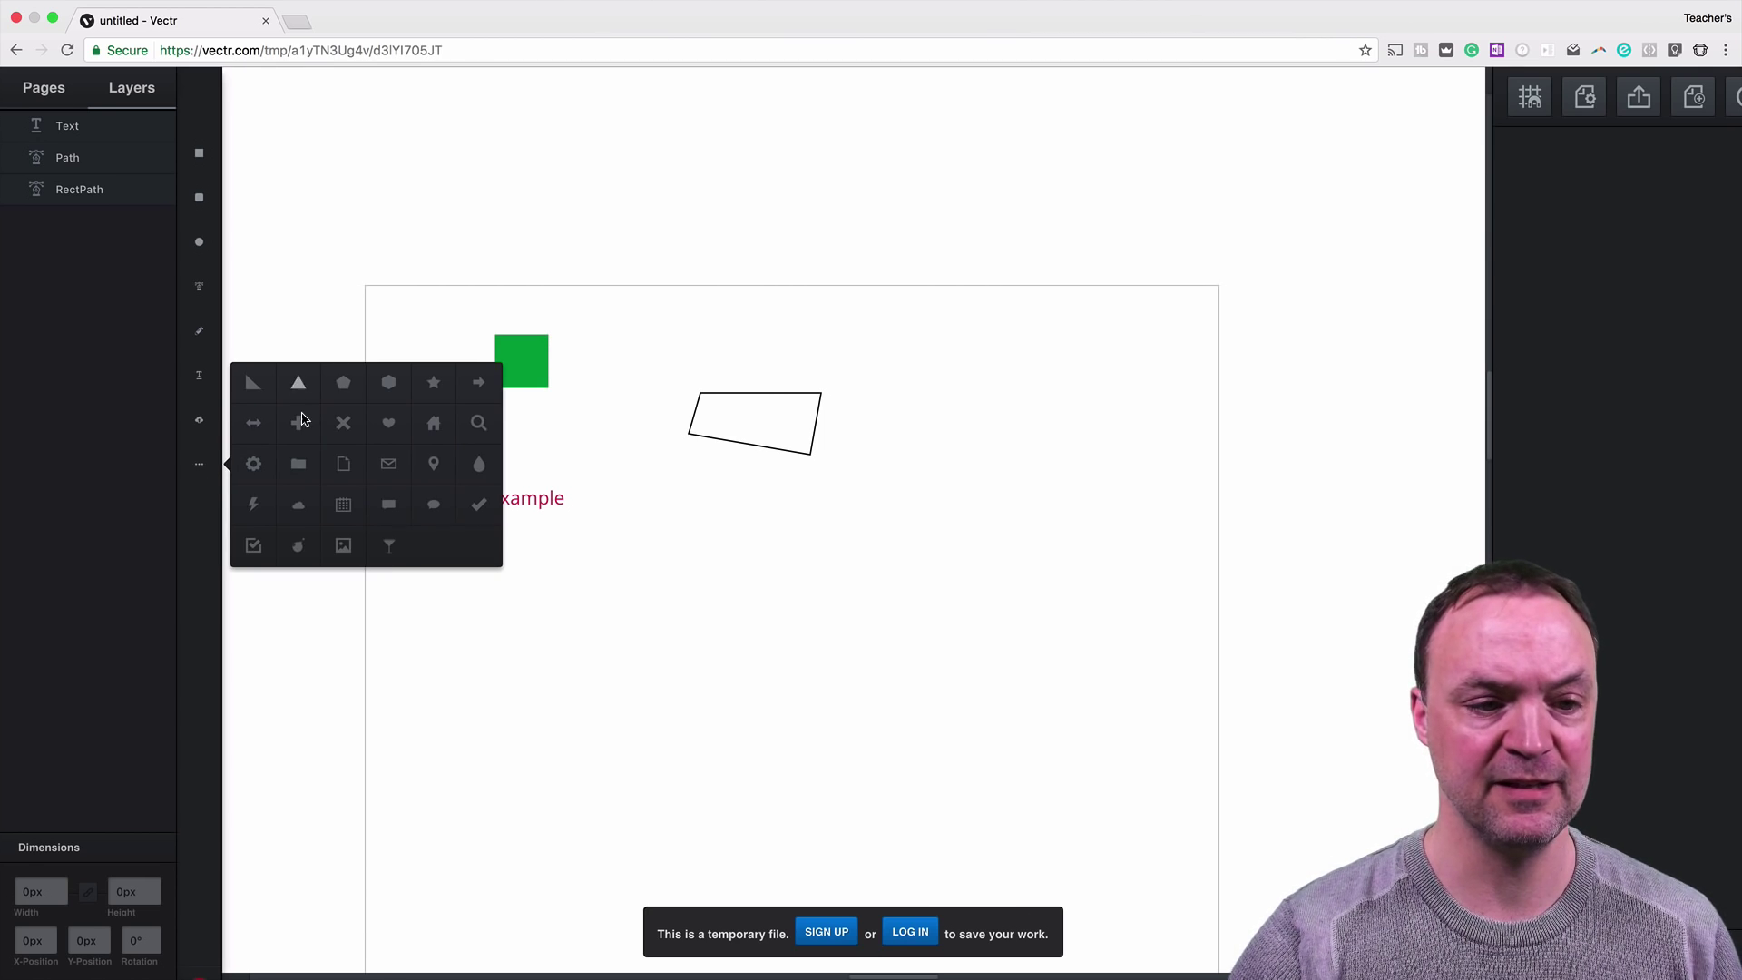